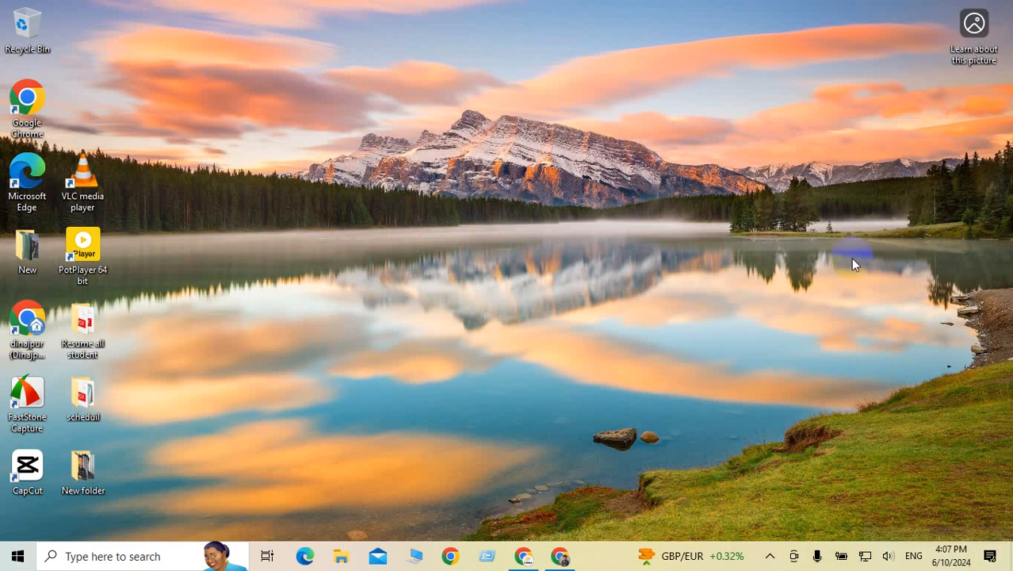
Step: Clear the Chrome notifications from the Windows notification panel
key(super+a)
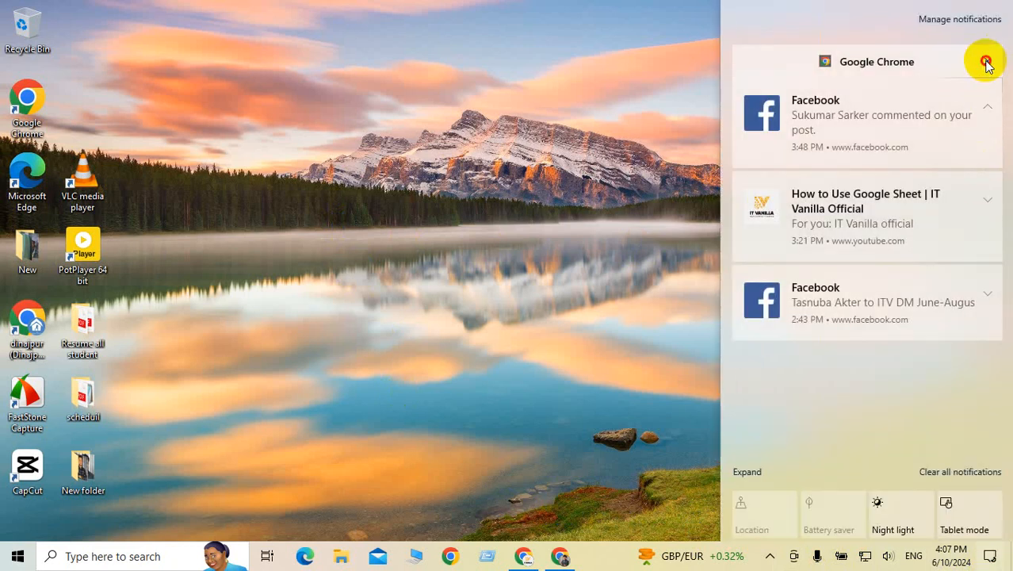
click(986, 61)
click(516, 141)
Step: Refresh the desktop and restore the Chrome window showing the Canva design
right_click(519, 138)
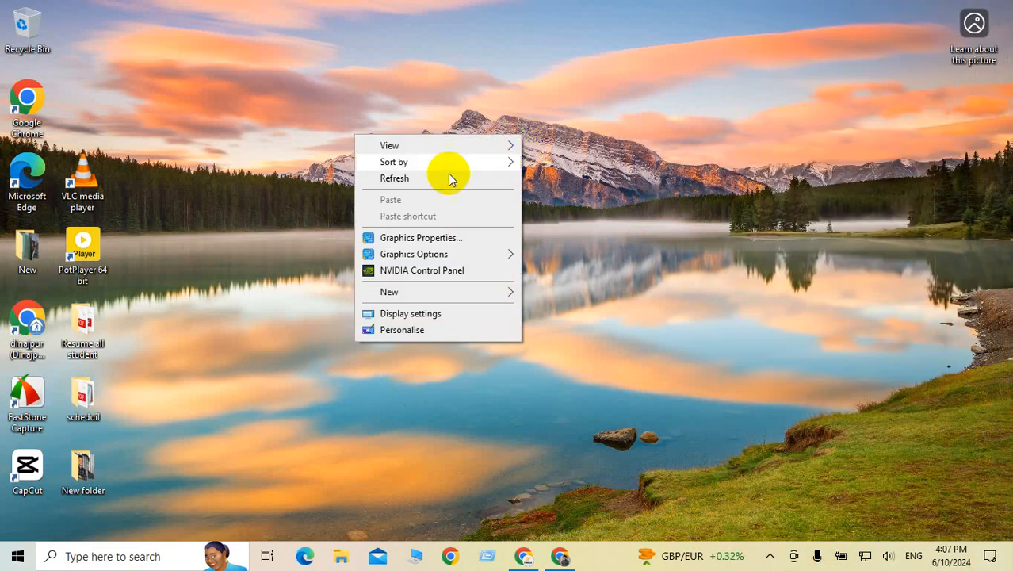
click(408, 182)
mouse_move(560, 552)
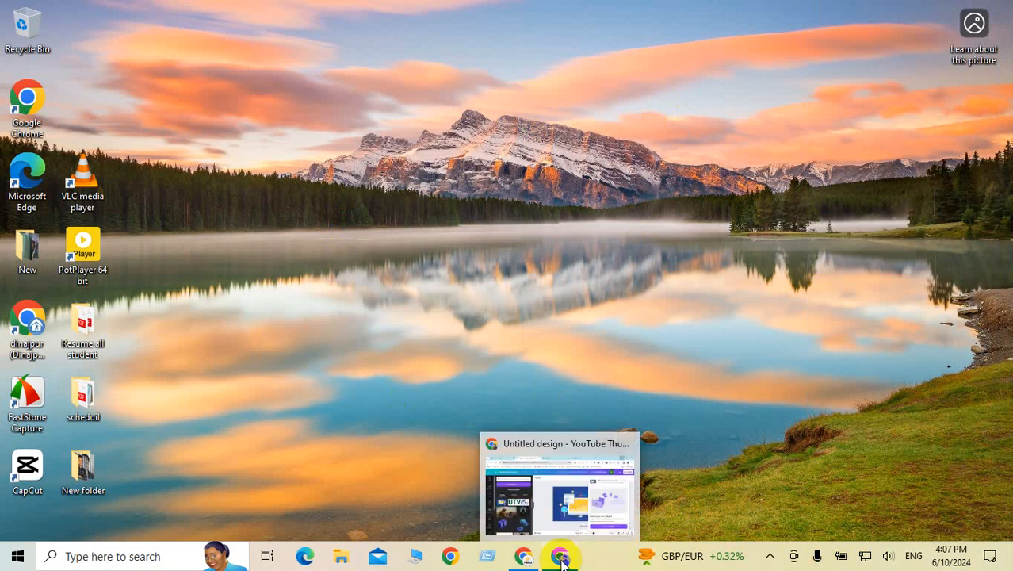
click(561, 557)
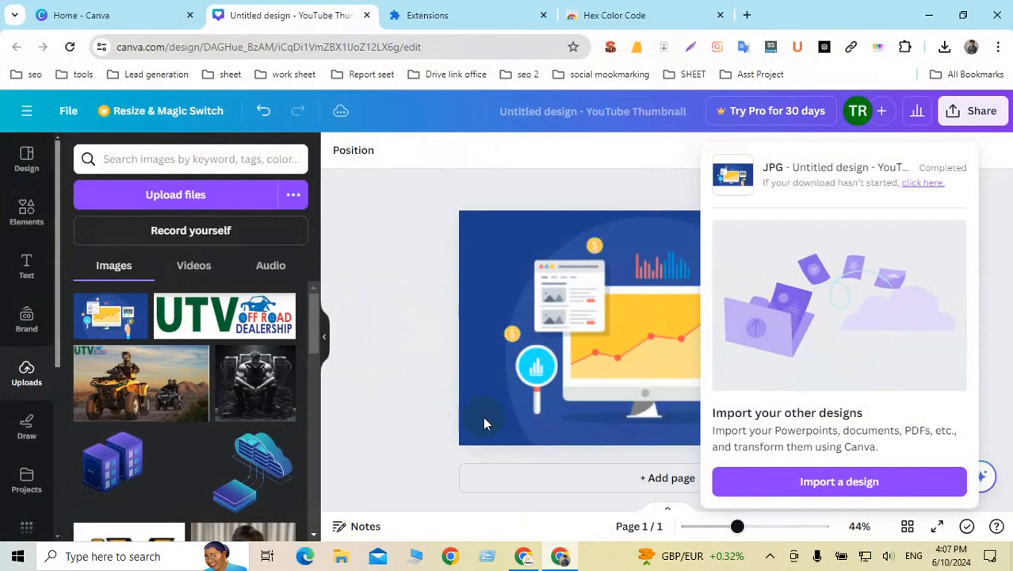
Step: Close the Canva design, Extensions and Hex Color Code tabs, then open a blank new tab
click(465, 213)
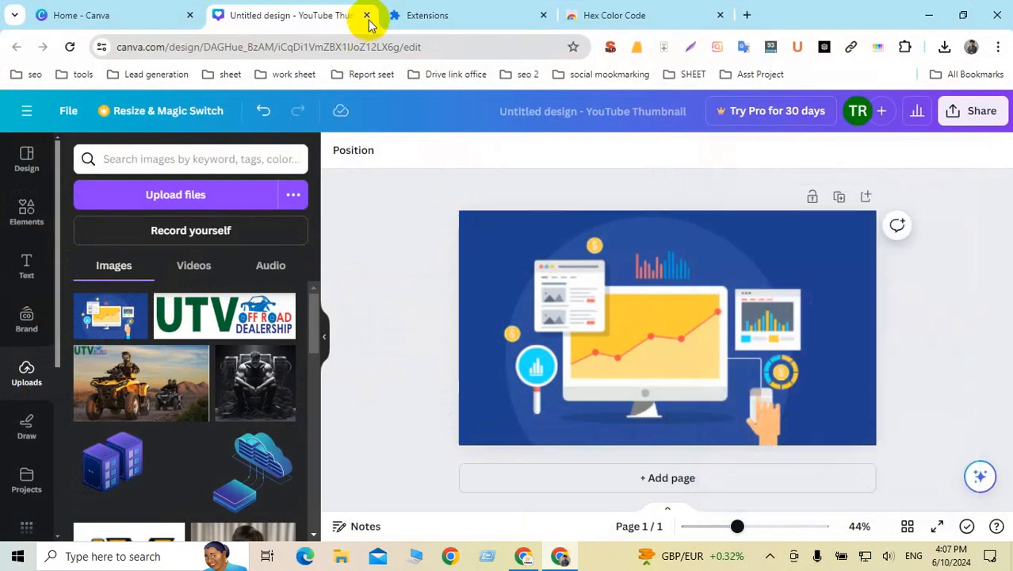
click(369, 16)
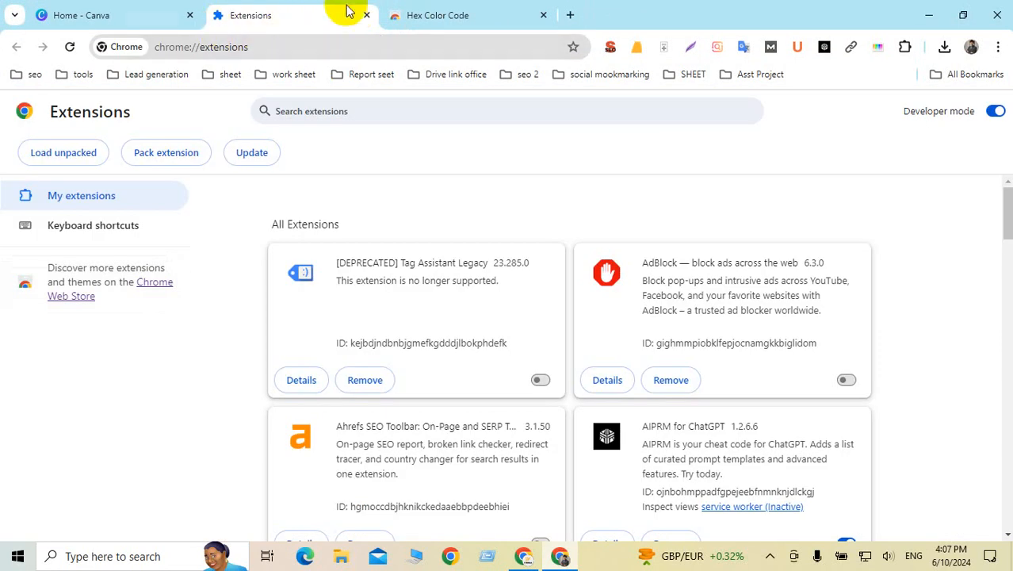
click(366, 16)
click(366, 15)
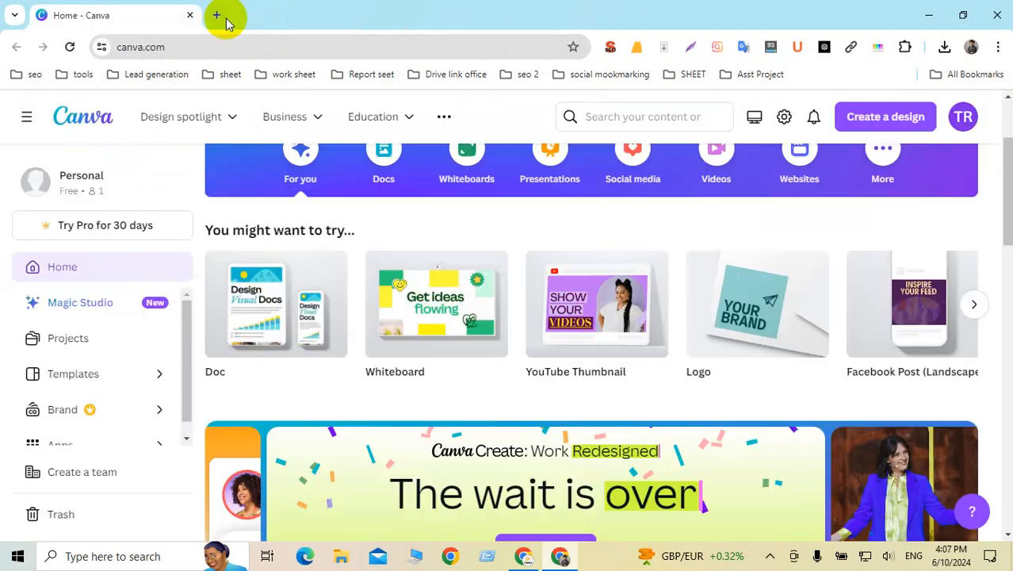
click(219, 15)
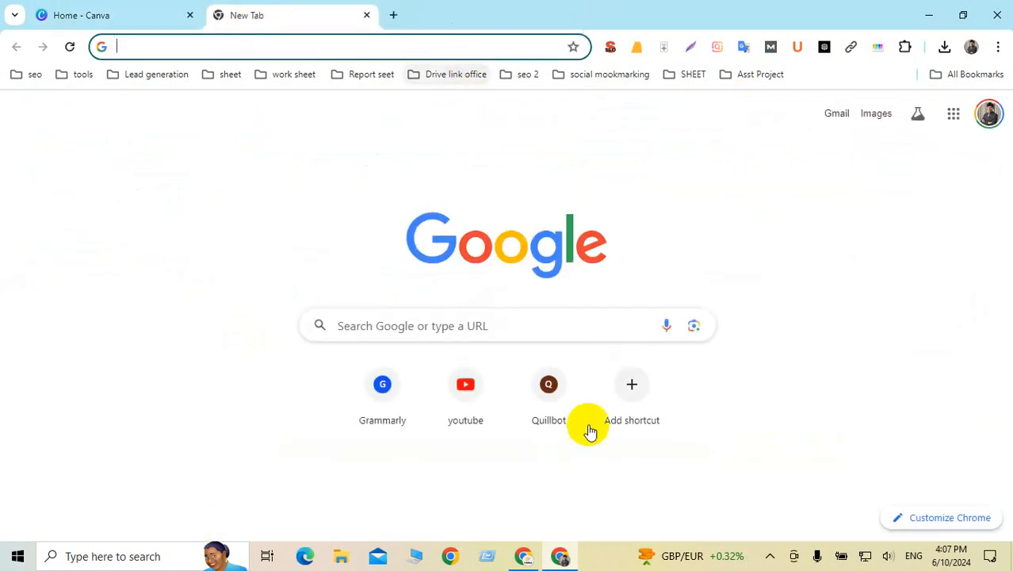
Step: Close the Quora answer, plagiarism checker and Google search tabs in the other Chrome window, then return
click(521, 560)
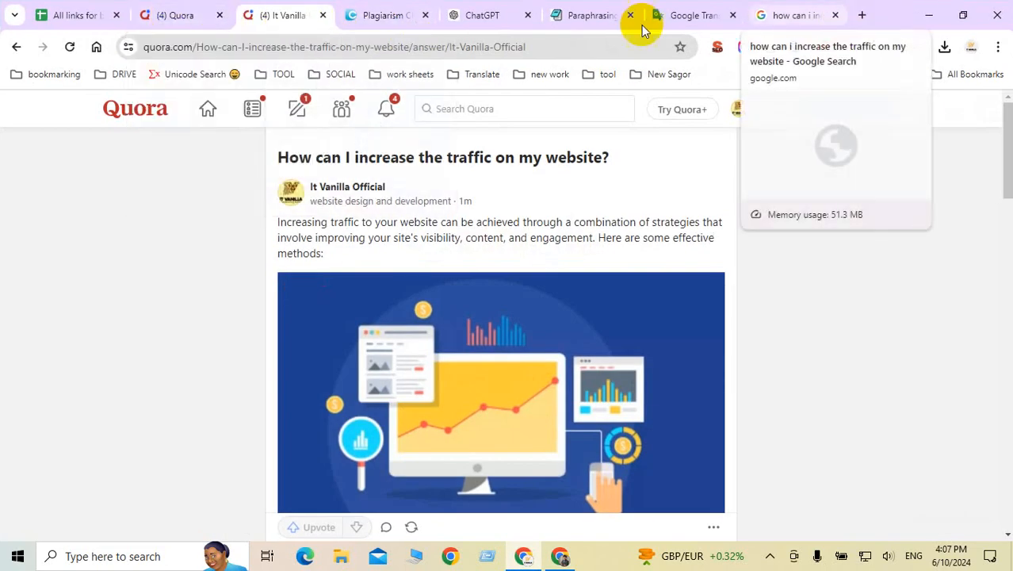
click(321, 15)
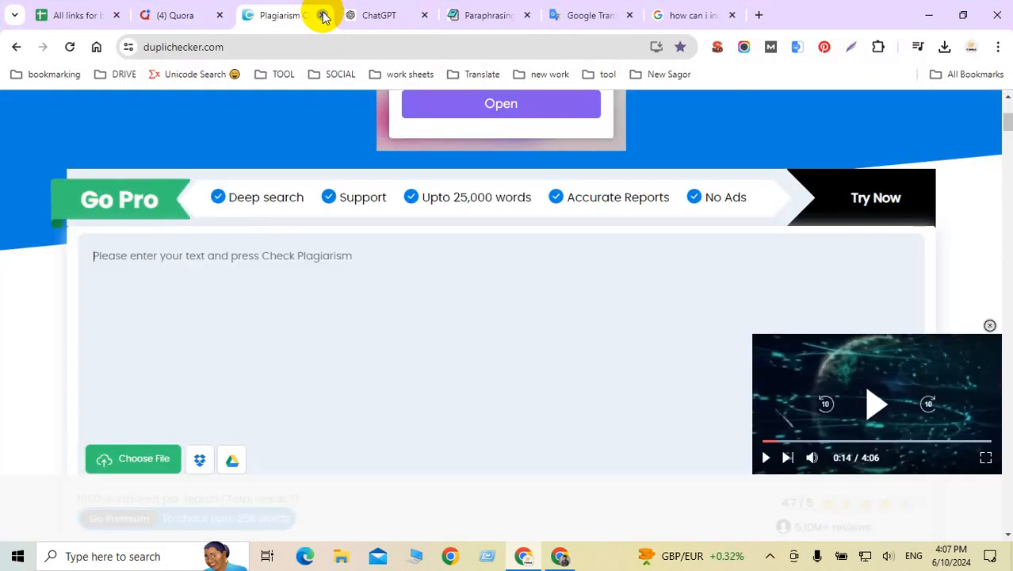
click(322, 16)
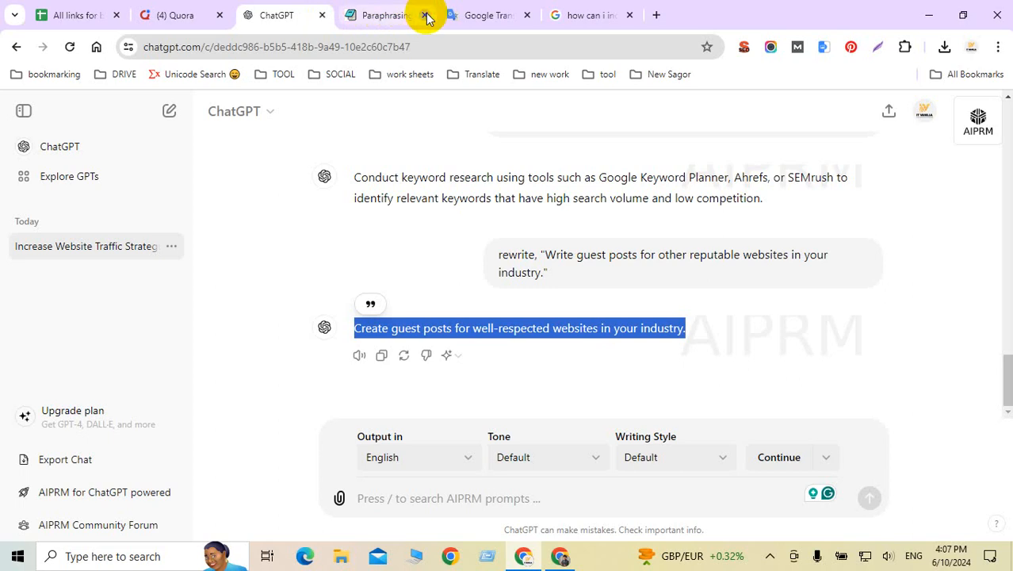
click(426, 15)
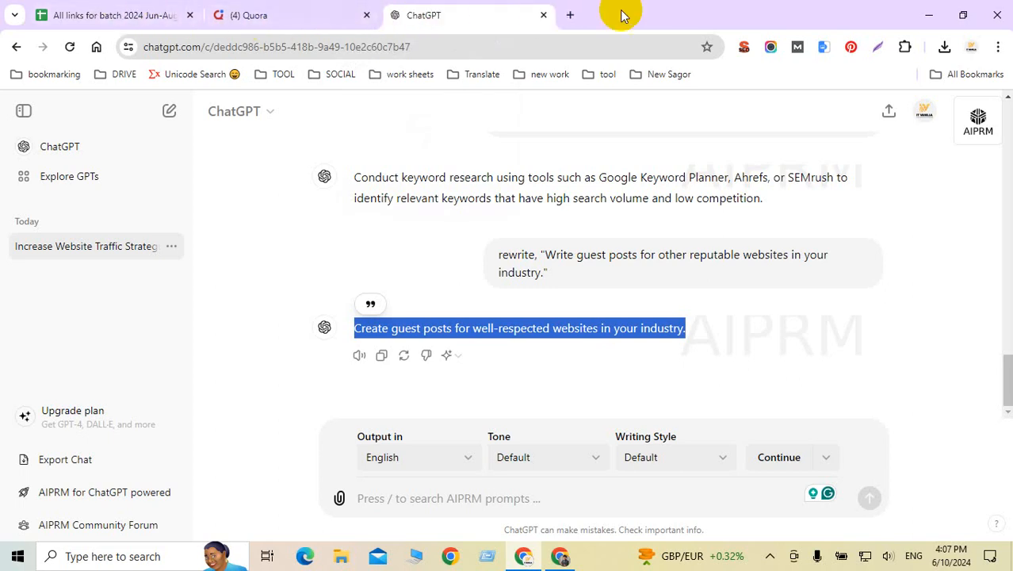
click(571, 564)
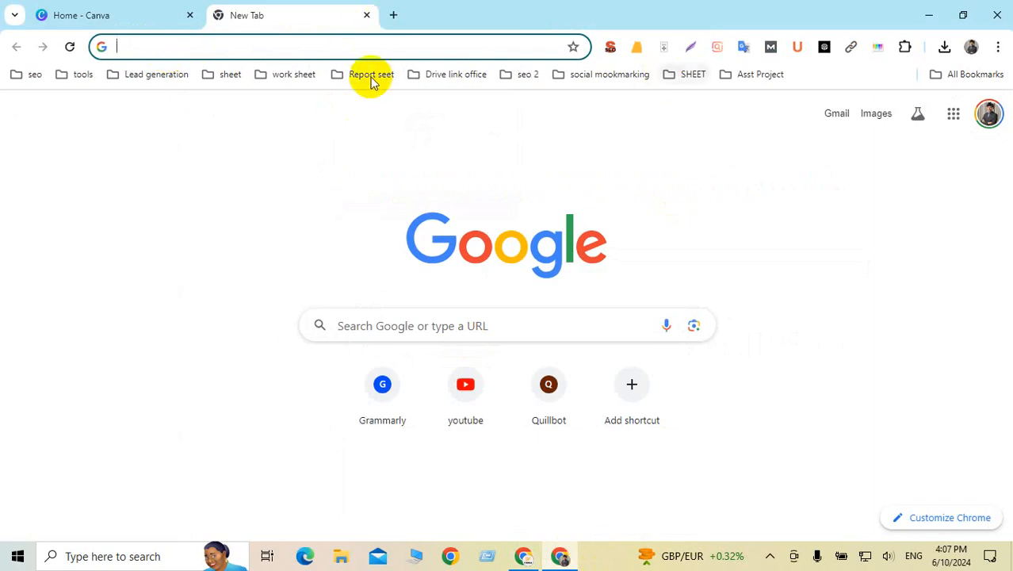
Step: Search Google for 'pioneermarketer', open the Pioneer Marketer: Home result, and close the results tab
text(pei)
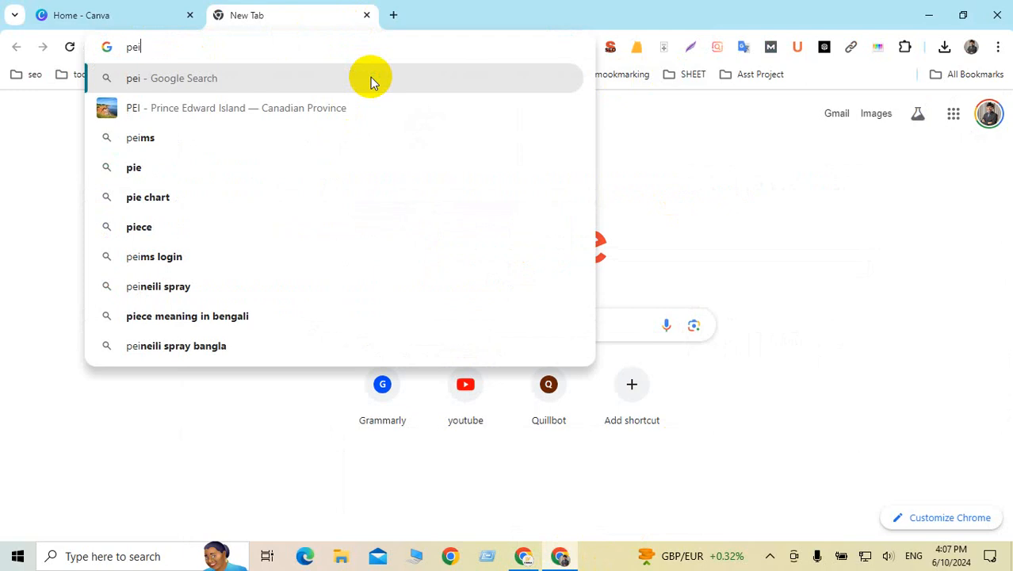
key(BackSpace)
key(BackSpace)
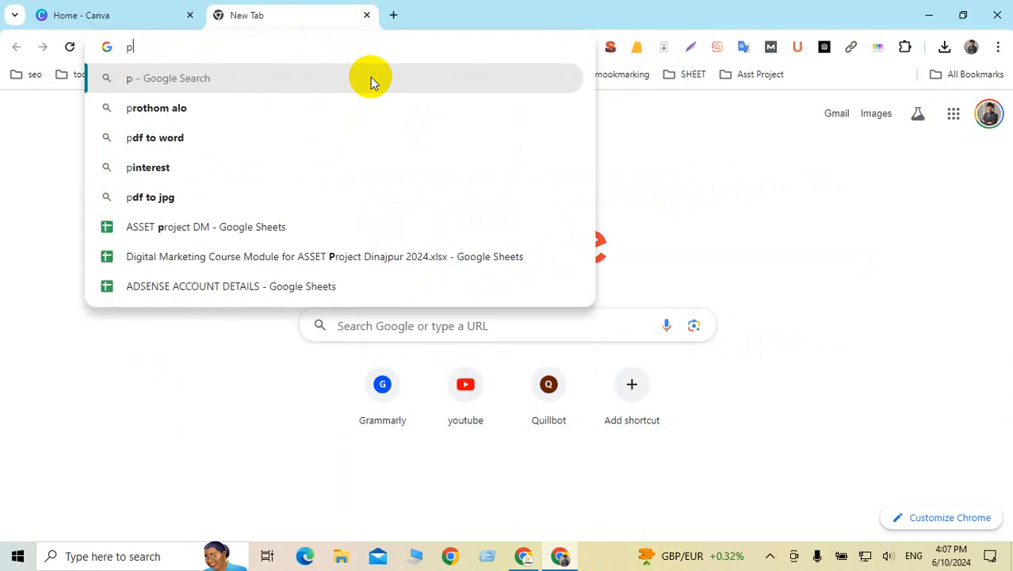
text(ion)
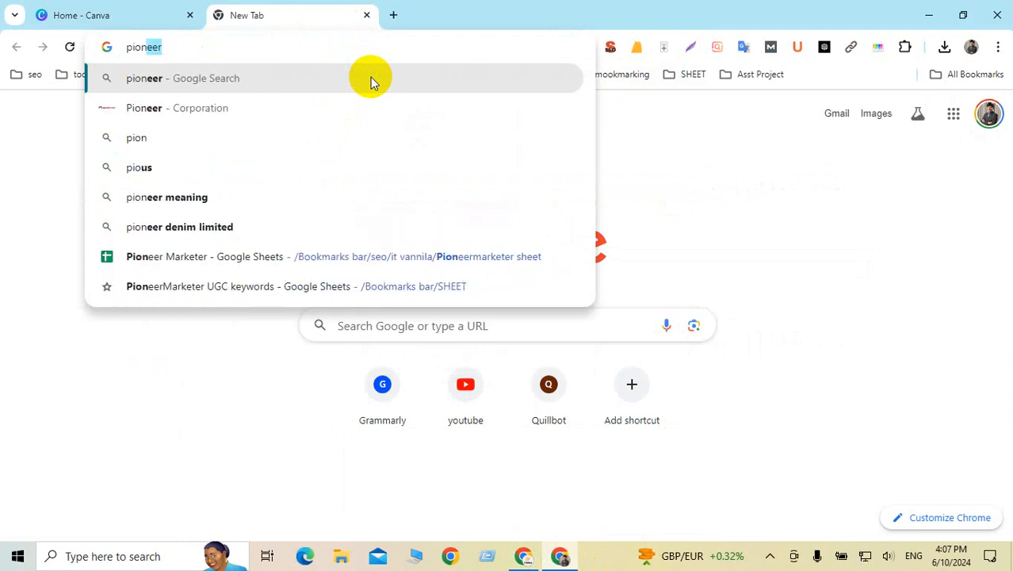
text(eermark)
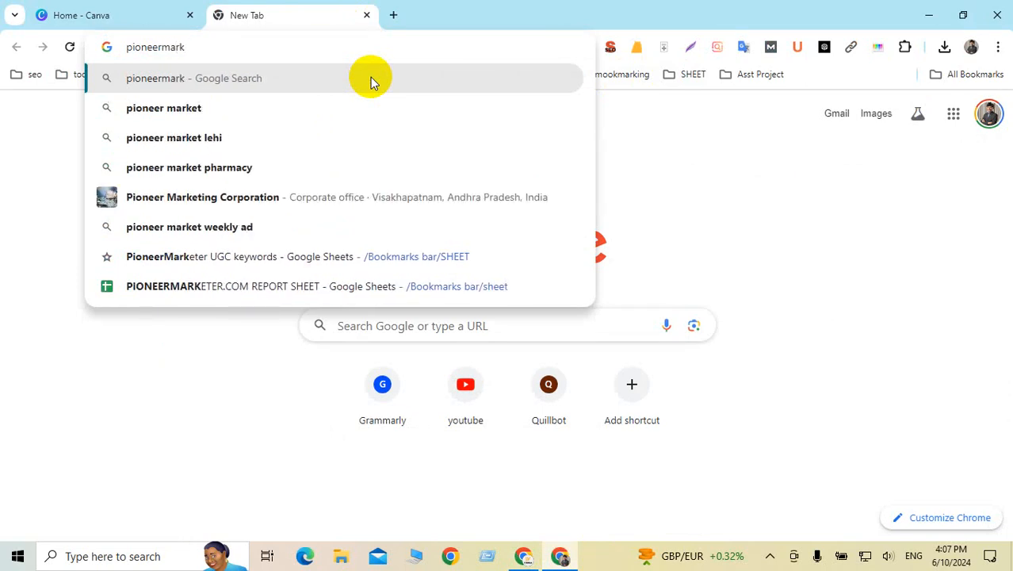
text(eter)
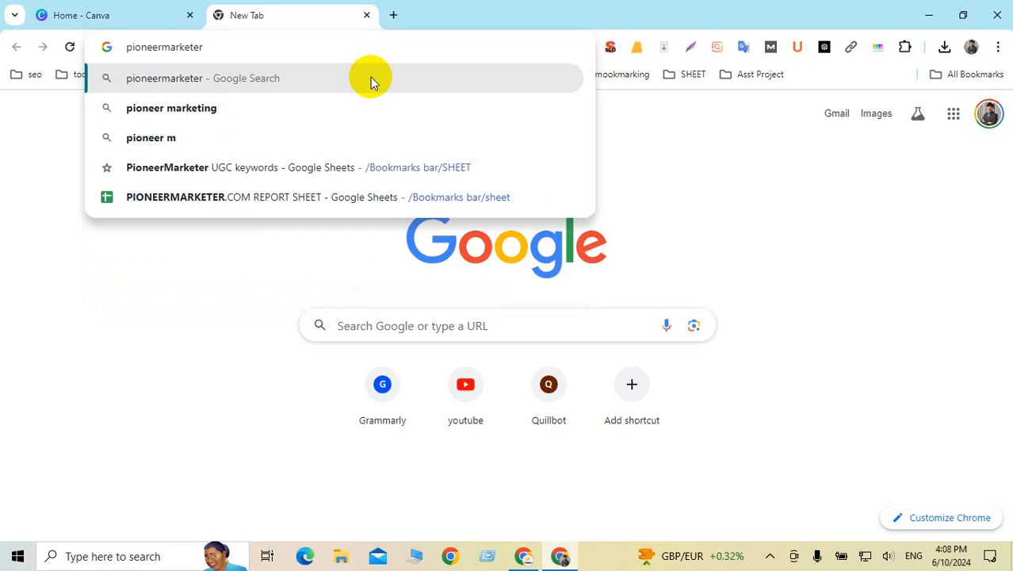
key(Return)
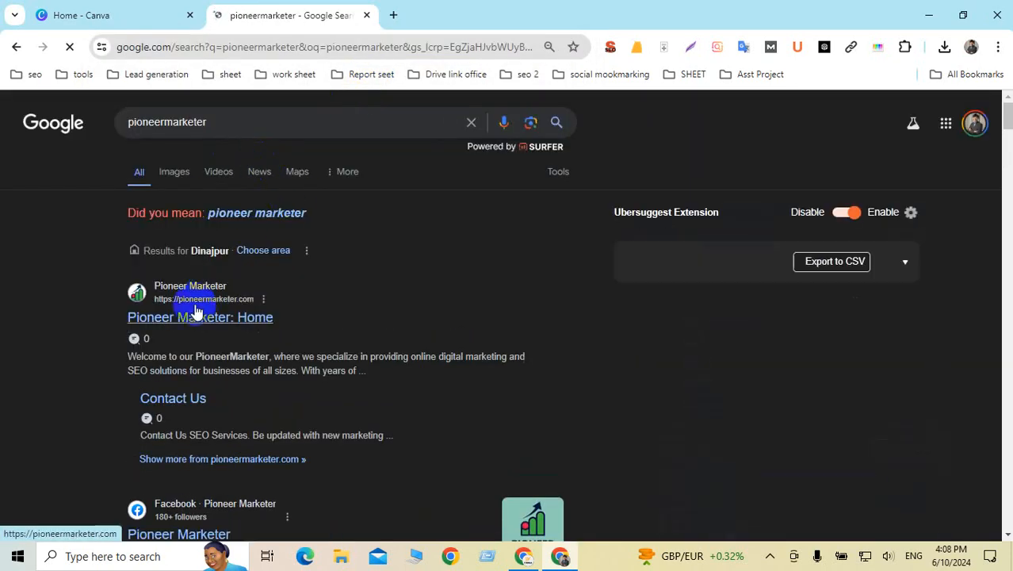
click(187, 320)
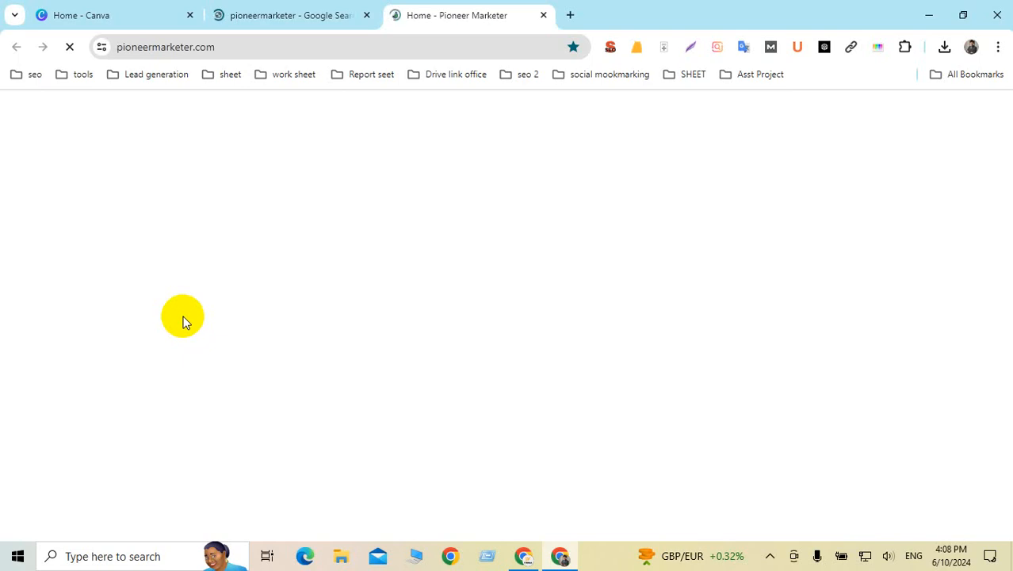
click(366, 15)
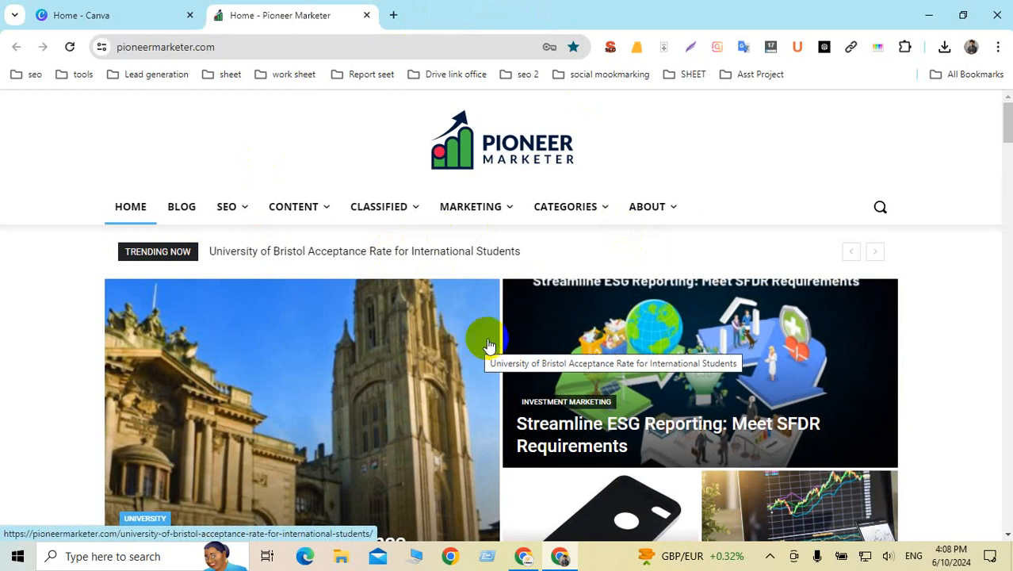
mouse_move(565, 206)
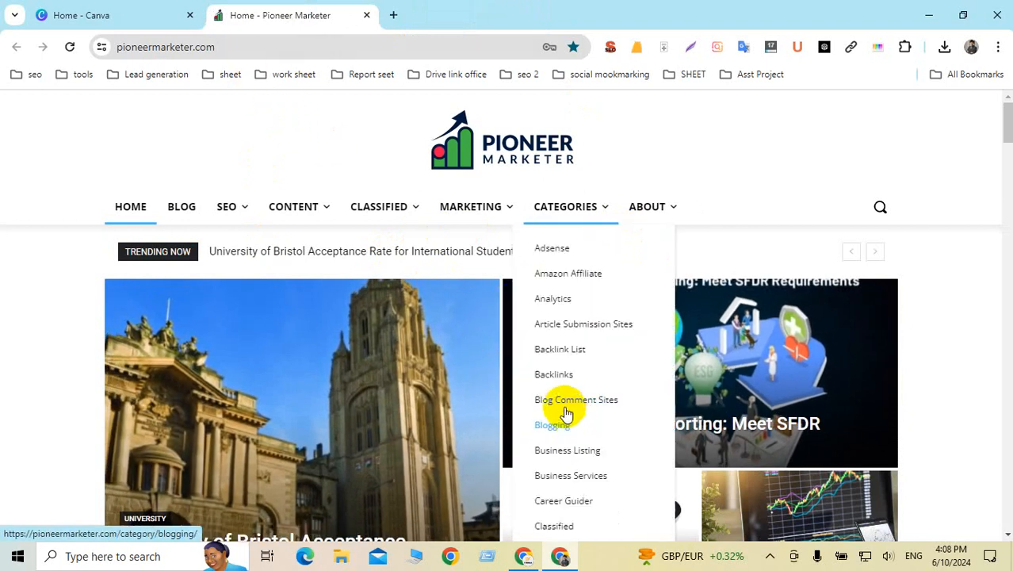
click(317, 47)
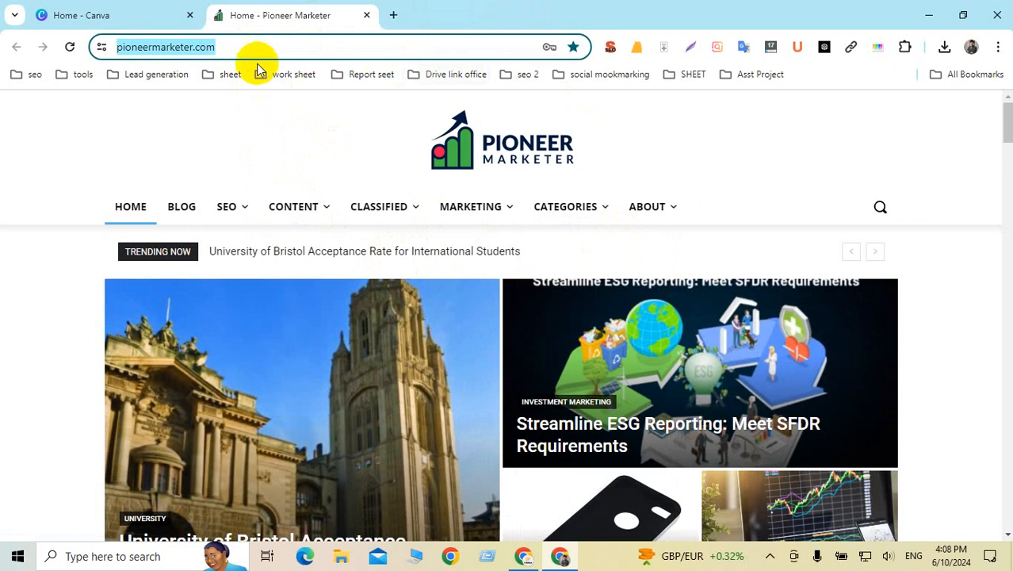
Step: Load the site's sitemap page at pioneermarketer.com/sitemap.xml
click(234, 47)
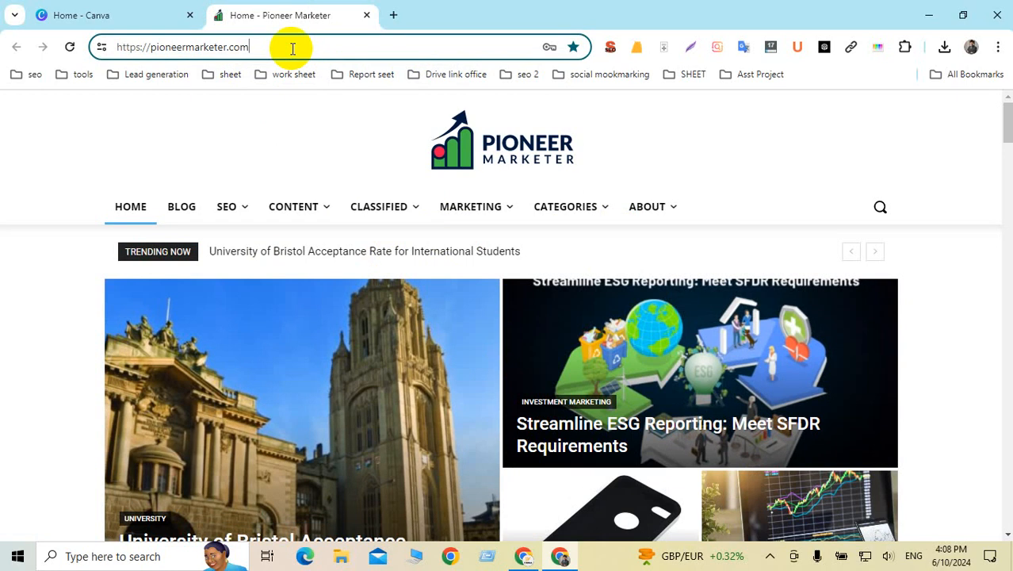
text(/wp-)
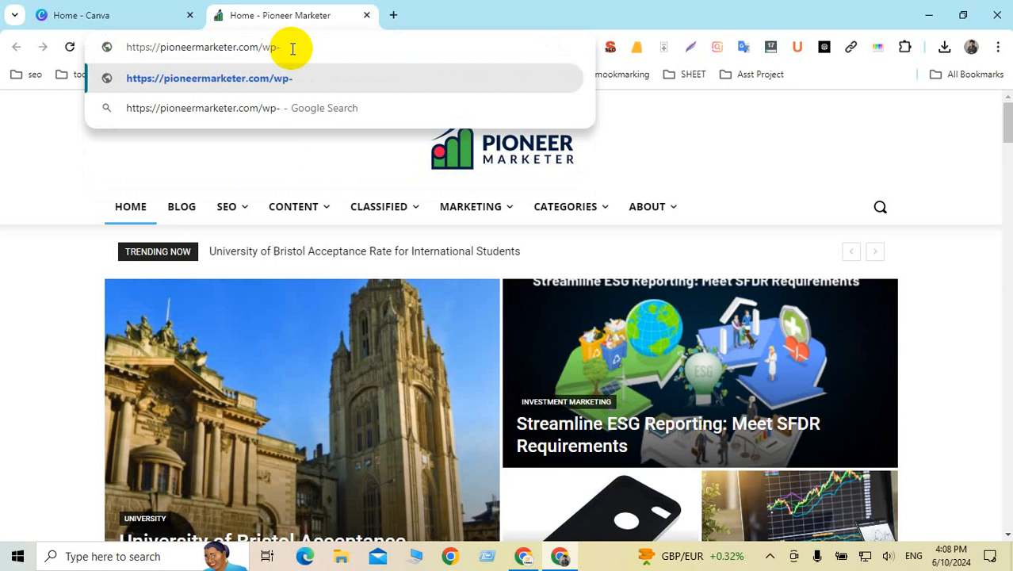
key(BackSpace)
key(BackSpace)
key(BackSpace)
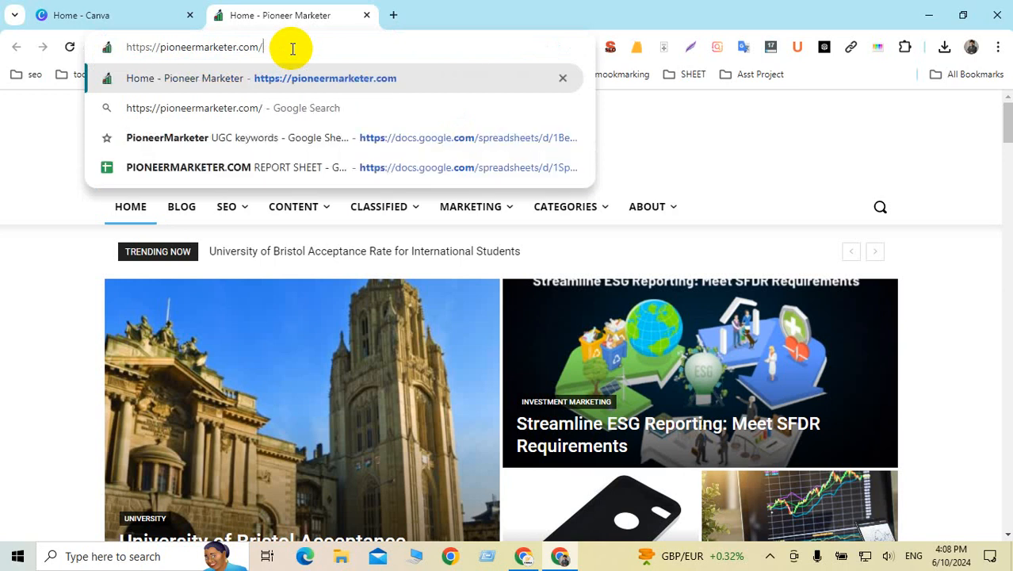
text(sit)
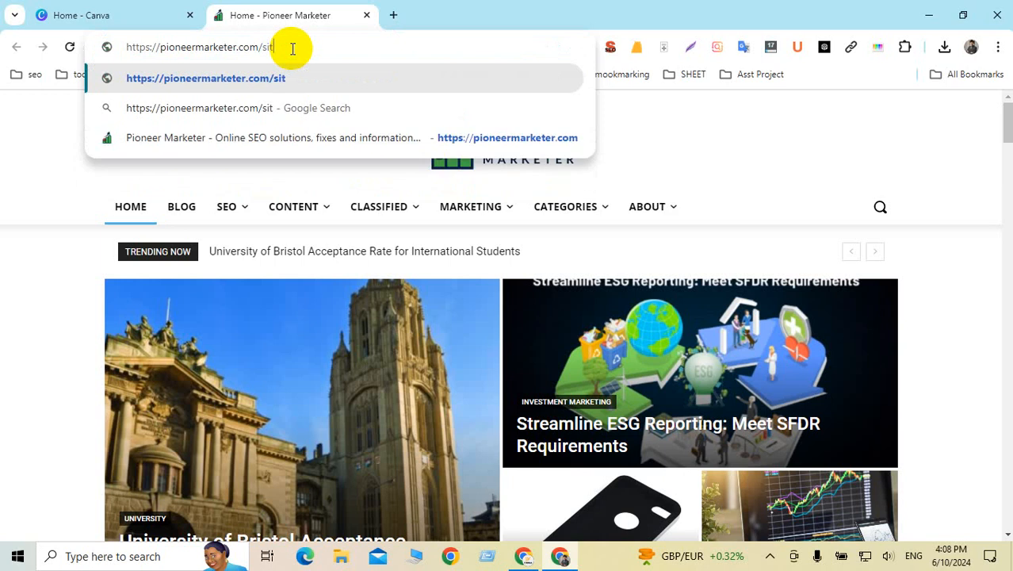
text(emap.xml)
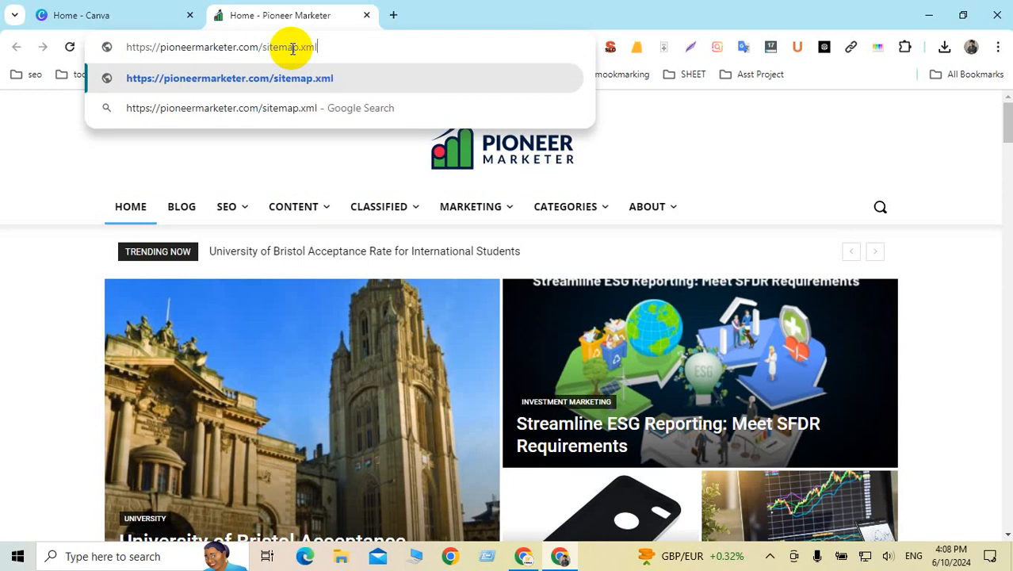
key(Return)
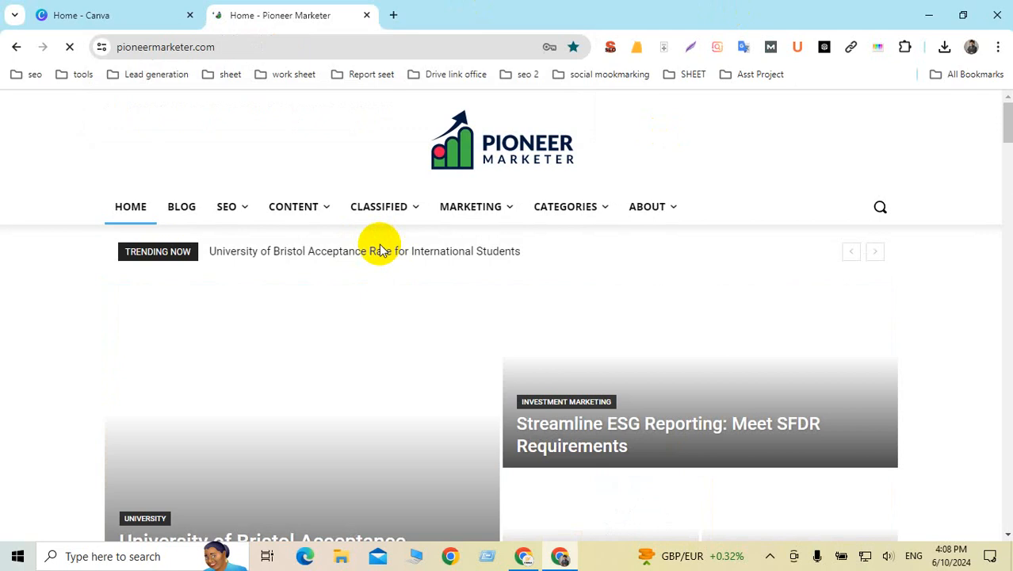
Step: Browse the home page and open 'saas marketing' from the MARKETING menu
scroll(473, 336, down, 3)
scroll(473, 341, up, 3)
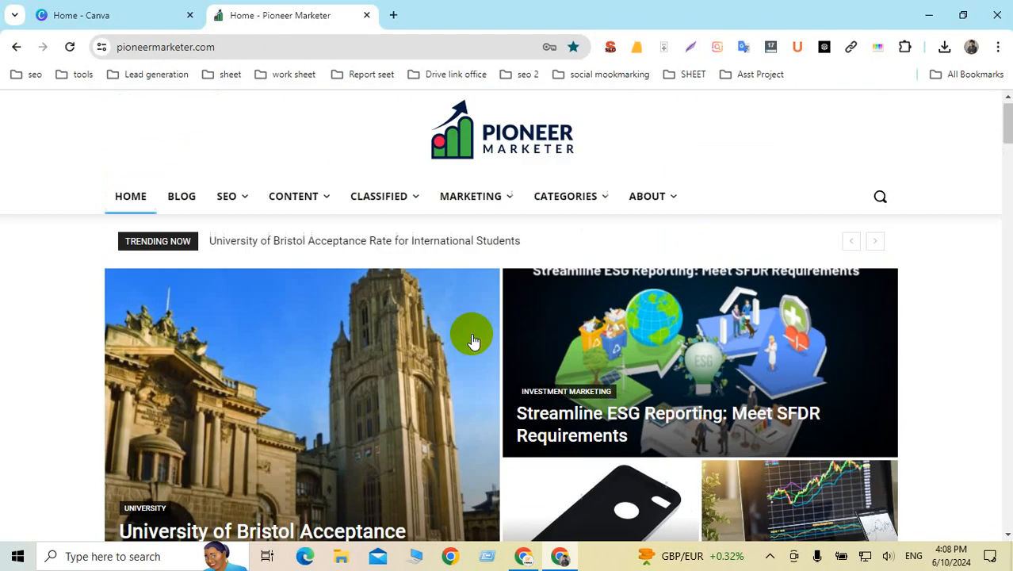
scroll(473, 341, down, 8)
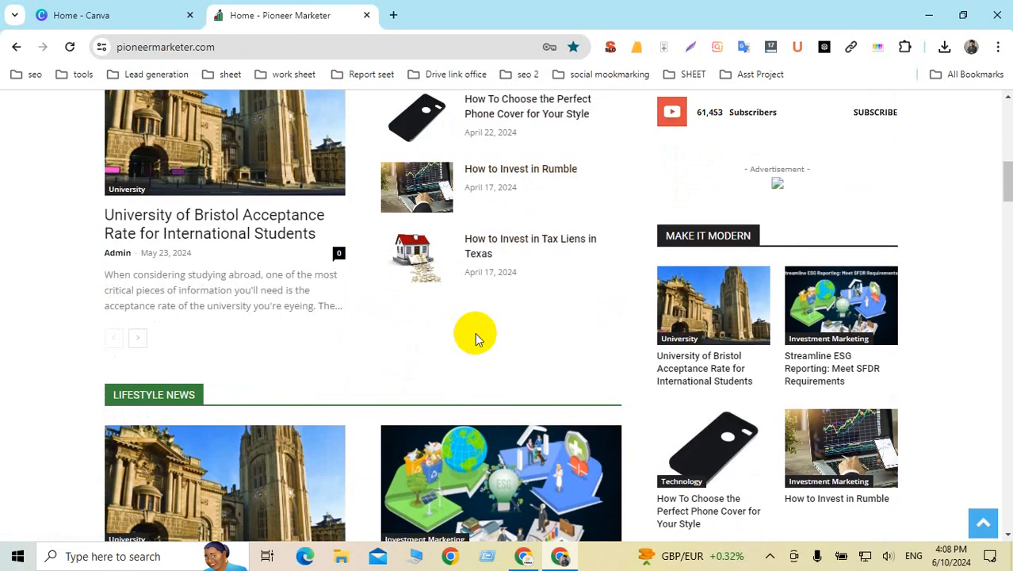
scroll(475, 339, up, 2)
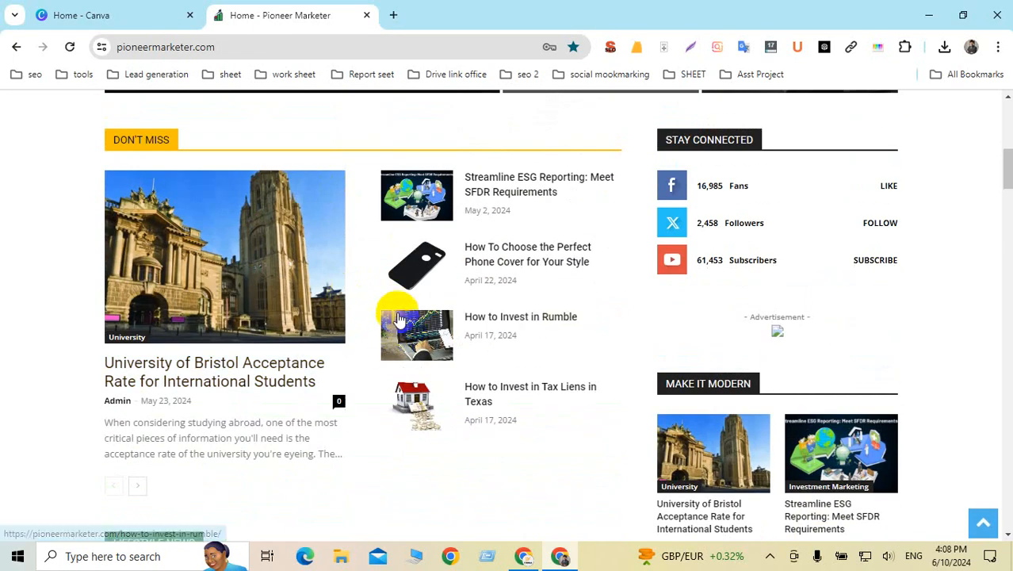
scroll(398, 319, down, 5)
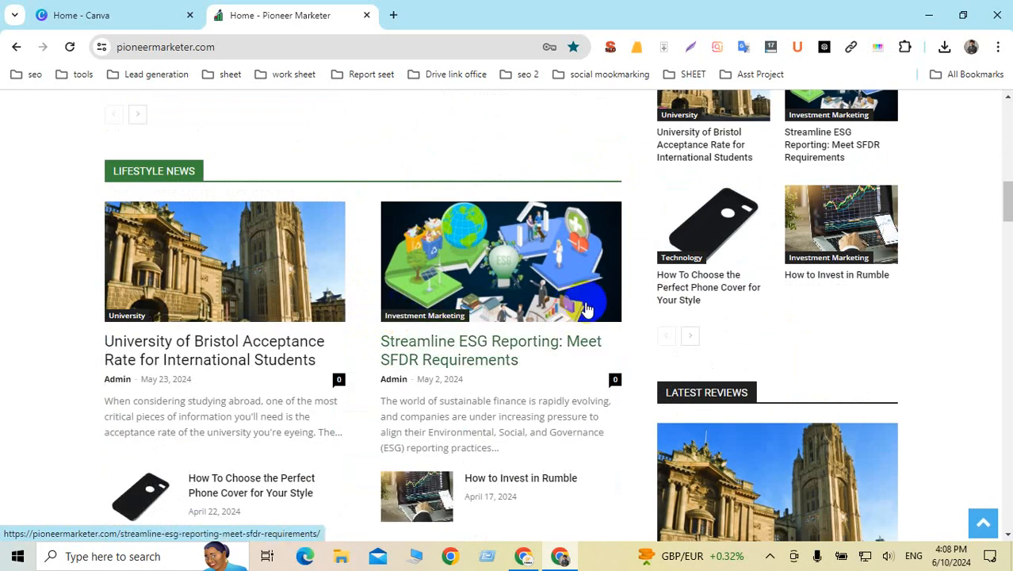
scroll(607, 307, down, 3)
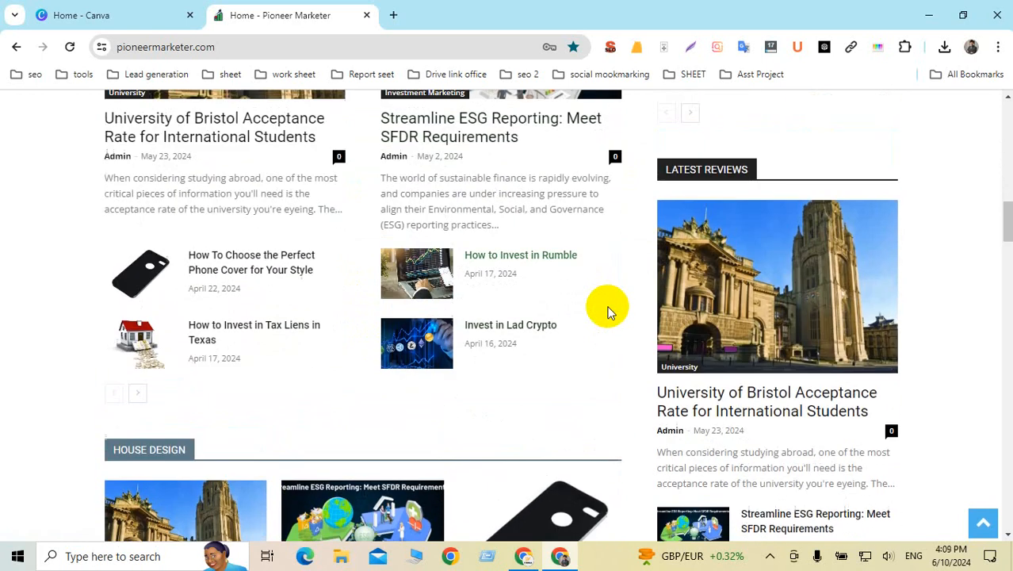
scroll(606, 310, down, 5)
scroll(444, 238, up, 12)
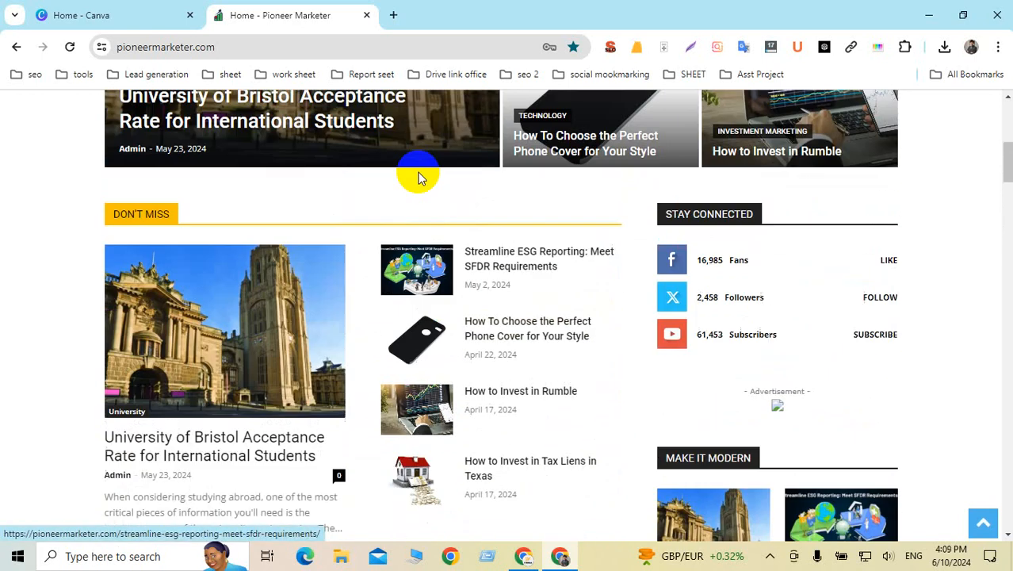
scroll(417, 176, up, 6)
mouse_move(443, 215)
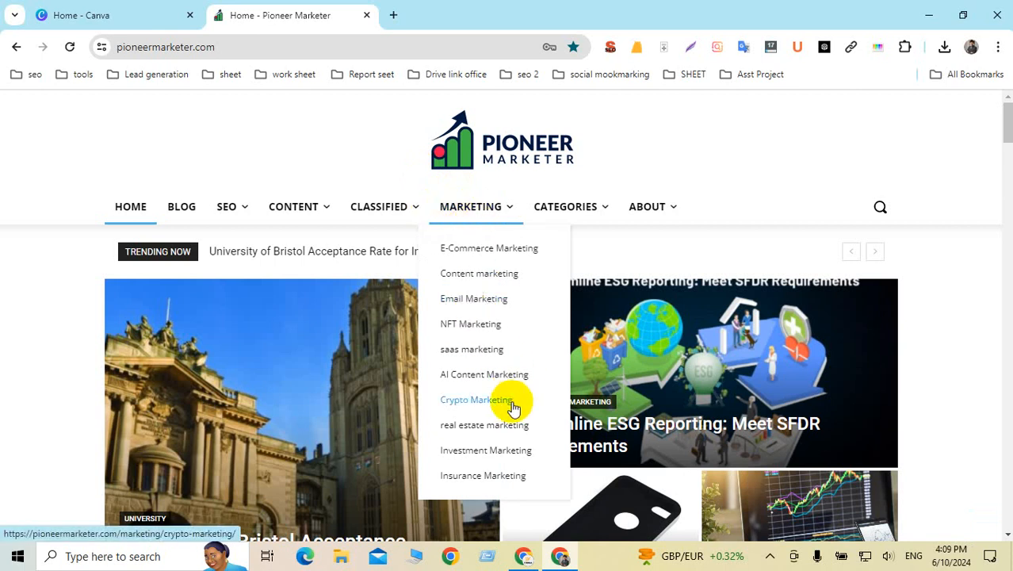
click(472, 355)
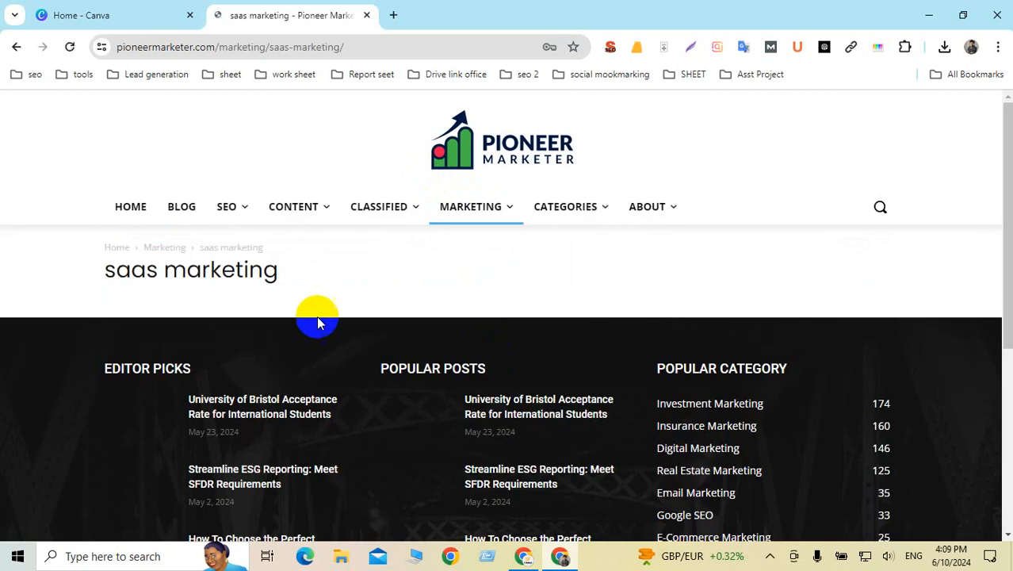
Step: Scroll the saas marketing category page and select its title
scroll(325, 309, down, 1)
scroll(338, 297, down, 3)
scroll(343, 287, up, 4)
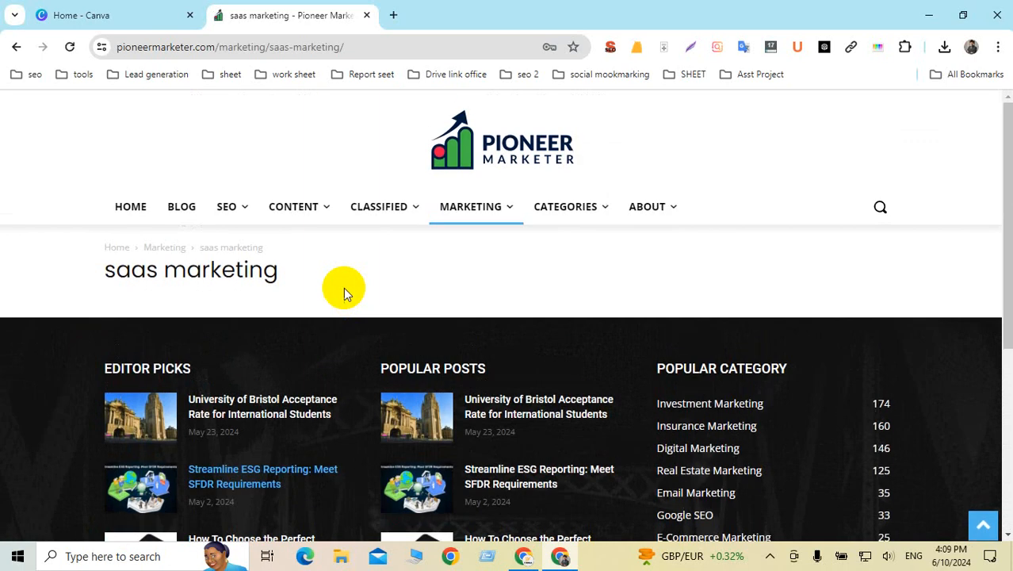
drag(105, 270, 331, 276)
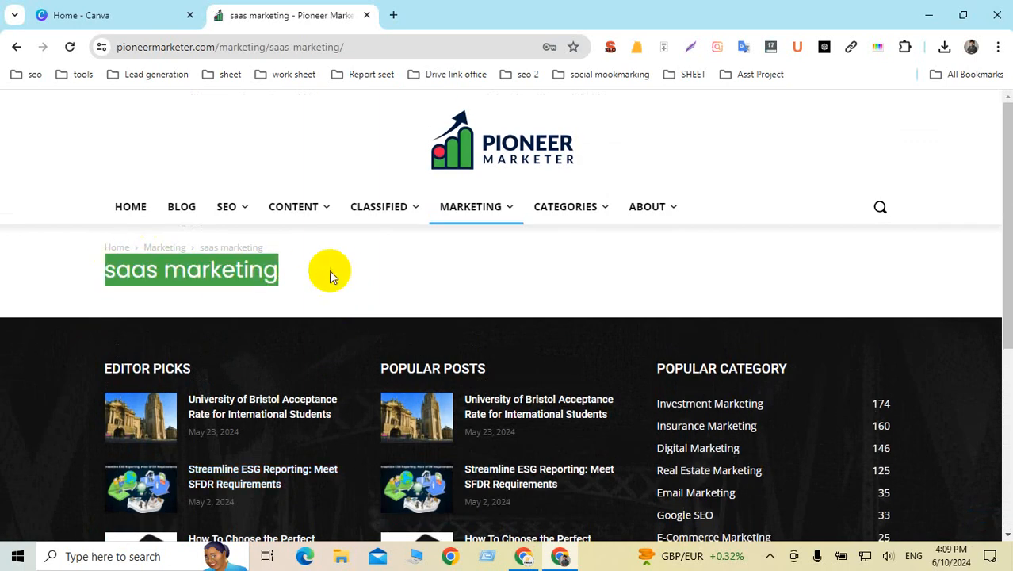
mouse_move(231, 216)
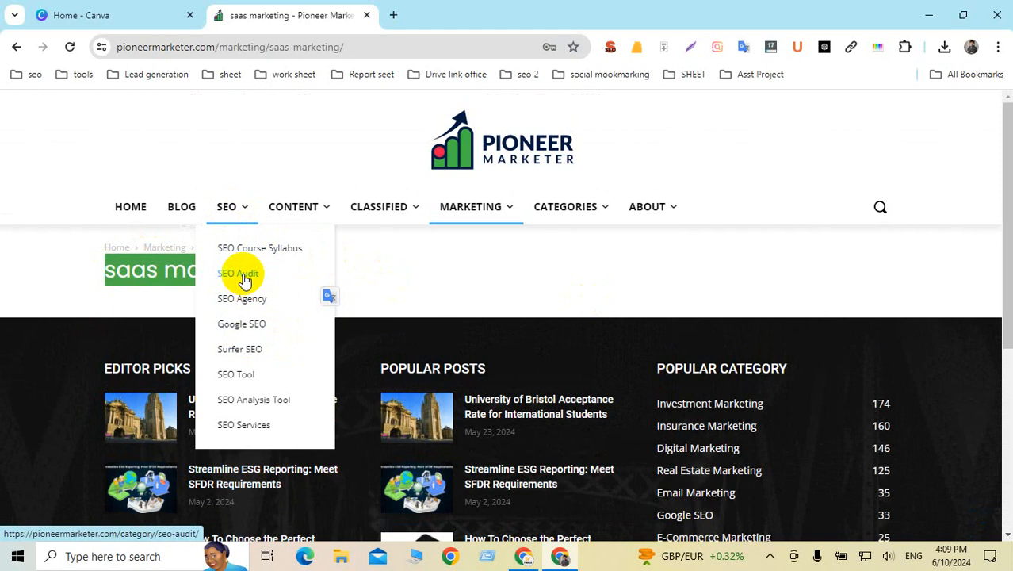
Step: Open the SEO Services category, scroll its posts, and open 'On-Page SEO For Blogs: Increasing Organic Traffic'
click(240, 428)
scroll(449, 330, down, 6)
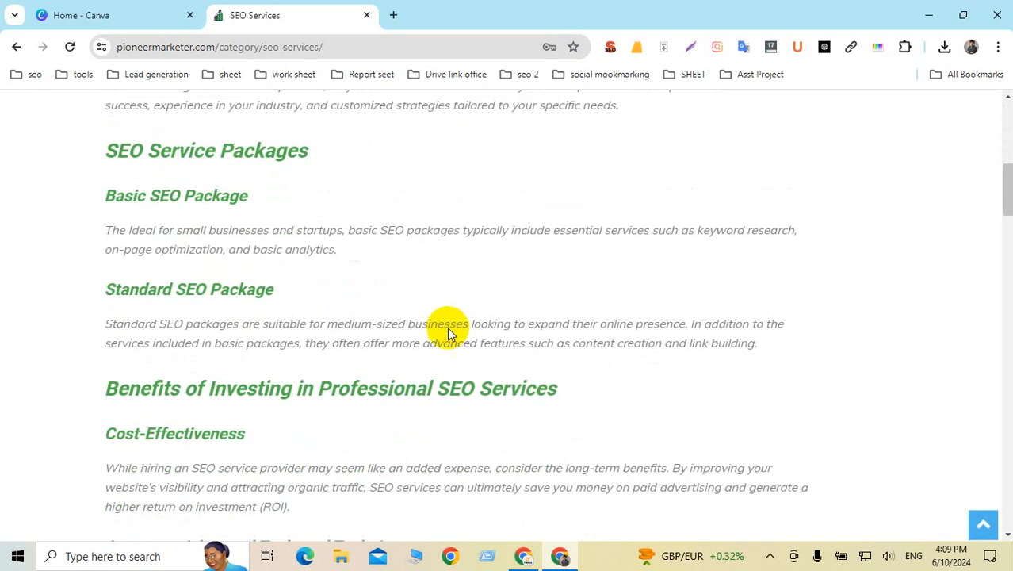
scroll(448, 328, down, 12)
scroll(449, 333, up, 9)
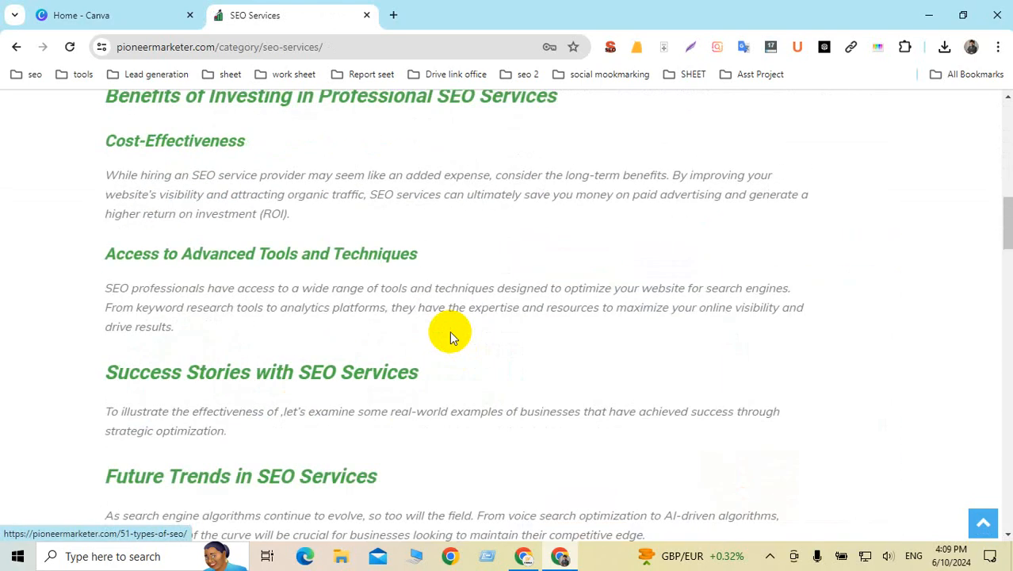
scroll(450, 330, down, 10)
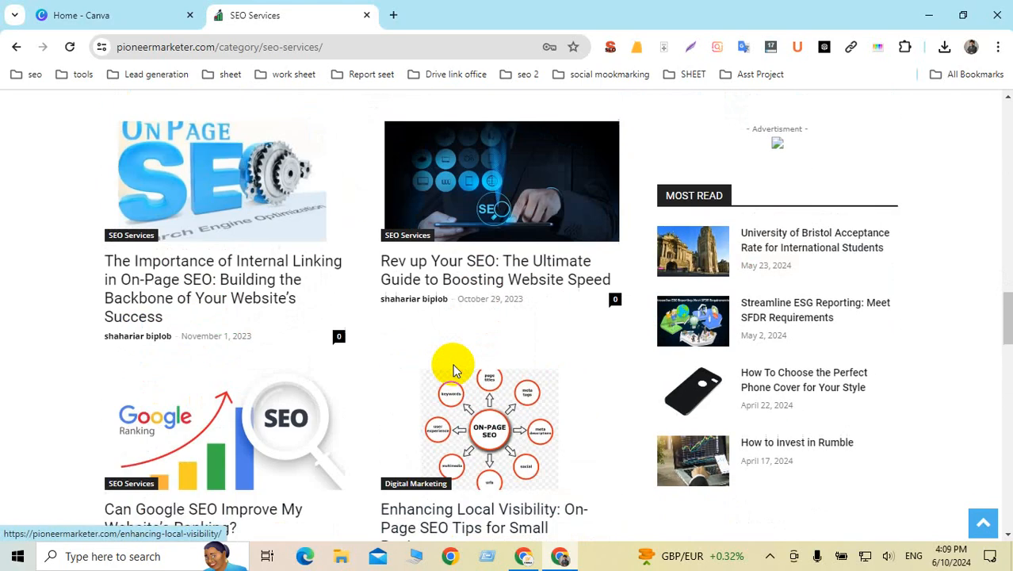
scroll(349, 267, down, 1)
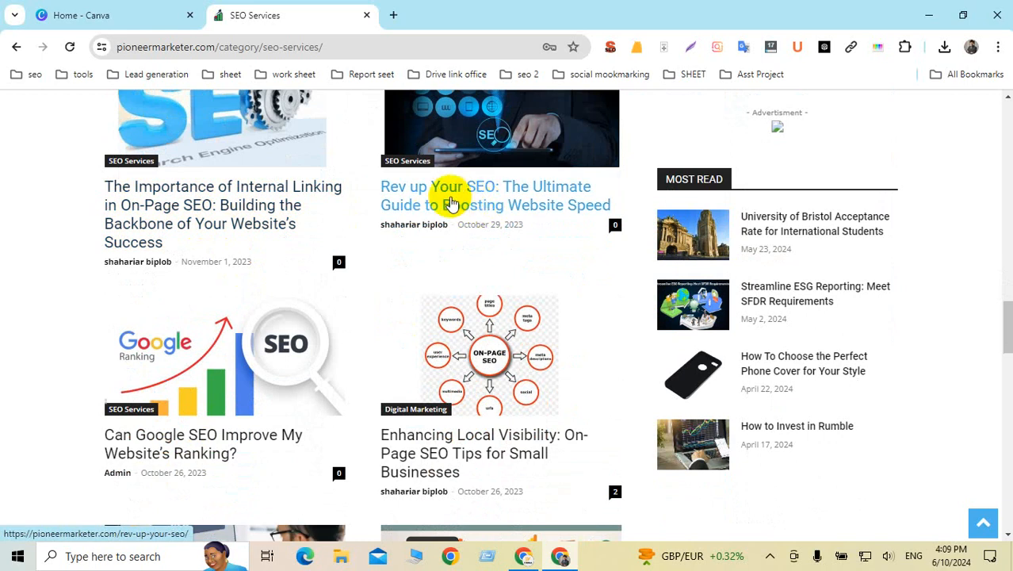
scroll(515, 198, down, 4)
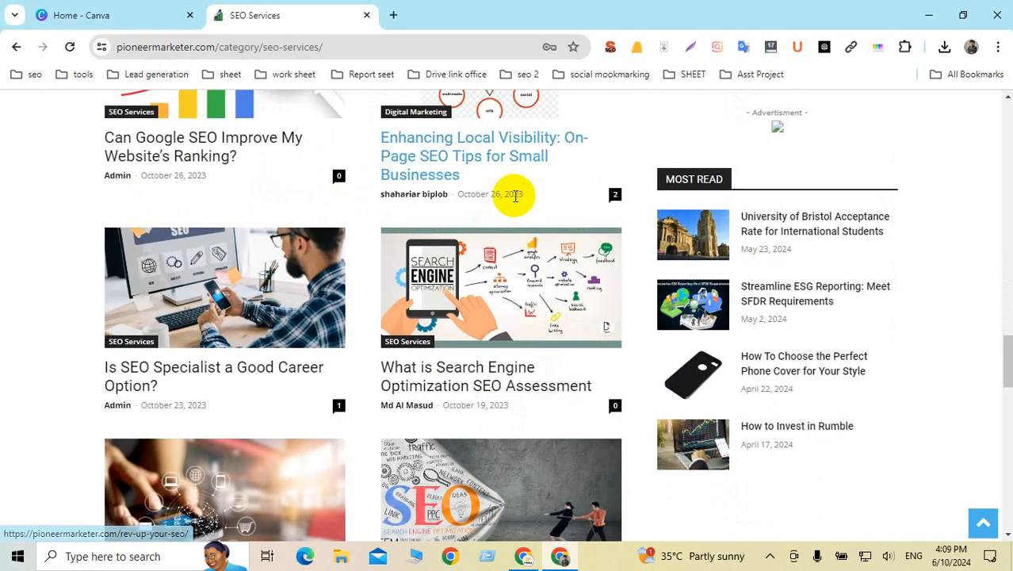
scroll(382, 482, down, 3)
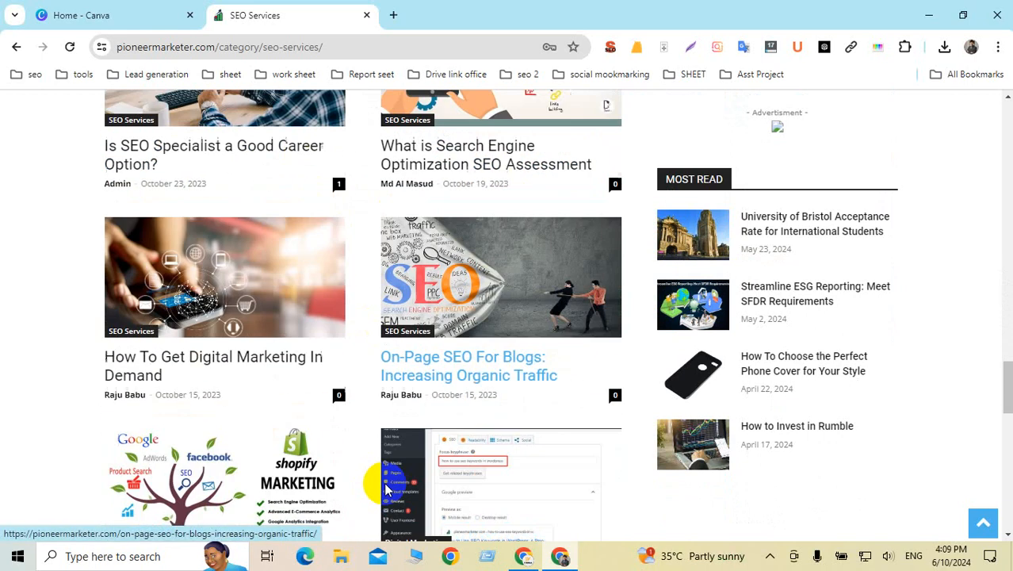
scroll(386, 489, down, 4)
scroll(396, 480, up, 4)
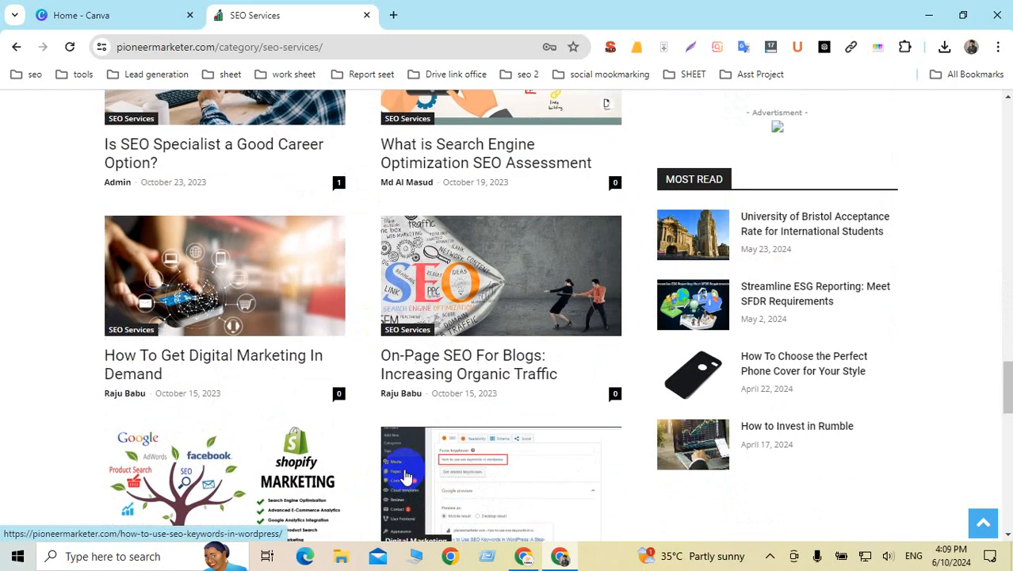
click(479, 358)
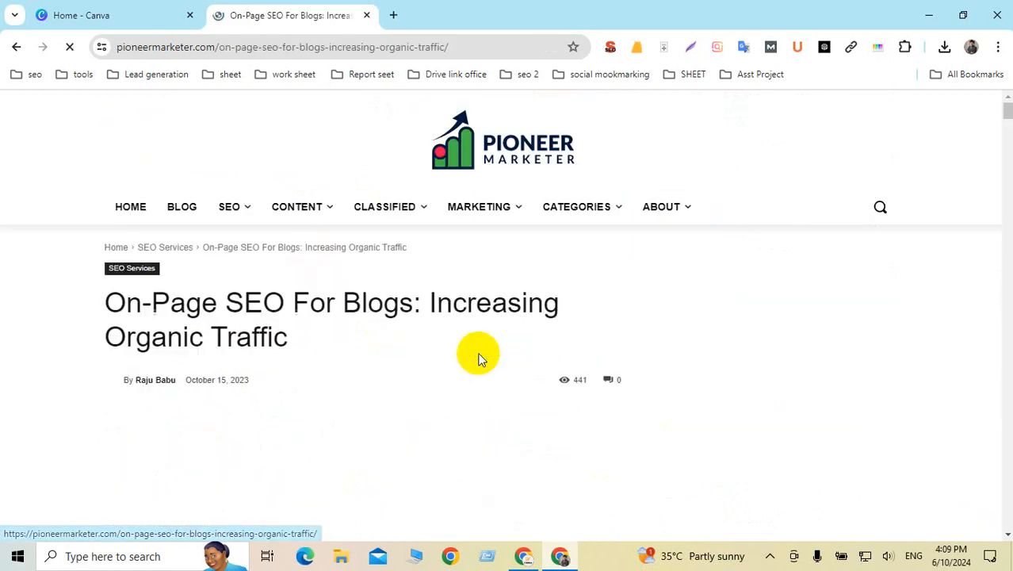
Step: Paste the article's URL as the source text in a new Google Translate tab
click(473, 48)
key(ctrl+c)
mouse_move(473, 197)
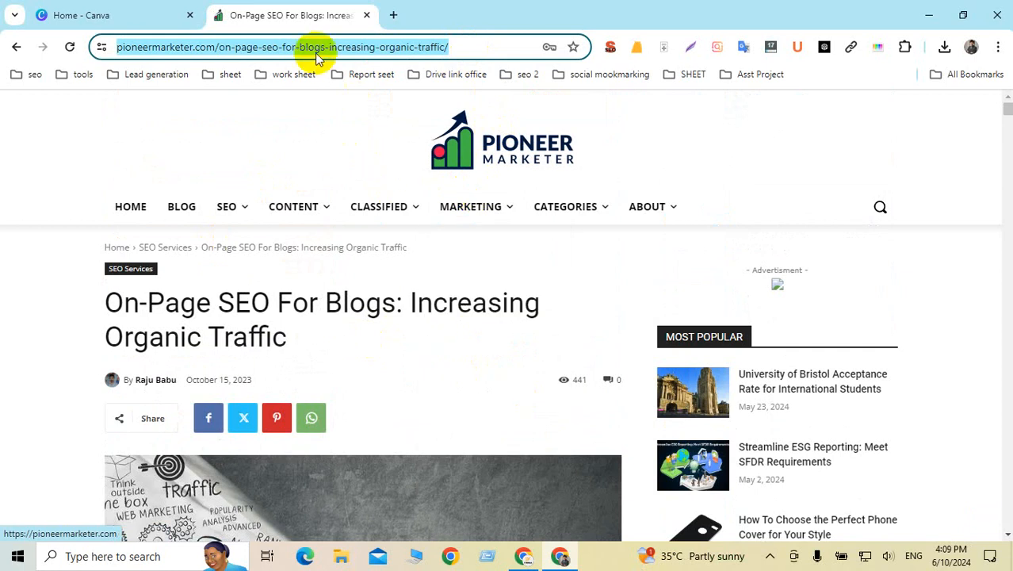
click(394, 15)
text(tr)
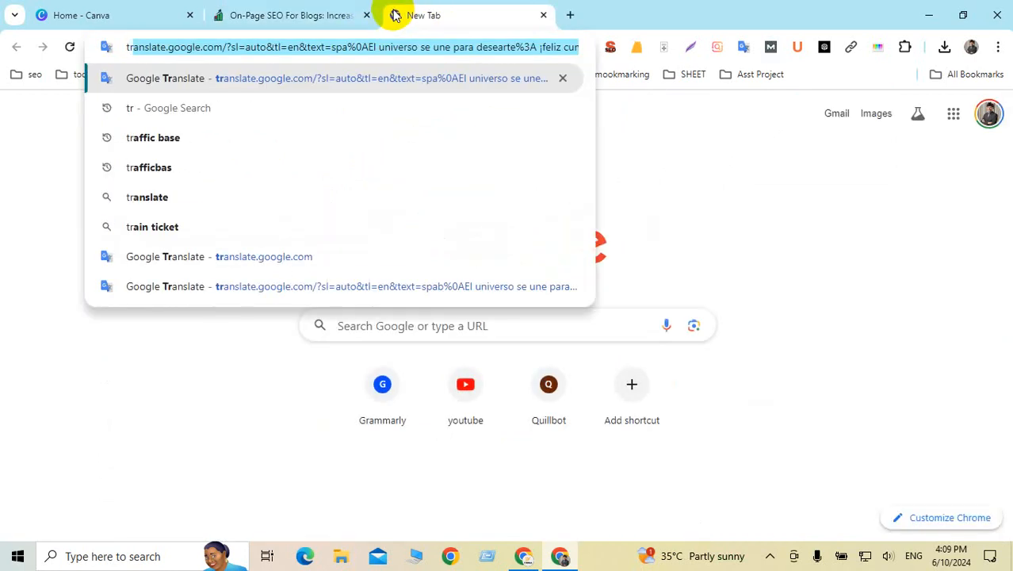
key(Return)
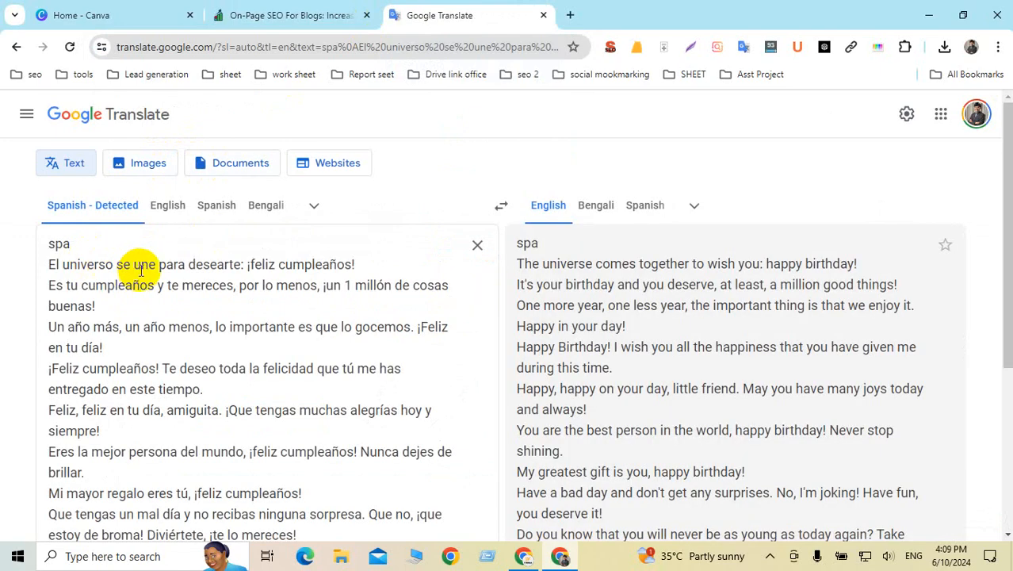
key(ctrl+a)
key(ctrl+v)
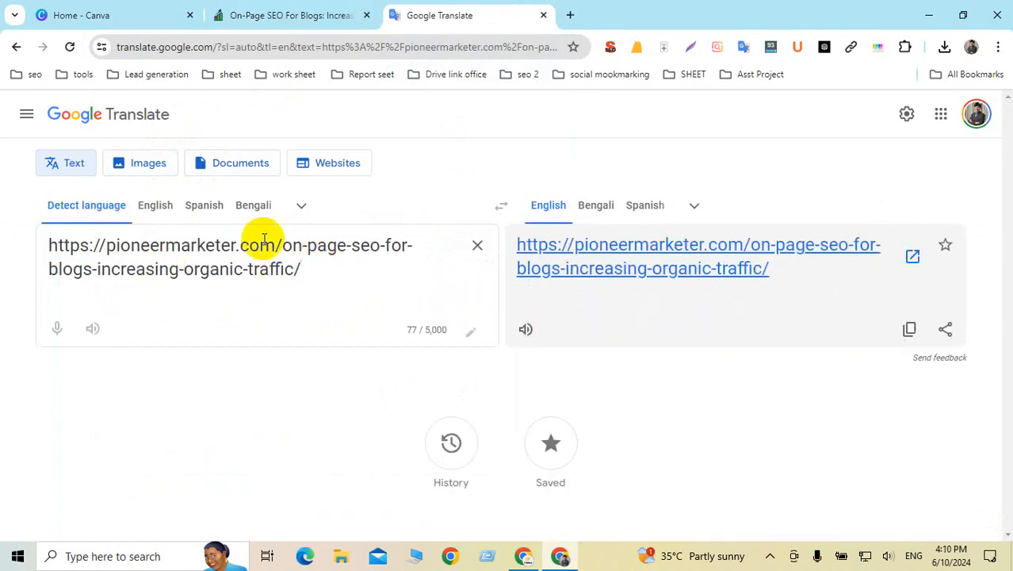
Step: Back on the article, select parts of its title and show the page's SEO summary
click(318, 15)
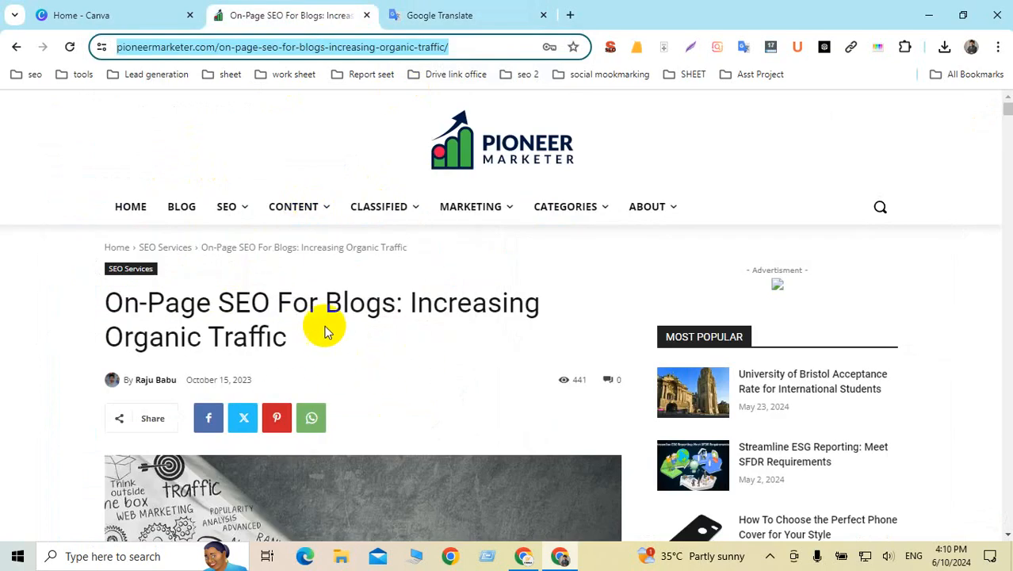
drag(106, 307, 396, 309)
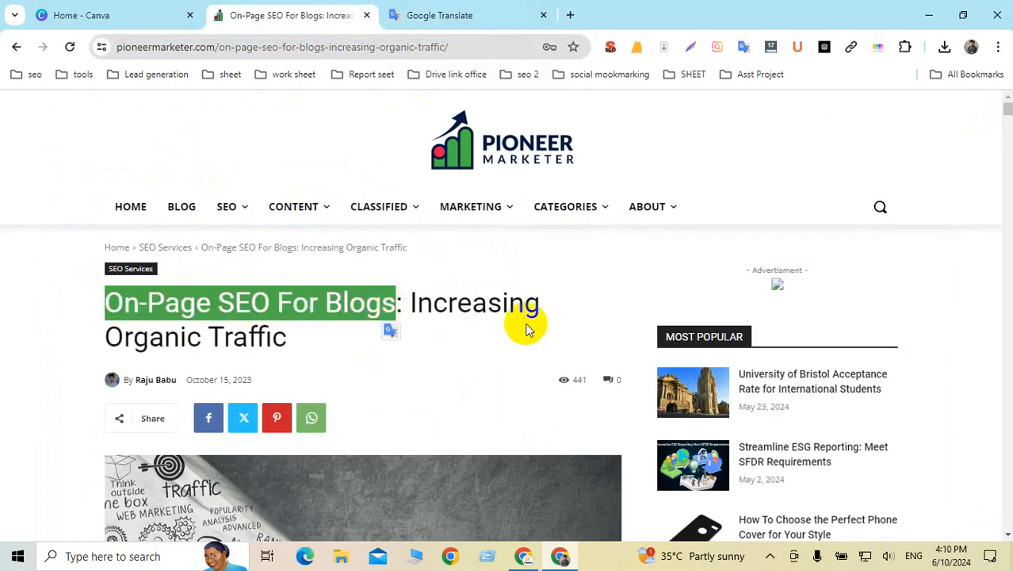
click(466, 314)
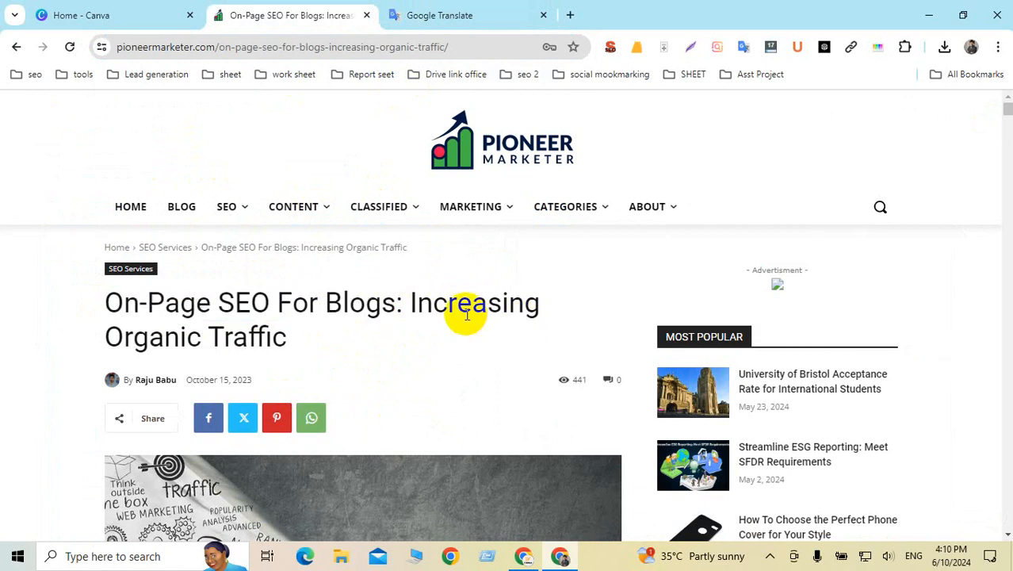
drag(299, 307, 498, 314)
click(396, 308)
scroll(396, 307, down, 4)
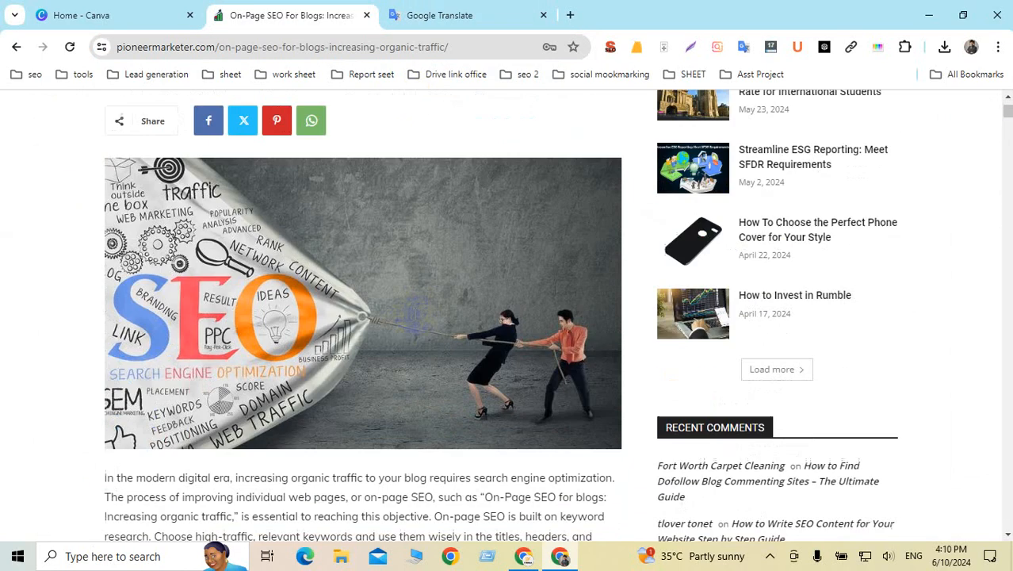
scroll(413, 313, up, 3)
click(611, 48)
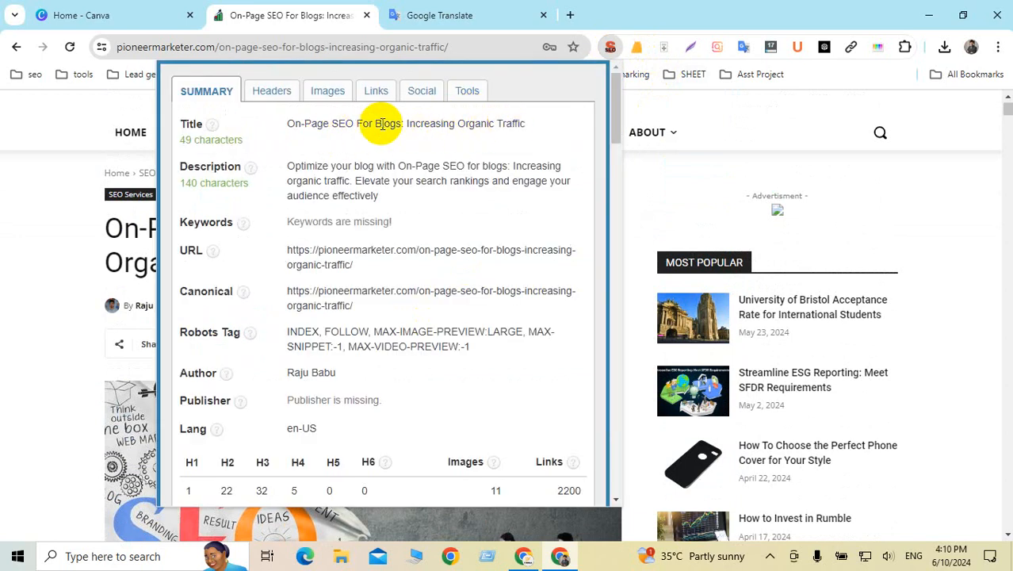
Step: Copy 'Increasing Organic Traffic' from the SEO summary title and switch to the other Chrome window
drag(408, 123, 569, 135)
key(ctrl+c)
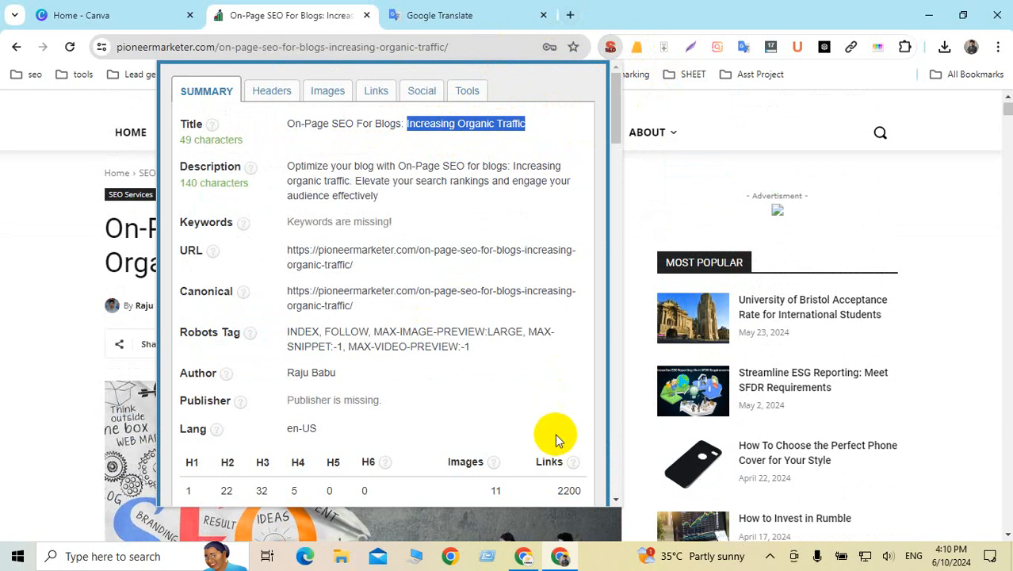
click(533, 559)
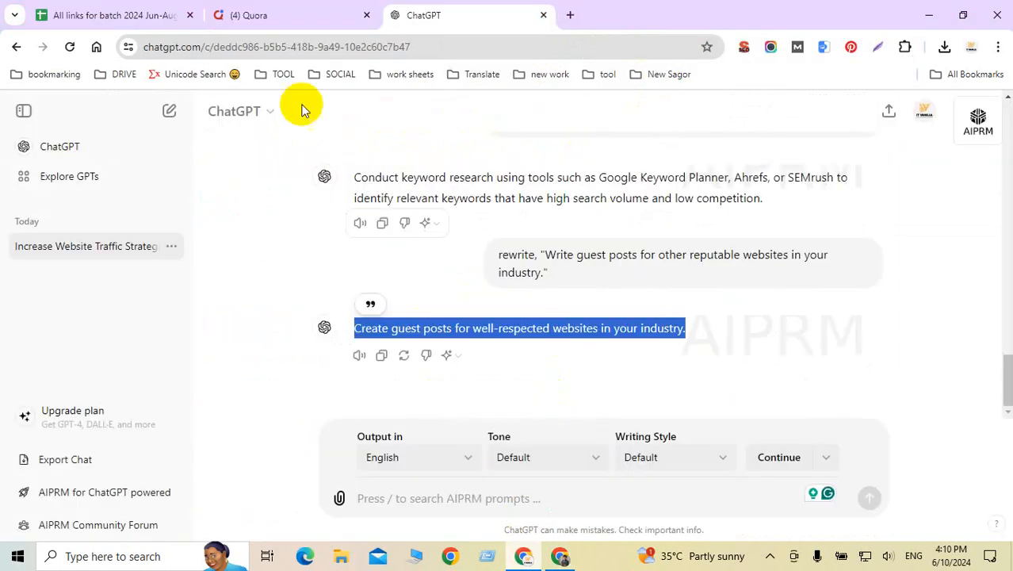
Step: Search Quora for 'Increasing Organic Traffic' and open the organic search traffic question
click(317, 24)
click(434, 108)
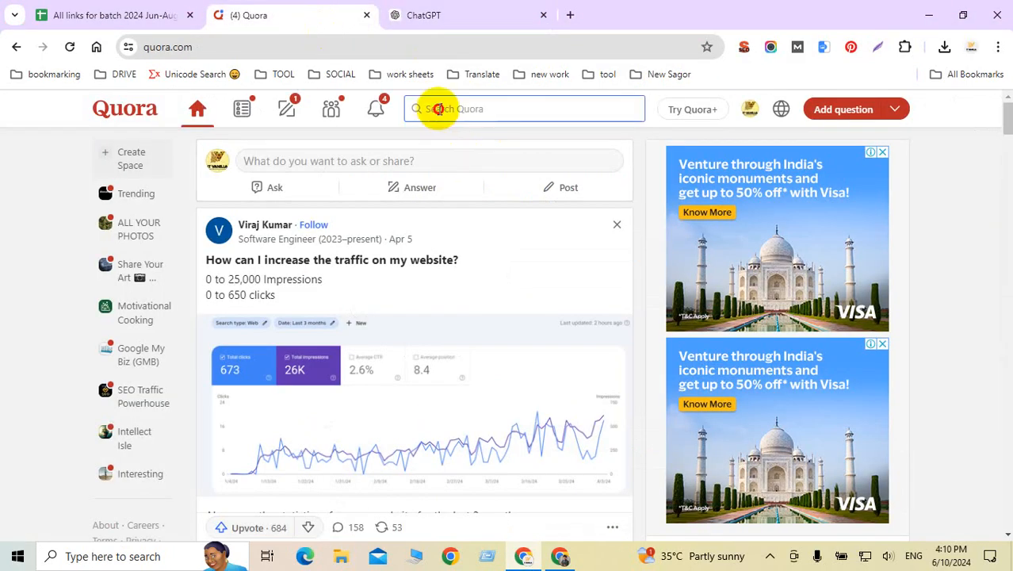
key(ctrl+v)
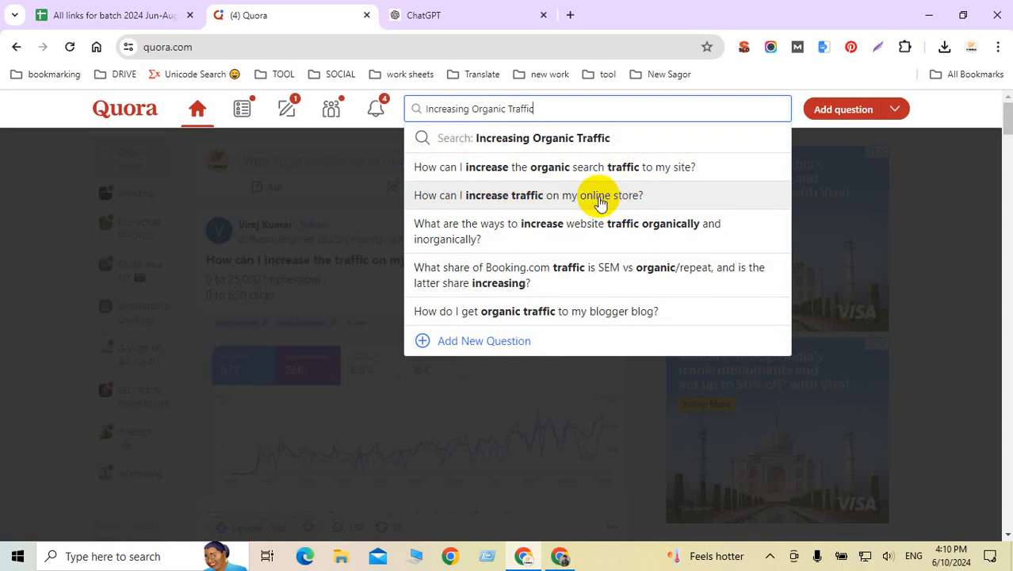
click(571, 170)
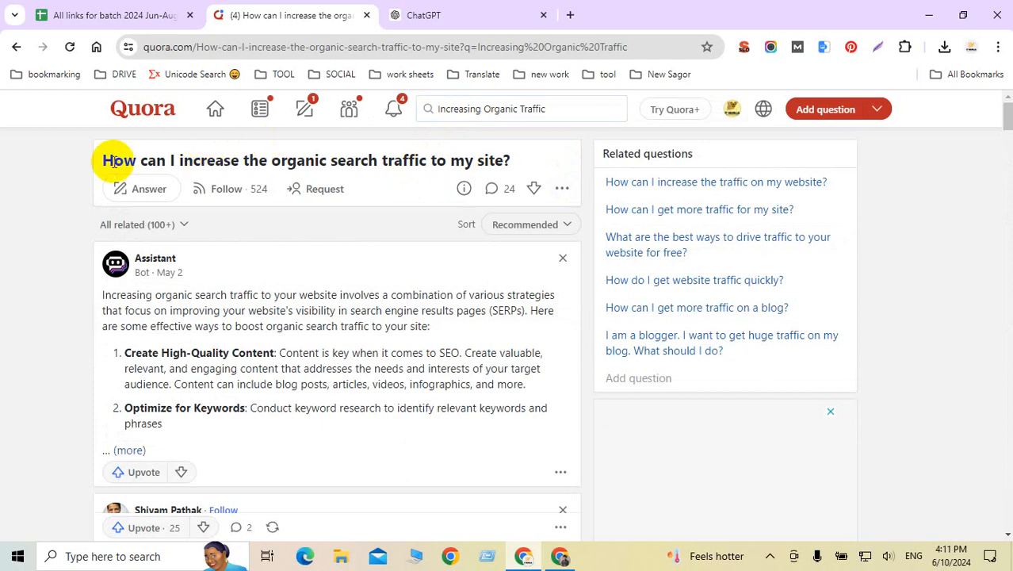
Step: Follow the question, select its title, and switch back to the Pioneer Marketer article window
drag(113, 162, 527, 163)
click(527, 163)
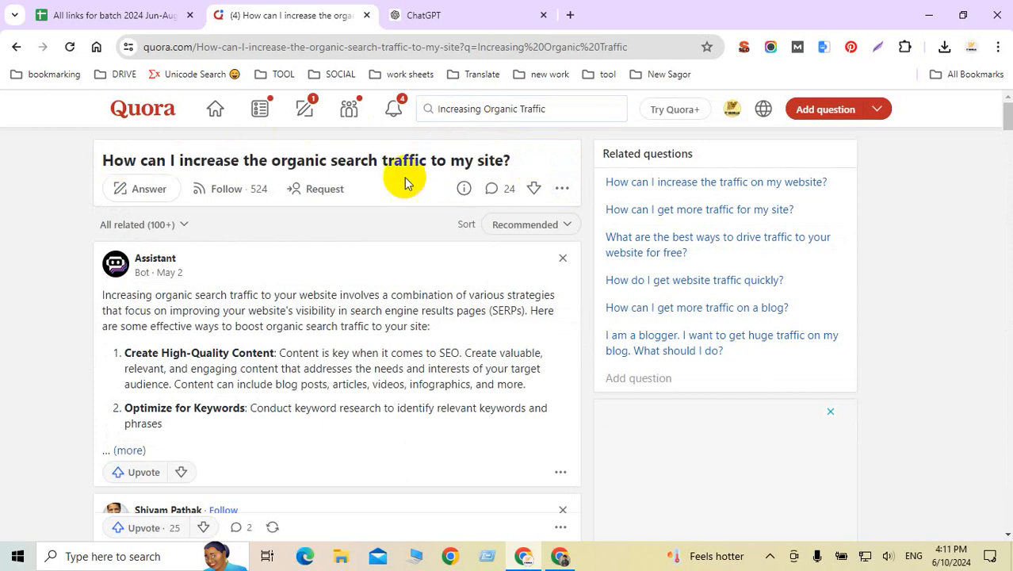
click(227, 193)
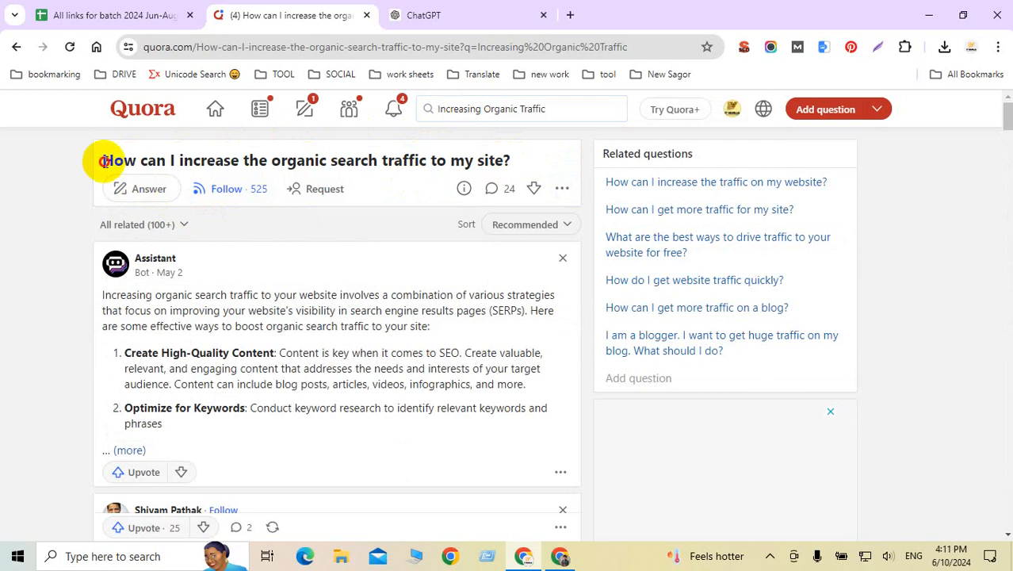
drag(103, 162, 503, 160)
key(ctrl+c)
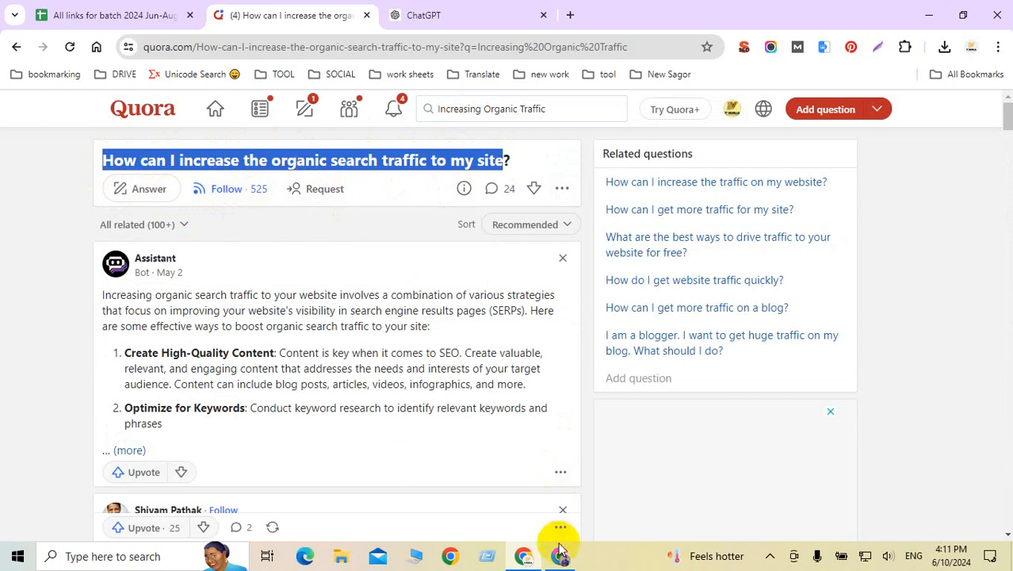
mouse_move(565, 561)
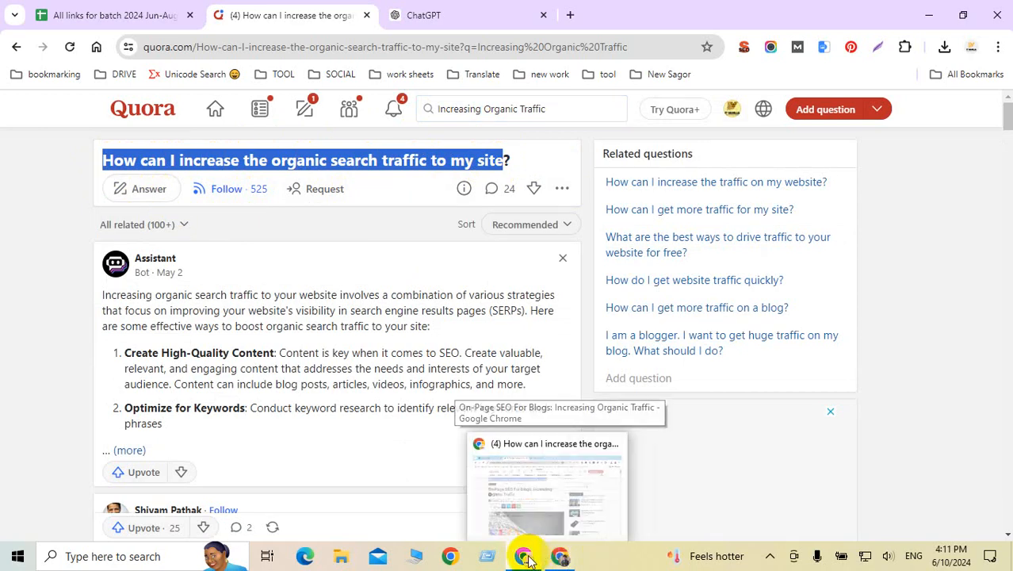
click(558, 555)
mouse_move(462, 140)
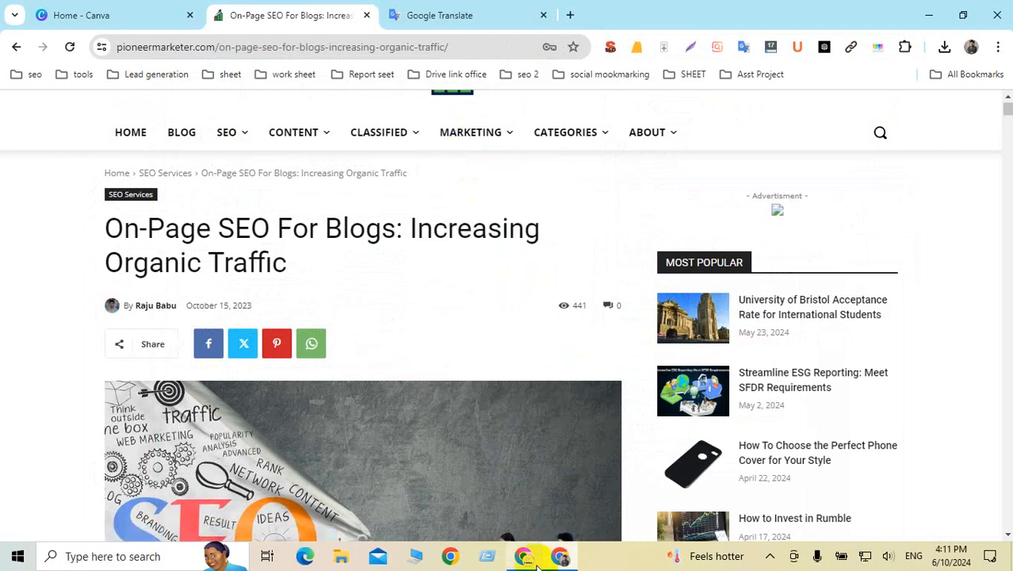
Step: Ask ChatGPT 'How can I increase the organic search traffic to my site?'
click(560, 557)
click(447, 19)
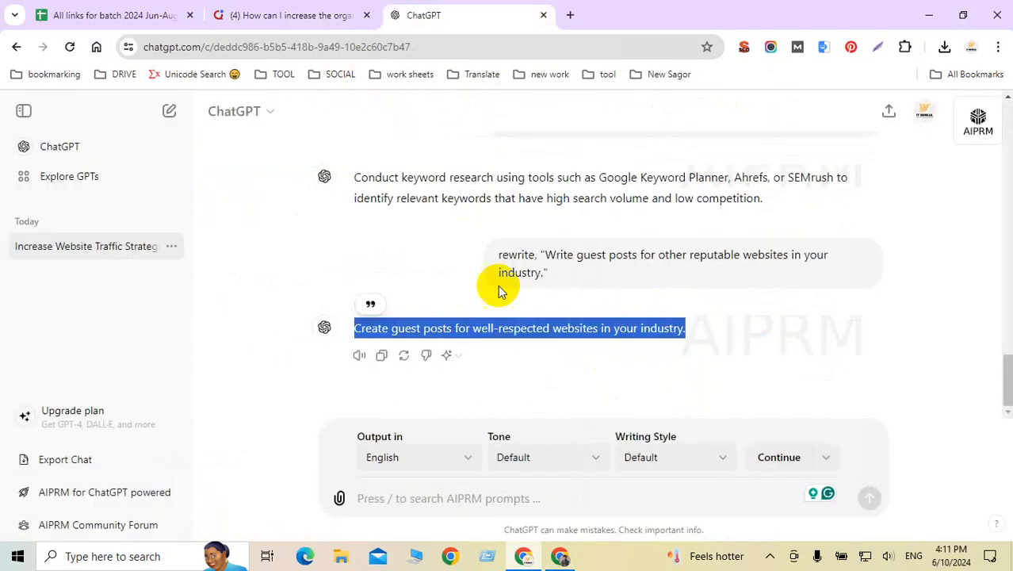
click(395, 499)
key(ctrl+v)
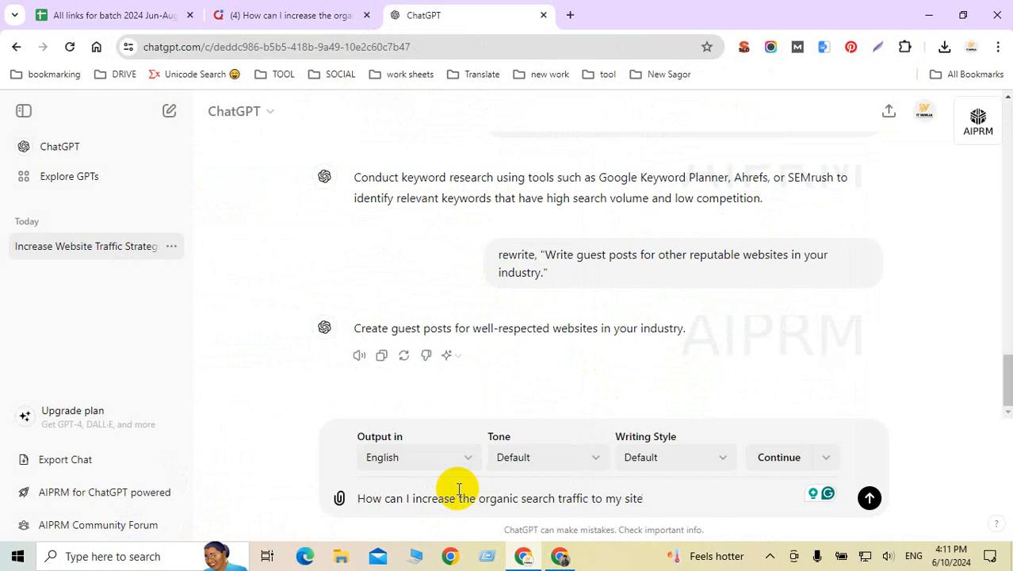
click(358, 499)
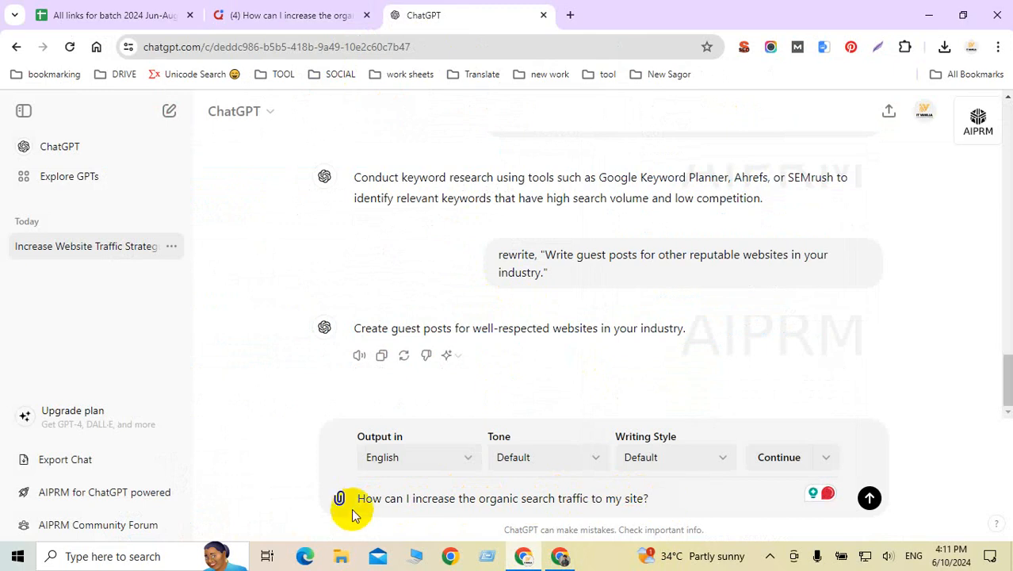
scroll(493, 340, up, 15)
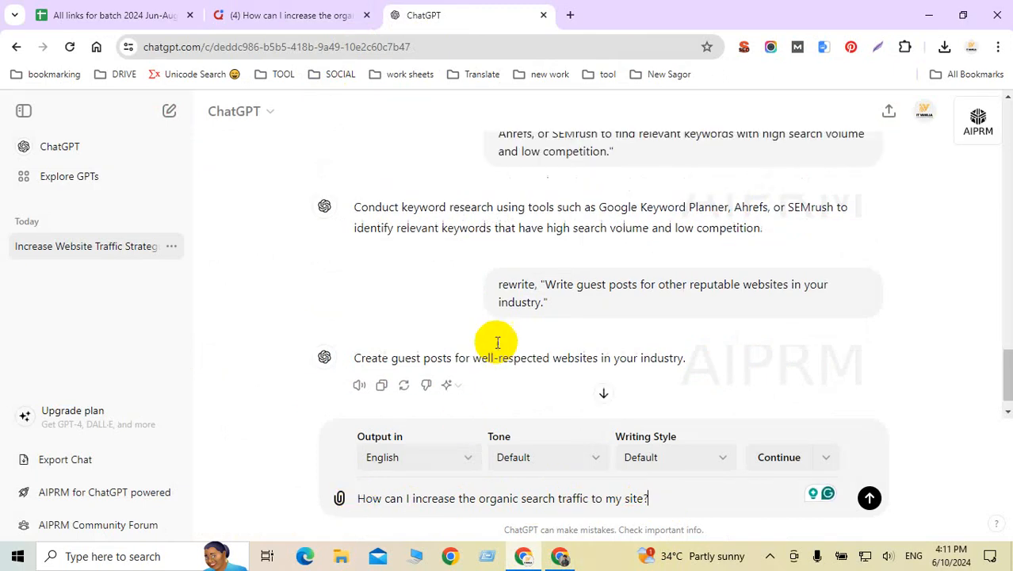
scroll(498, 342, up, 5)
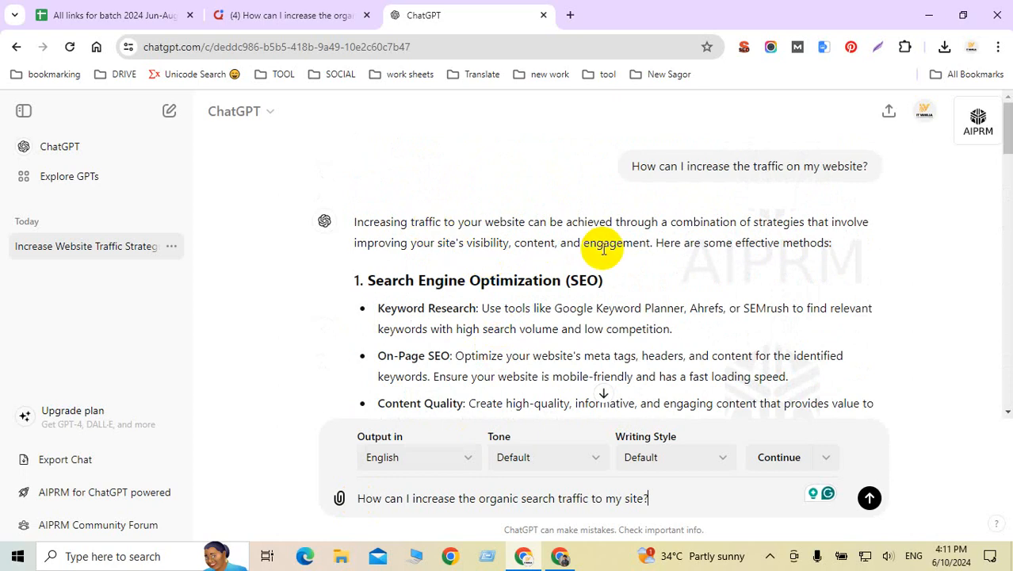
scroll(605, 248, down, 10)
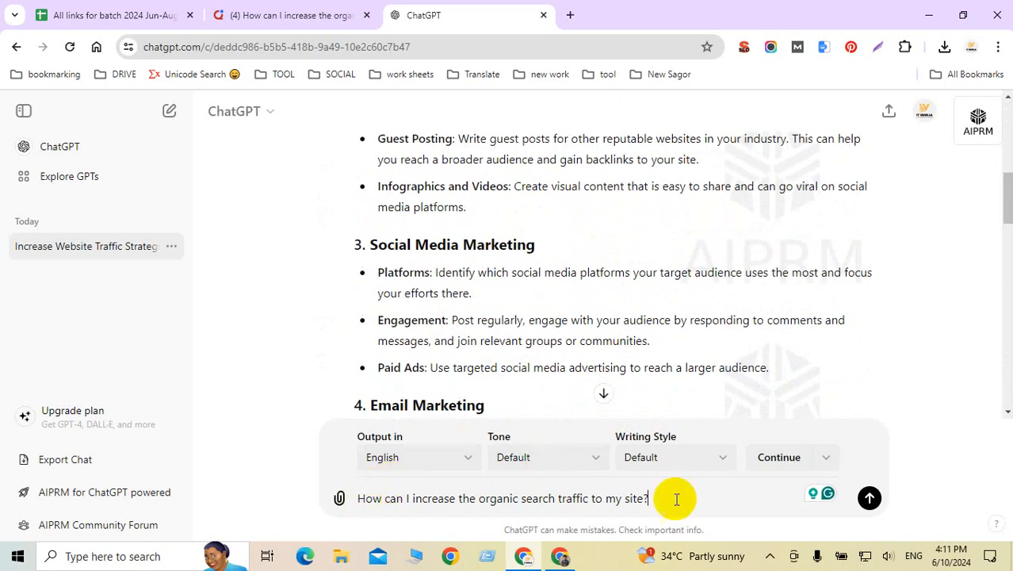
key(Return)
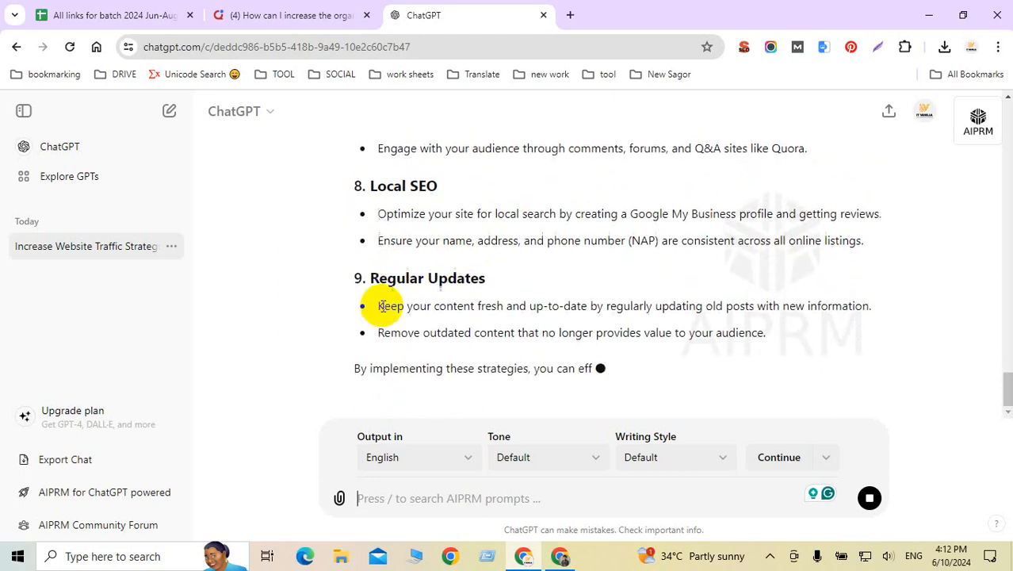
Step: Select ChatGPT's nine-strategy answer for copying
scroll(679, 281, up, 15)
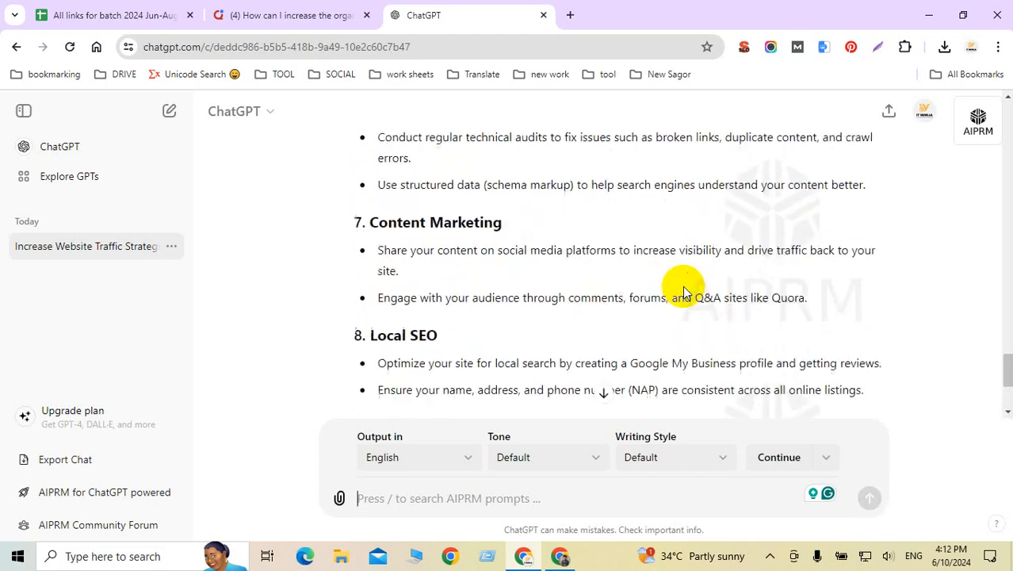
scroll(682, 285, up, 4)
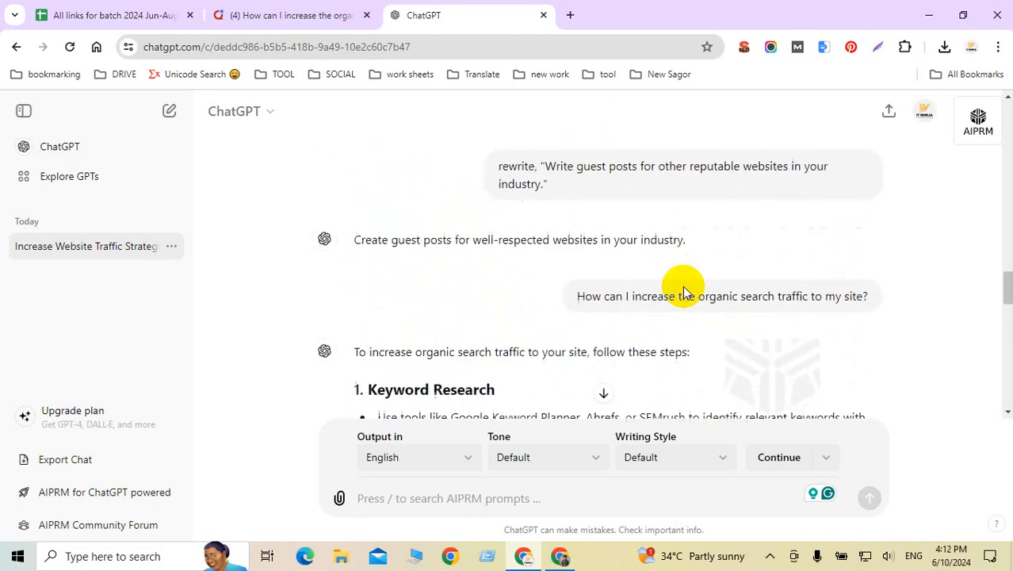
scroll(678, 287, down, 2)
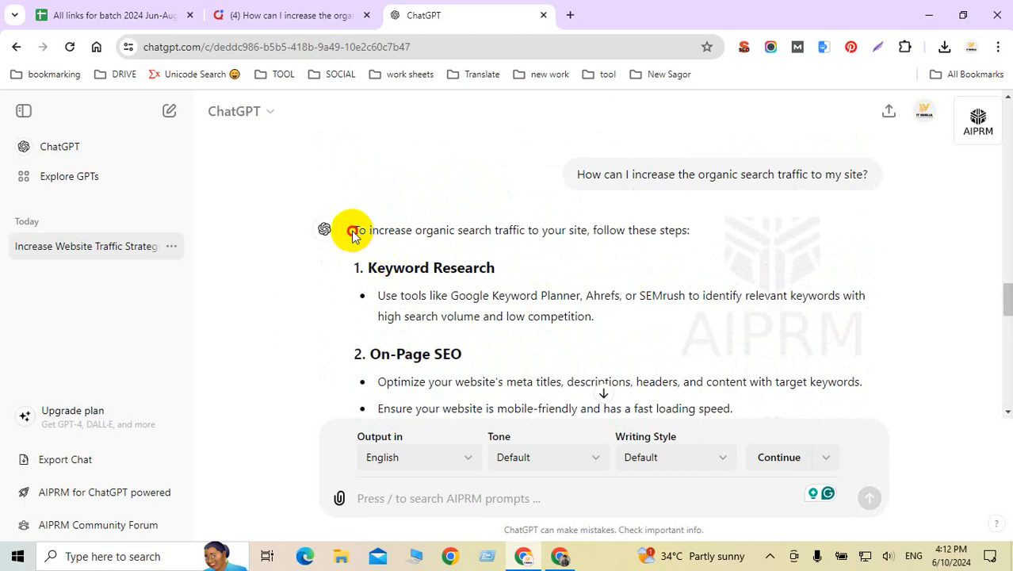
drag(353, 236, 877, 333)
scroll(515, 330, down, 2)
scroll(577, 334, down, 3)
scroll(595, 332, down, 8)
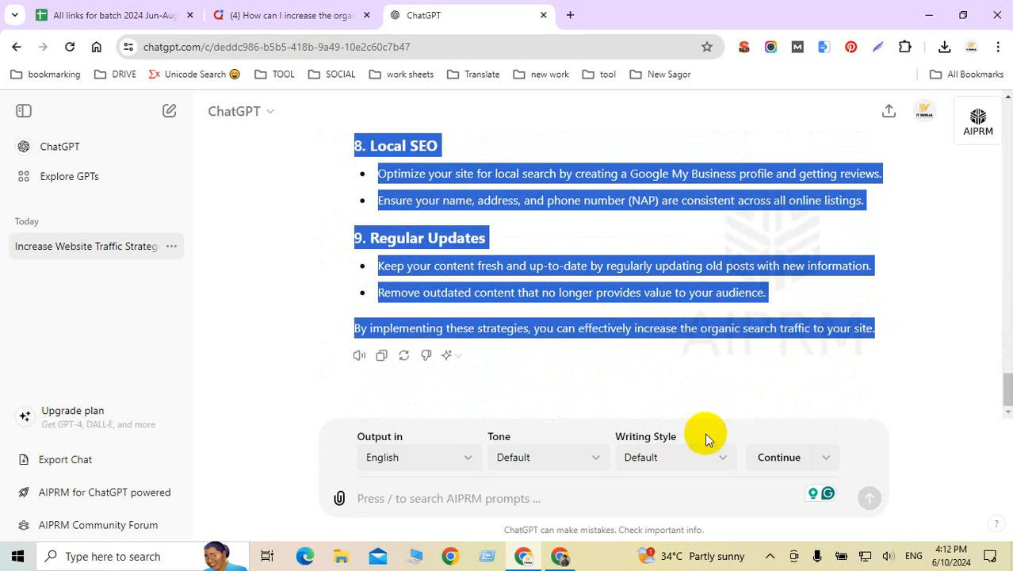
Step: Switch to the Grammarly Chrome profile, continue with its Google account, and log in to My Grammarly
click(971, 47)
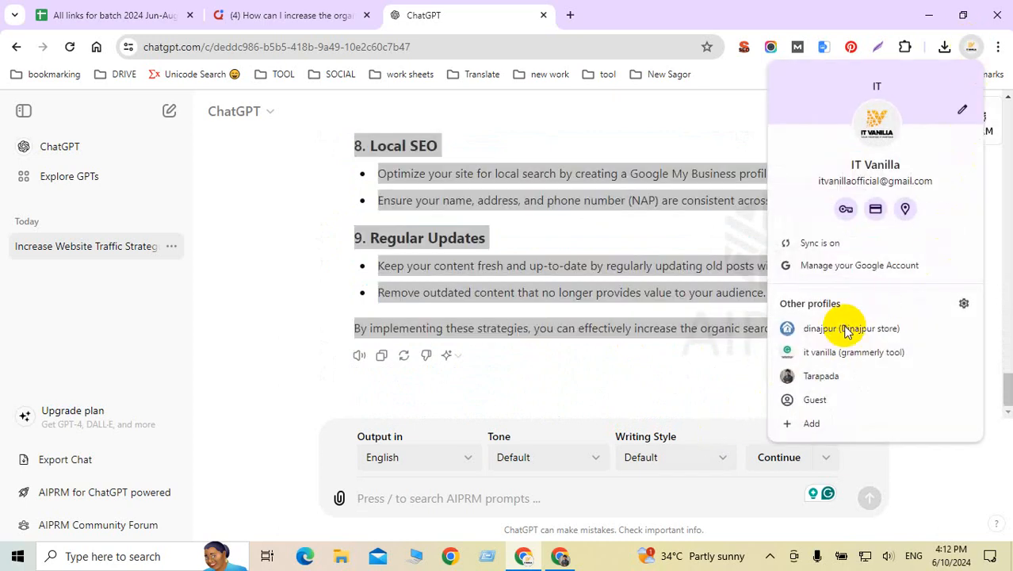
click(848, 351)
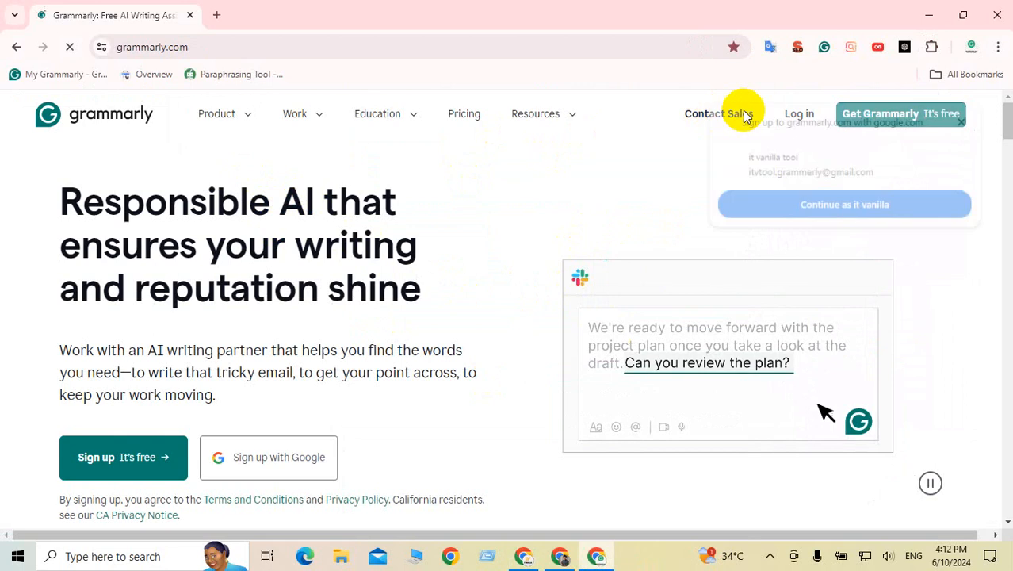
click(859, 205)
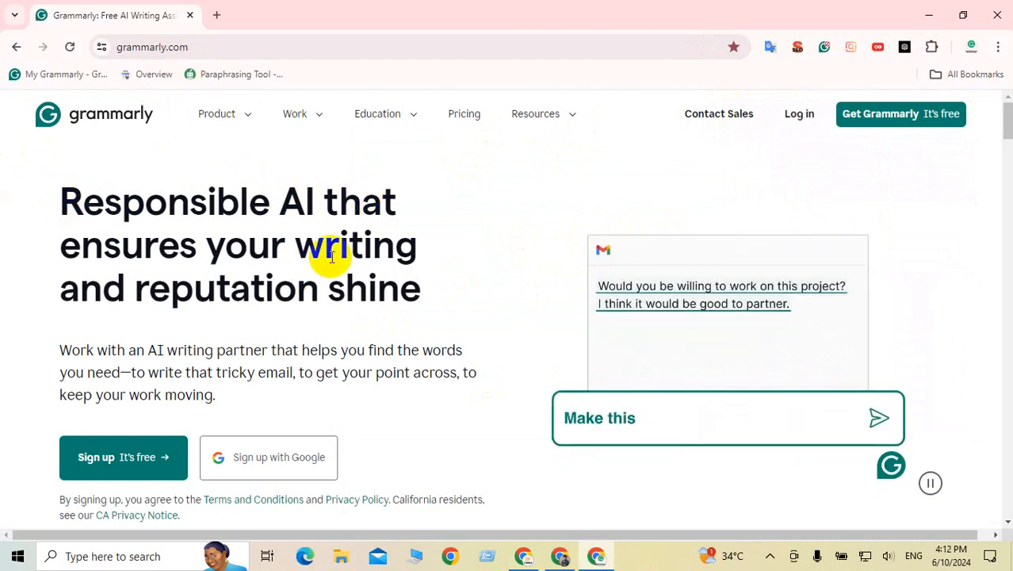
click(801, 114)
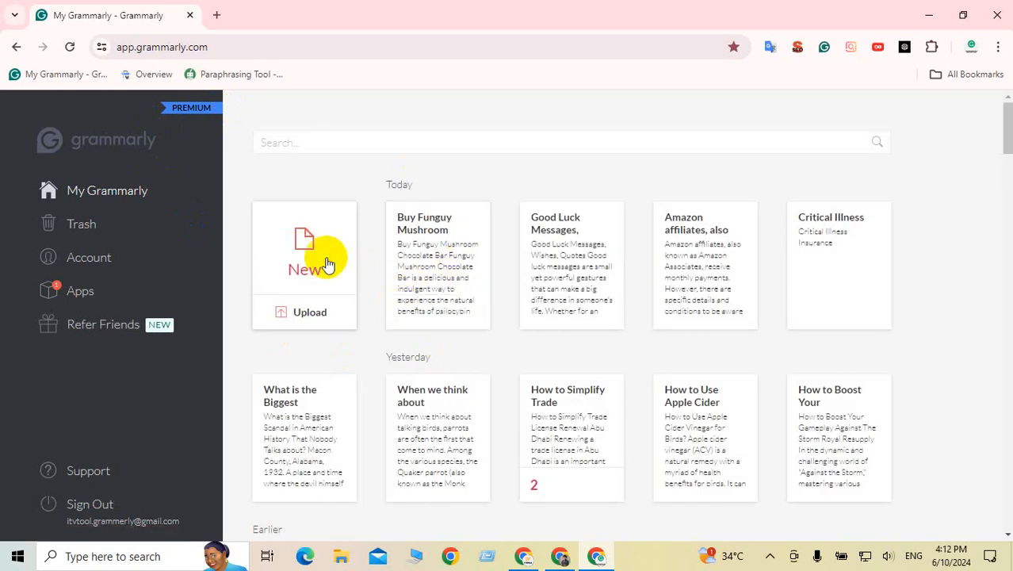
Step: Create a new Grammarly document, paste in the copied ChatGPT article, and dismiss the QuillBot popup
click(328, 264)
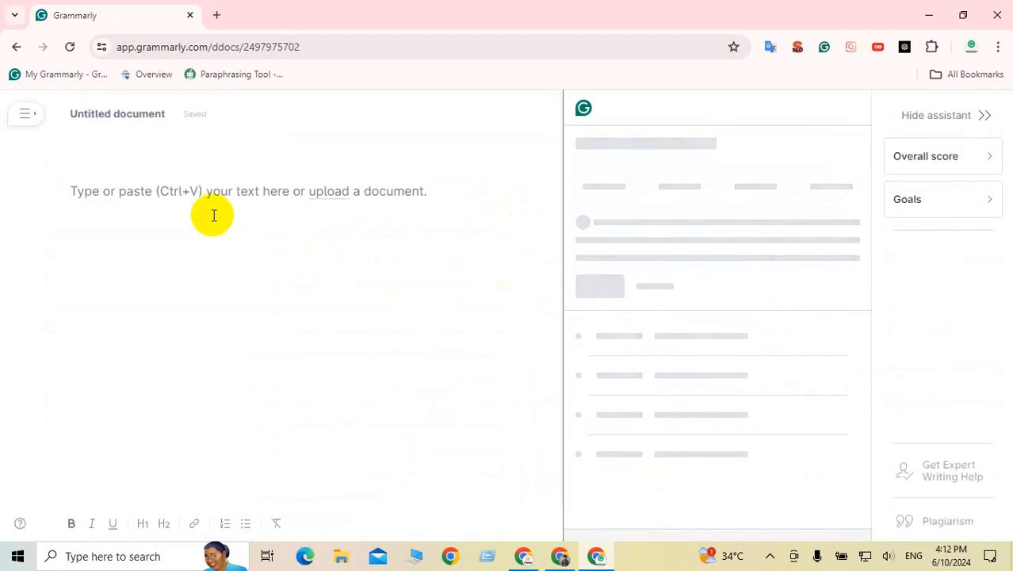
click(161, 214)
key(ctrl+v)
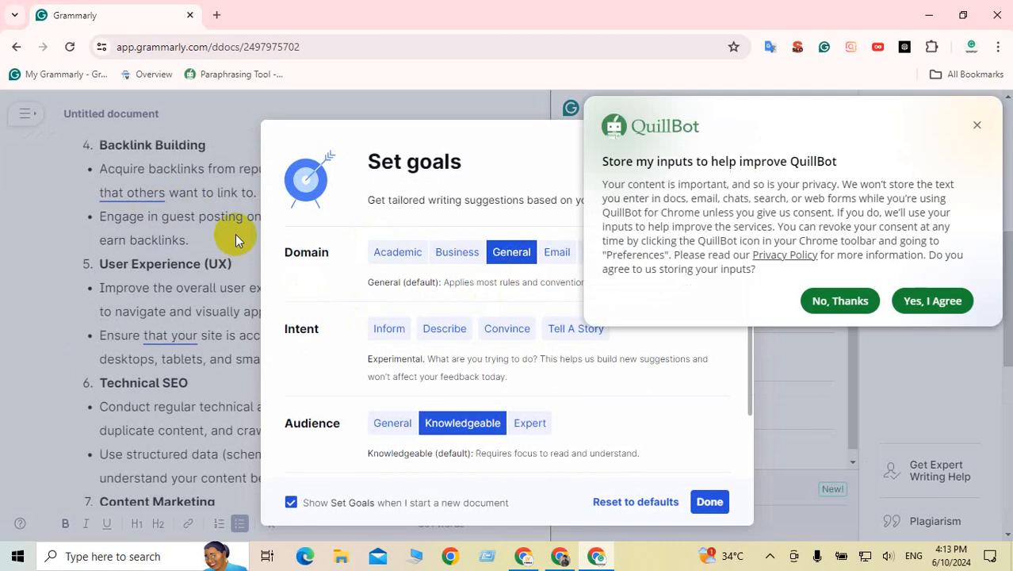
click(977, 129)
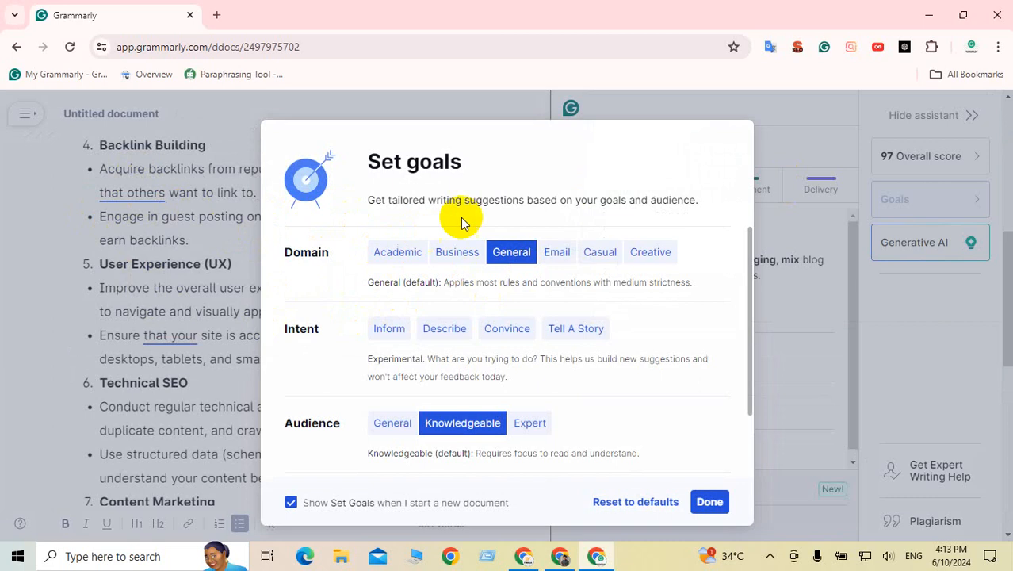
scroll(507, 304, down, 2)
scroll(502, 287, up, 2)
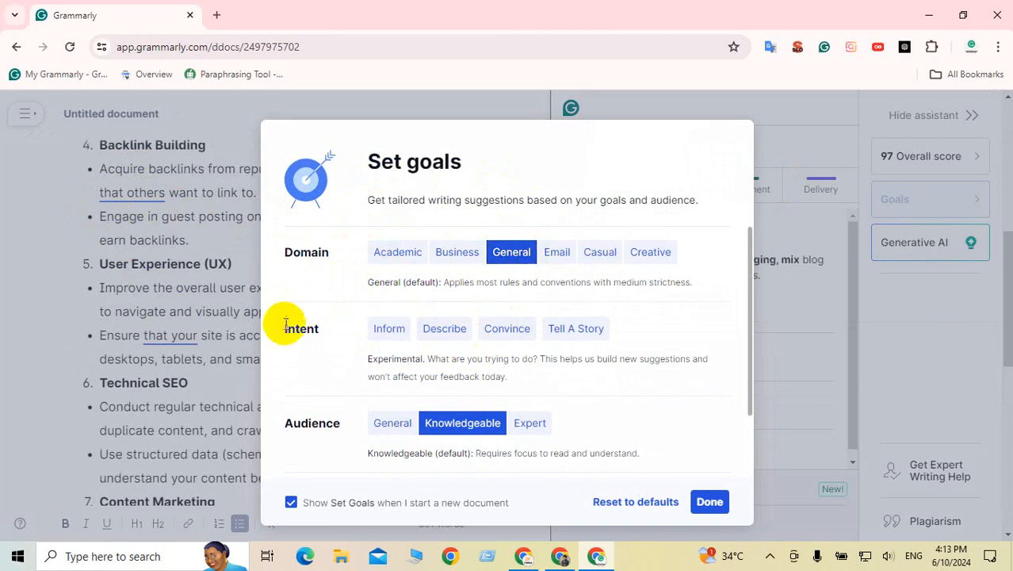
Step: Set the writing intent goal to Inform and save the goals
drag(286, 331, 363, 331)
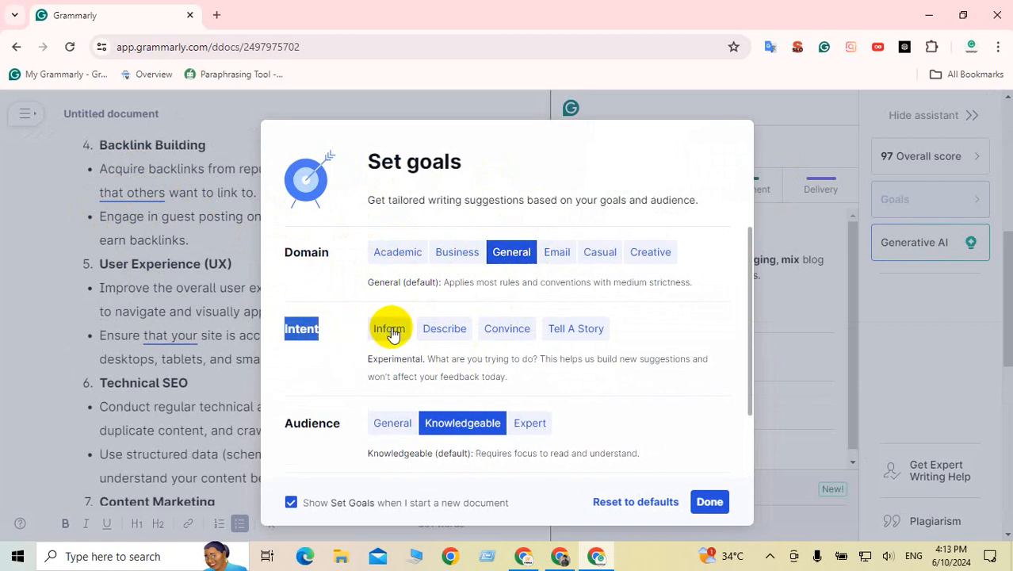
click(391, 329)
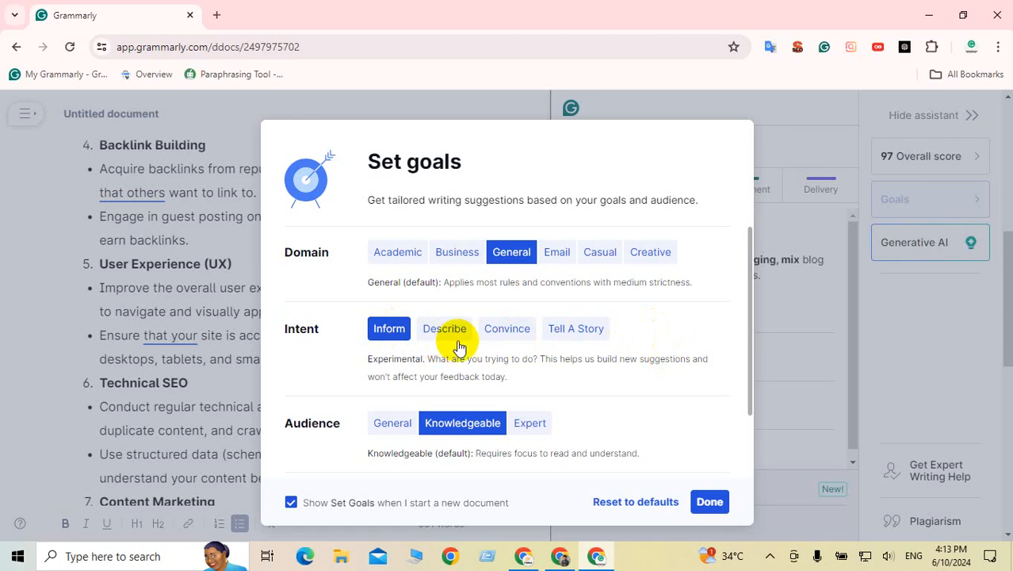
scroll(459, 347, down, 1)
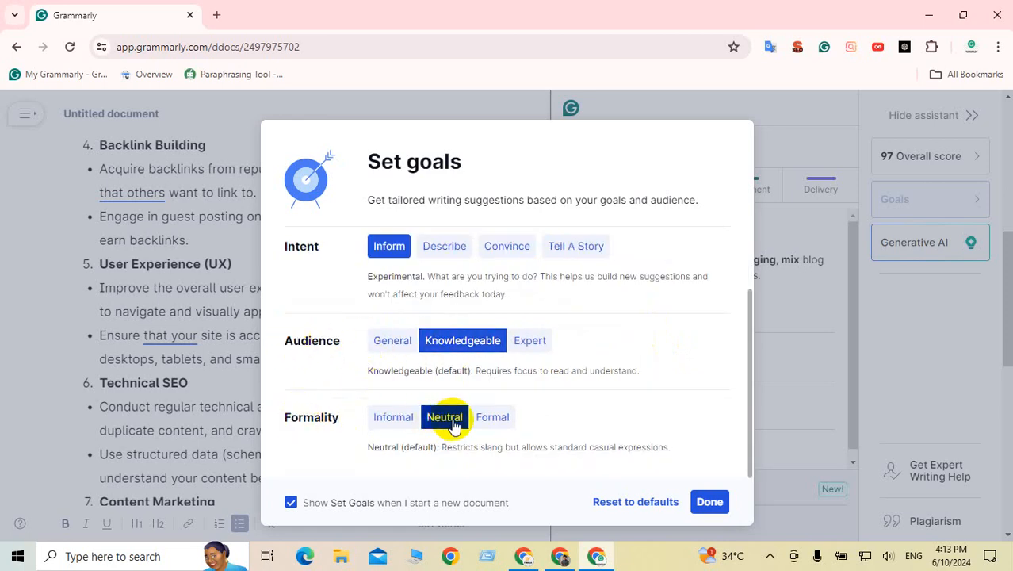
click(709, 502)
scroll(332, 389, up, 5)
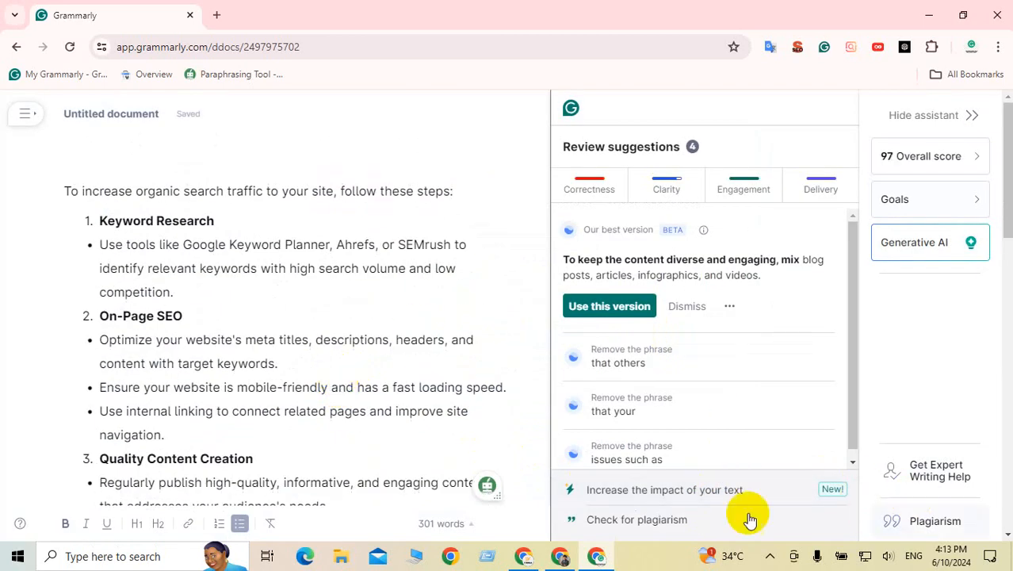
Step: Start the plagiarism check, then bring Chrome's Quora question tab to the front
click(624, 520)
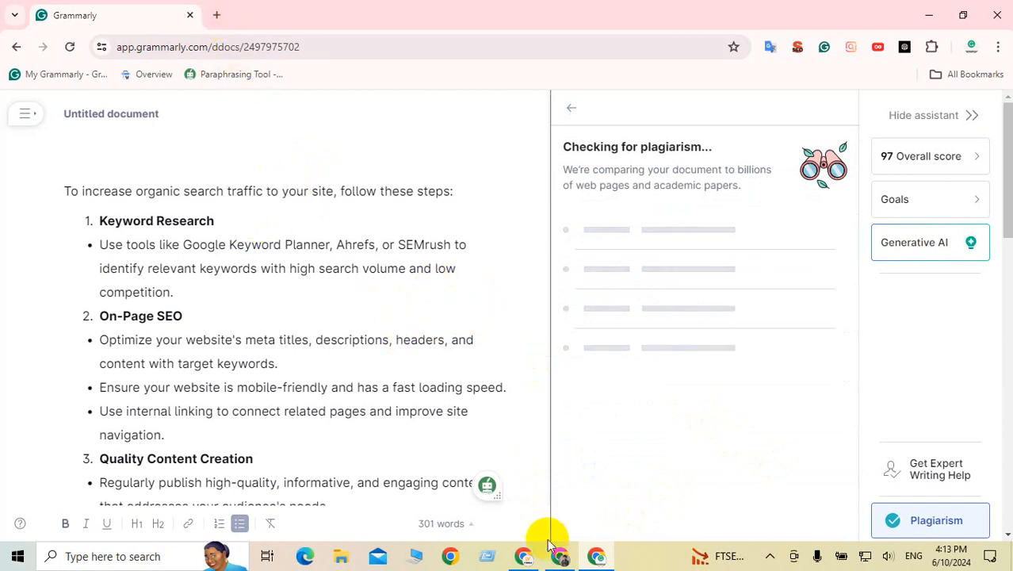
click(523, 557)
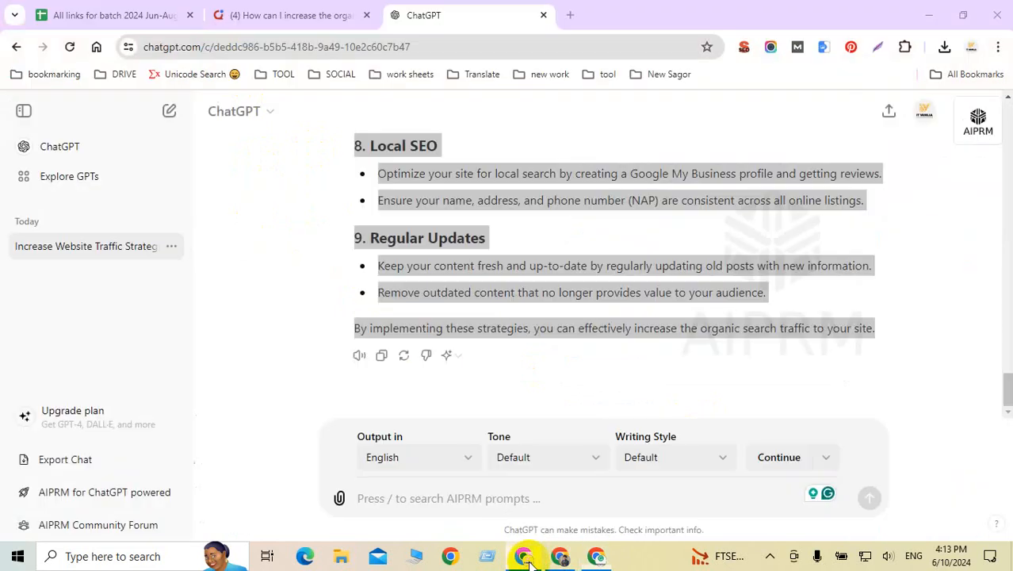
scroll(422, 244, up, 8)
scroll(416, 247, up, 5)
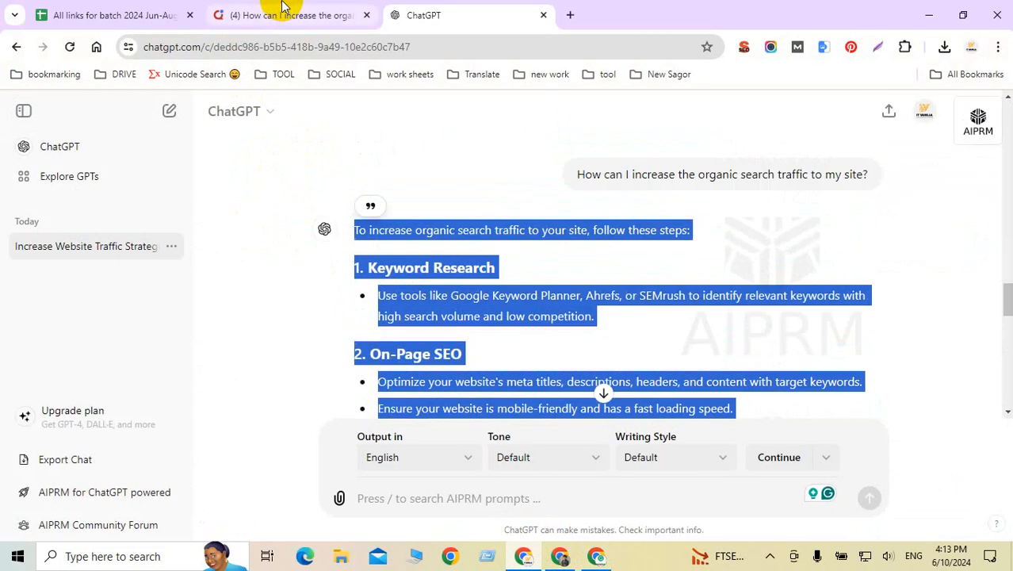
click(285, 15)
Step: Copy the Quora question title and search Google for it in a new tab
right_click(316, 162)
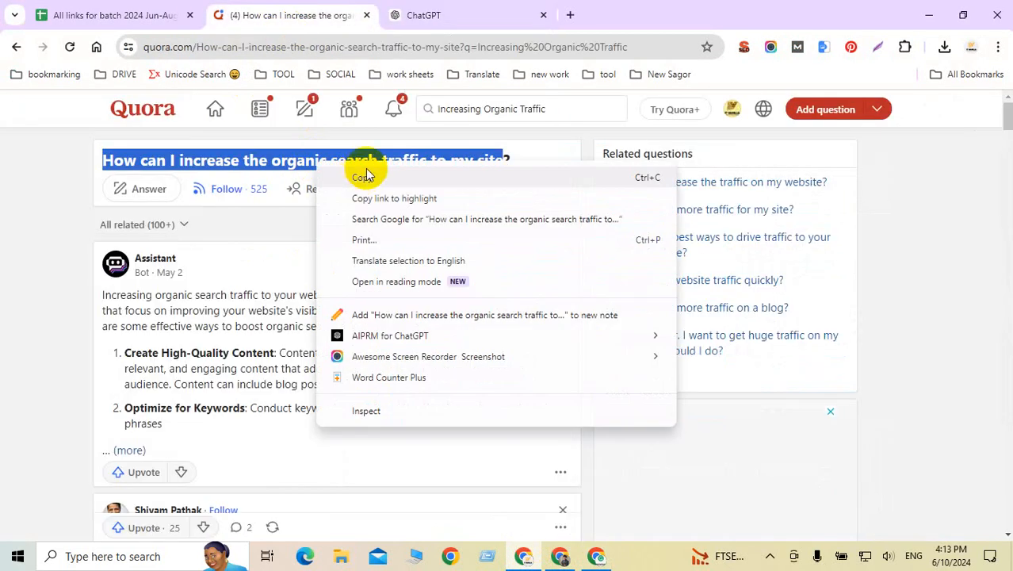
click(365, 176)
click(570, 15)
key(ctrl+v)
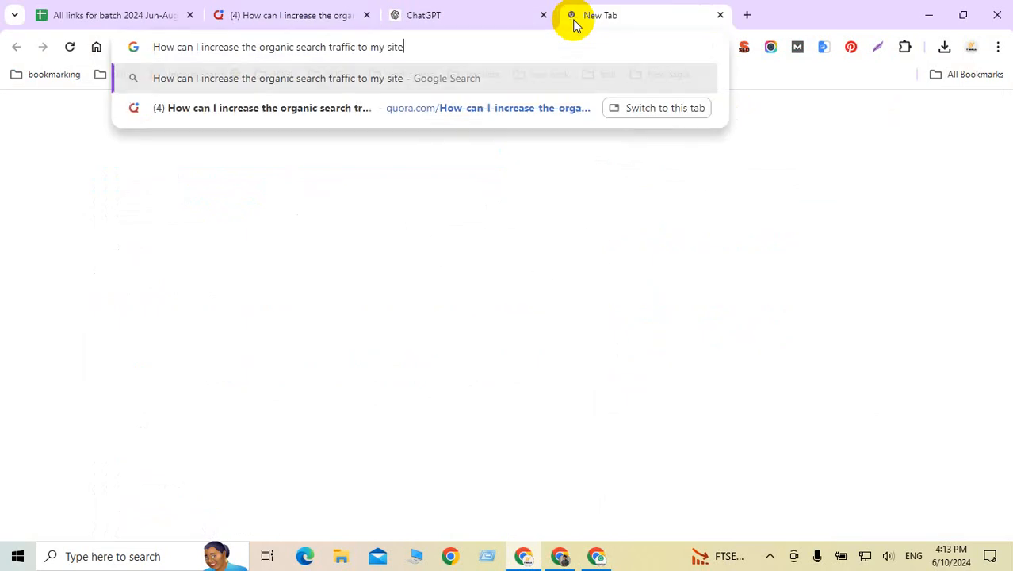
key(Return)
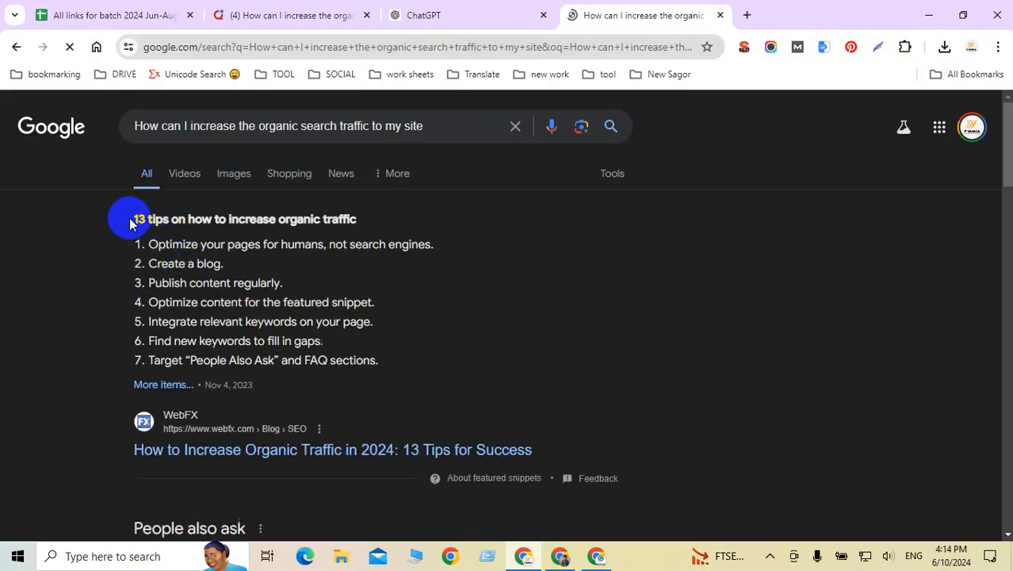
Step: Select the WebFX result title 'How to Increase Organic Traffic in 2024' and return to Grammarly
drag(131, 222, 380, 228)
scroll(369, 264, down, 3)
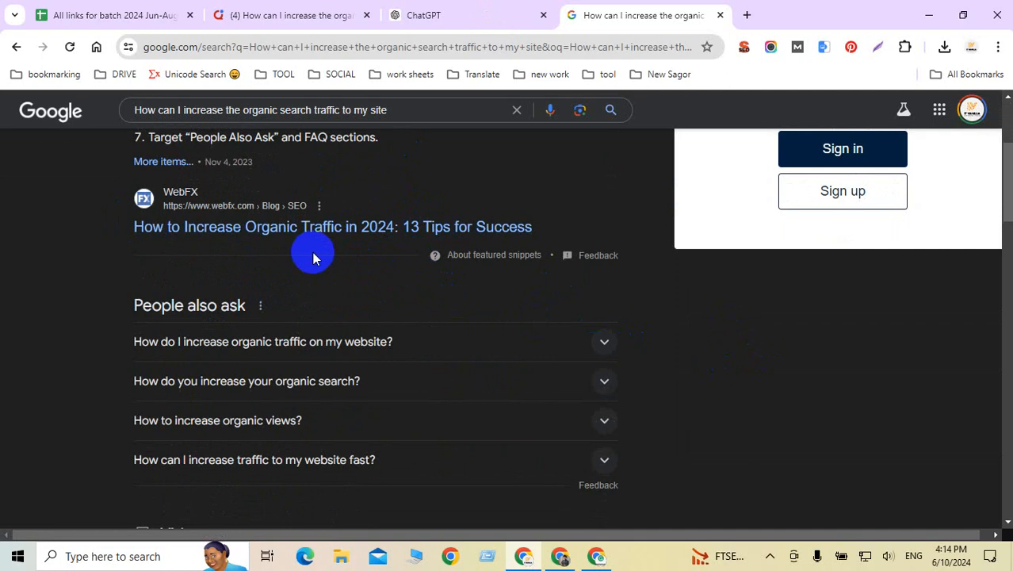
drag(131, 230, 395, 229)
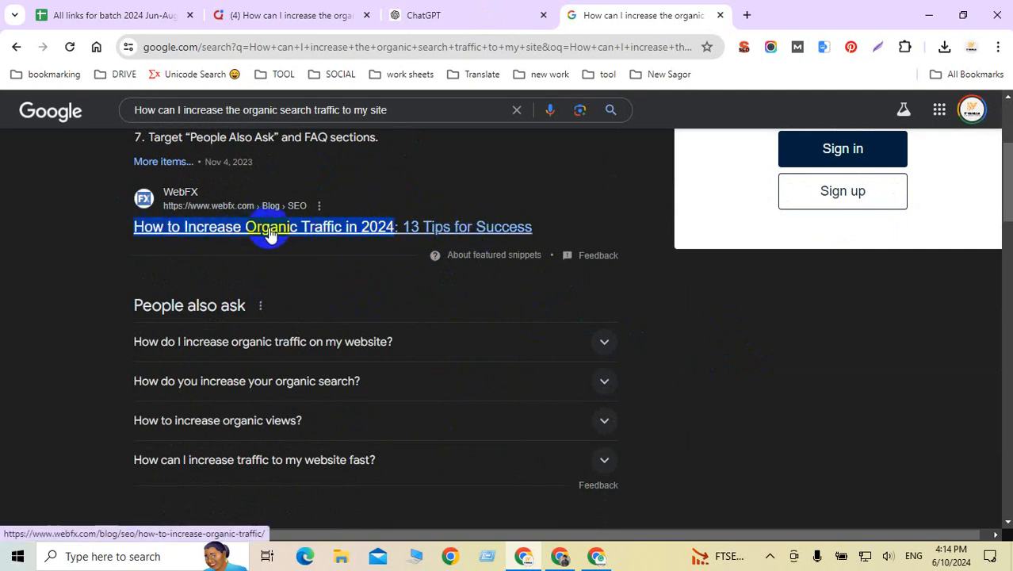
click(598, 557)
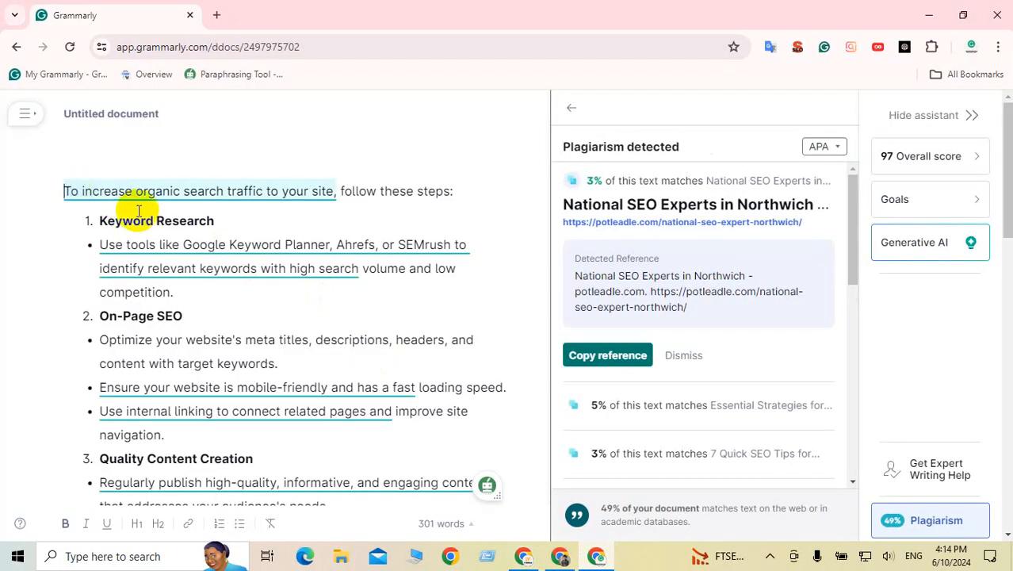
Step: Paste 'How to Increase Organic Traffic in 2024' as an unlinked heading and delete the blank line below
key(Return)
key(ctrl+v)
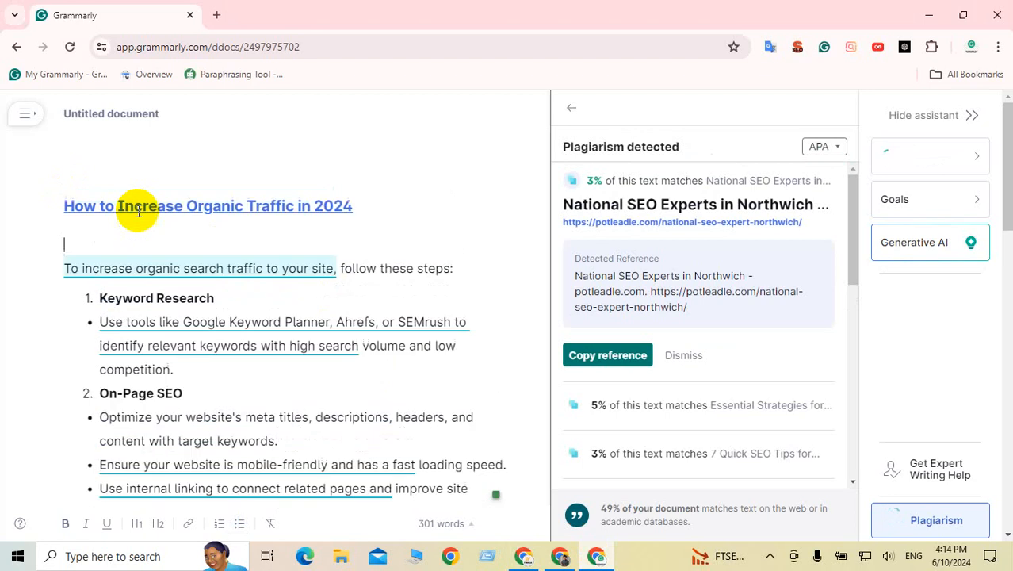
click(283, 207)
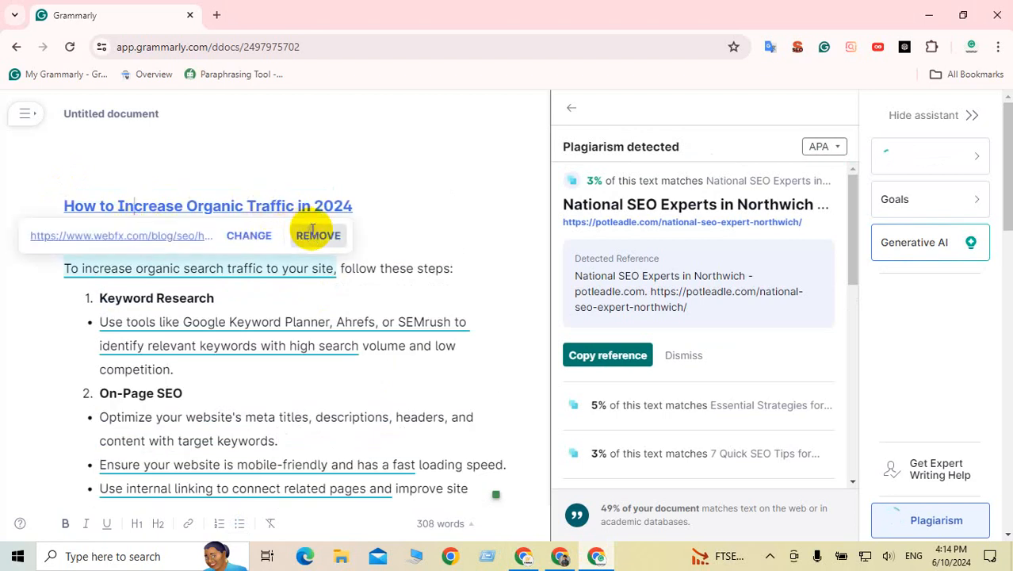
click(316, 233)
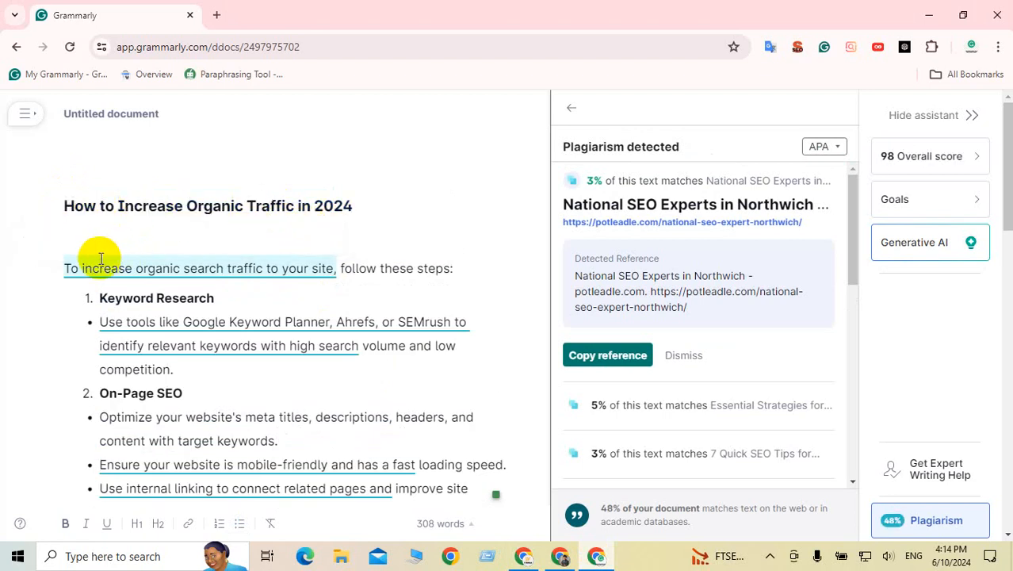
click(71, 247)
key(Delete)
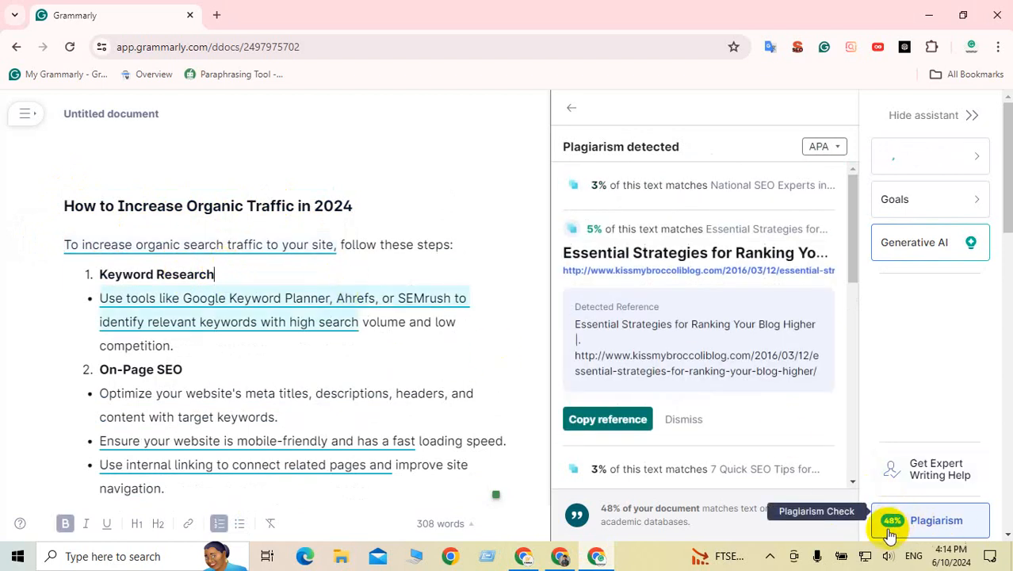
Step: Zoom the page to 125%, scroll through the plagiarism results, and go back to suggestions
key(ctrl+plus)
key(ctrl+plus)
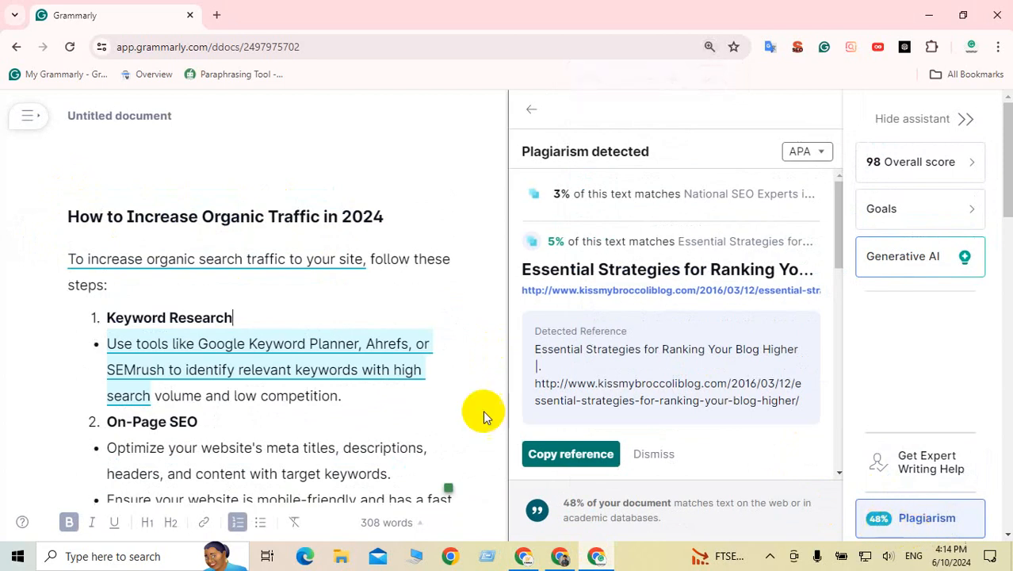
click(235, 358)
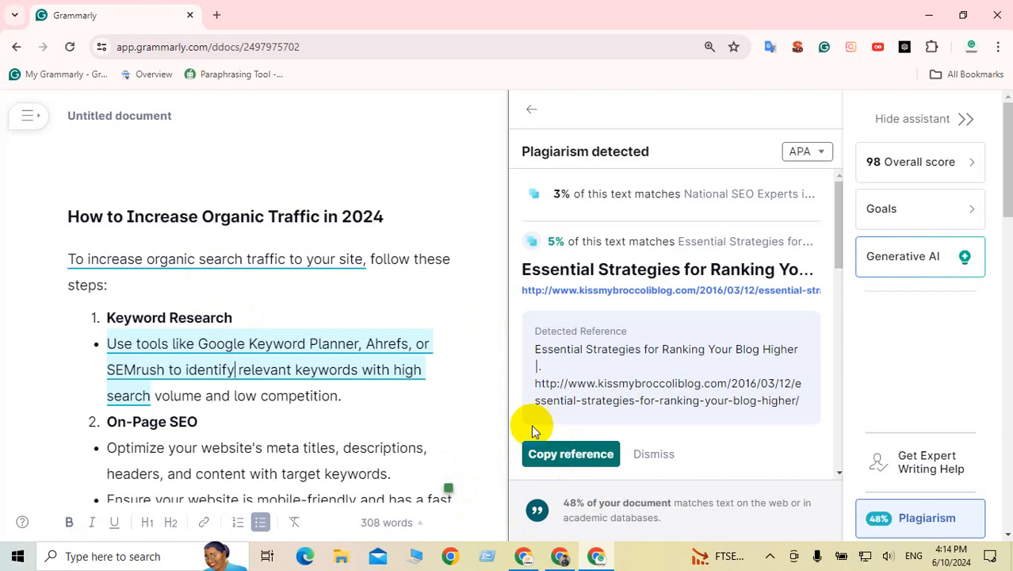
scroll(721, 394, down, 5)
scroll(724, 394, down, 3)
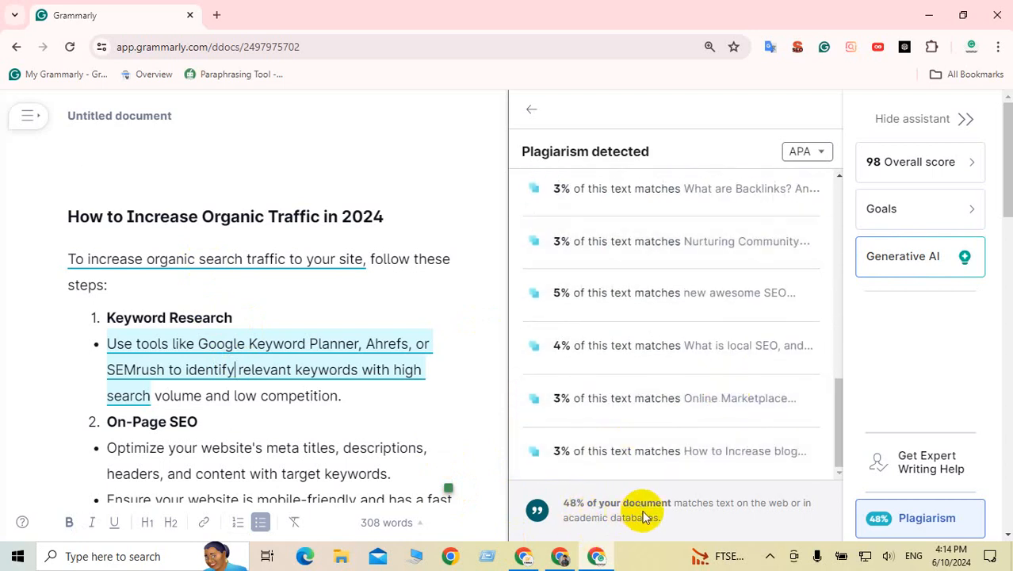
click(921, 523)
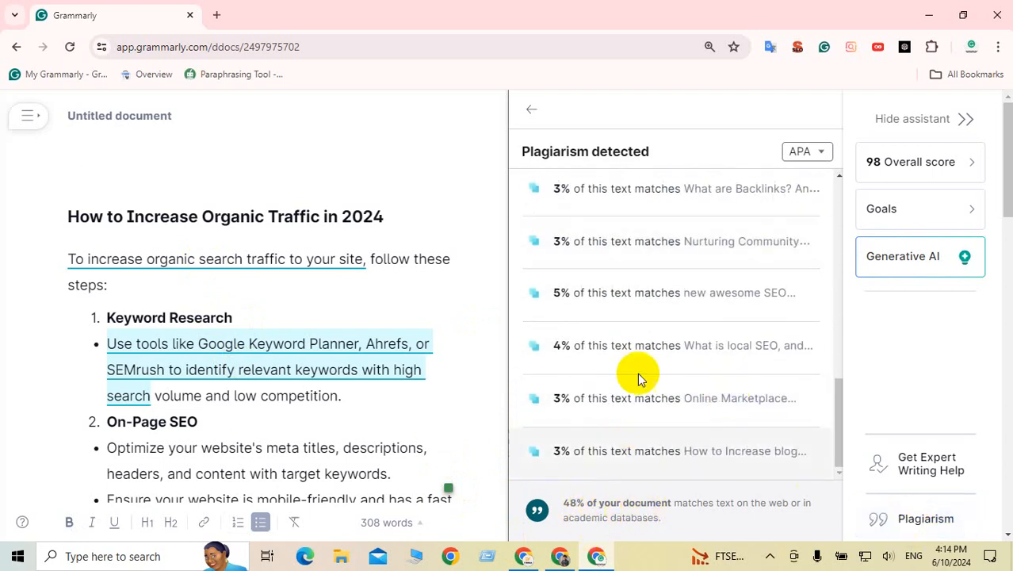
scroll(619, 317, up, 5)
click(532, 110)
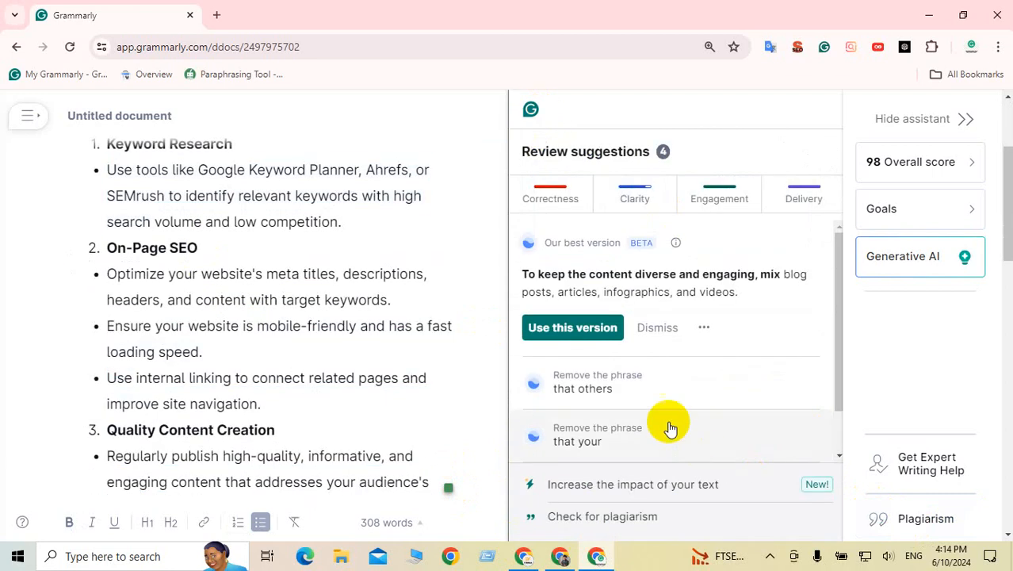
Step: Review the 'remove that' suggestion and the rewrite proposed for the content-mix sentence
click(599, 388)
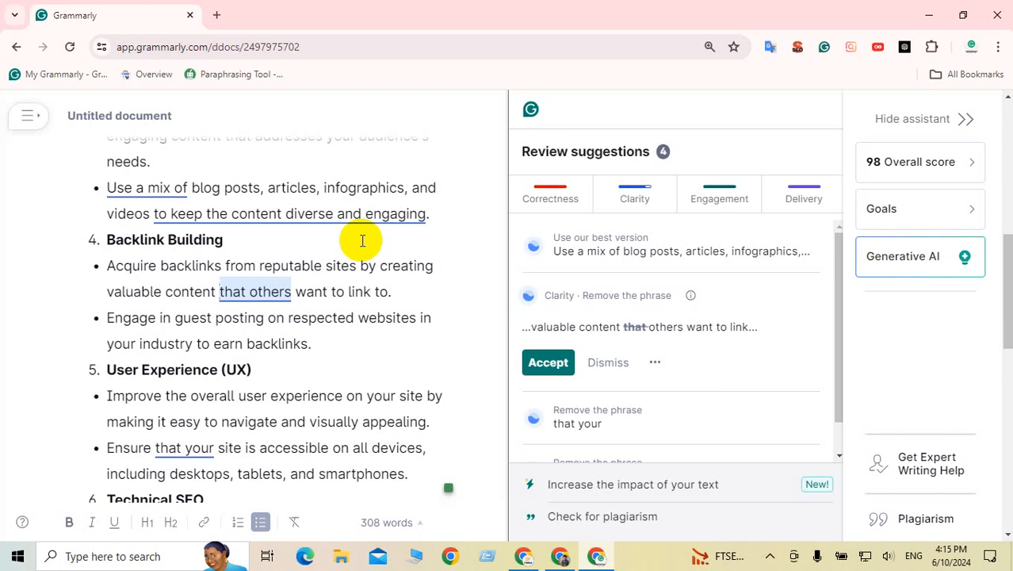
click(260, 213)
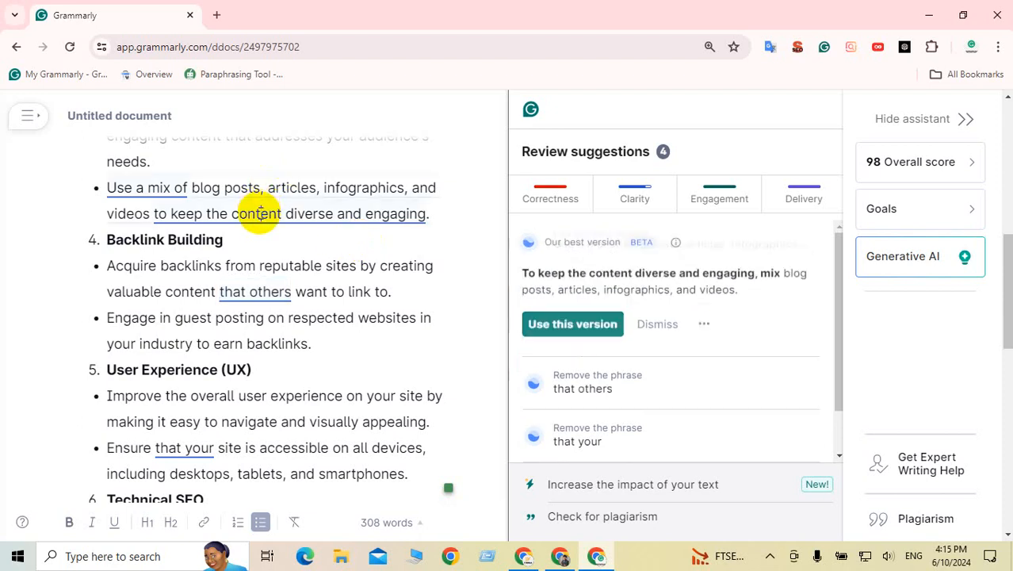
scroll(306, 240, up, 10)
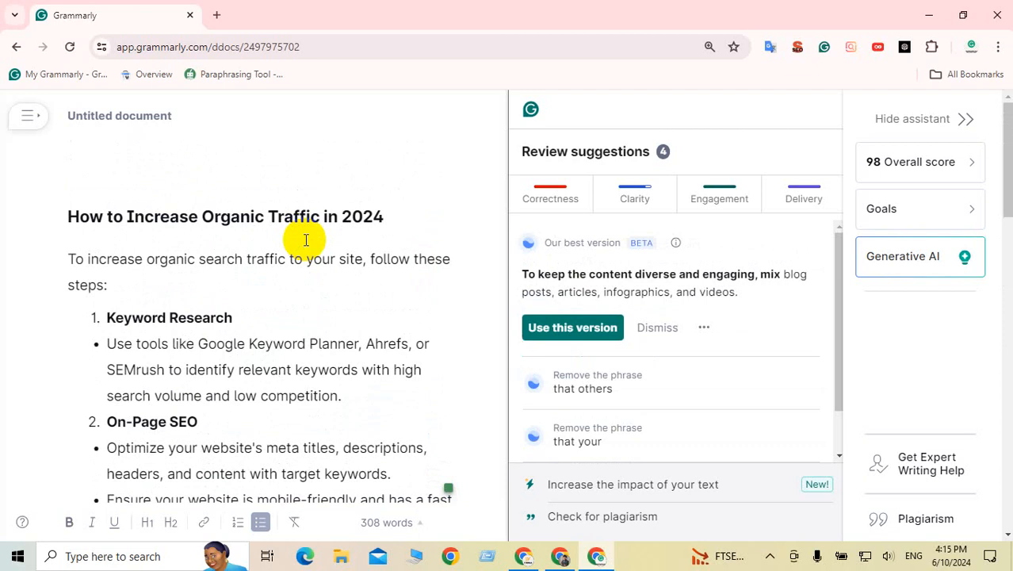
scroll(306, 239, down, 1)
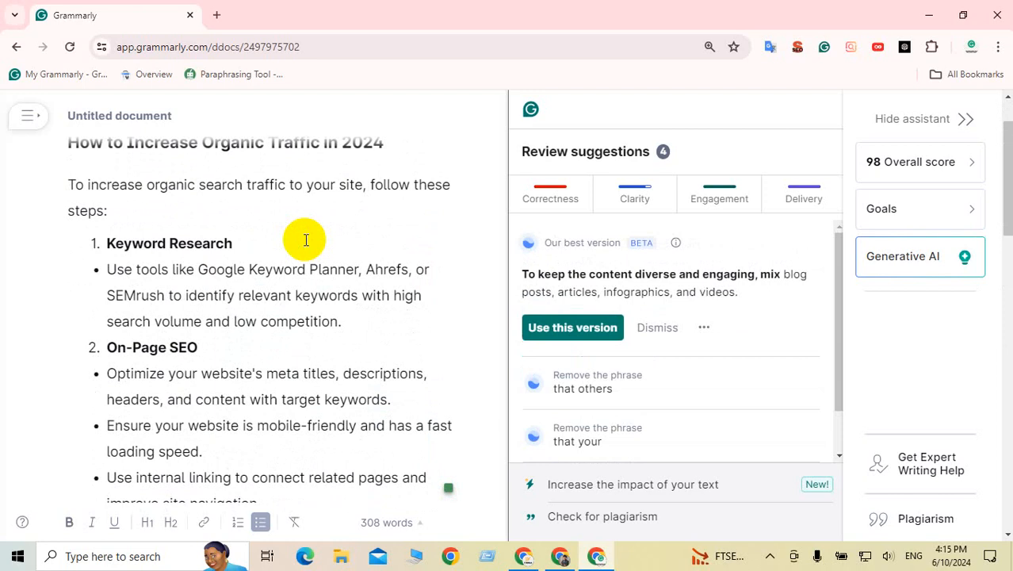
scroll(310, 242, down, 2)
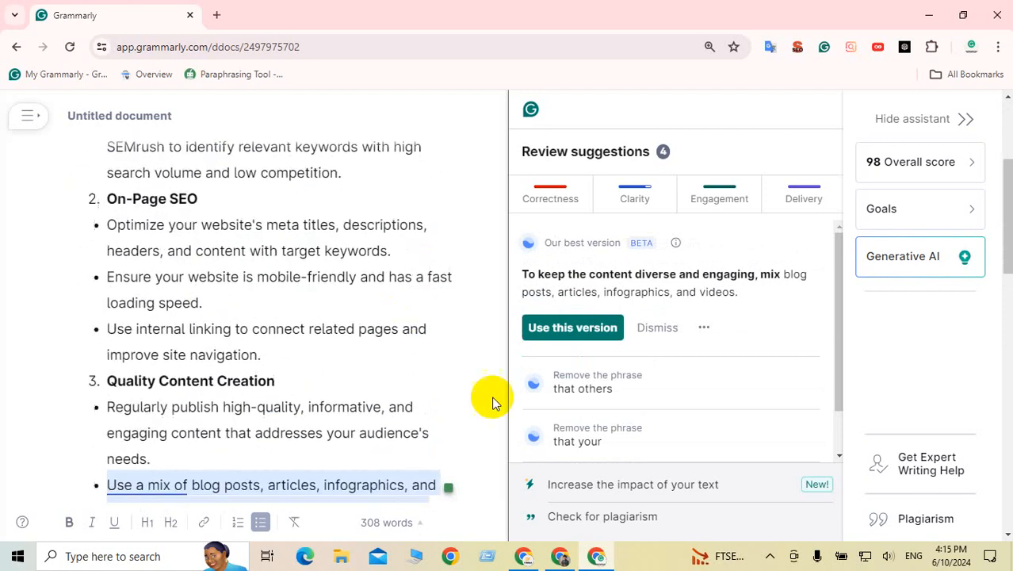
Step: Accept dropping 'that' and 'issues such as', and use the rewritten blog-posts sentence
click(604, 386)
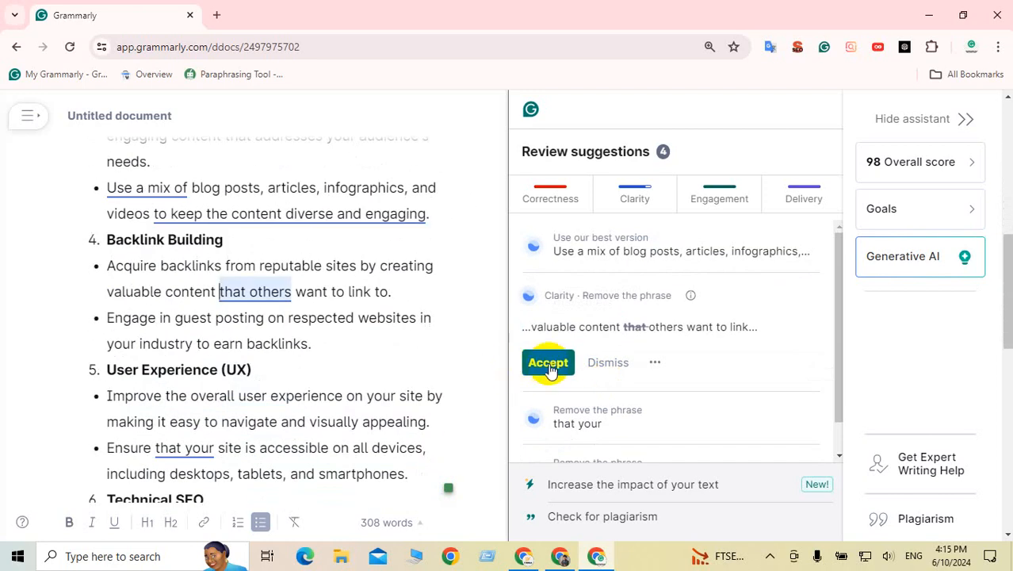
click(548, 365)
click(593, 361)
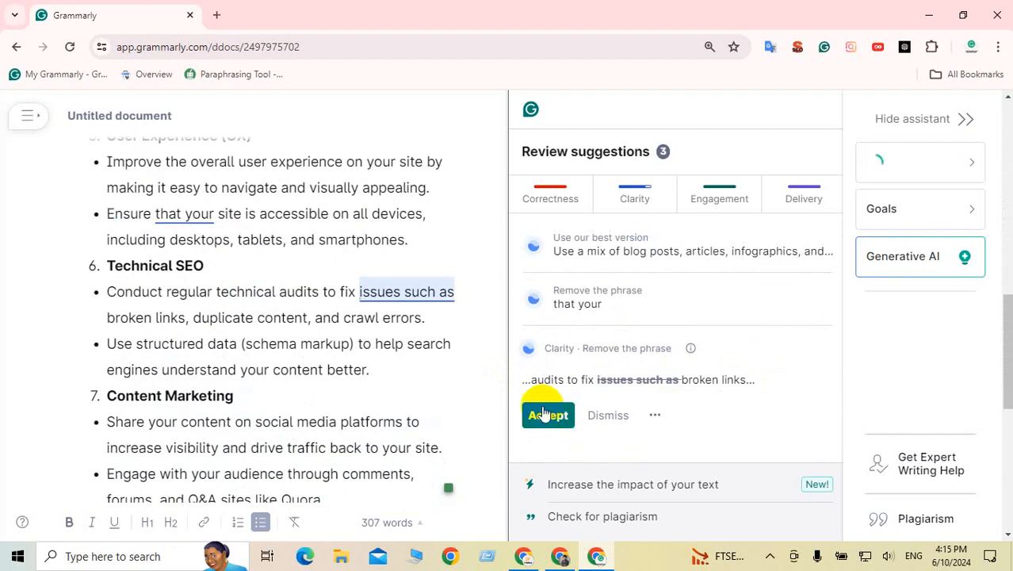
click(544, 412)
click(580, 313)
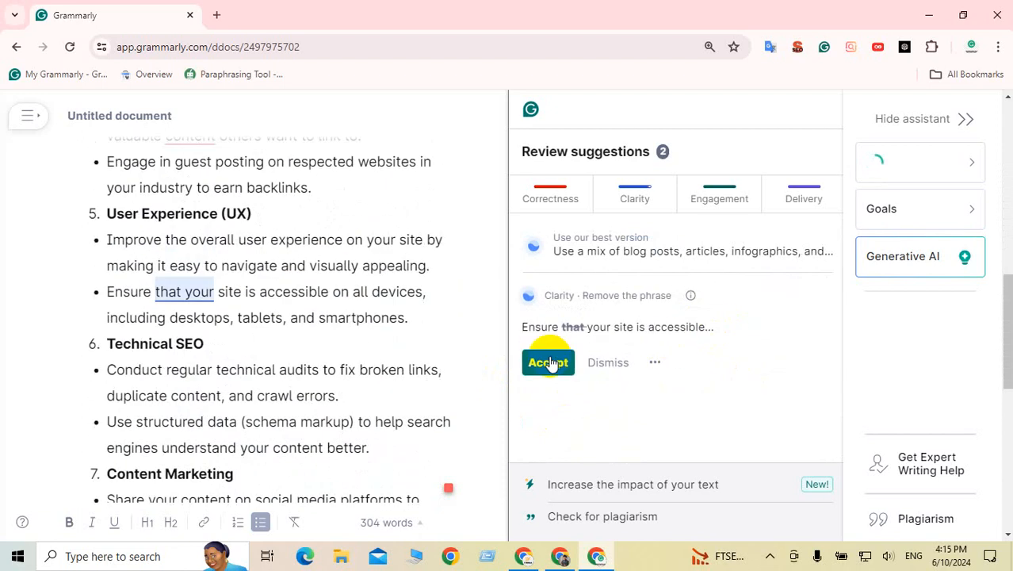
click(551, 365)
click(630, 254)
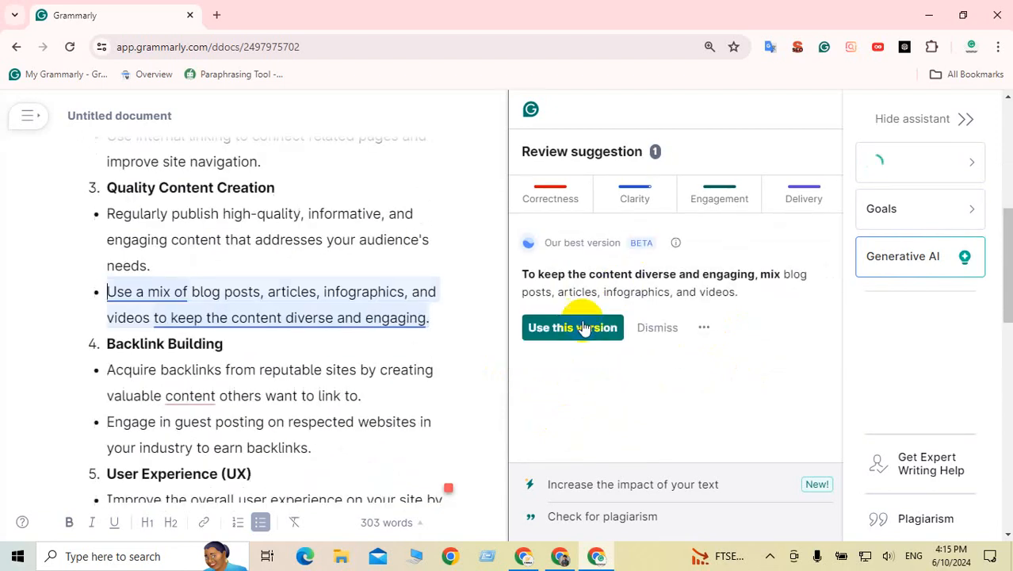
click(572, 327)
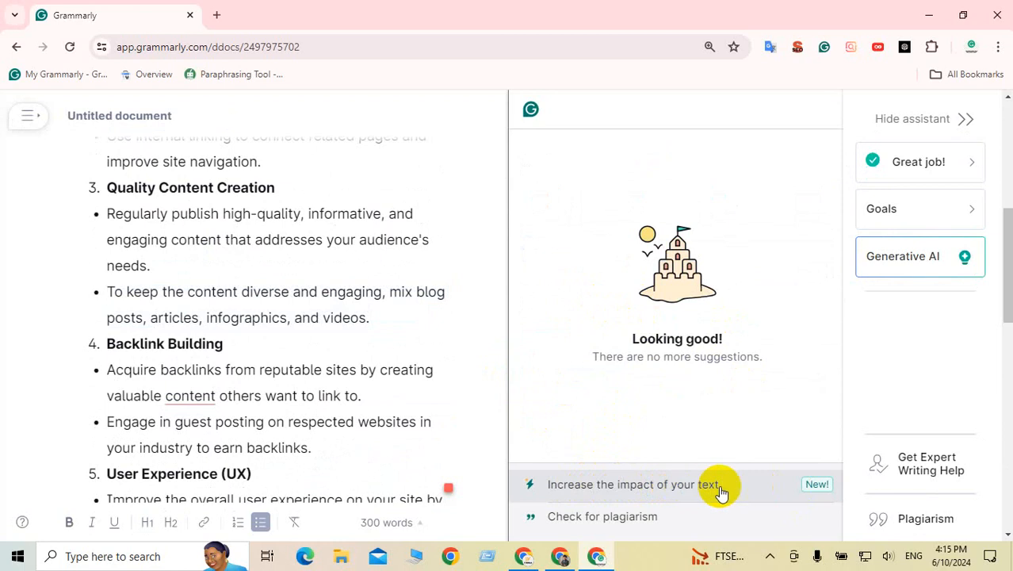
Step: Open the impact suggestions and find the proposed sentence in the document with Ctrl+F
click(817, 487)
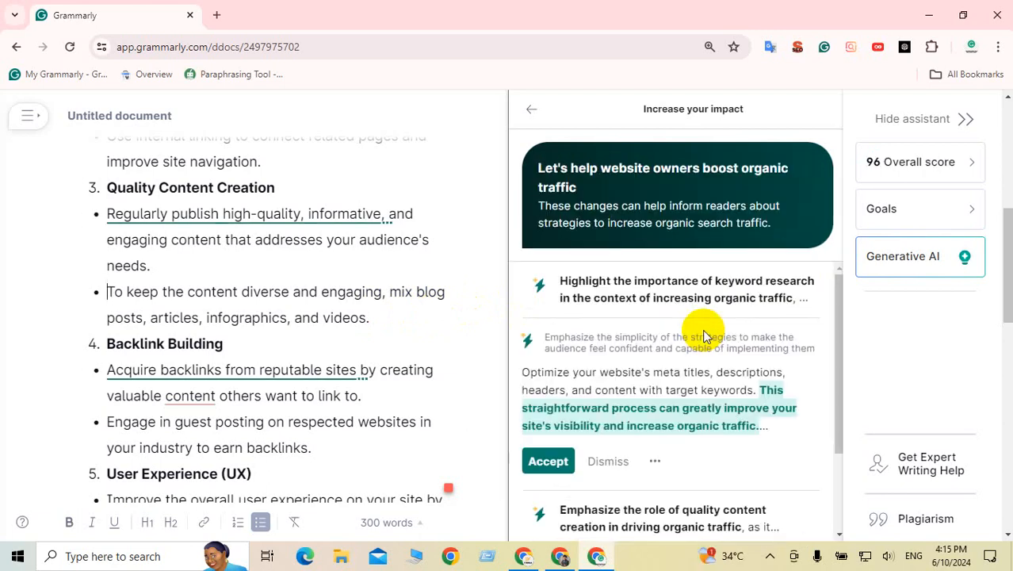
scroll(699, 337, down, 1)
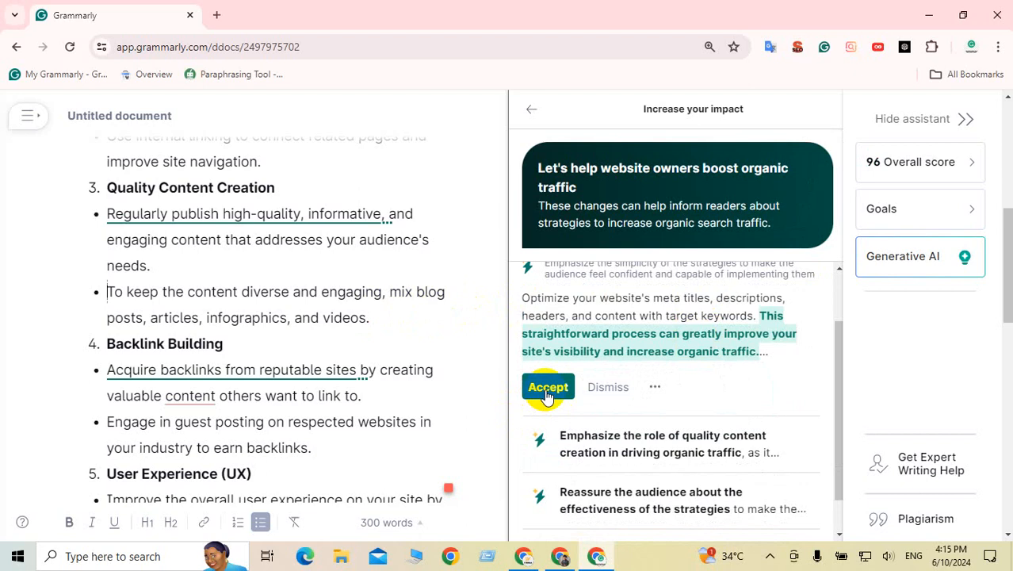
drag(522, 298, 691, 308)
key(ctrl+f)
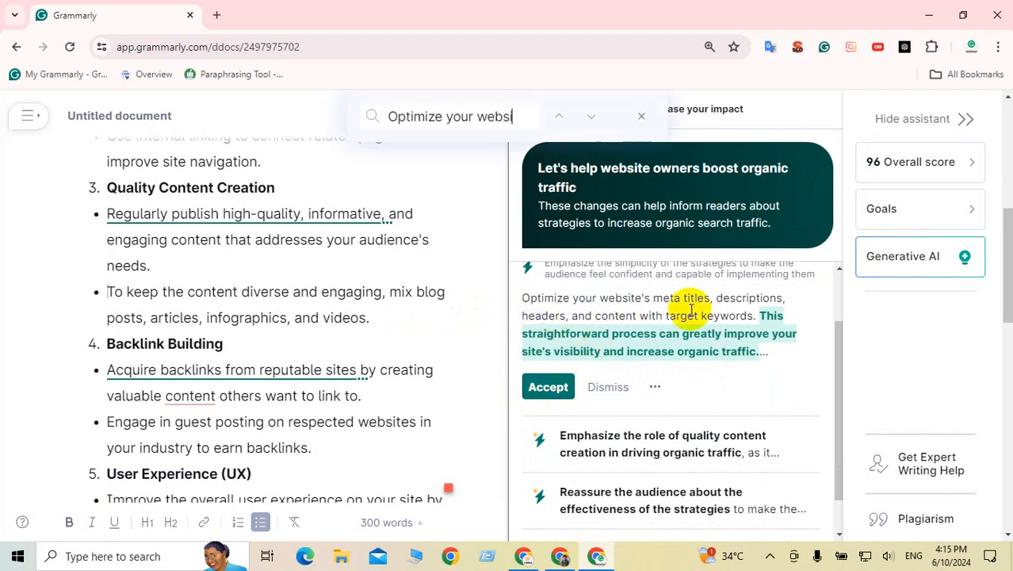
scroll(279, 444, down, 2)
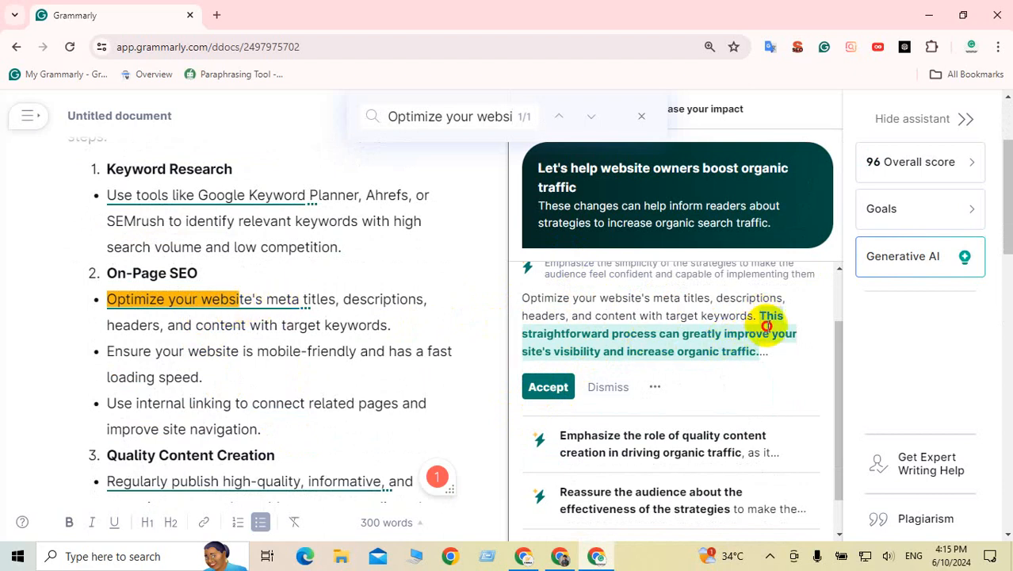
drag(766, 325, 698, 366)
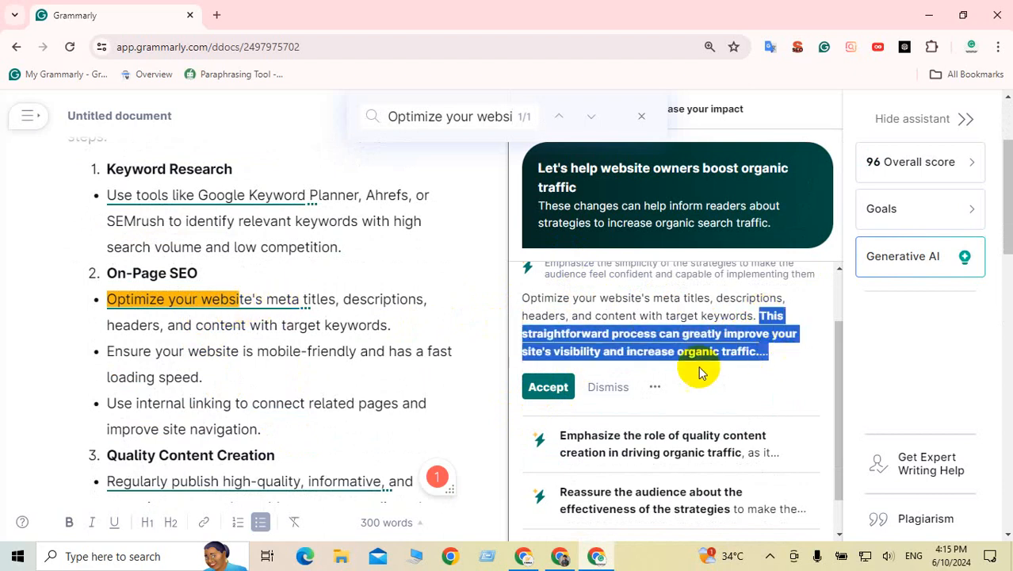
Step: Add the straightforward-process sentence to the On-Page SEO bullet
click(279, 309)
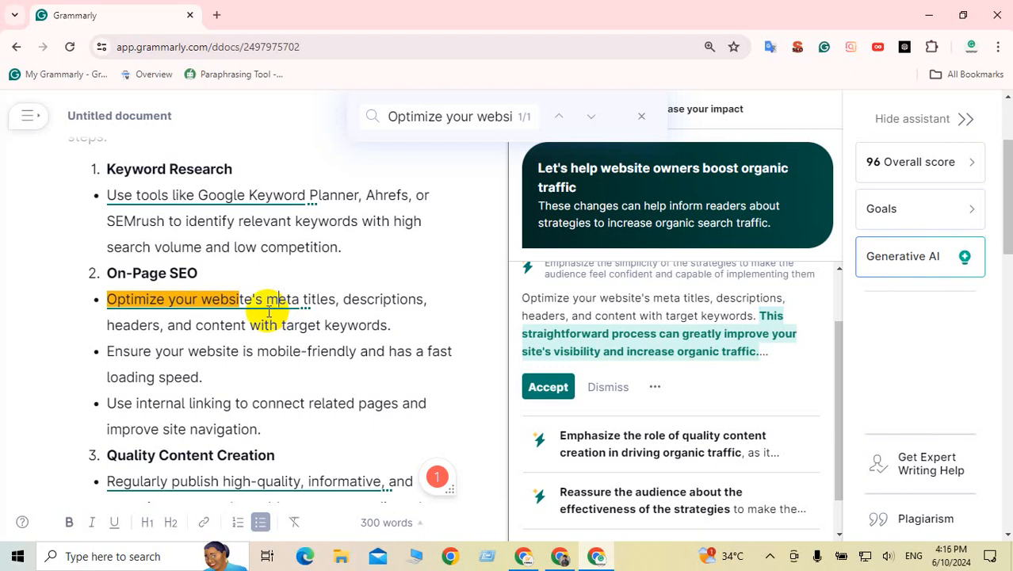
click(548, 387)
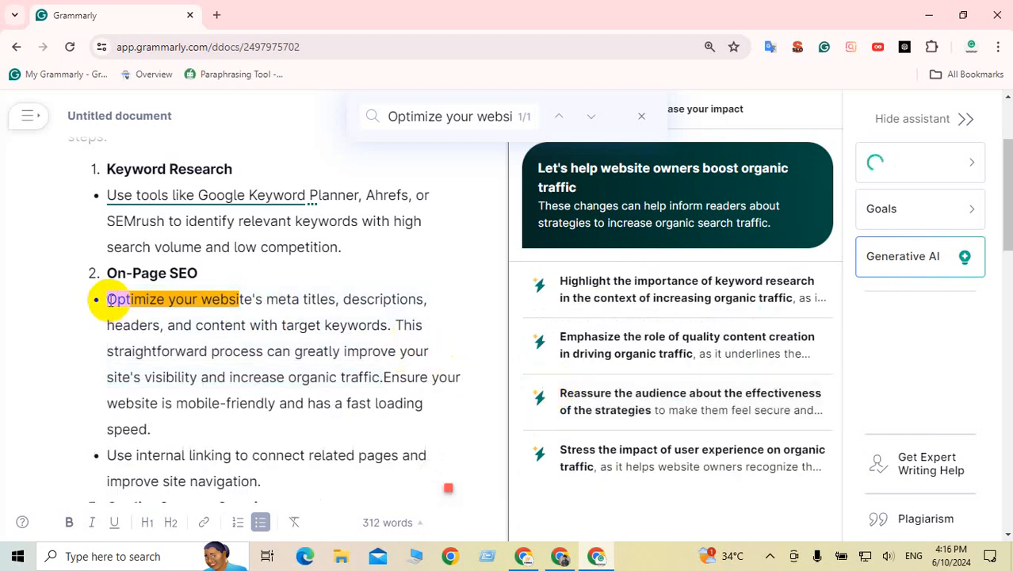
drag(111, 300, 379, 406)
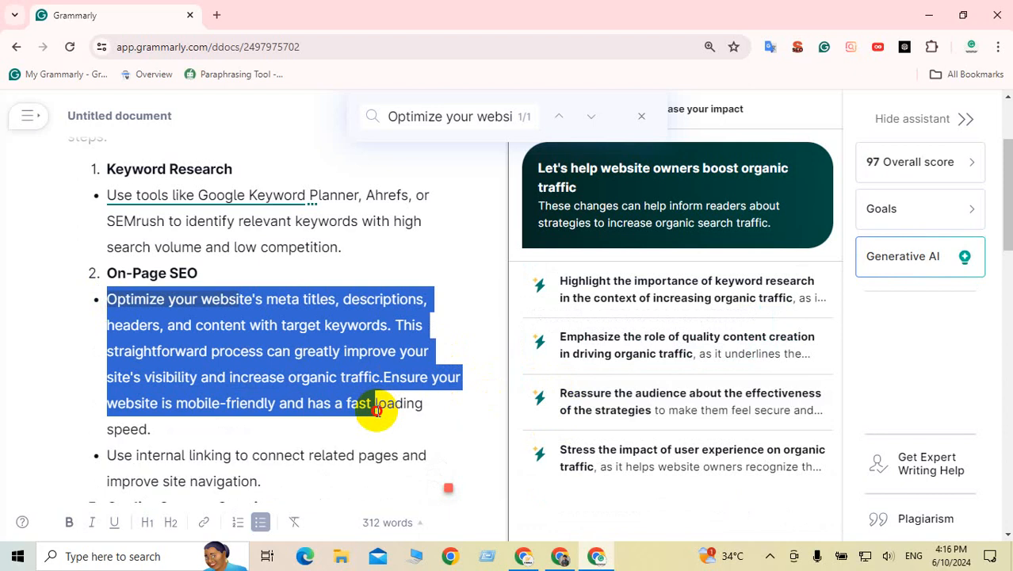
click(336, 412)
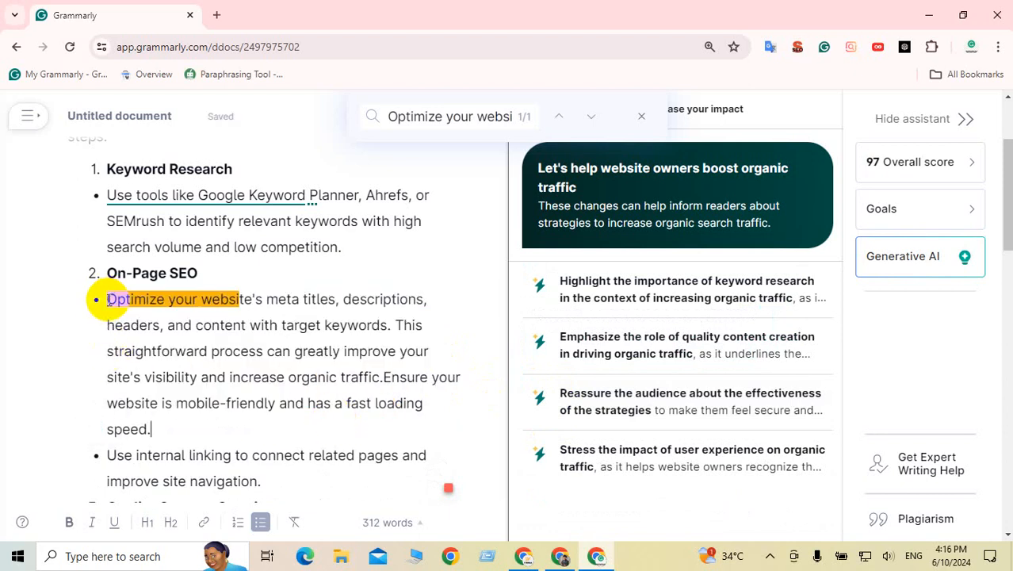
drag(107, 299, 168, 422)
click(254, 400)
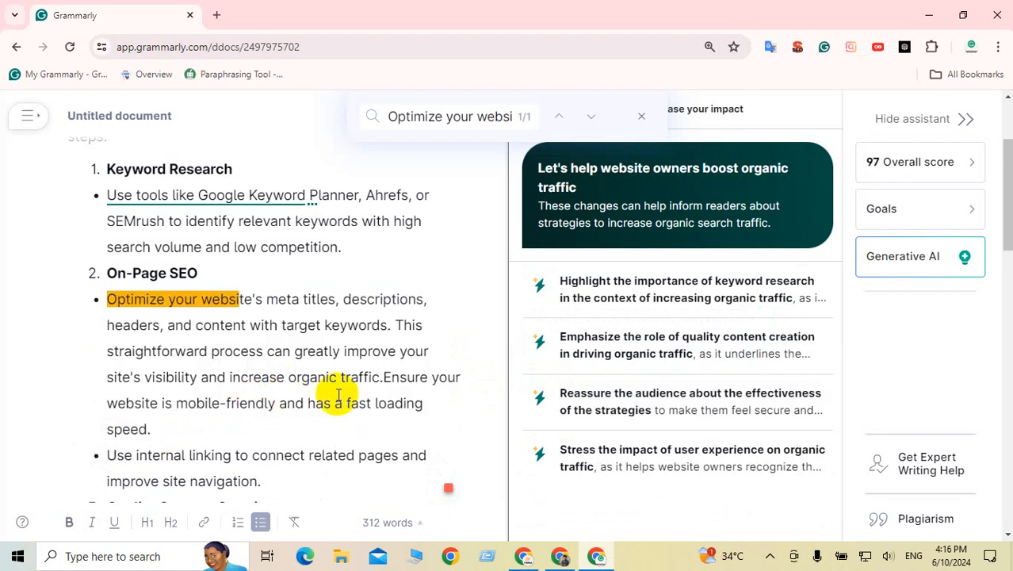
Step: Accept the Keyword Research emphasis rewrite and turn that sentence into a bullet instead of a numbered item
click(650, 281)
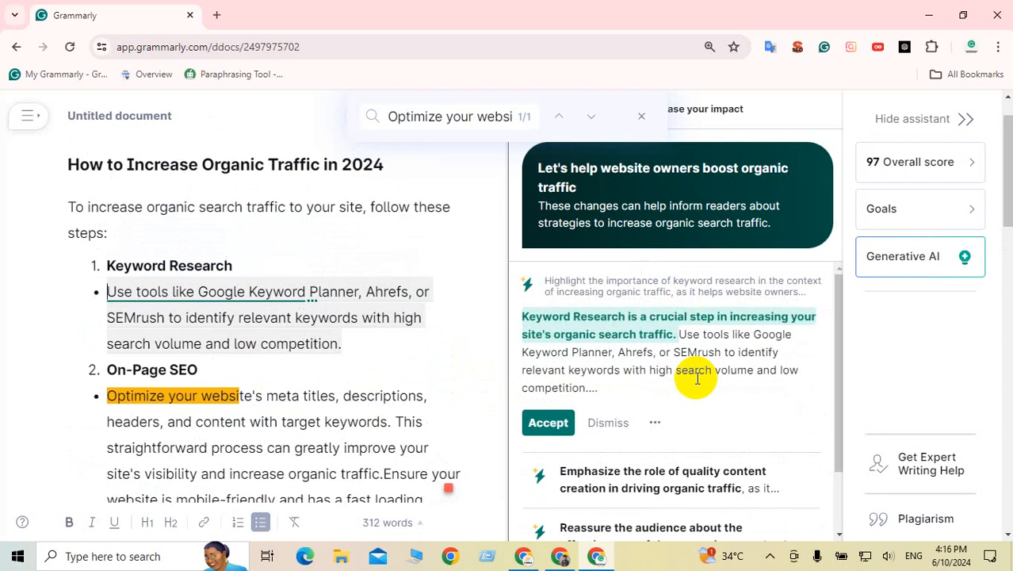
click(550, 423)
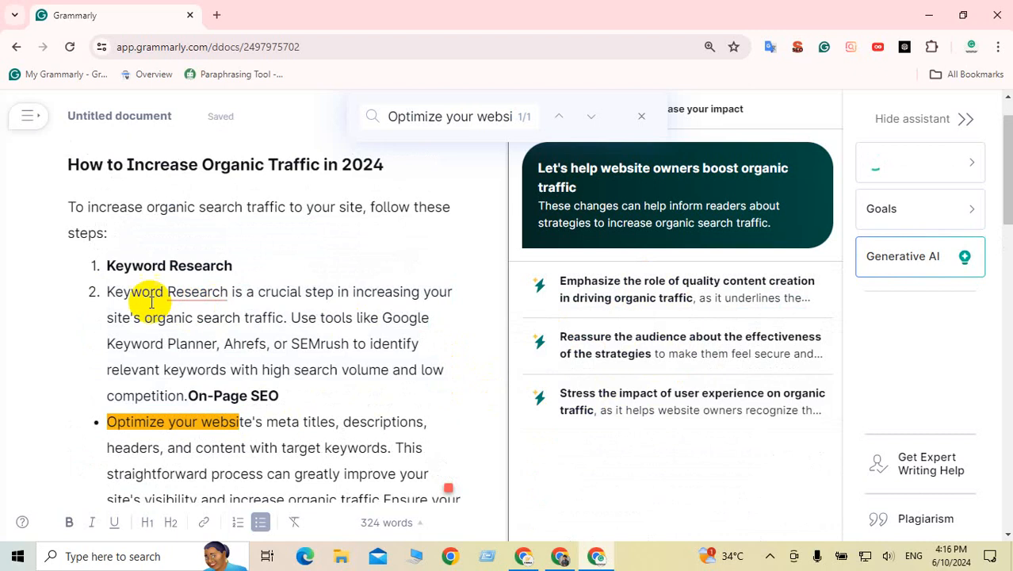
key(BackSpace)
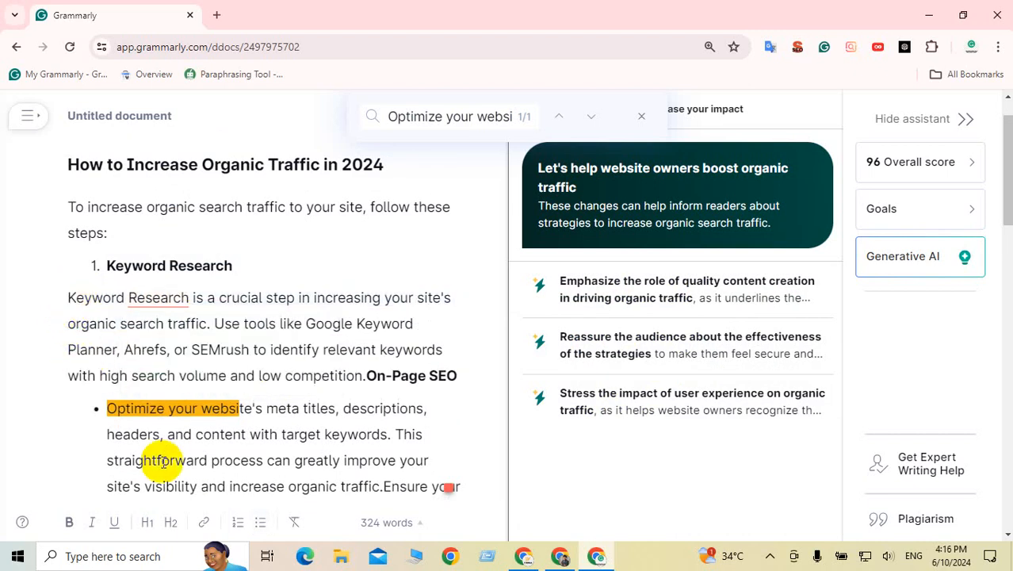
click(256, 523)
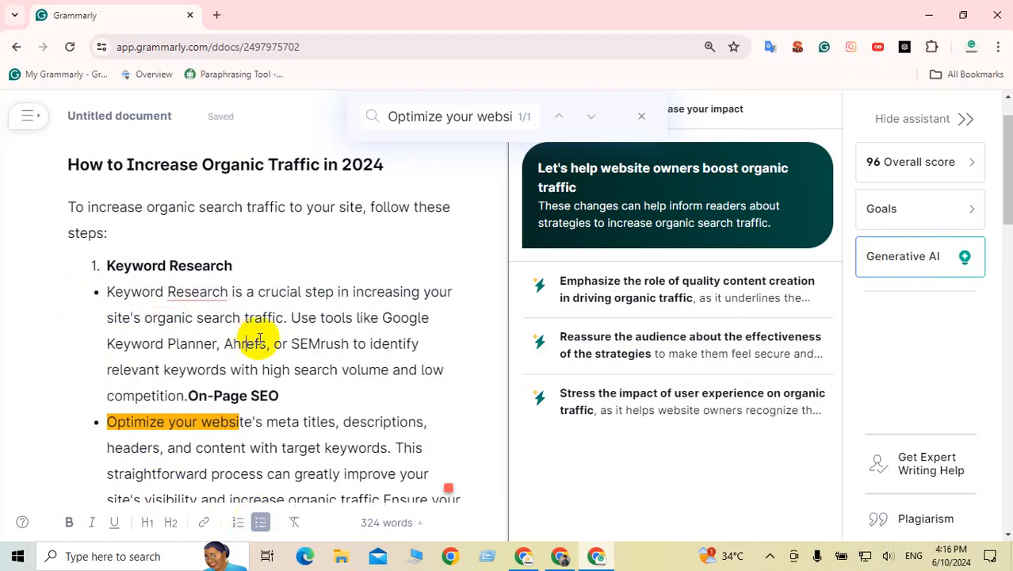
Step: Accept the Quality Content Creation, backlink proven-method, and User Experience (UX) rewrites, then close the find bar
click(631, 295)
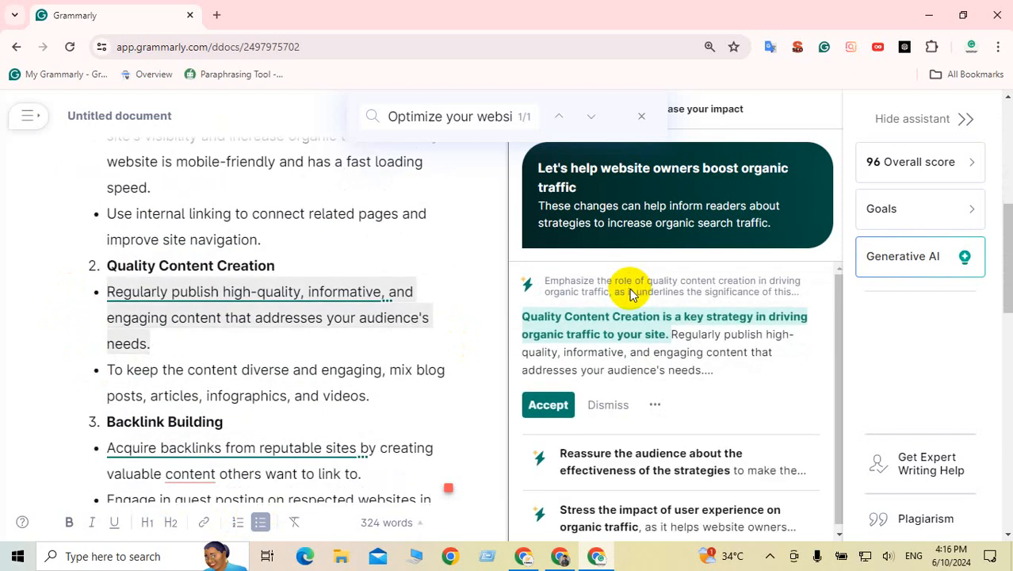
click(548, 405)
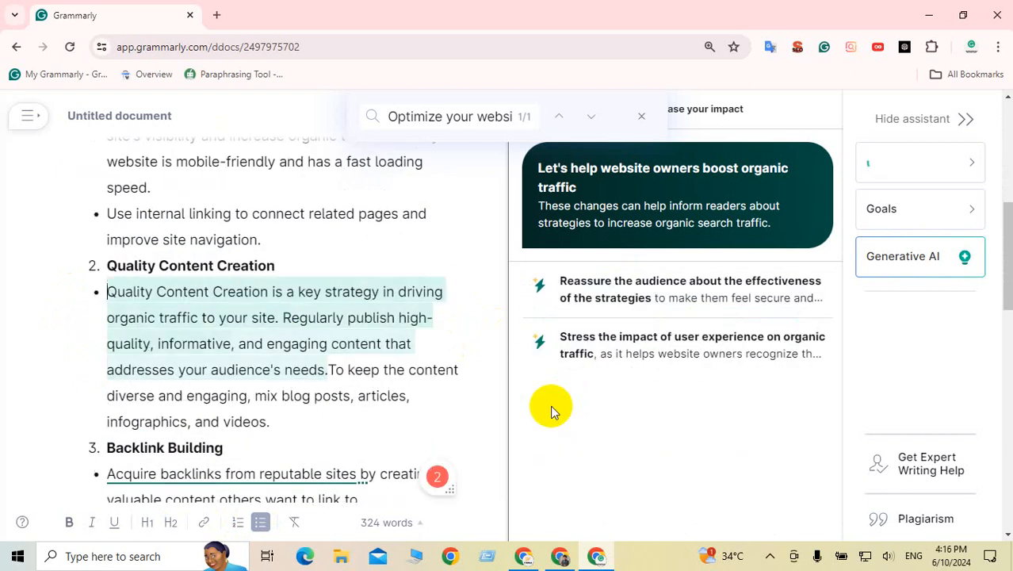
click(618, 302)
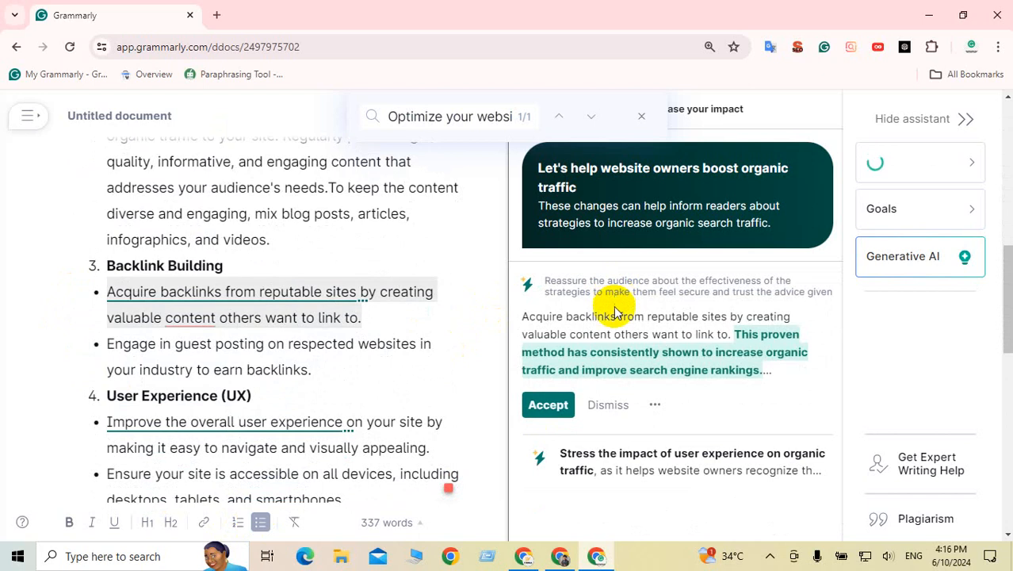
click(569, 405)
click(632, 296)
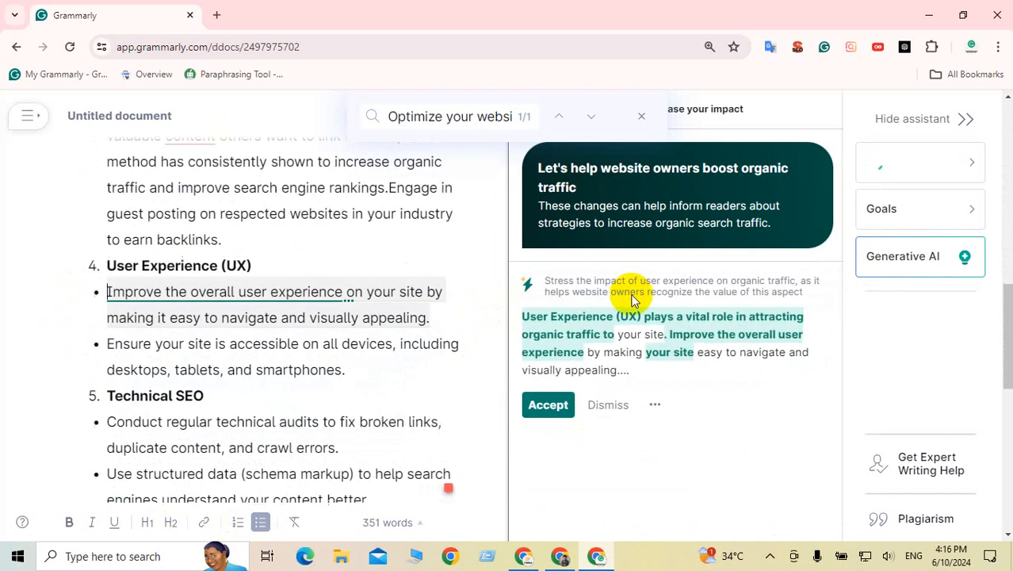
click(548, 405)
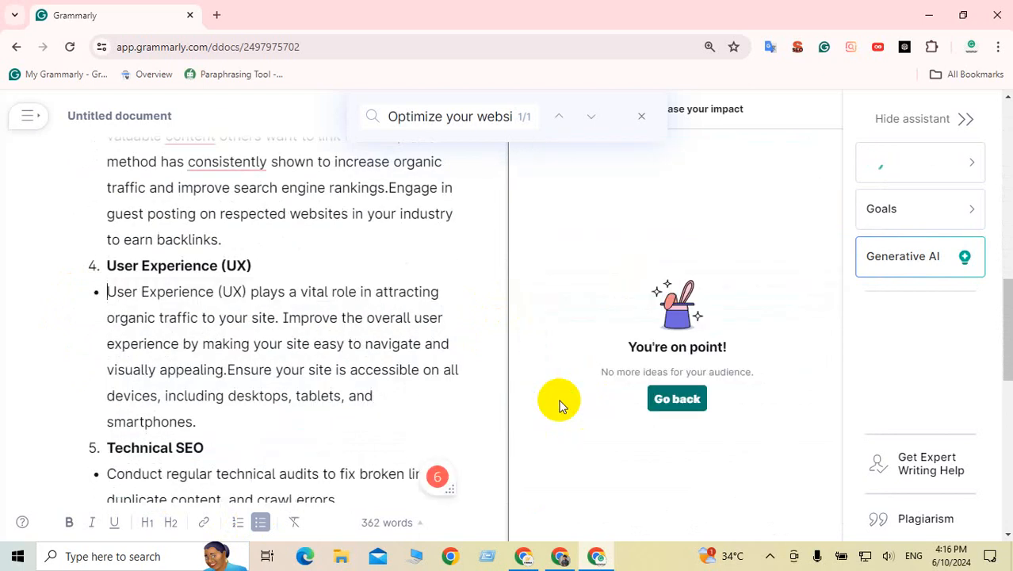
scroll(336, 361, down, 2)
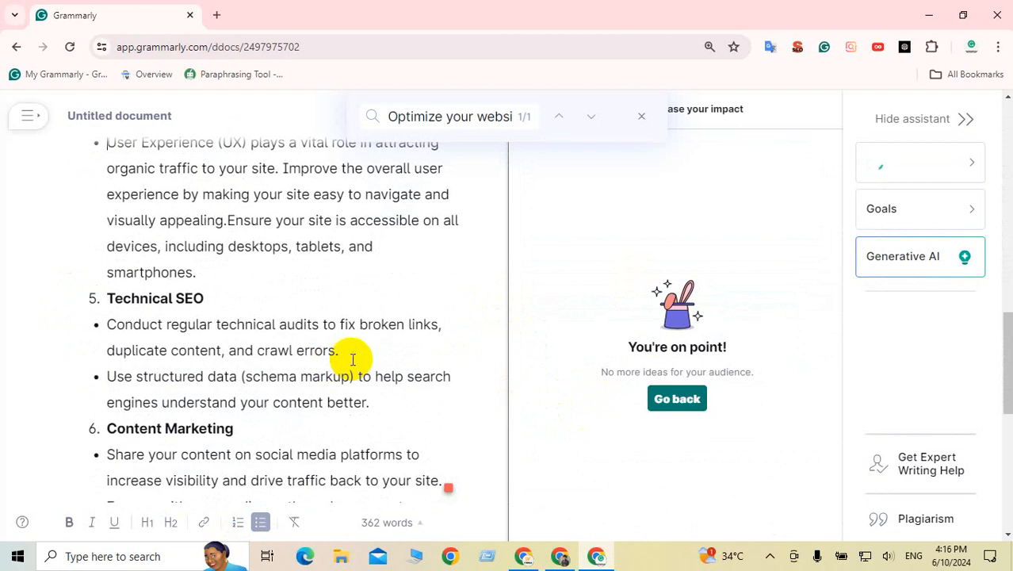
scroll(341, 360, down, 1)
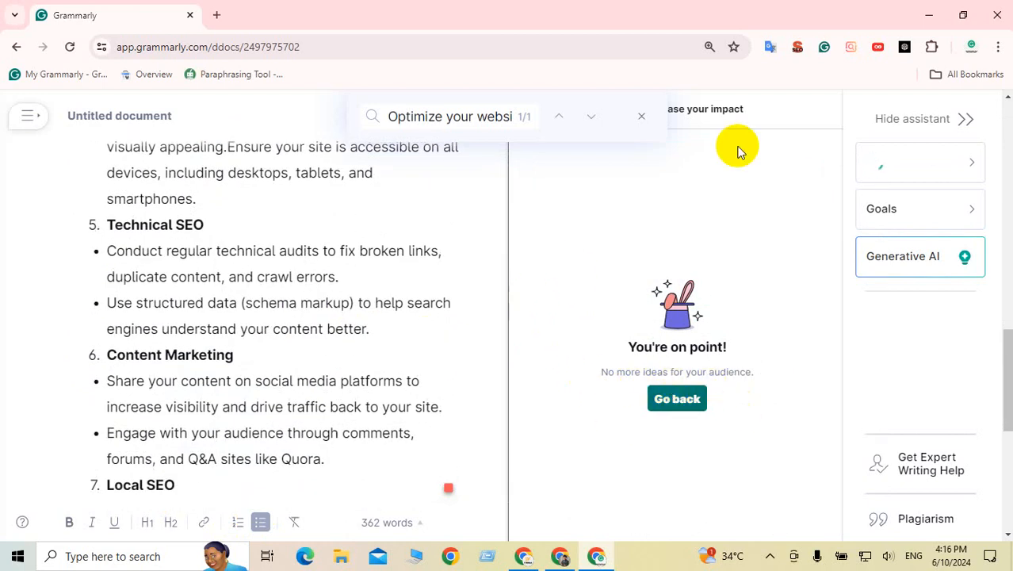
click(647, 120)
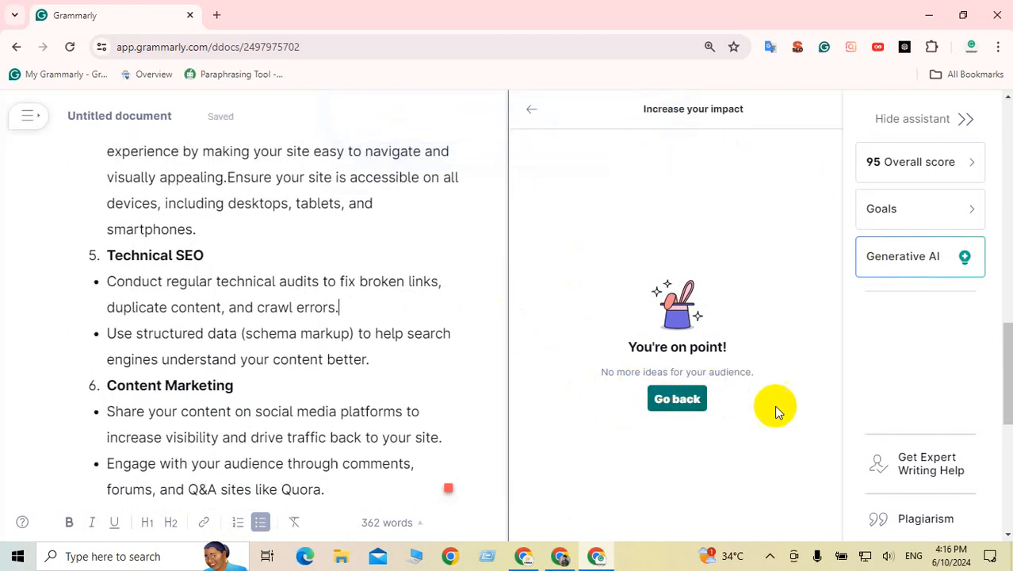
click(924, 518)
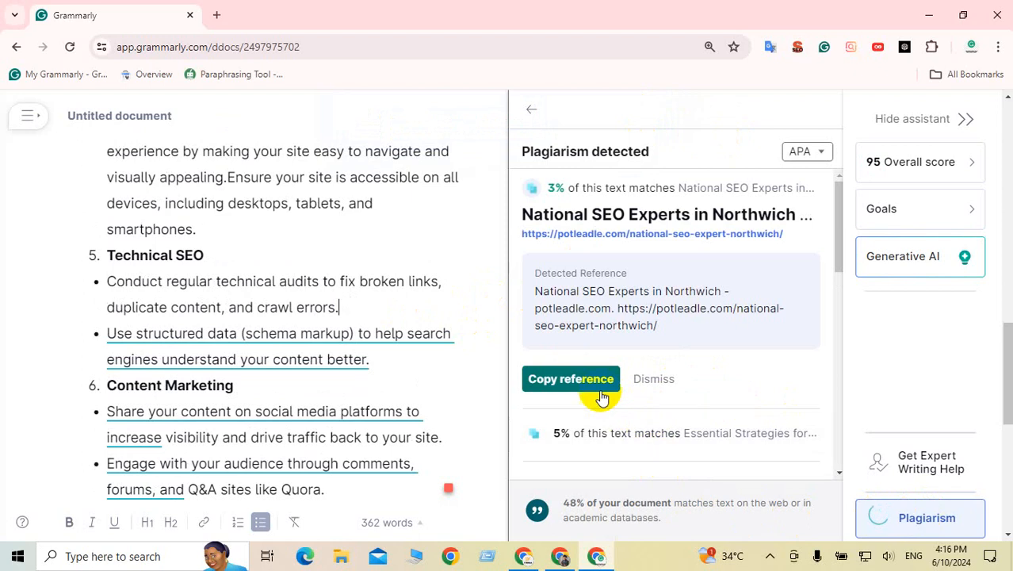
Step: Expand the Essential Strategies plagiarism match to review its source
click(577, 381)
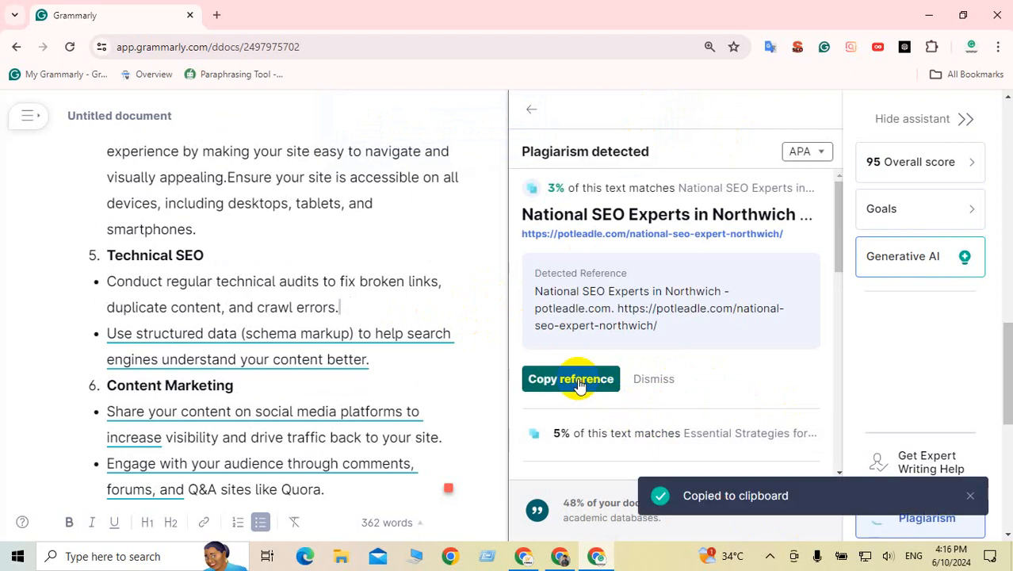
click(577, 433)
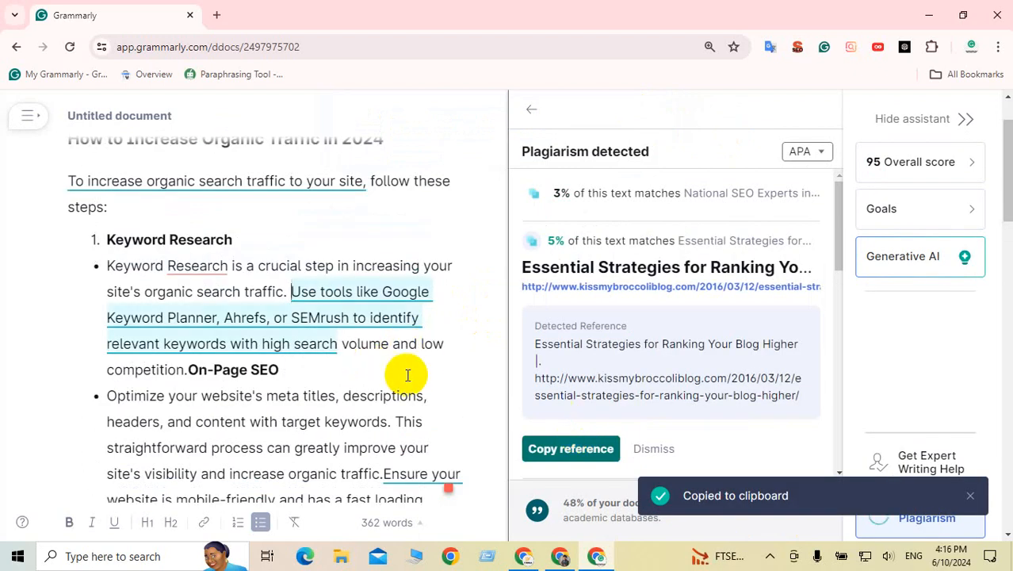
scroll(658, 297, down, 3)
scroll(656, 298, up, 3)
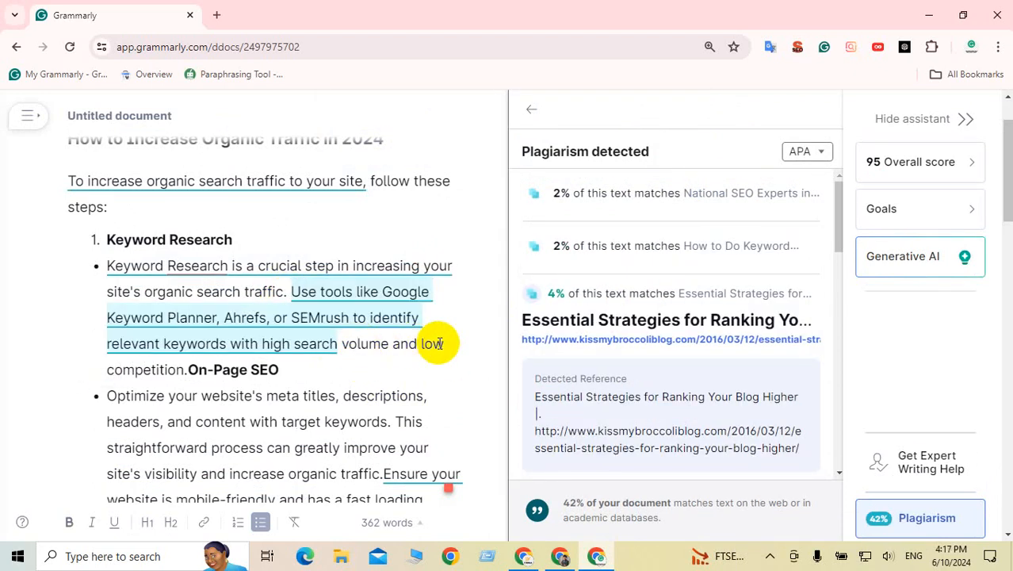
Step: Break 'On-Page SEO' onto its own line after the Keyword Research paragraph
click(464, 349)
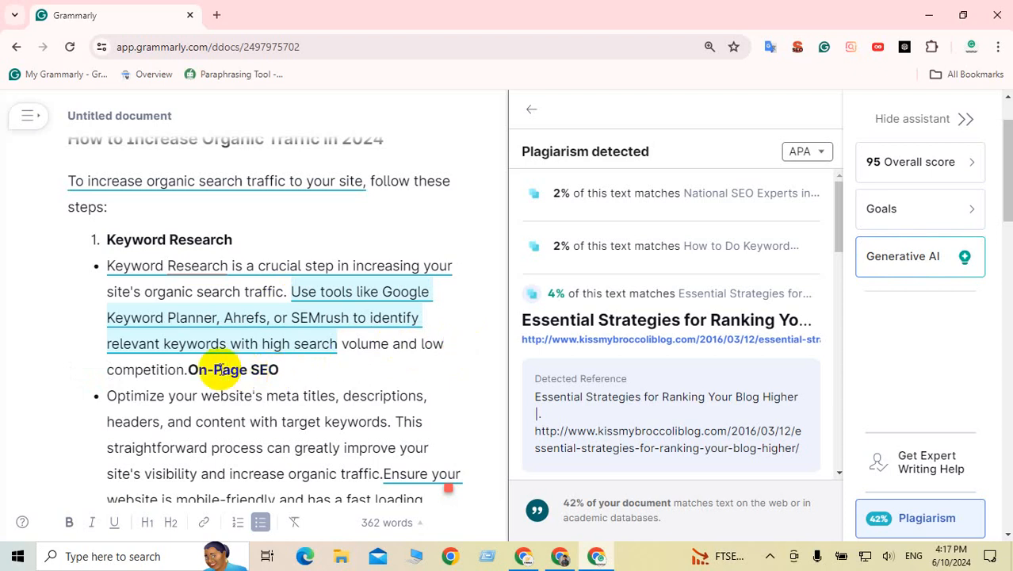
click(188, 370)
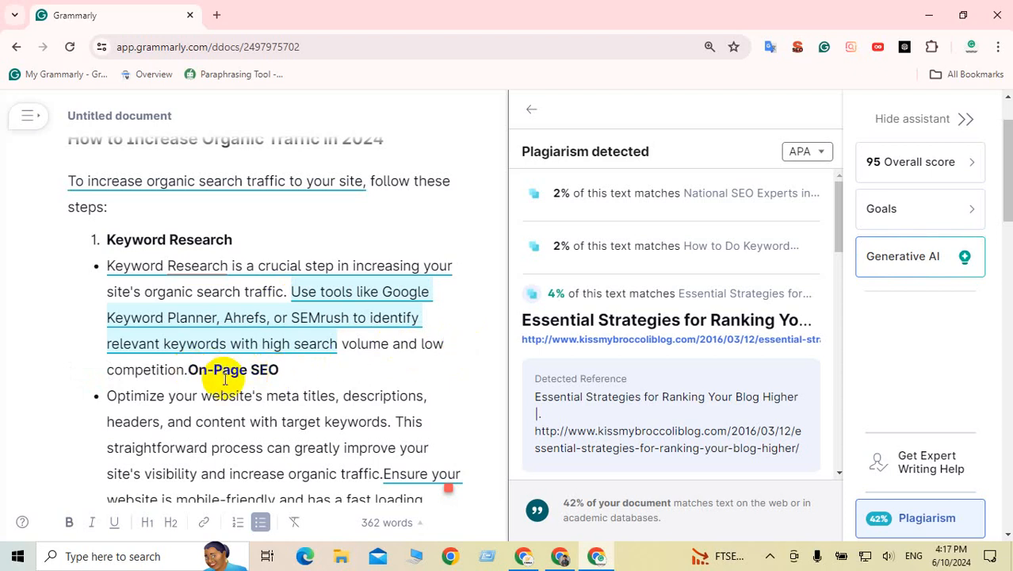
key(Return)
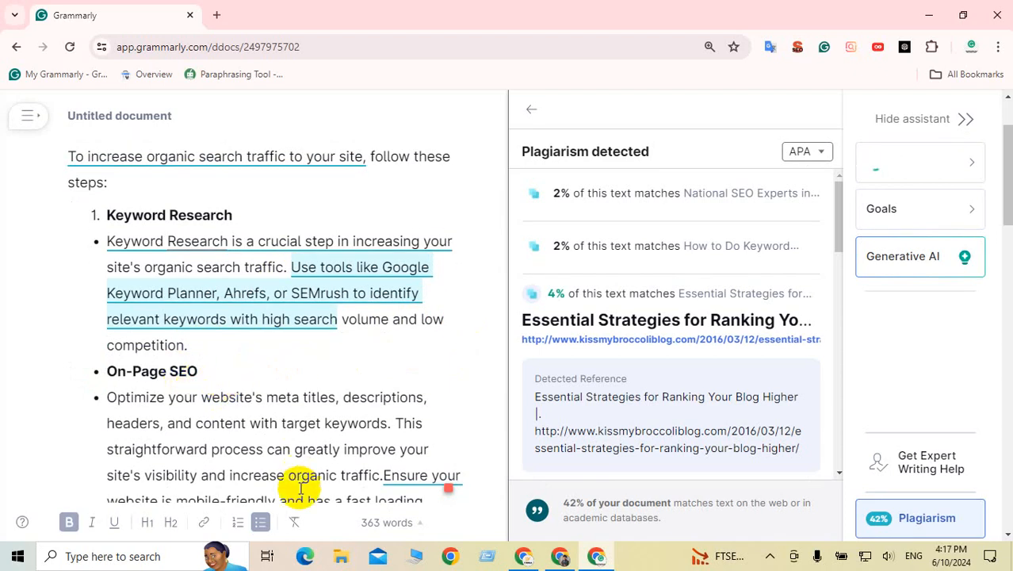
Step: Remove the On-Page SEO bullet and clear all list formatting from the selected sections
click(260, 522)
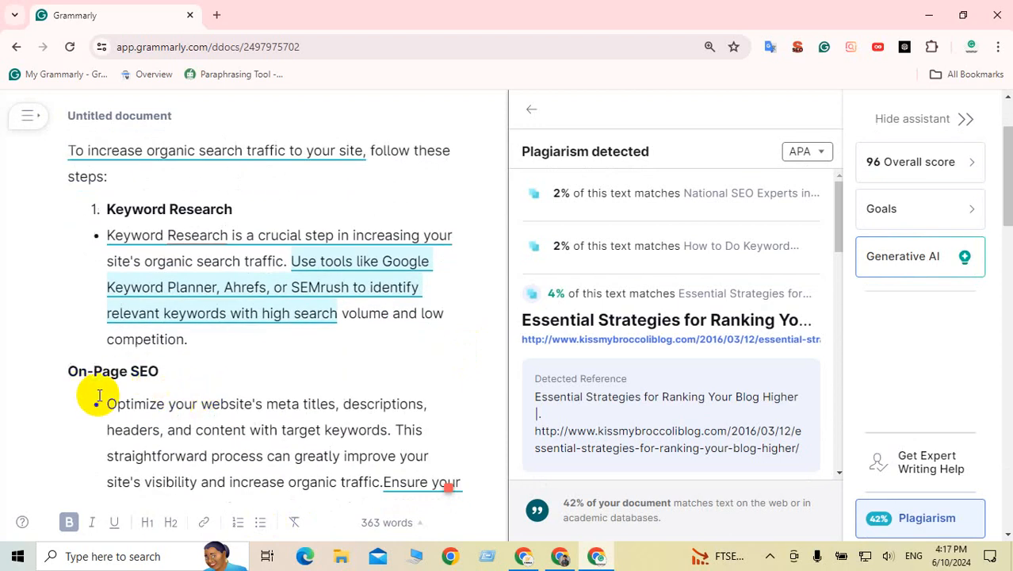
scroll(169, 390, down, 3)
scroll(169, 390, up, 4)
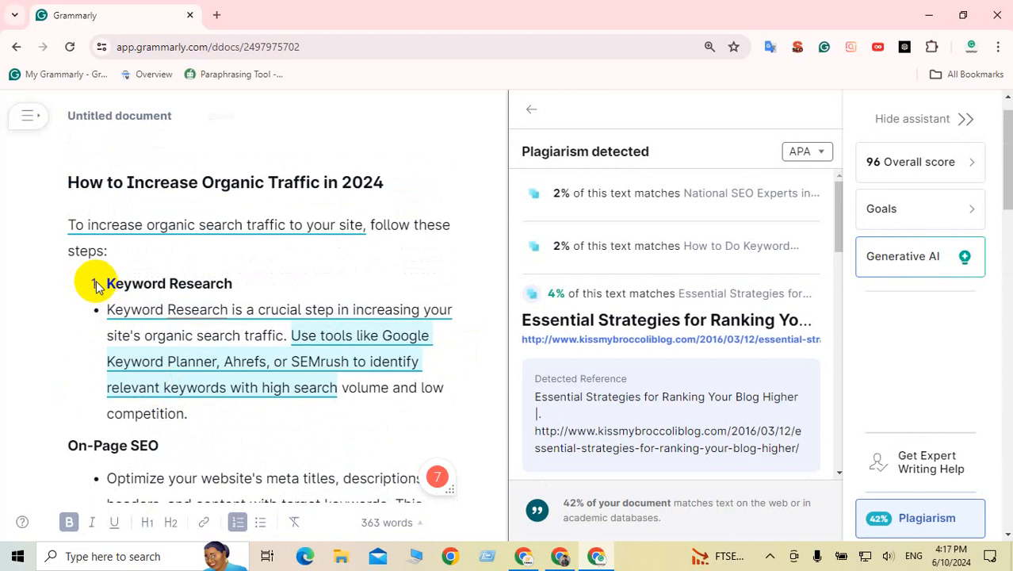
drag(100, 287, 308, 400)
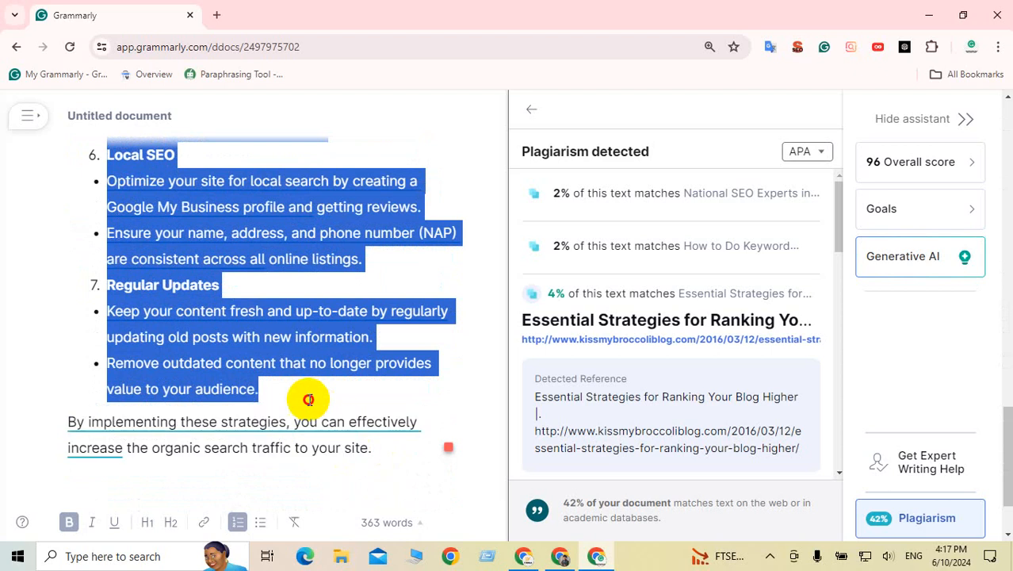
click(261, 525)
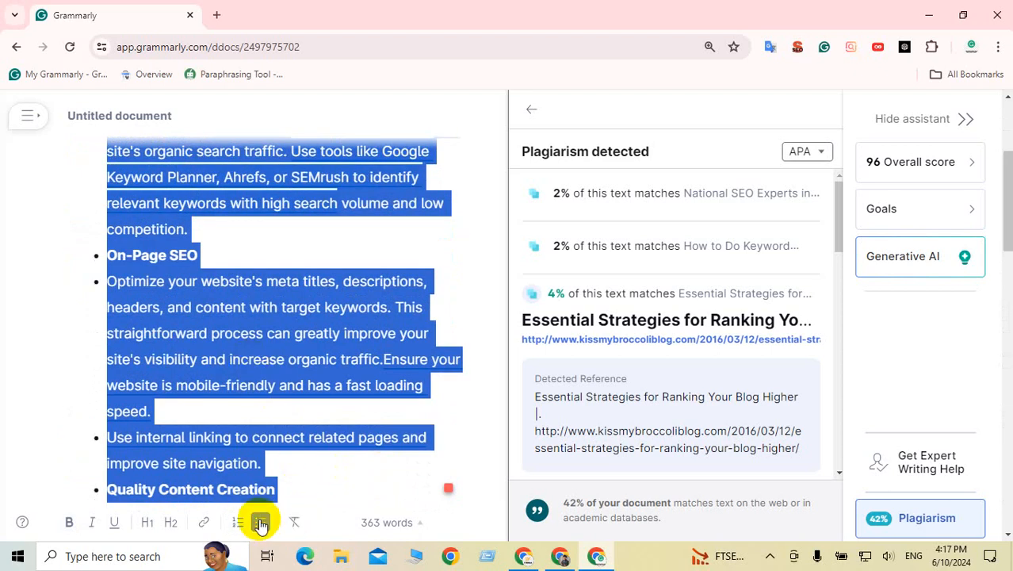
click(261, 525)
click(206, 372)
scroll(212, 376, up, 3)
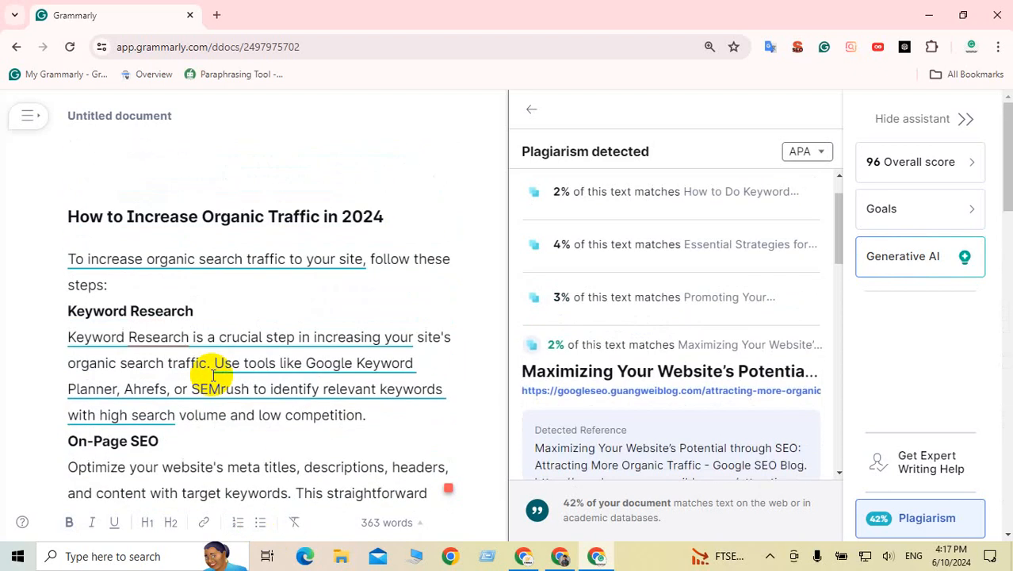
scroll(210, 374, down, 3)
scroll(75, 249, up, 1)
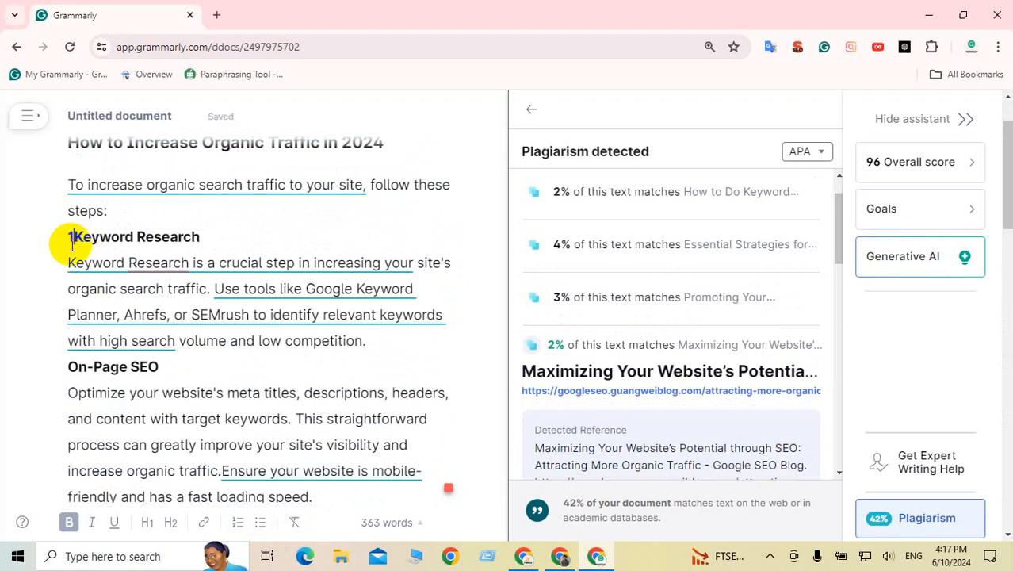
Step: Number the headings up to 3. Quality Content Creation, 4. Backlink Building, and 5. User Experience (UX)
text(.)
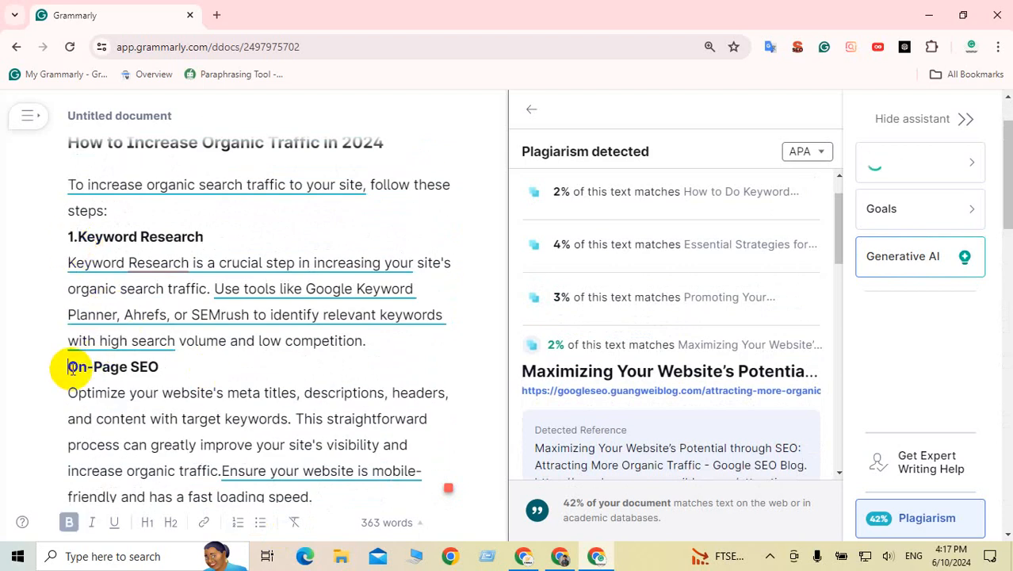
text(.)
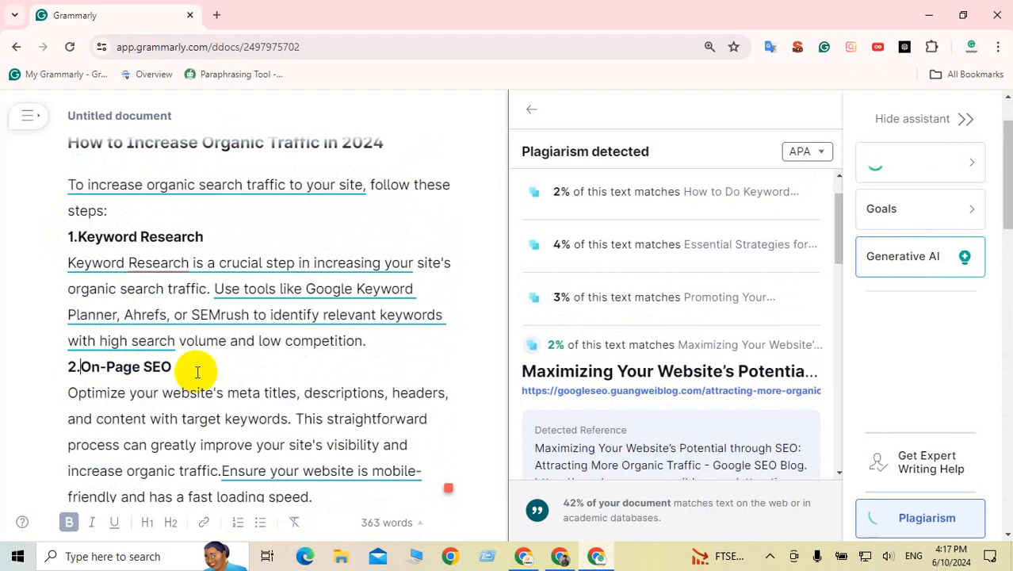
scroll(127, 361, down, 3)
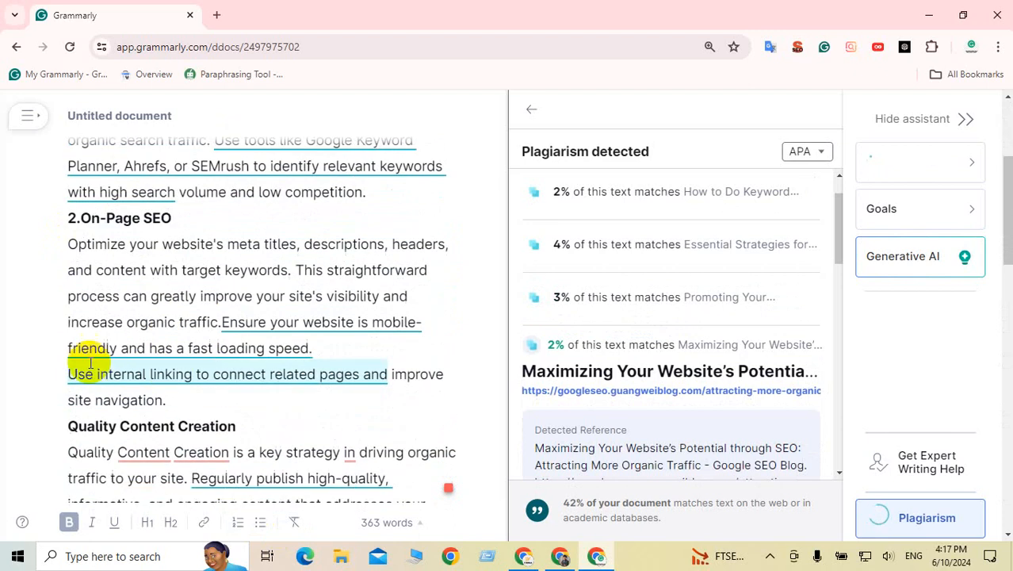
click(68, 426)
text(3.)
scroll(175, 389, down, 4)
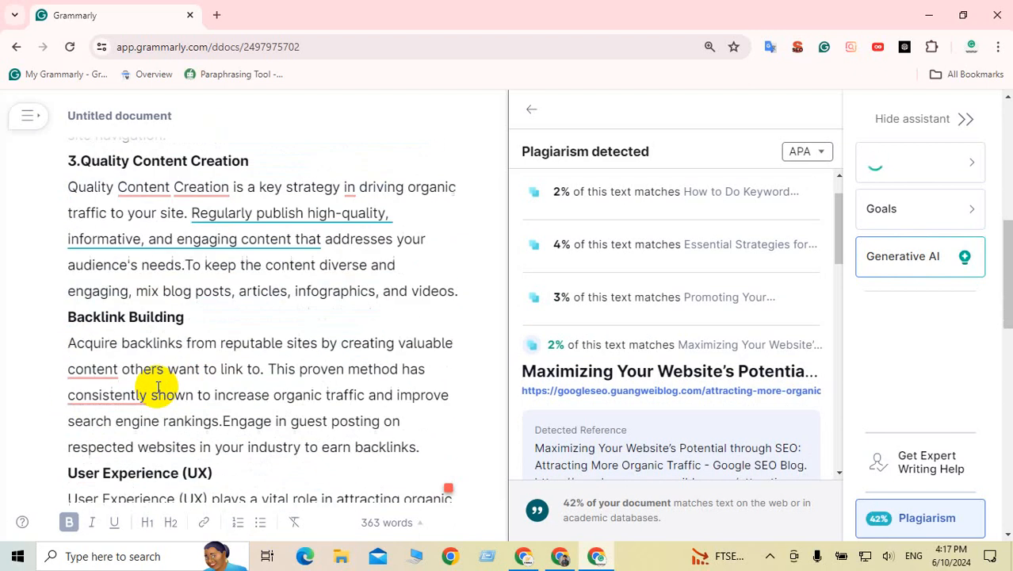
click(385, 299)
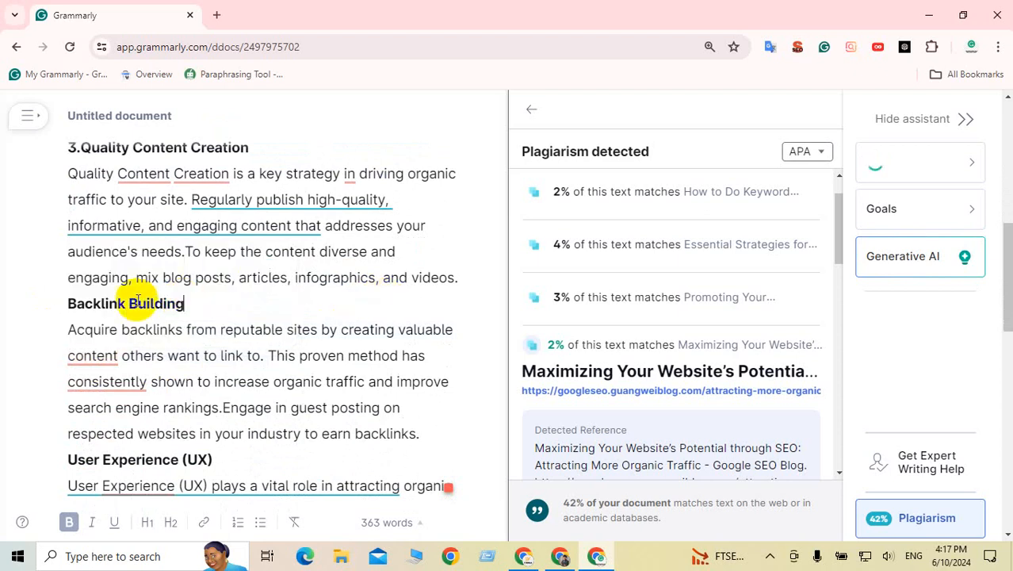
click(69, 306)
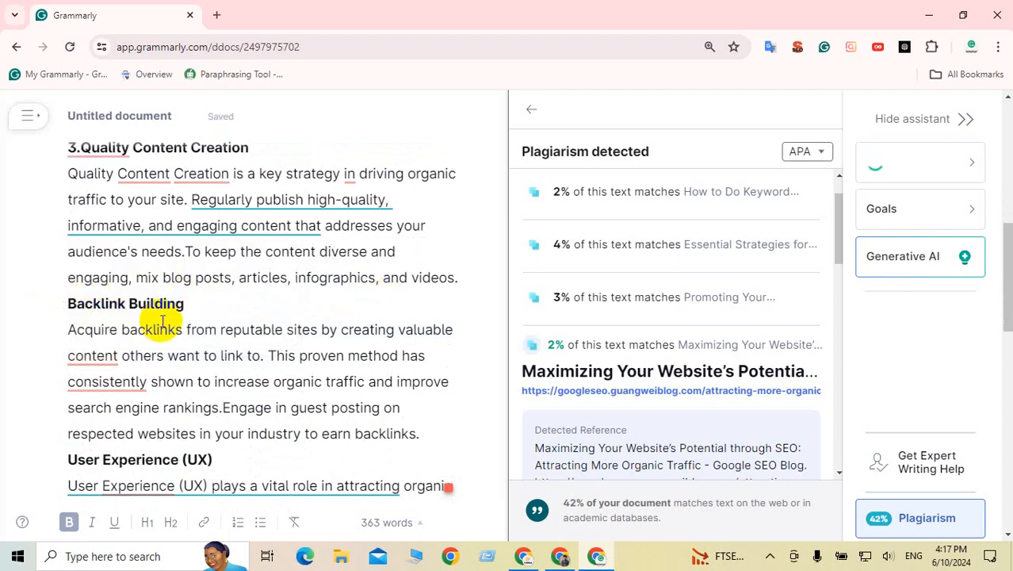
text(4.)
scroll(181, 317, down, 2)
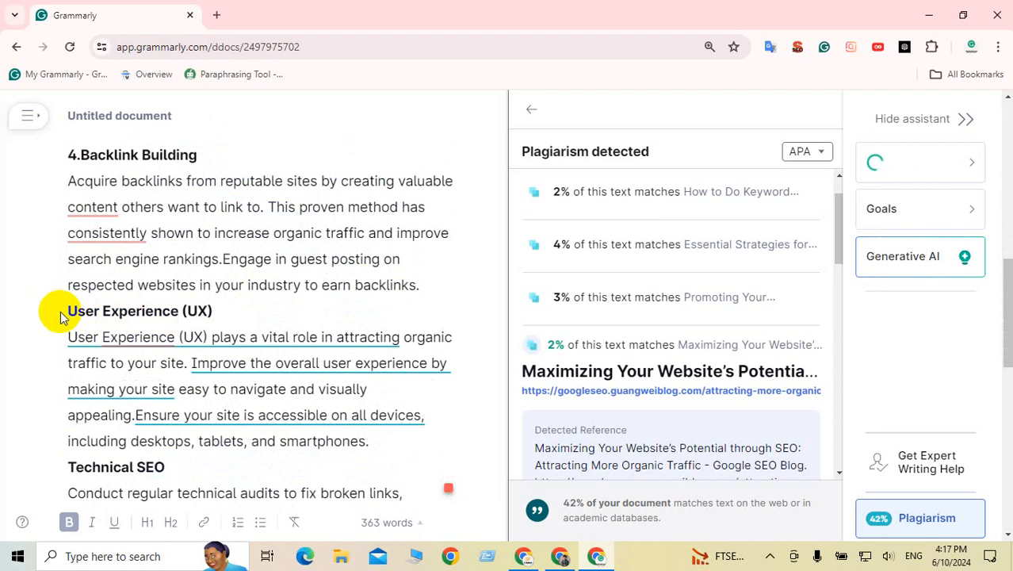
click(70, 311)
text(5.)
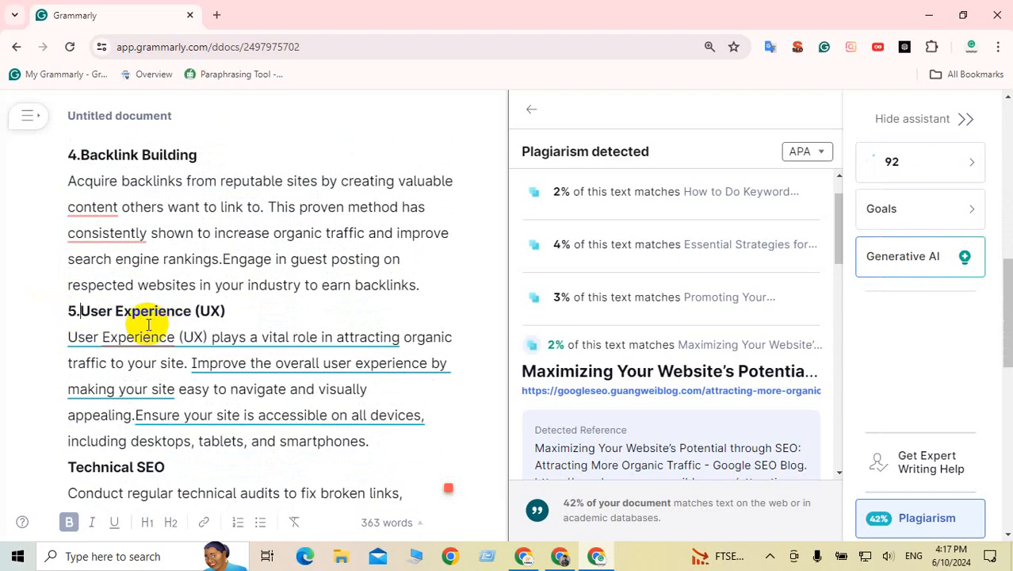
Step: Number Technical SEO 6, Content Marketing 7, Local SEO 8, and Regular Updates 9
scroll(159, 329, down, 2)
click(70, 319)
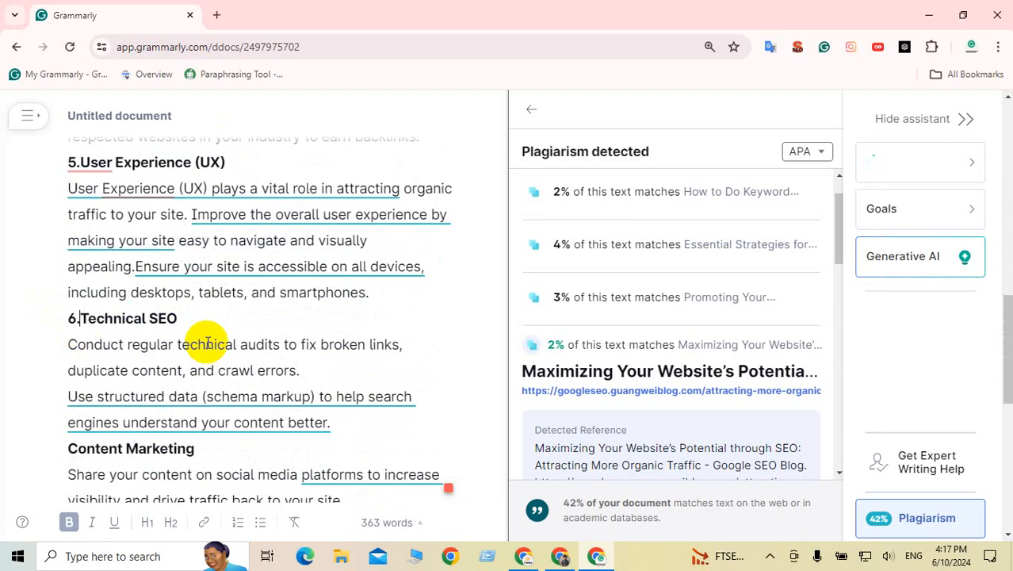
text(6.)
scroll(208, 343, down, 2)
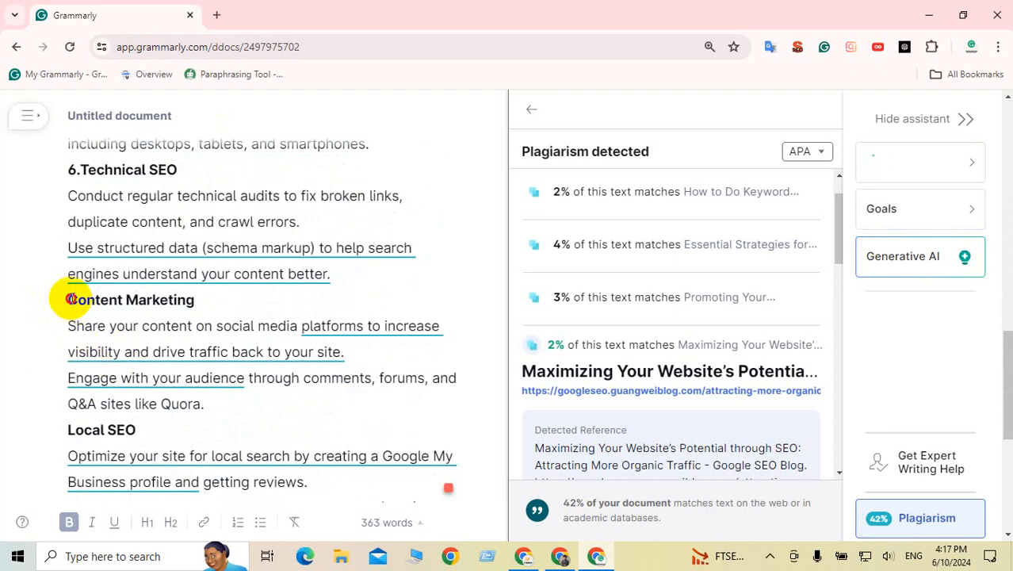
click(70, 300)
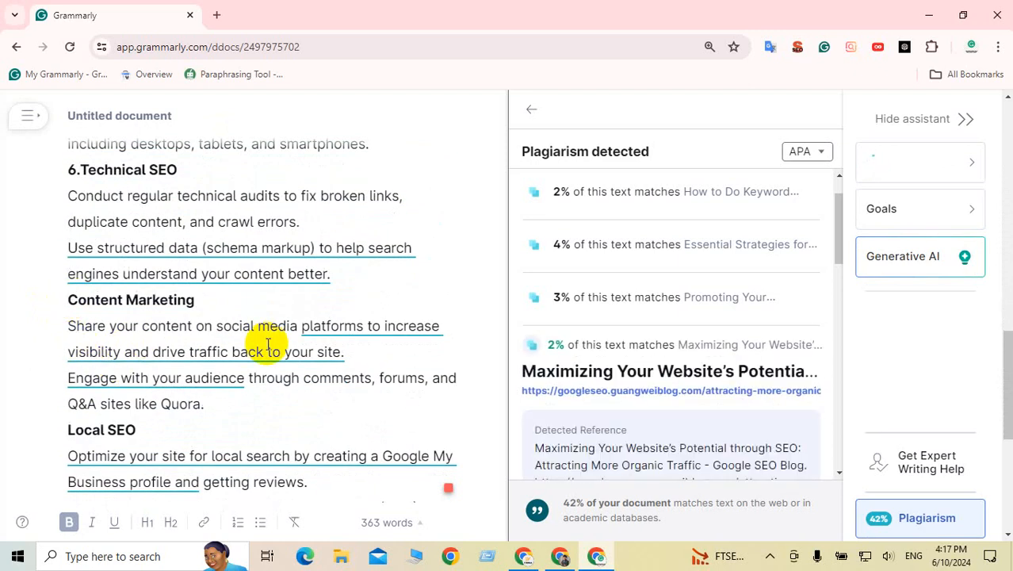
text(7.)
scroll(317, 341, down, 2)
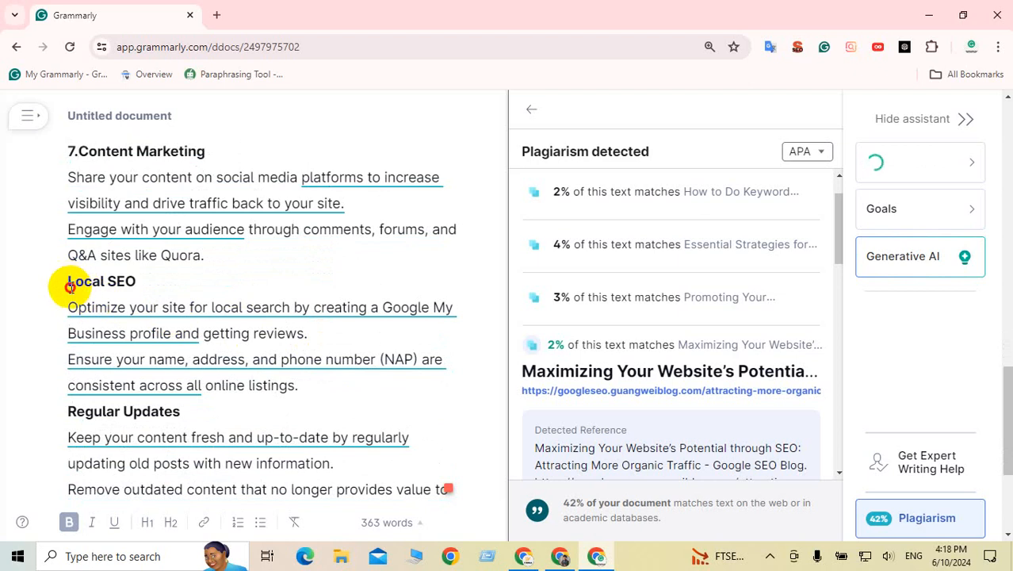
click(70, 285)
text(8.)
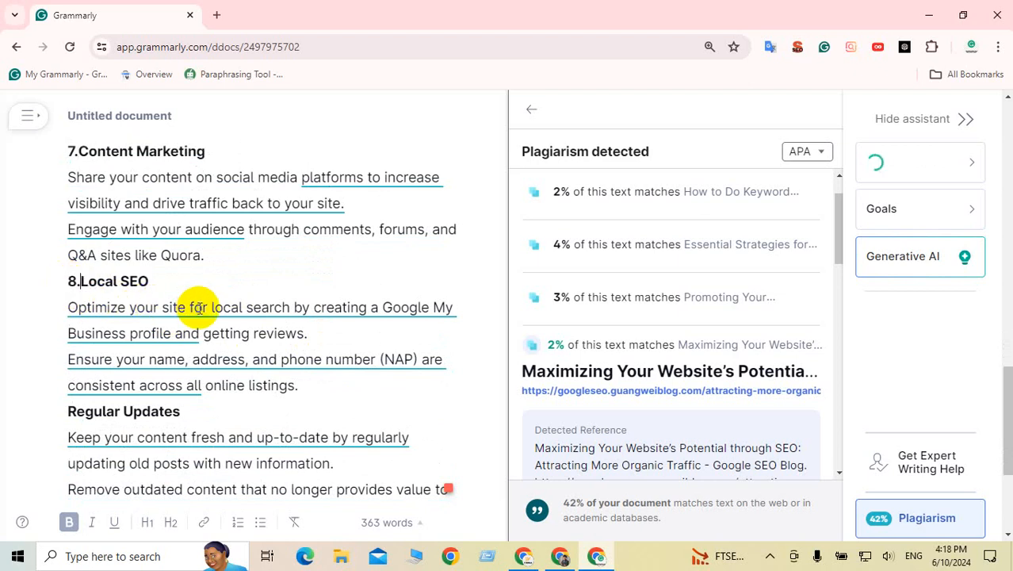
scroll(199, 308, down, 1)
click(73, 336)
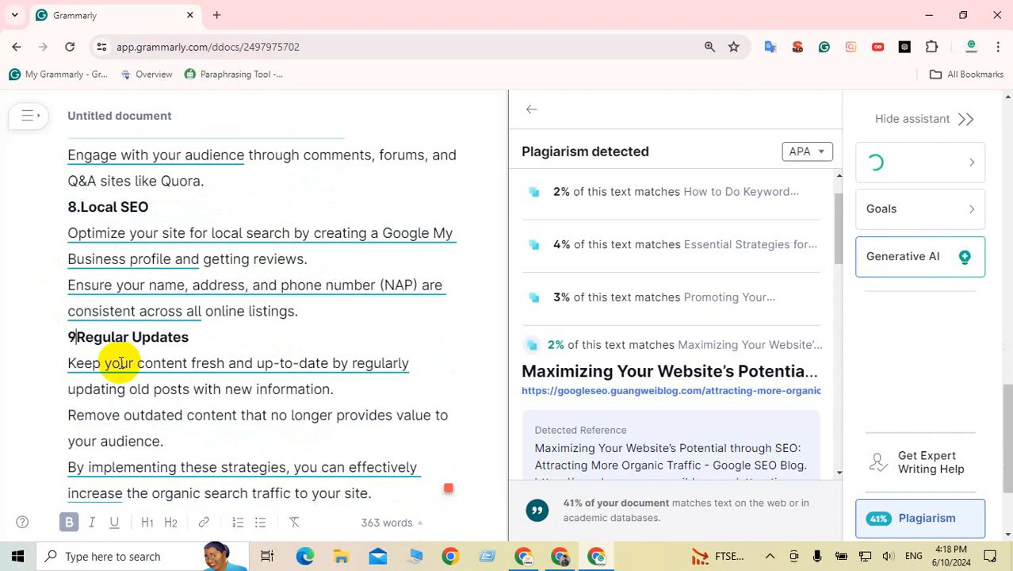
scroll(260, 385, down, 2)
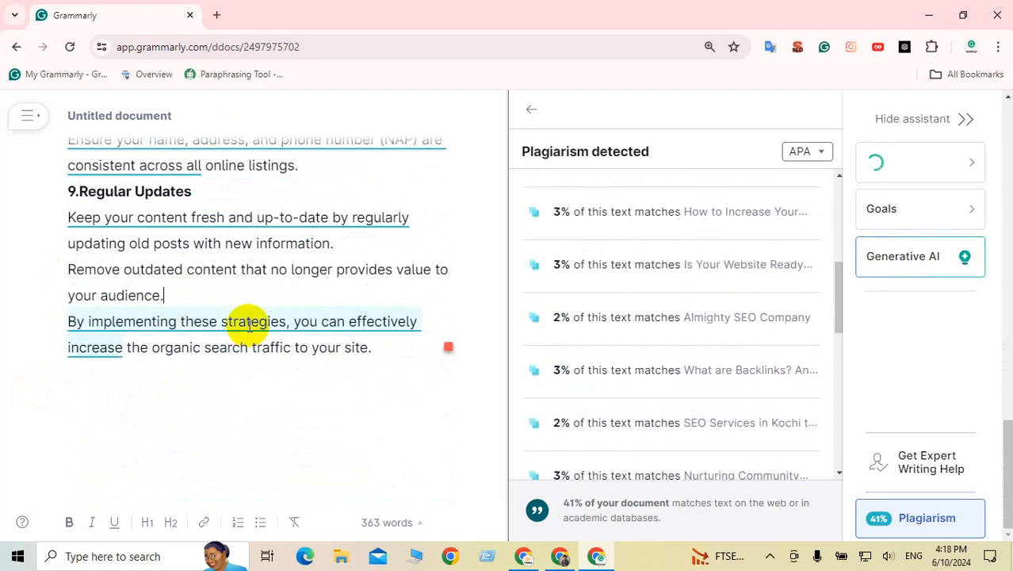
Step: Review the plagiarism matches for the intro, SEMrush and mobile-friendly sentences
scroll(248, 323, up, 7)
scroll(249, 325, up, 3)
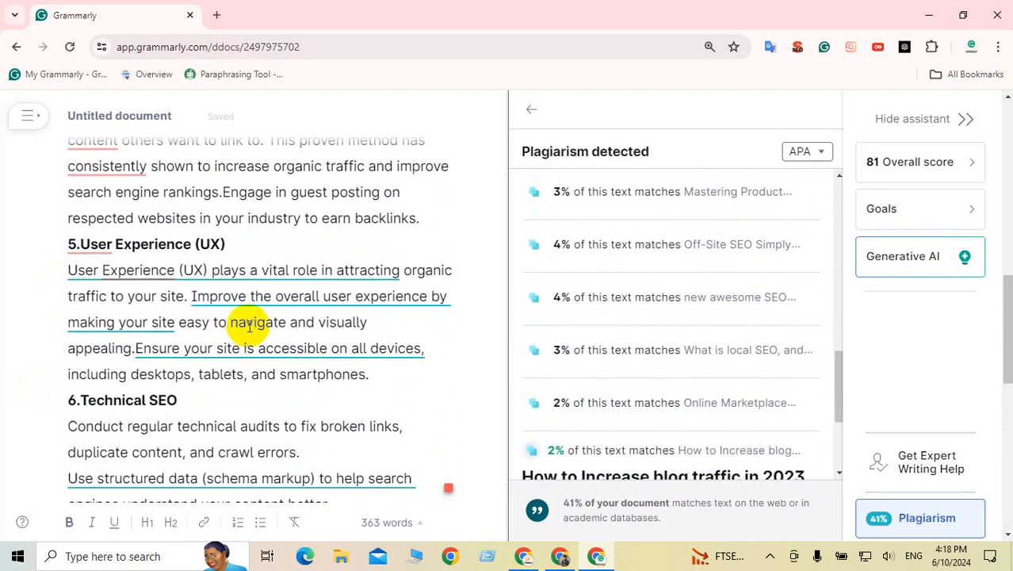
scroll(249, 325, up, 5)
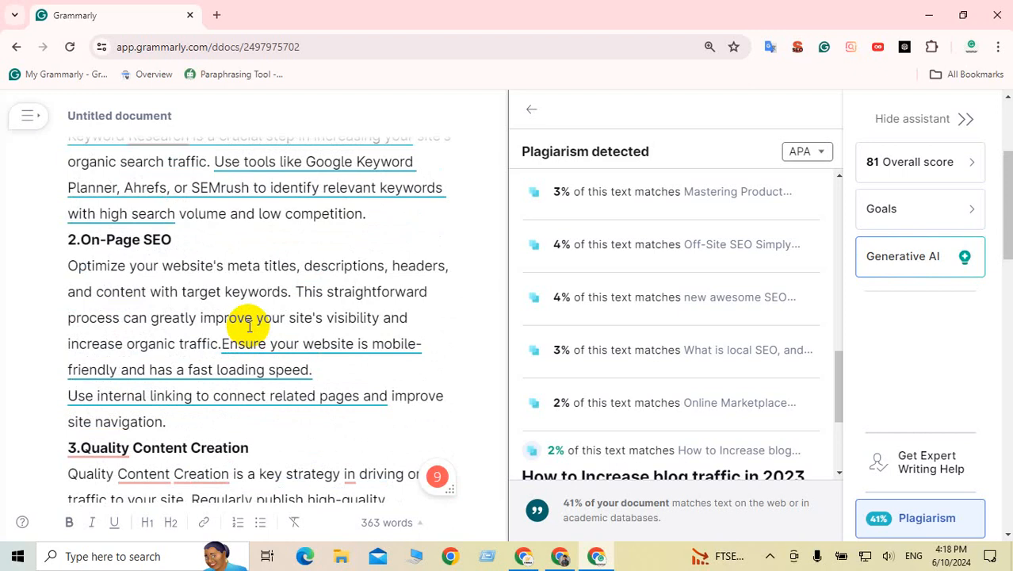
scroll(249, 325, up, 1)
scroll(249, 325, up, 2)
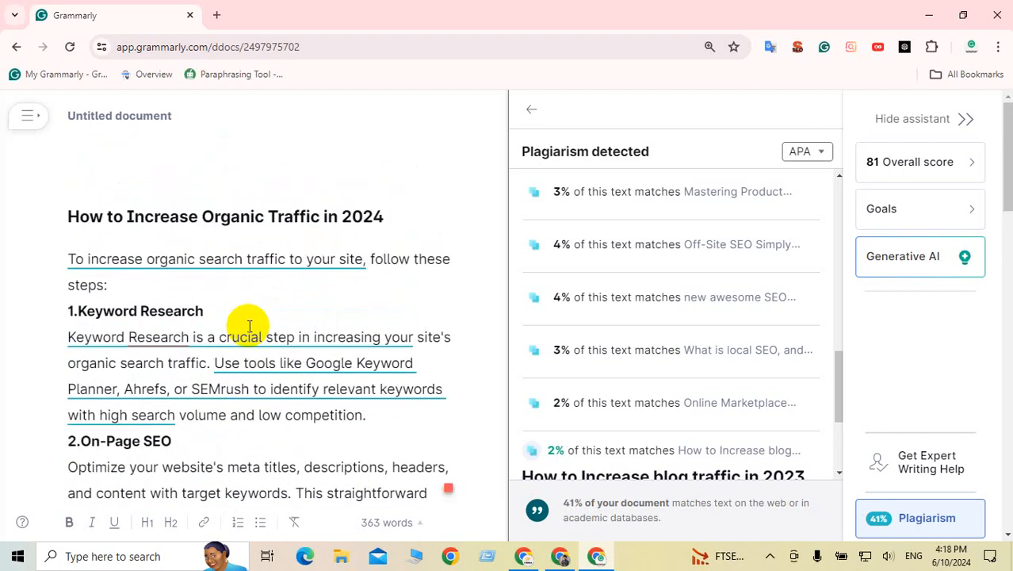
click(316, 263)
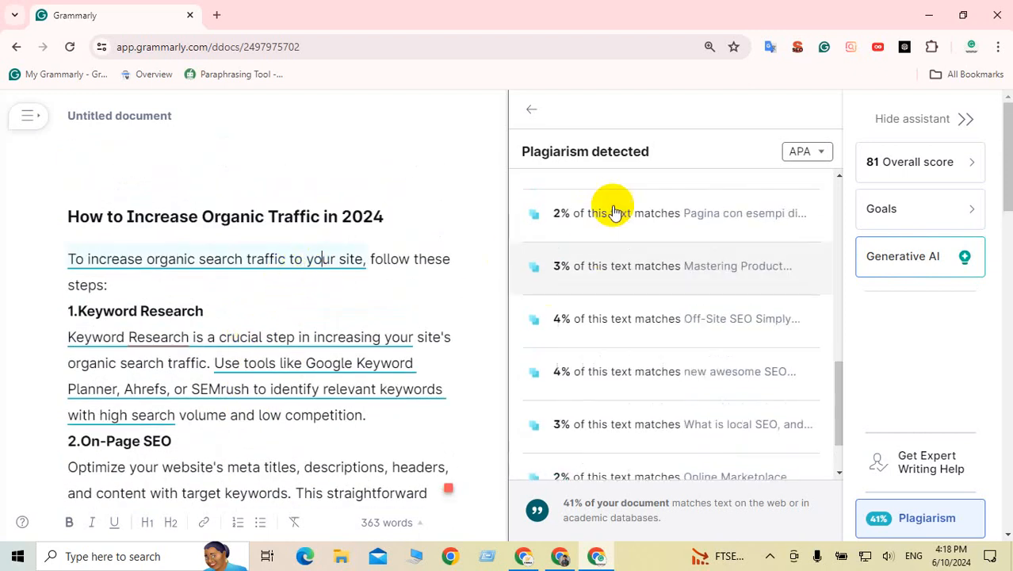
scroll(226, 349, down, 1)
click(267, 313)
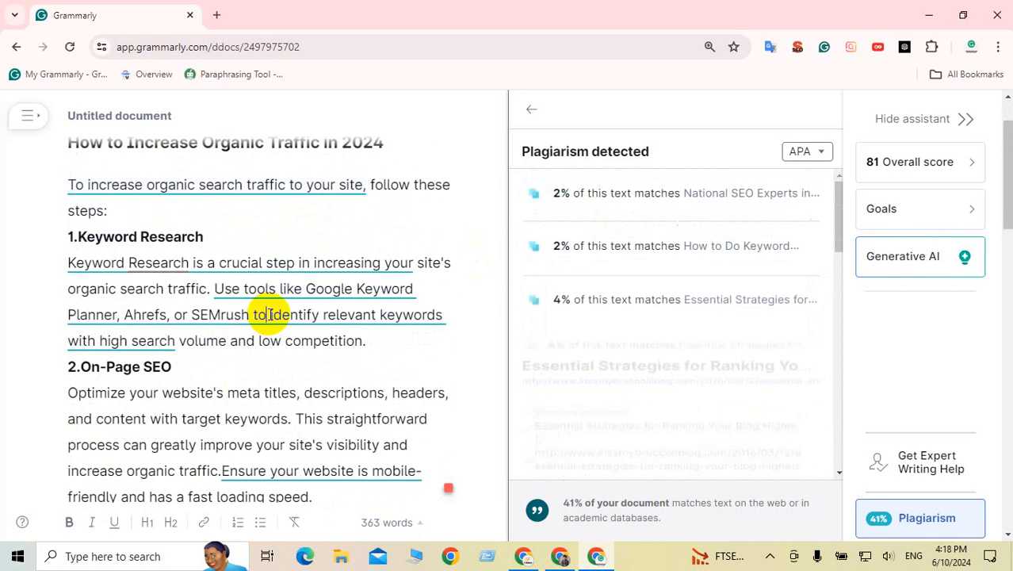
scroll(313, 317, down, 2)
scroll(531, 373, down, 3)
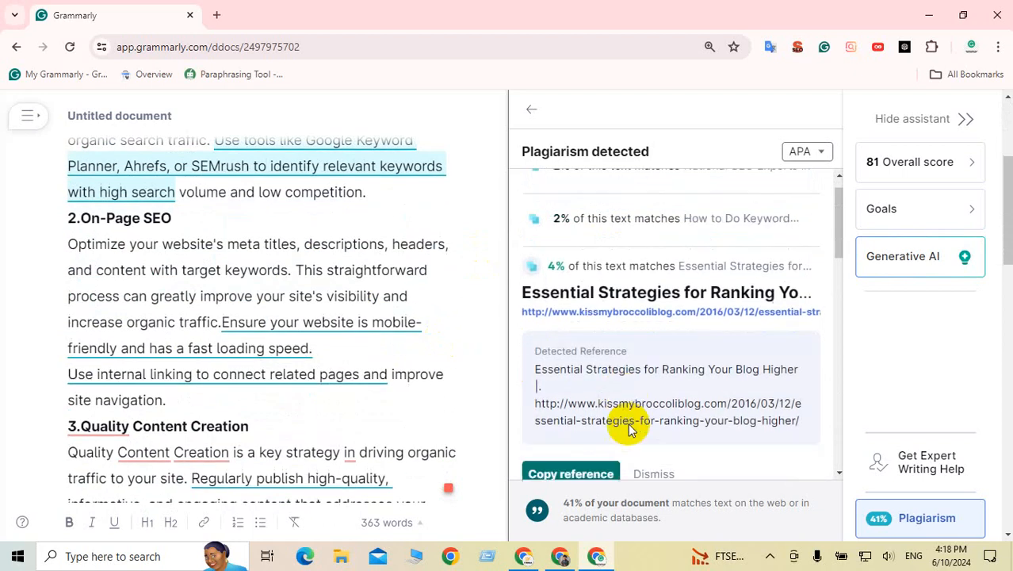
click(284, 322)
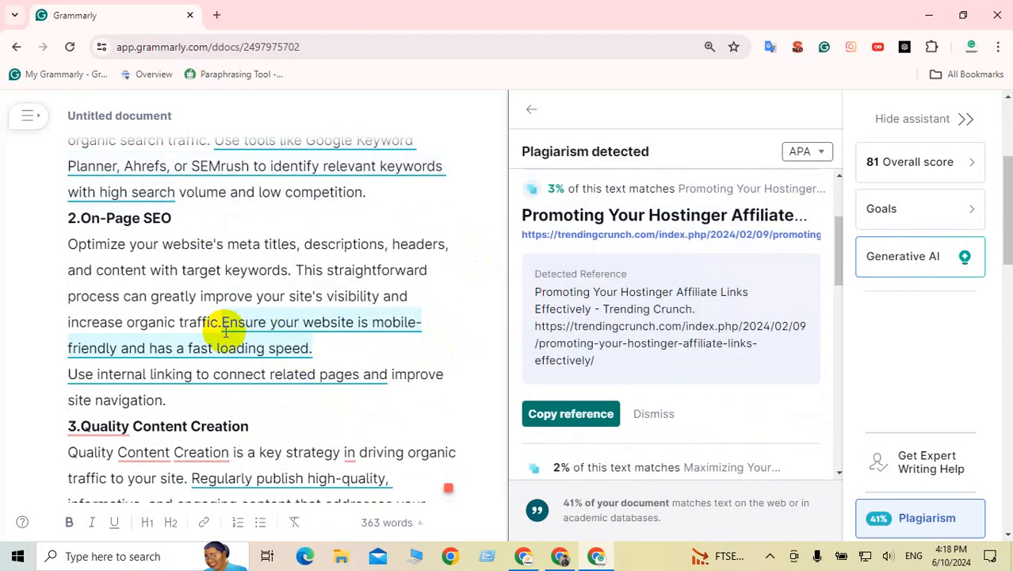
Step: Insert the missing space between 'traffic.' and 'Ensure your website…', then recheck the matches
drag(223, 325, 318, 346)
click(332, 345)
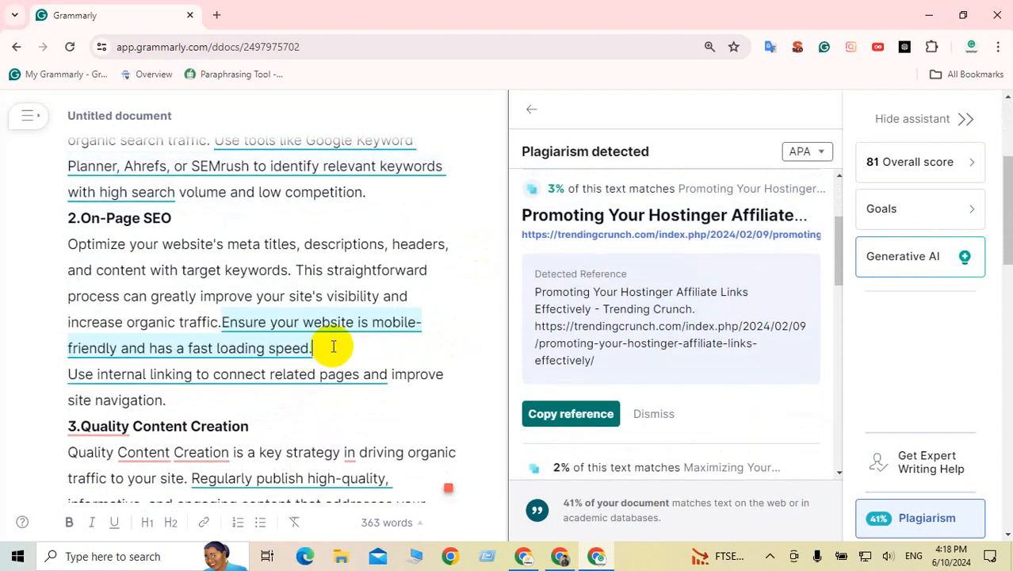
click(267, 346)
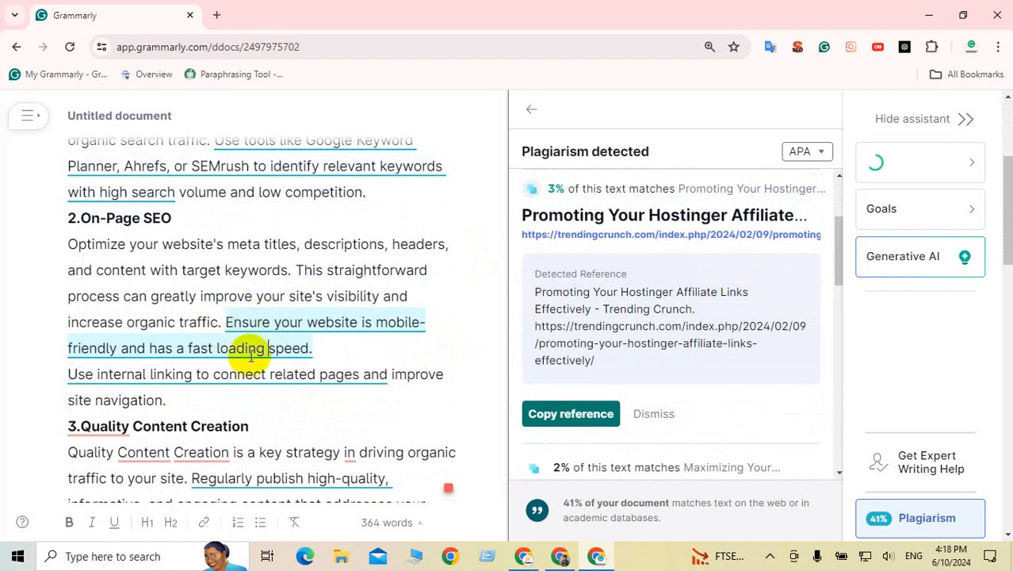
click(192, 374)
scroll(255, 350, down, 1)
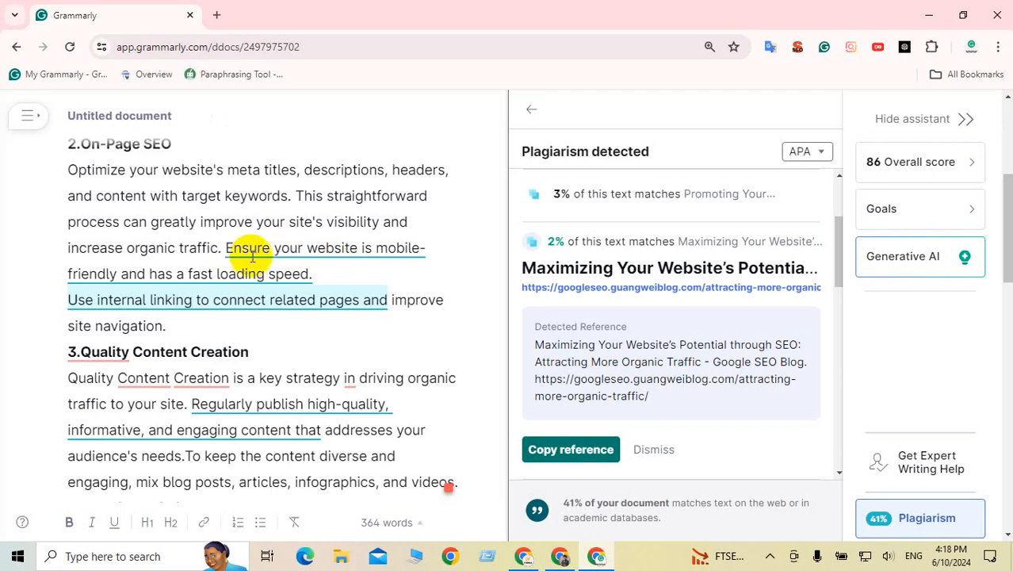
click(241, 248)
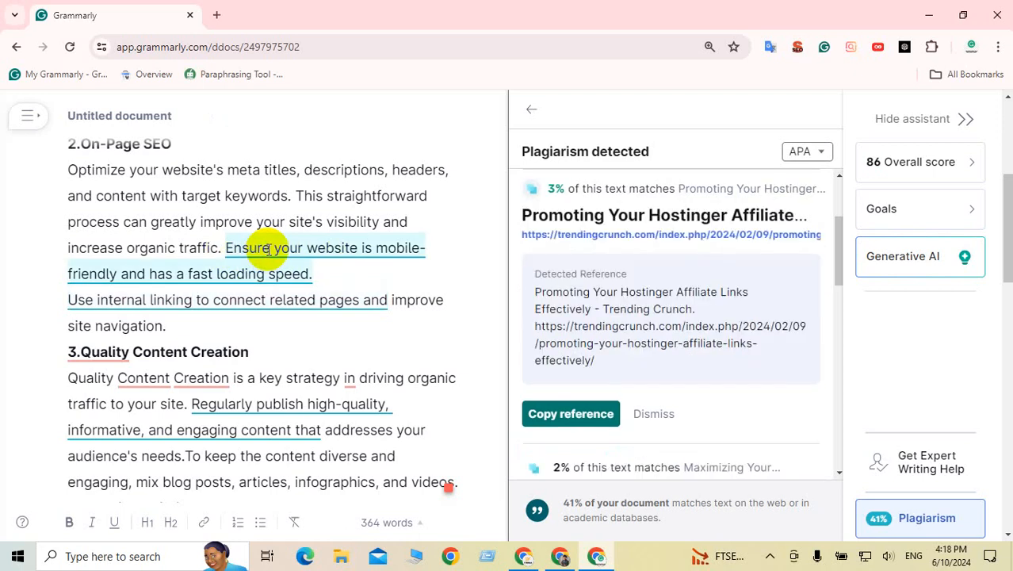
Step: Reword the mobile-friendly sentence so 'Ensure' becomes 'Make sure'
double_click(238, 248)
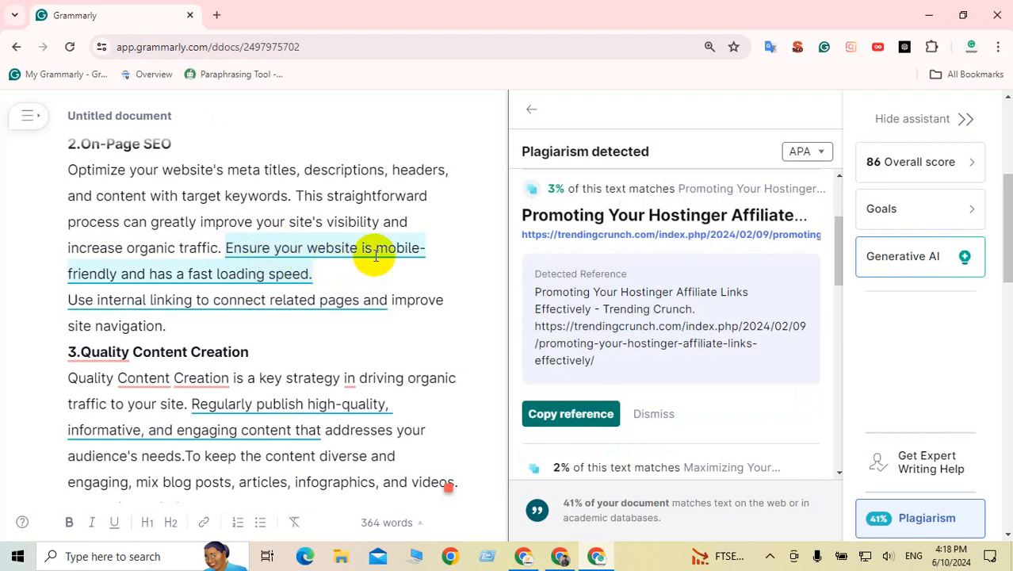
click(242, 248)
key(BackSpace)
key(BackSpace)
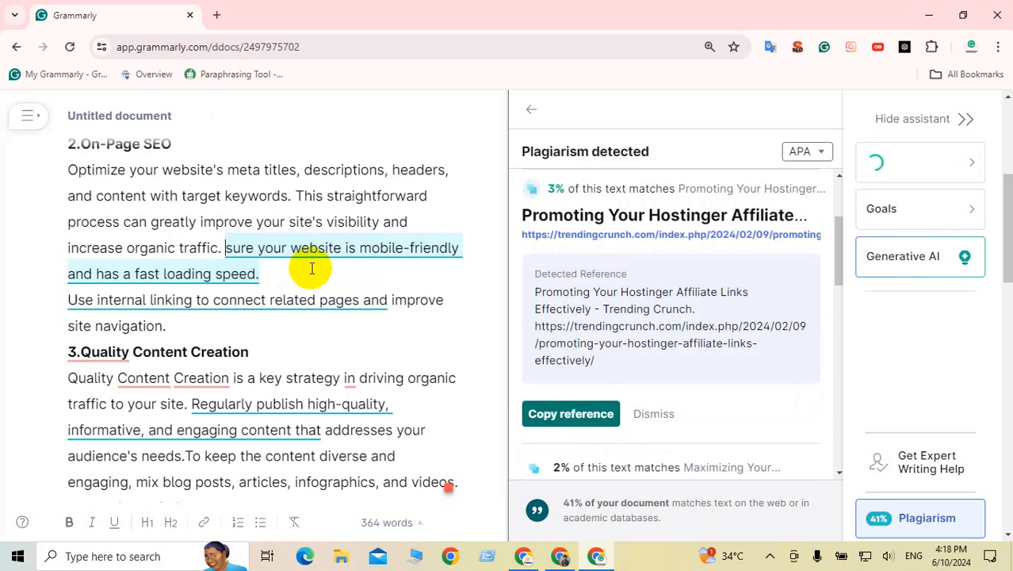
text(Make)
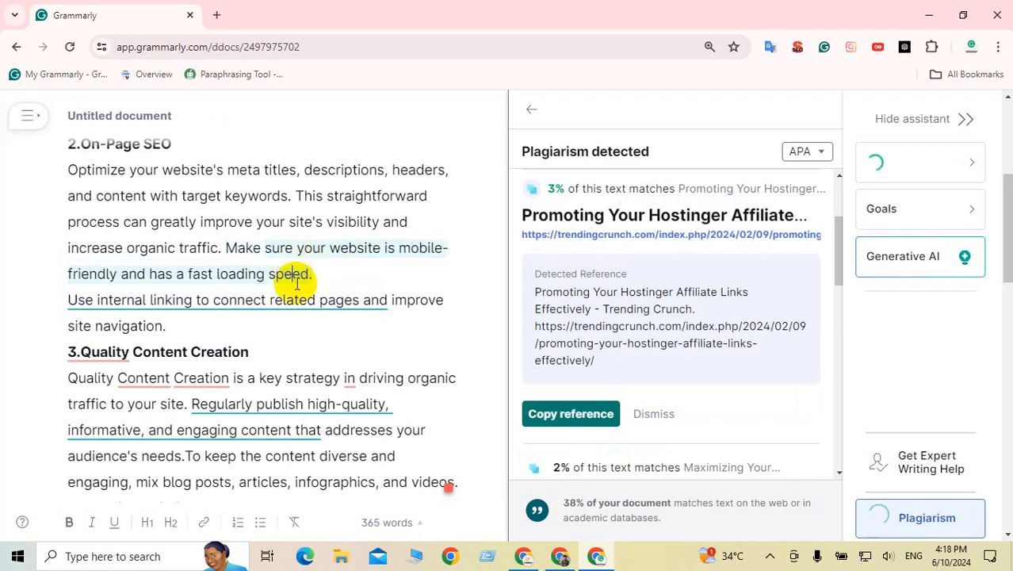
Step: Accept Grammarly's suggested space after '3.' in the Quality Content heading
click(261, 299)
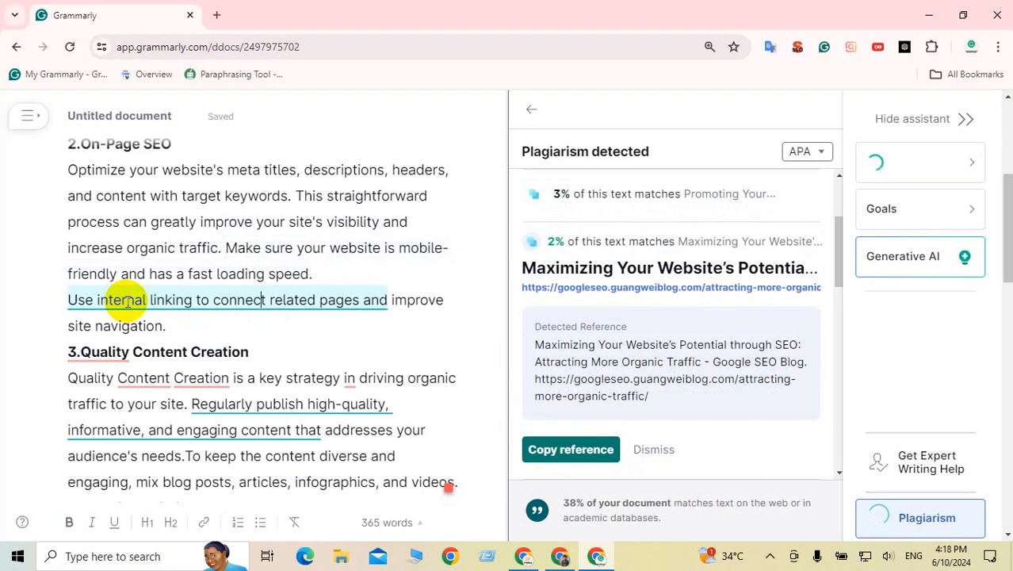
scroll(313, 300, down, 2)
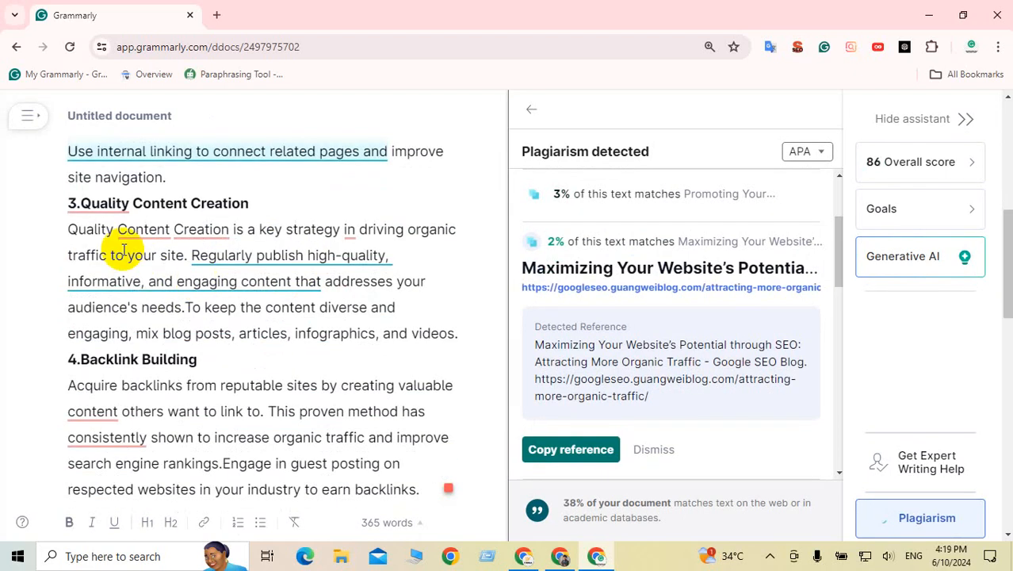
click(83, 203)
click(115, 252)
scroll(119, 261, down, 2)
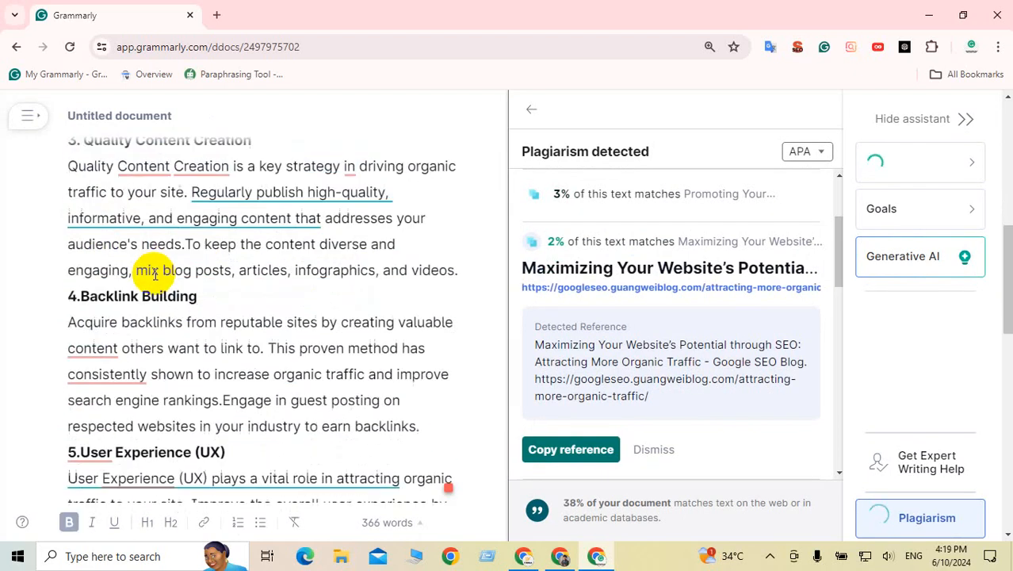
mouse_move(91, 266)
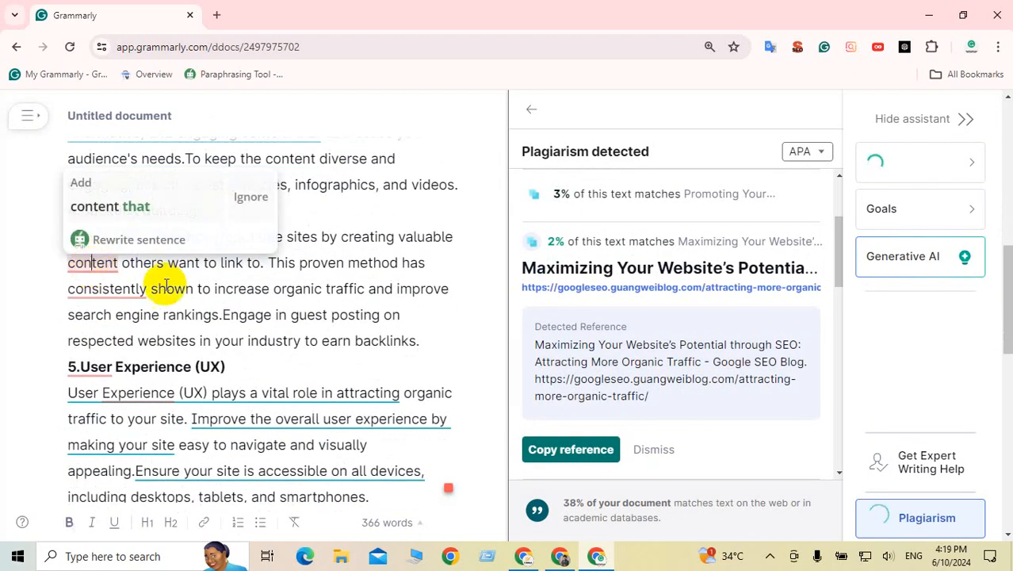
scroll(293, 335, down, 2)
Step: Reword the user-experience accessibility sentence to begin 'Make sure' instead of 'Ensure'
click(271, 271)
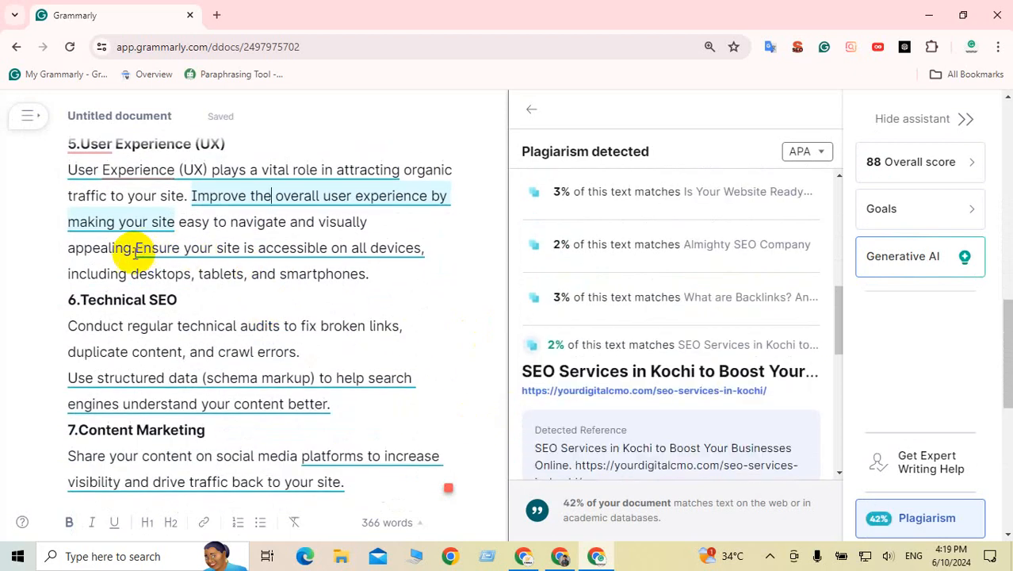
click(137, 248)
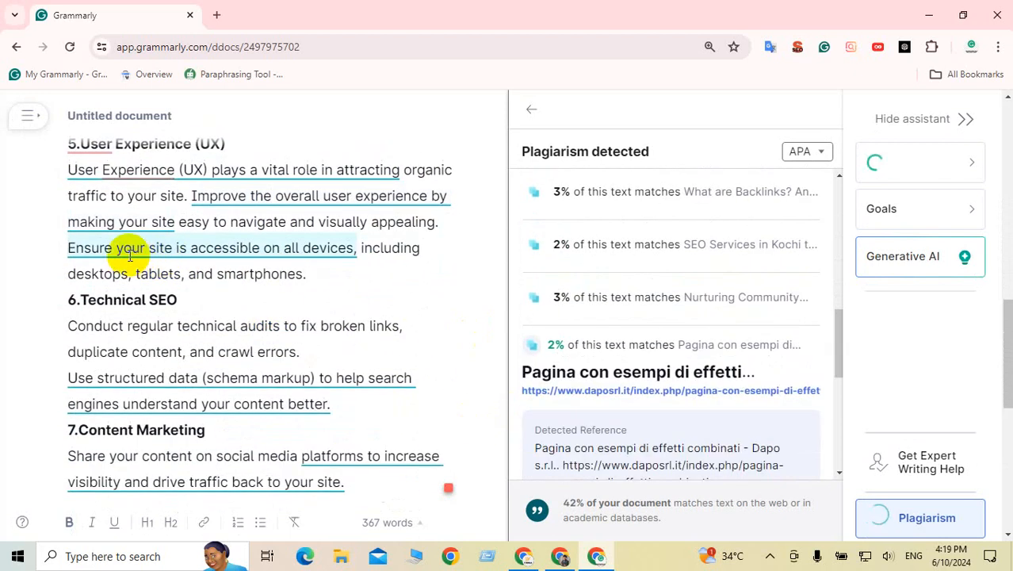
click(91, 249)
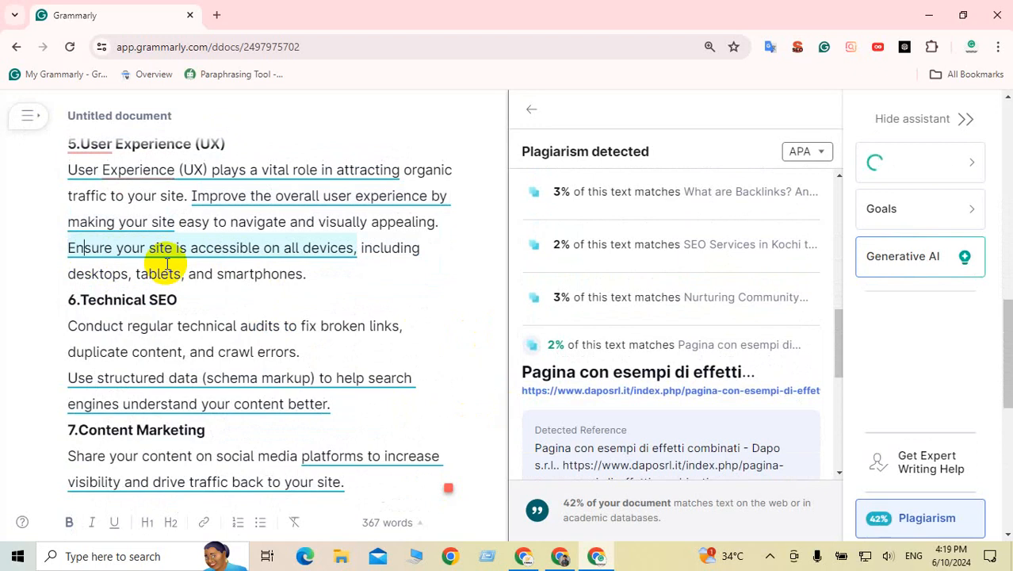
key(BackSpace)
key(BackSpace)
text(Make)
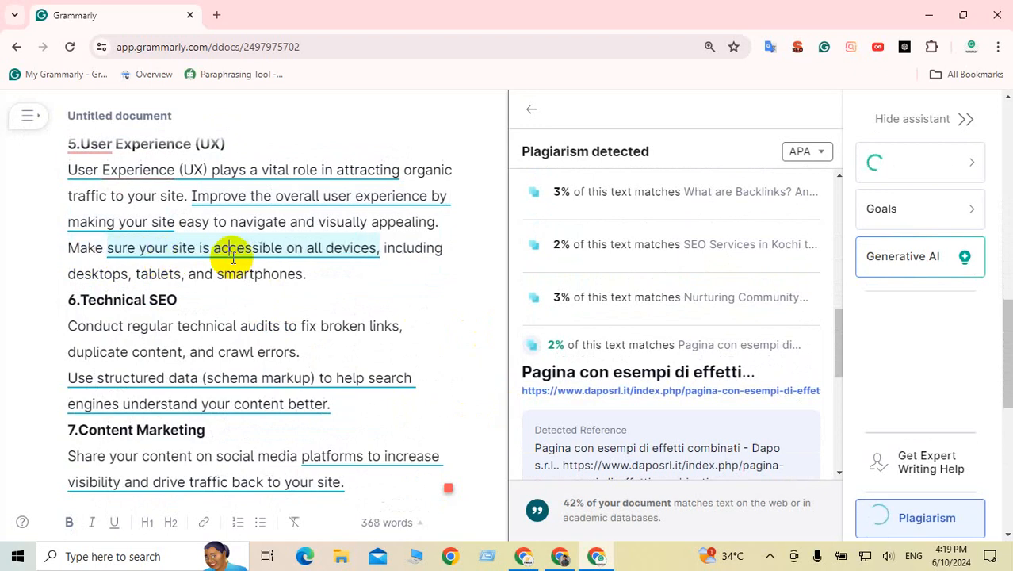
Step: Review plagiarism matches for the structured data, local search and NAP consistency sentences
scroll(230, 259, down, 2)
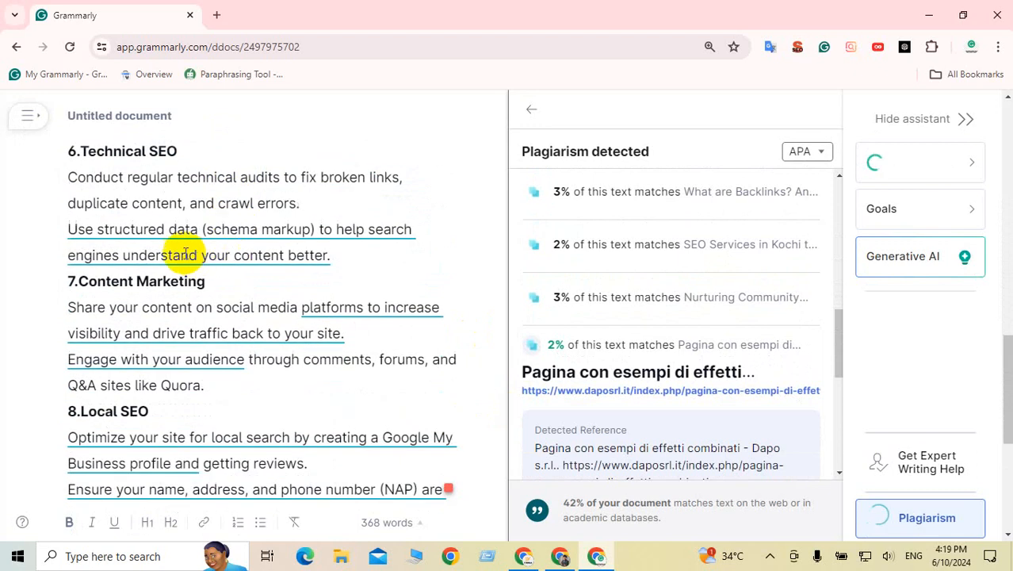
click(186, 232)
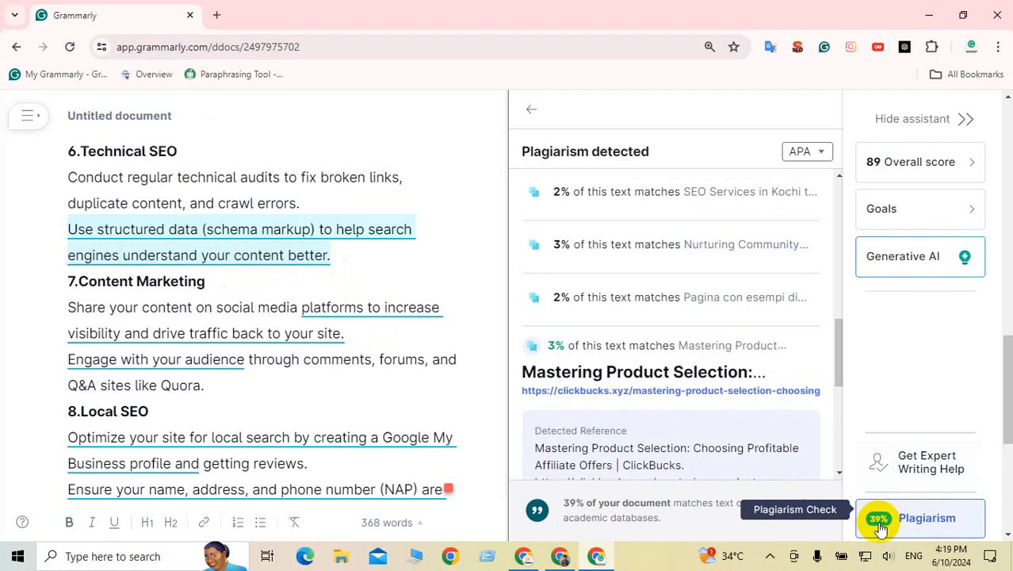
click(270, 437)
scroll(278, 422, down, 2)
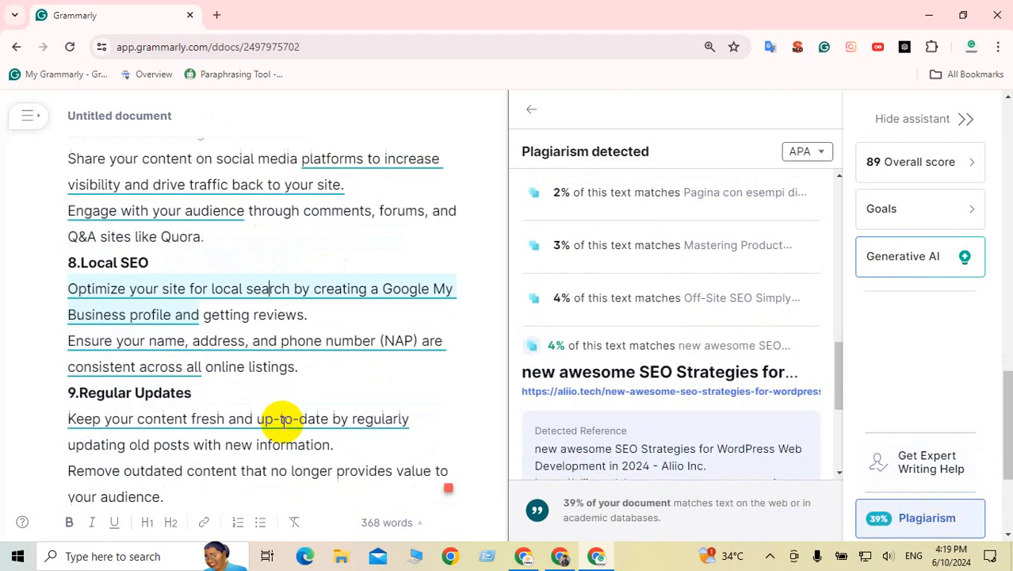
click(232, 340)
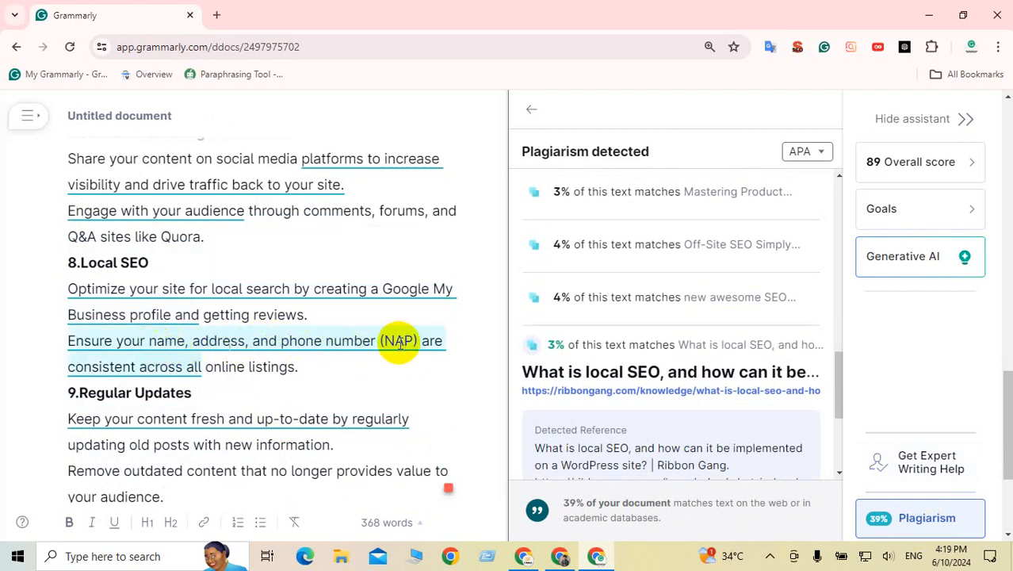
click(325, 340)
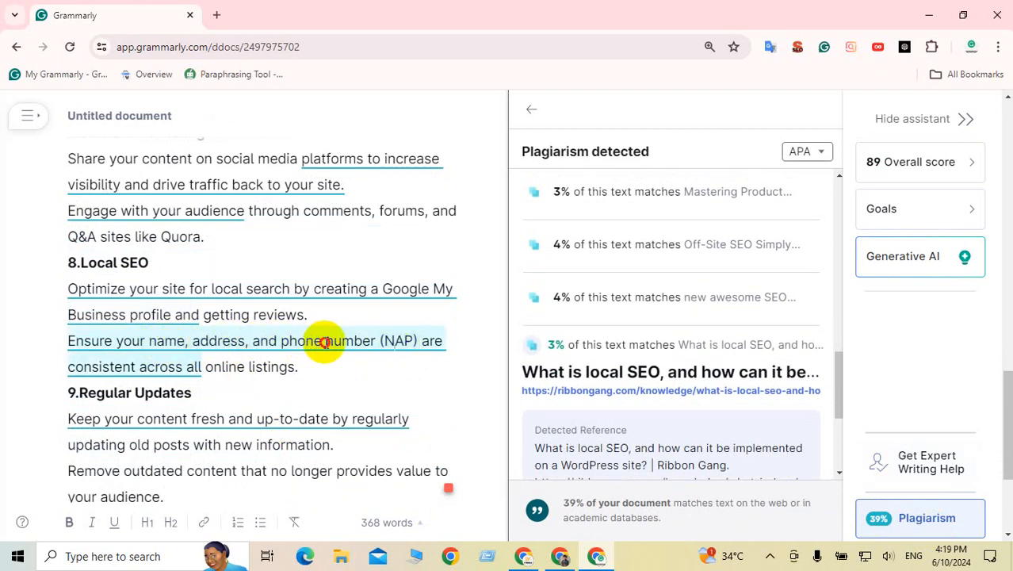
scroll(214, 369, down, 1)
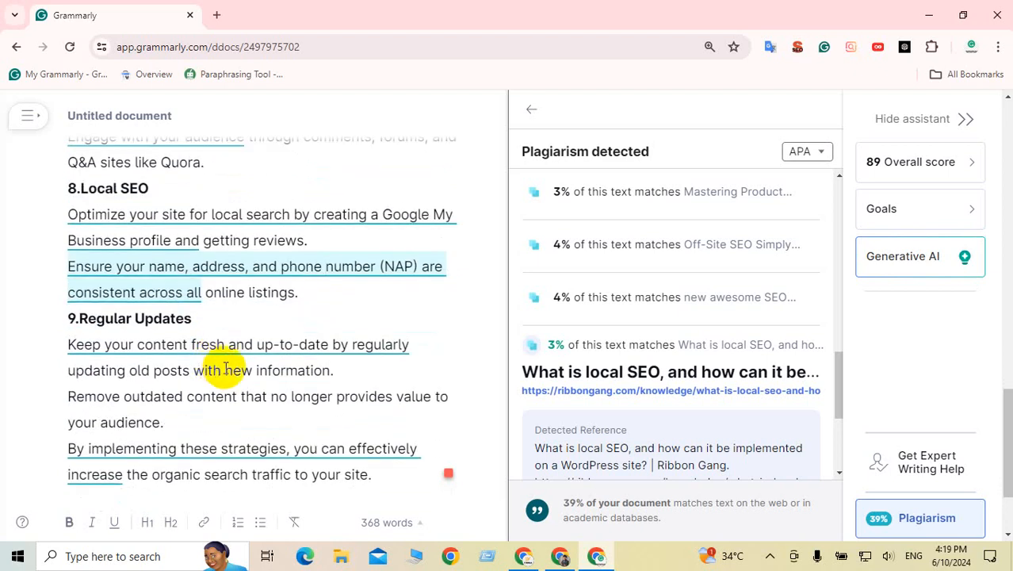
scroll(215, 356, down, 1)
scroll(238, 349, up, 2)
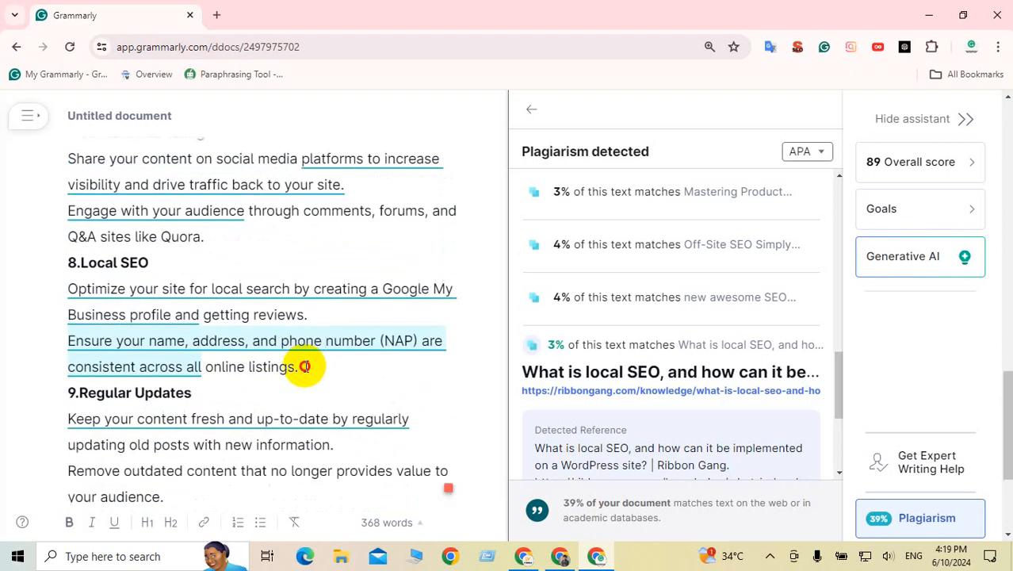
Step: Turn the Local SEO and Regular Updates sentences into bulleted points
drag(304, 367, 69, 288)
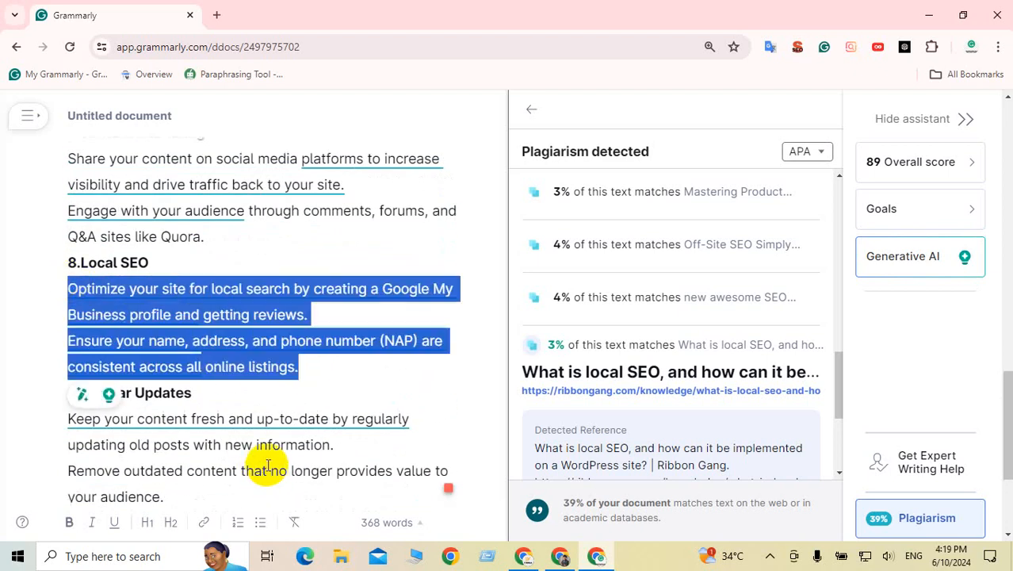
click(260, 522)
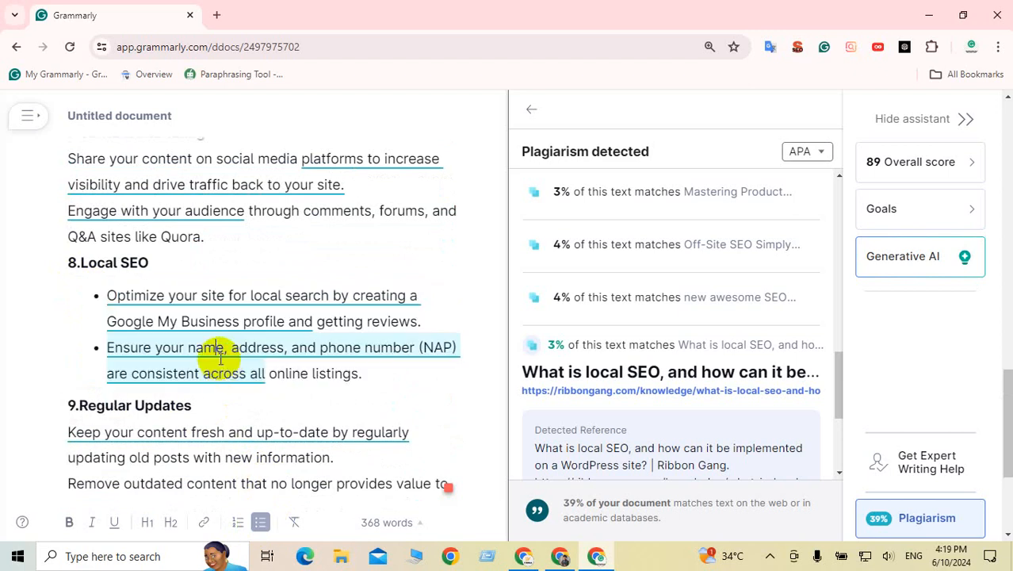
scroll(224, 363, down, 3)
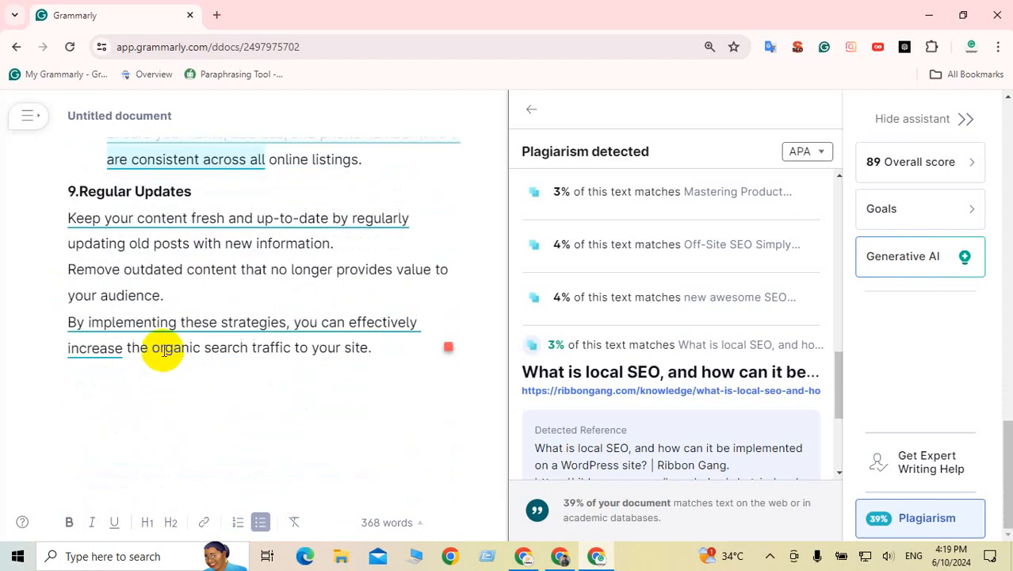
drag(163, 304, 61, 227)
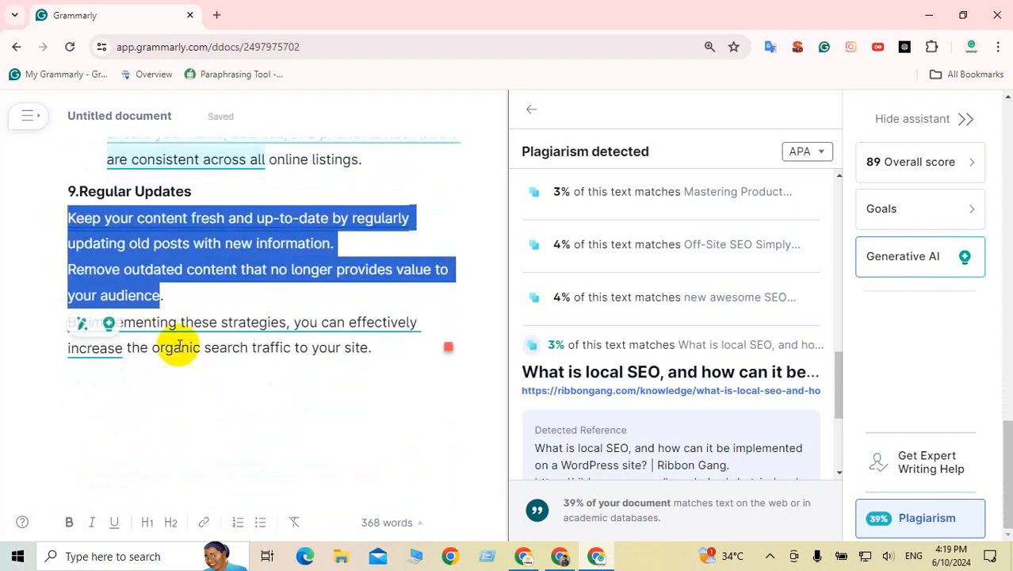
click(262, 523)
click(237, 316)
scroll(239, 321, up, 4)
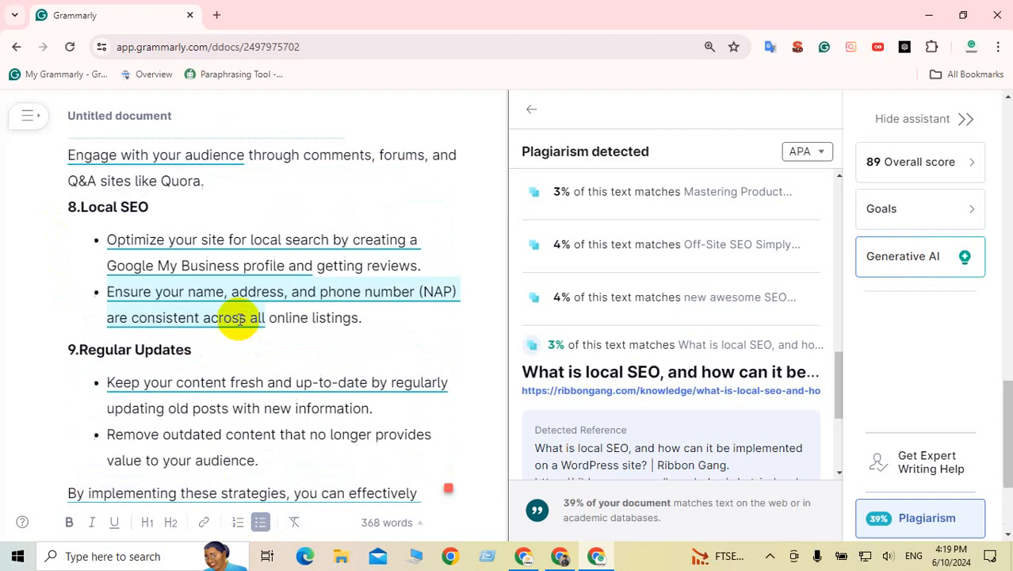
scroll(239, 320, up, 1)
Step: Bullet the Content Marketing paragraphs and the two Technical SEO paragraphs
drag(210, 392, 72, 317)
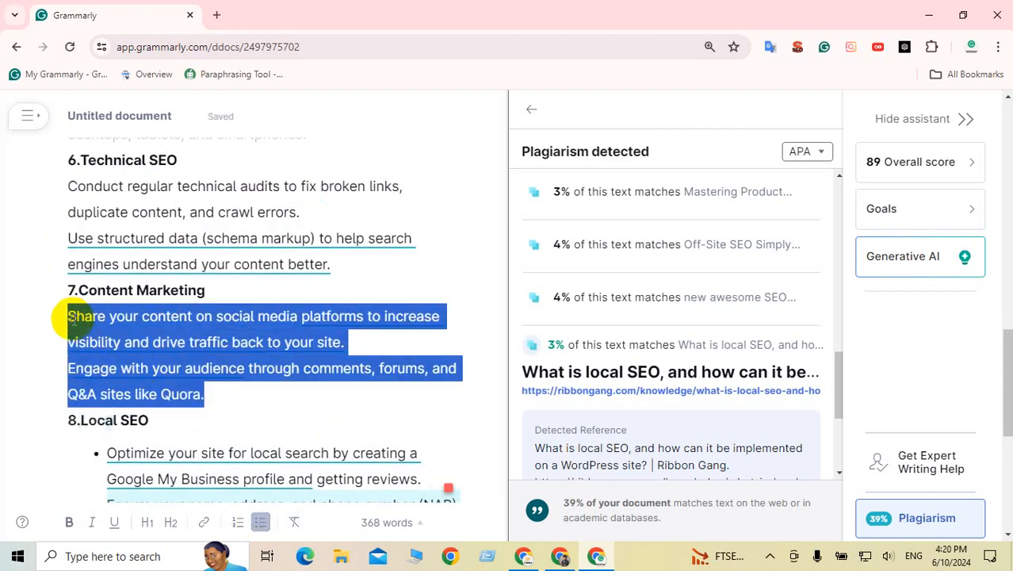
click(260, 523)
scroll(222, 362, up, 1)
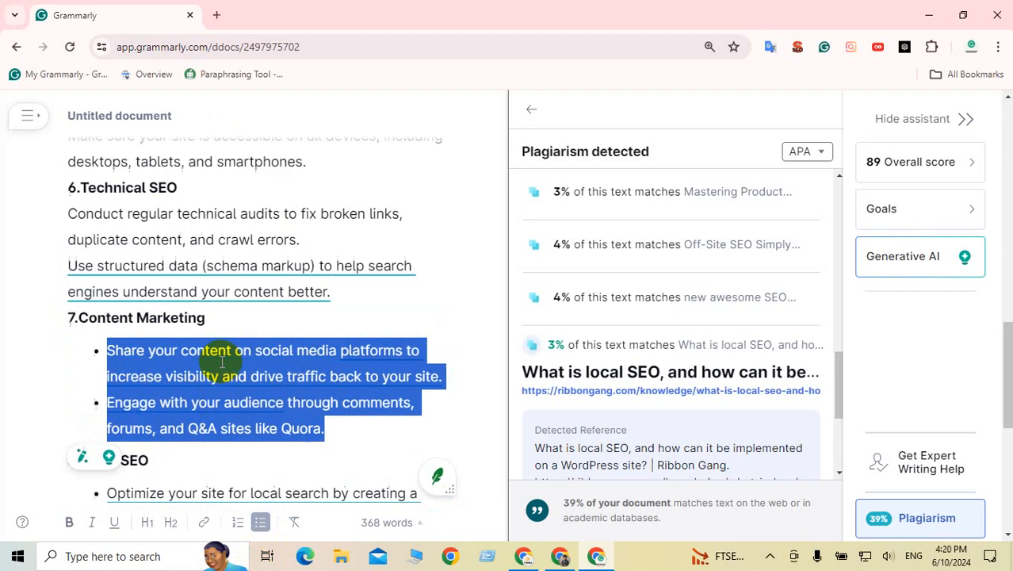
scroll(254, 396, up, 2)
click(332, 415)
shift+click(75, 361)
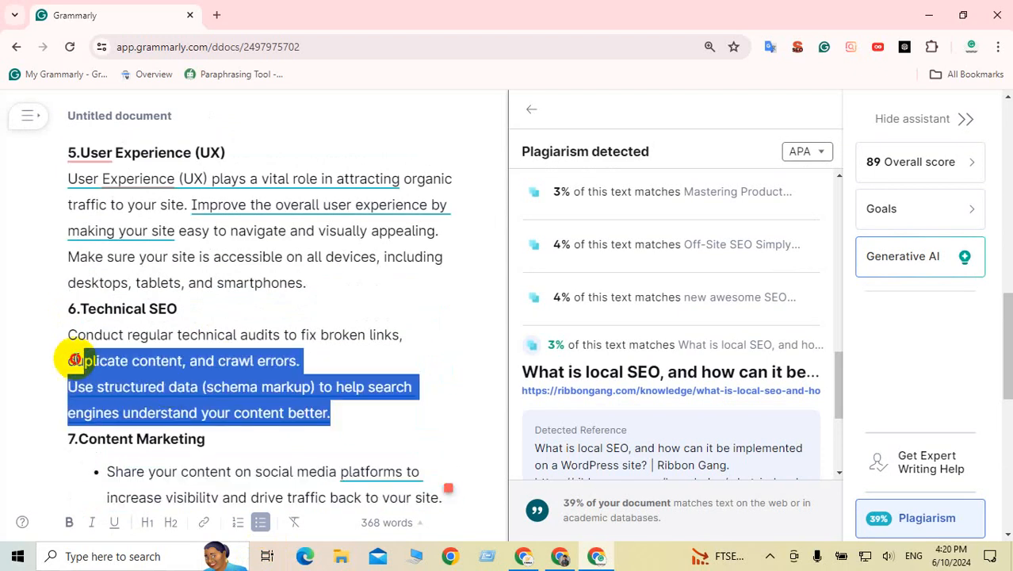
shift+click(69, 336)
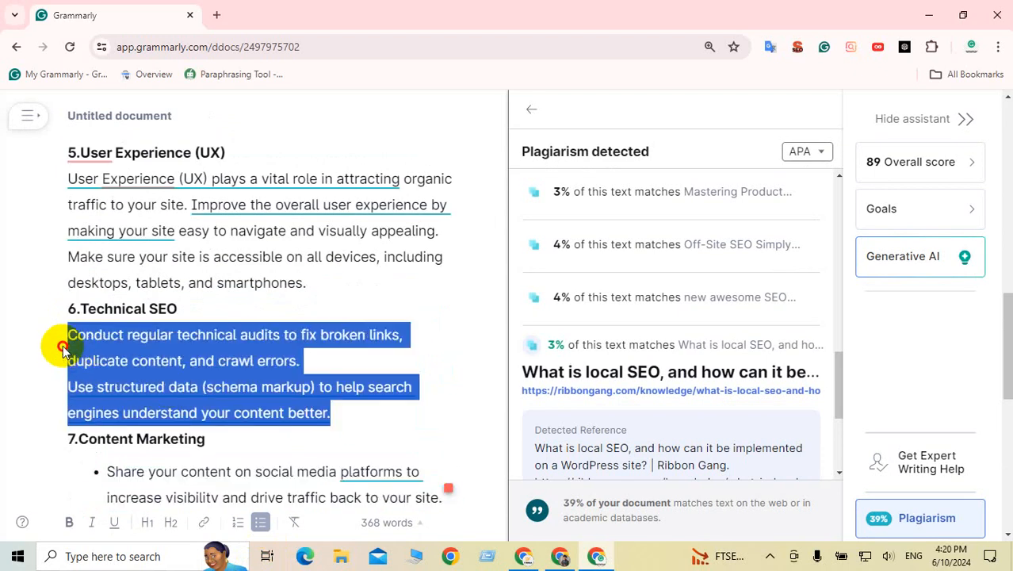
click(262, 522)
scroll(252, 377, up, 2)
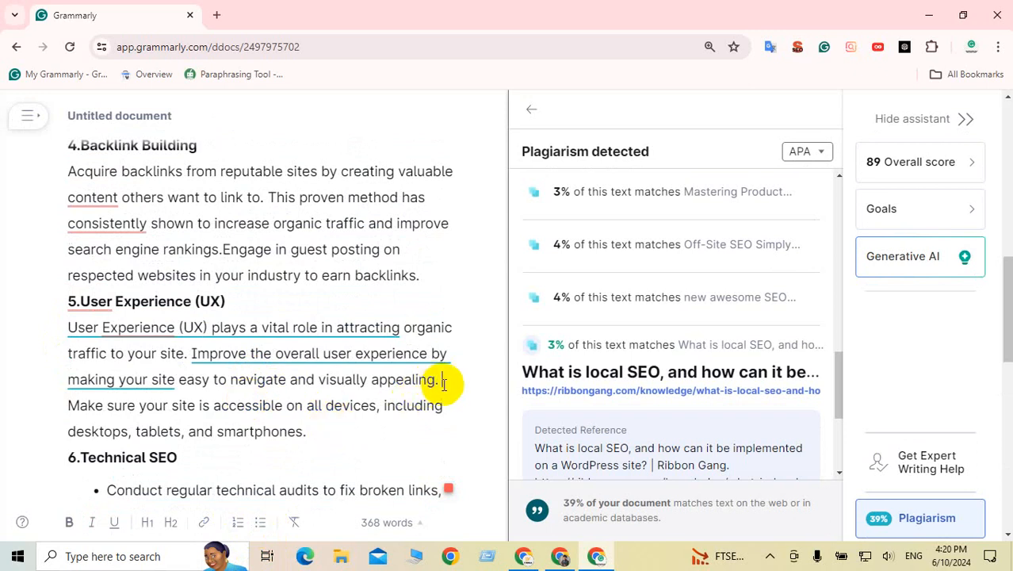
Step: Split the device accessibility sentence onto its own line and bullet the User Experience (UX) section
scroll(442, 384, down, 1)
key(Return)
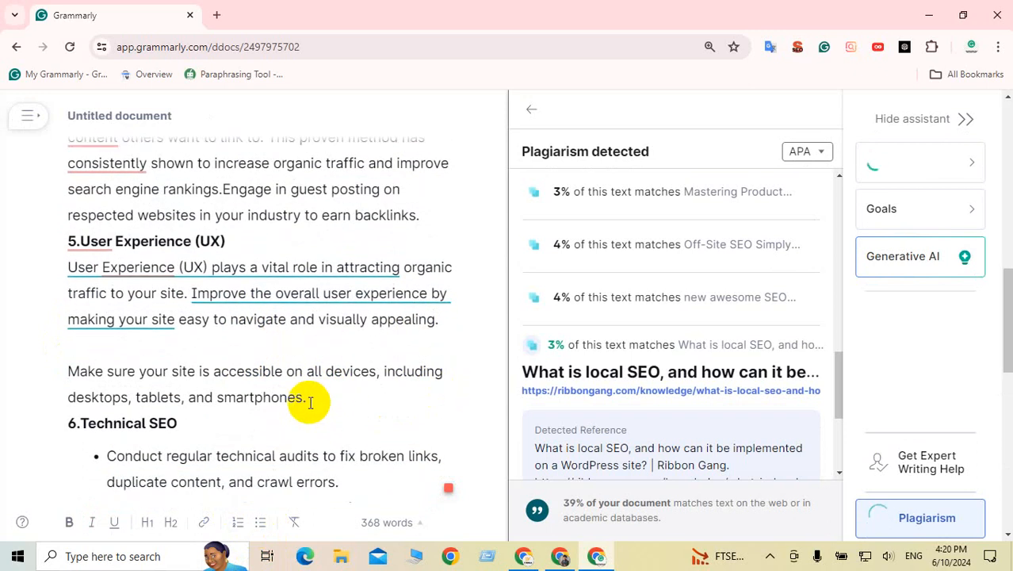
drag(310, 402, 69, 268)
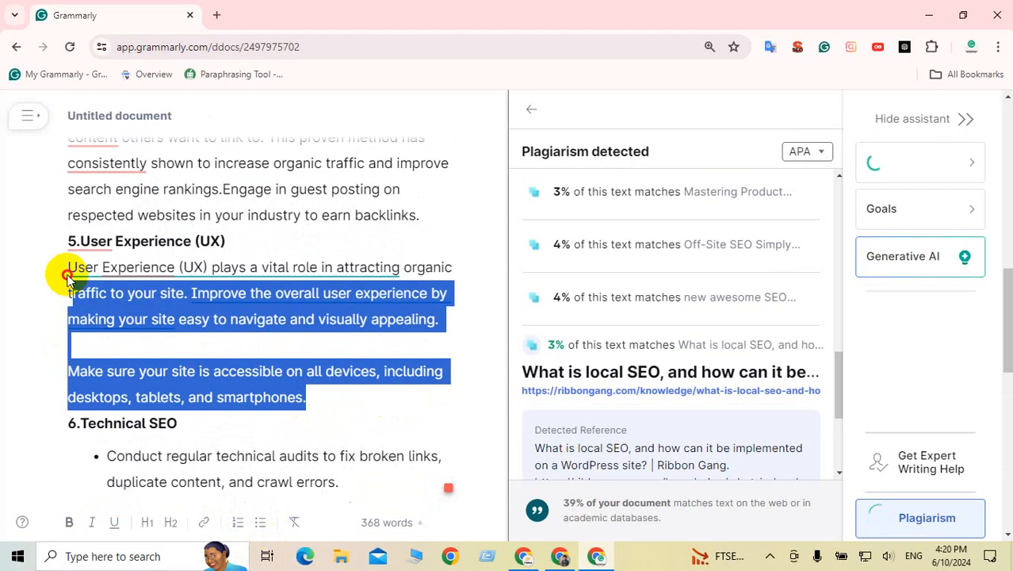
click(261, 520)
click(246, 298)
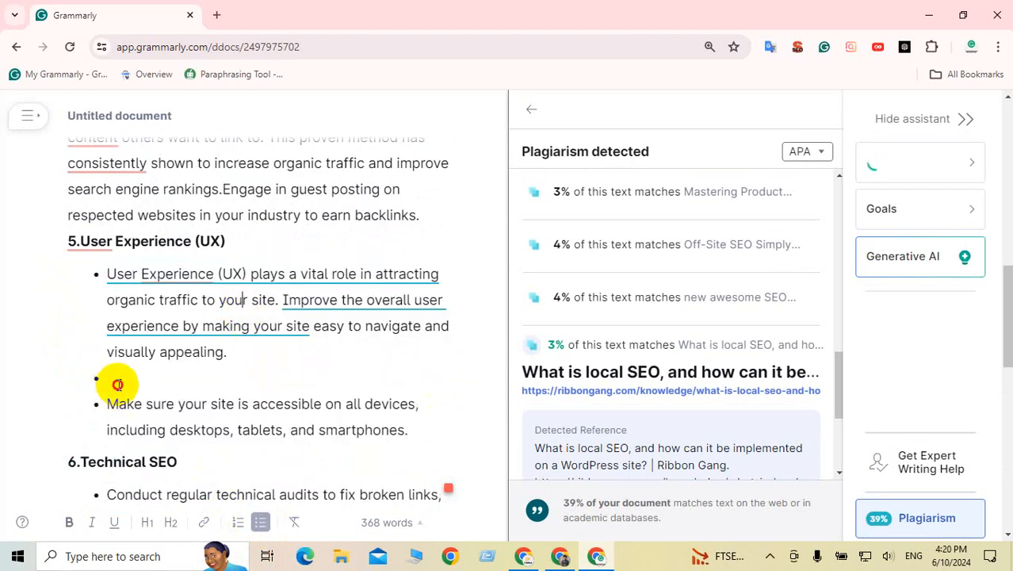
key(BackSpace)
key(BackSpace)
scroll(170, 368, up, 2)
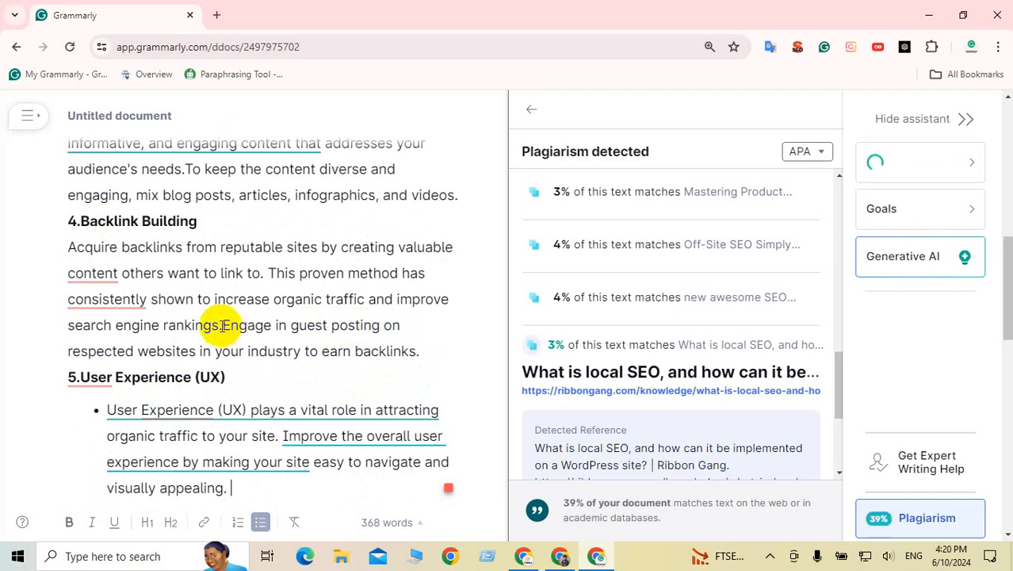
Step: Move 'Engage in guest posting' to its own line and bullet both Backlink Building paragraphs
click(224, 325)
key(Return)
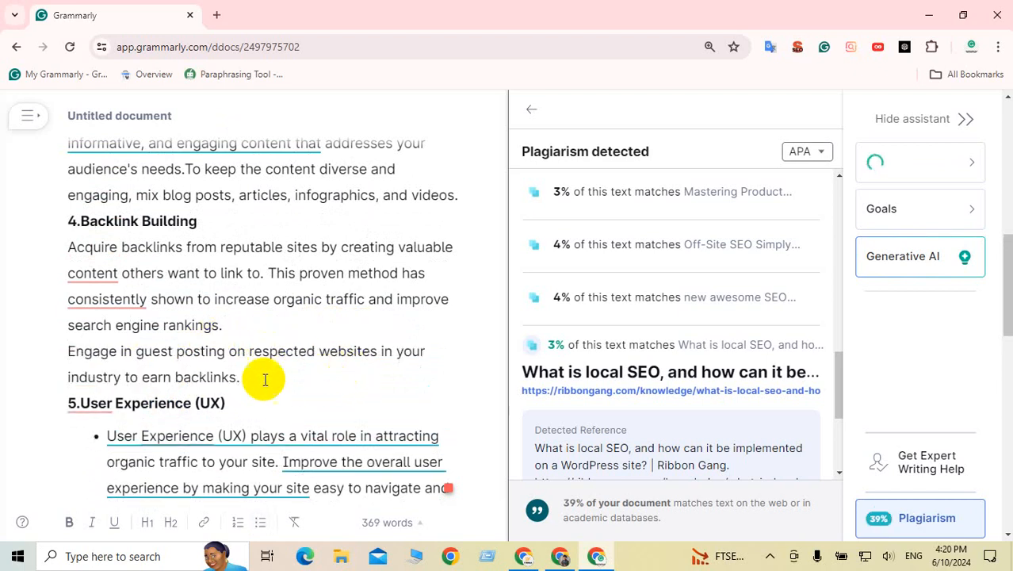
drag(245, 381, 65, 247)
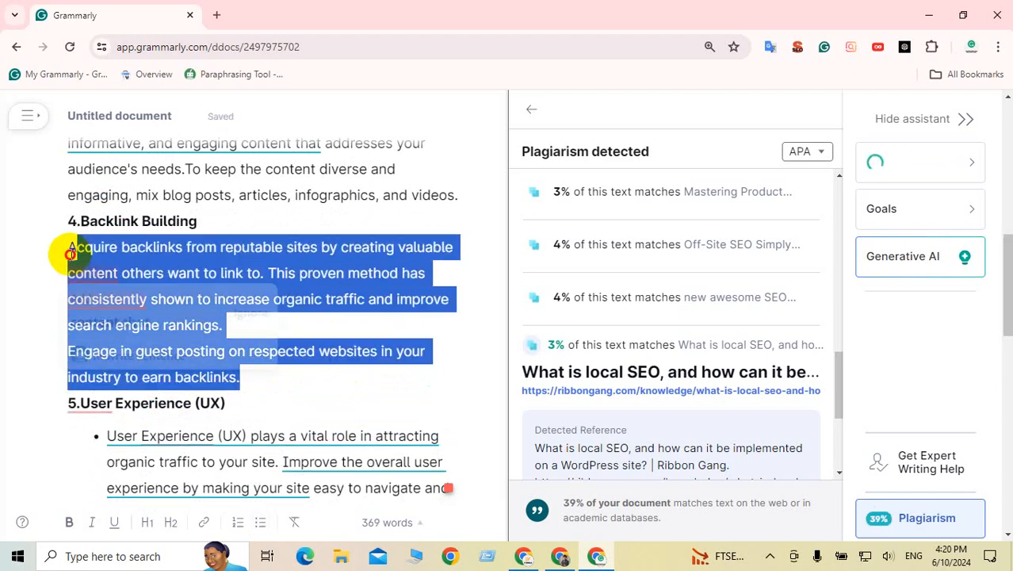
click(262, 525)
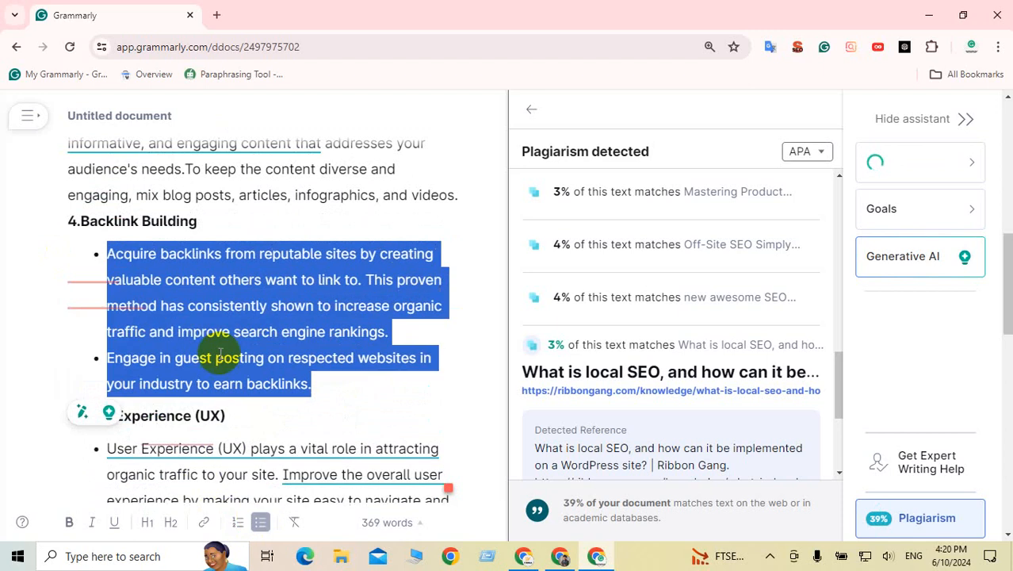
click(215, 331)
scroll(255, 347, up, 1)
scroll(255, 347, up, 2)
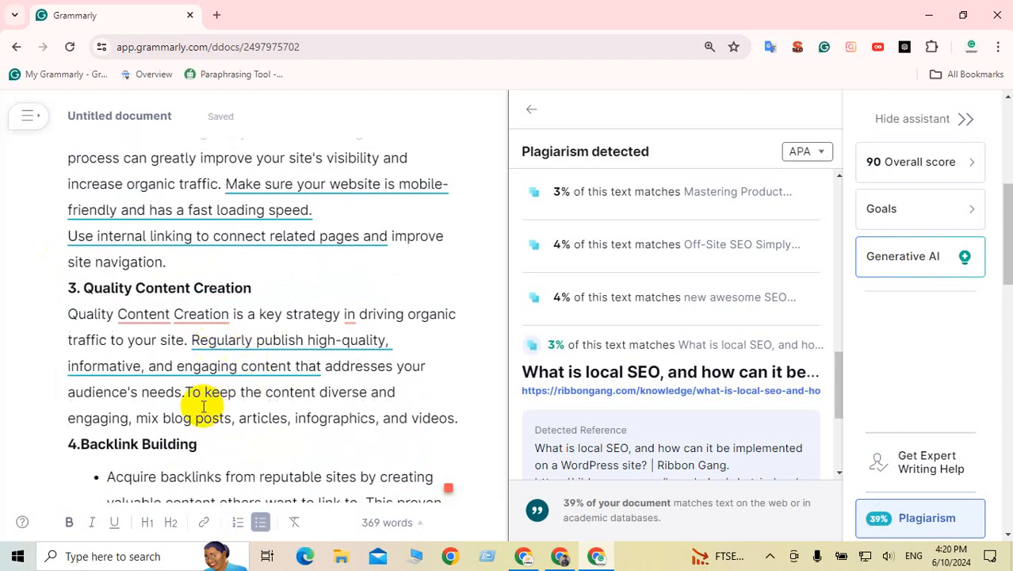
Step: Break the second Quality Content Creation sentence onto a new line and bullet the section
click(187, 391)
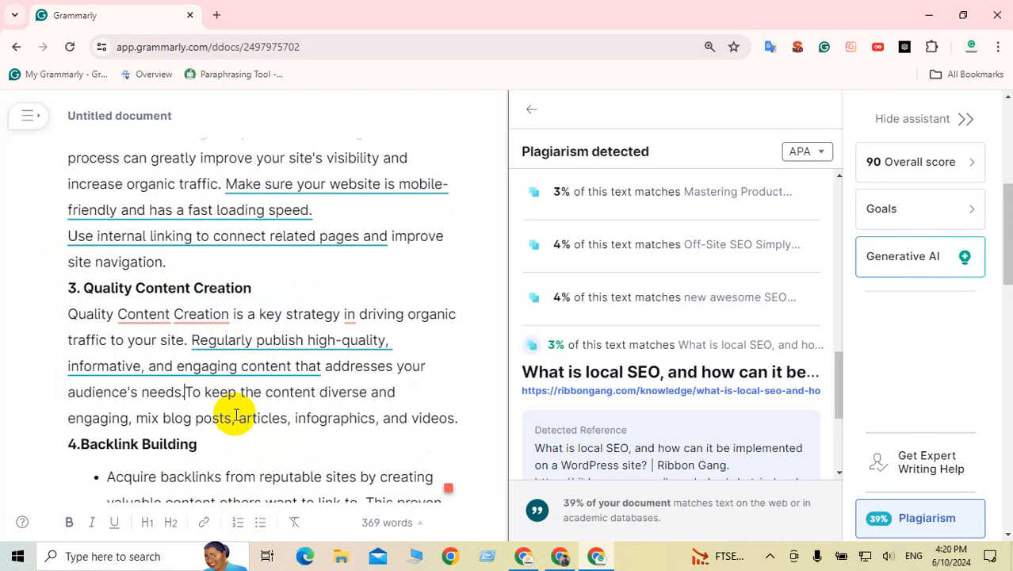
key(Return)
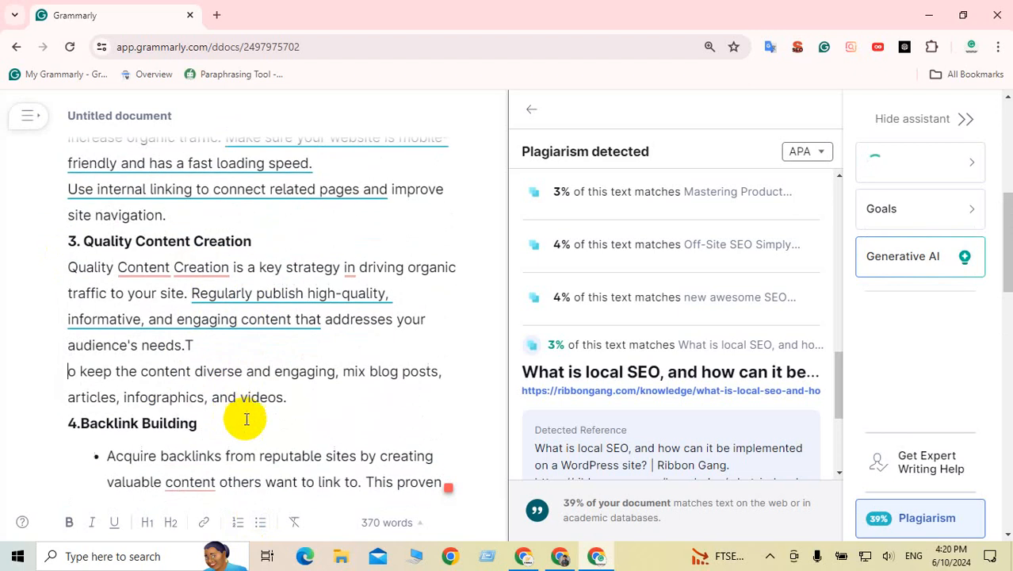
drag(214, 371, 68, 269)
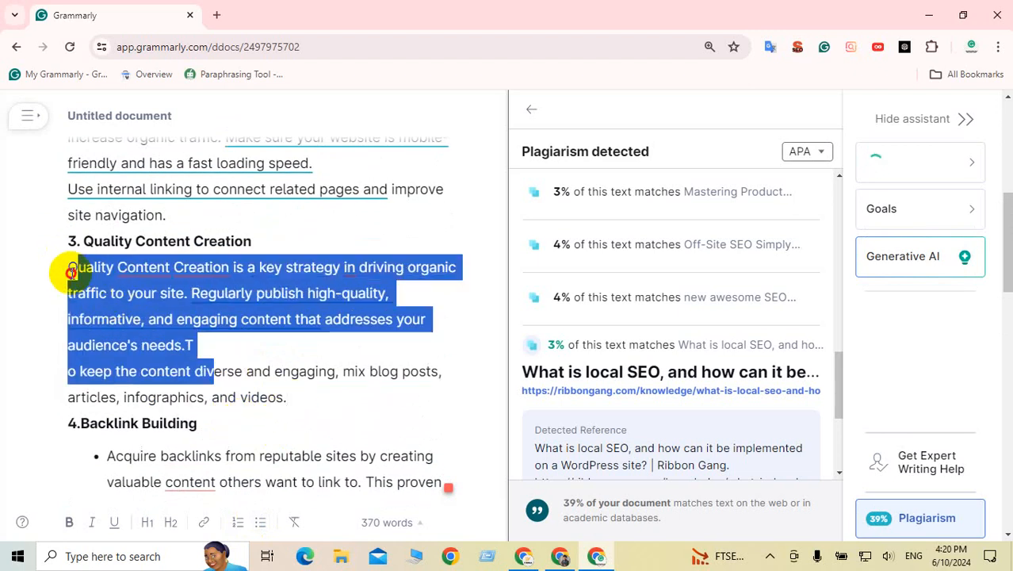
click(260, 522)
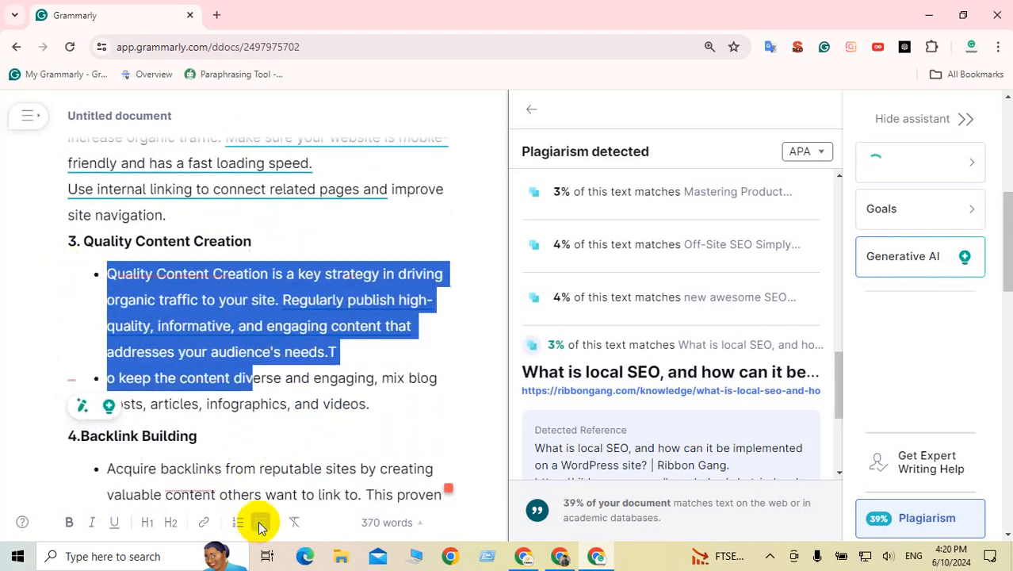
click(262, 357)
scroll(256, 335, up, 3)
scroll(255, 336, up, 2)
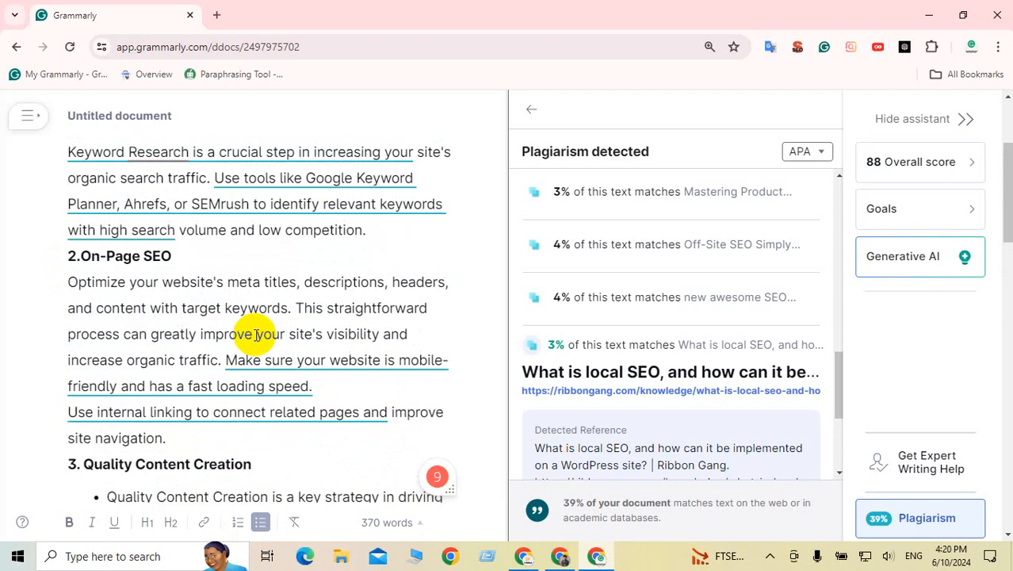
Step: Put 'Make sure your website' on its own line and bullet the three On-Page SEO paragraphs
click(228, 361)
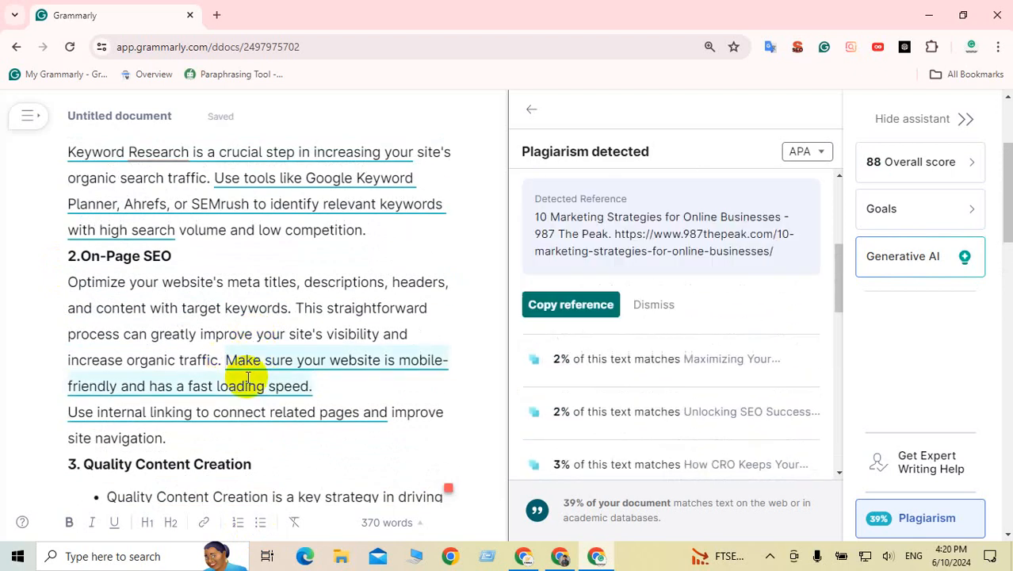
key(Return)
drag(166, 449, 73, 267)
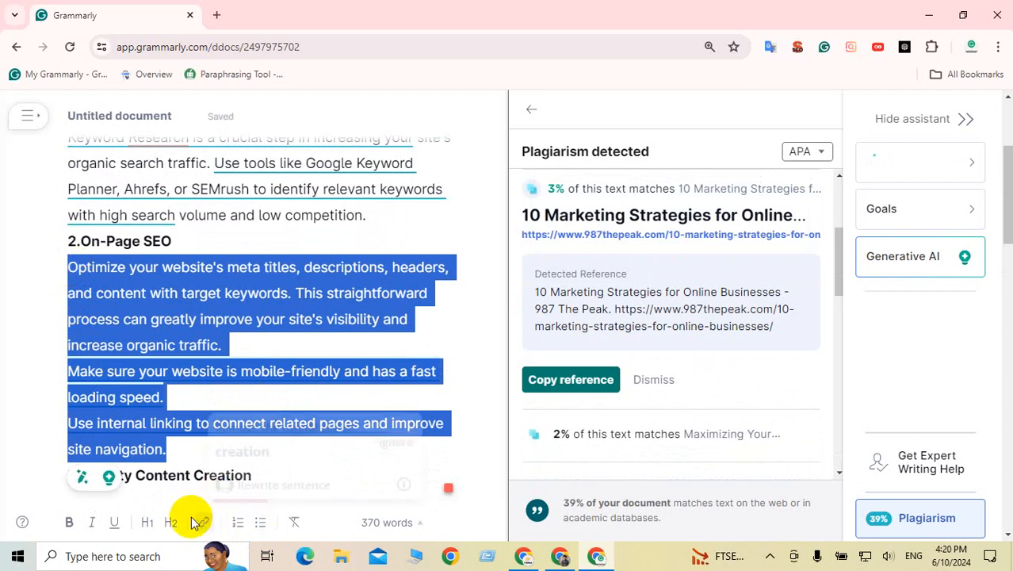
click(259, 522)
click(238, 362)
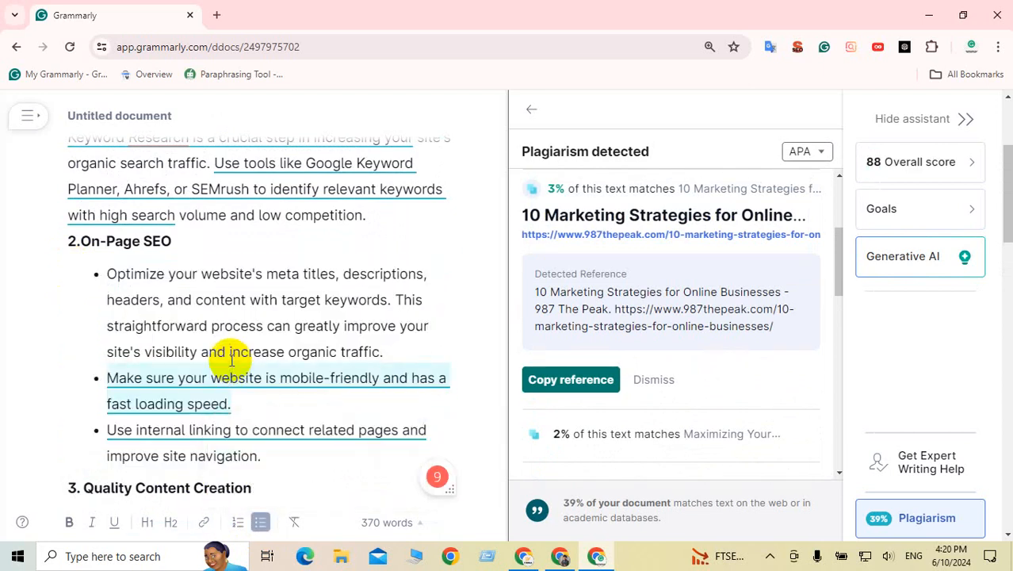
Step: Fix the Quality Content bullet so it reads 'To keep the content diverse and engaging'
scroll(233, 361, down, 2)
scroll(232, 361, down, 1)
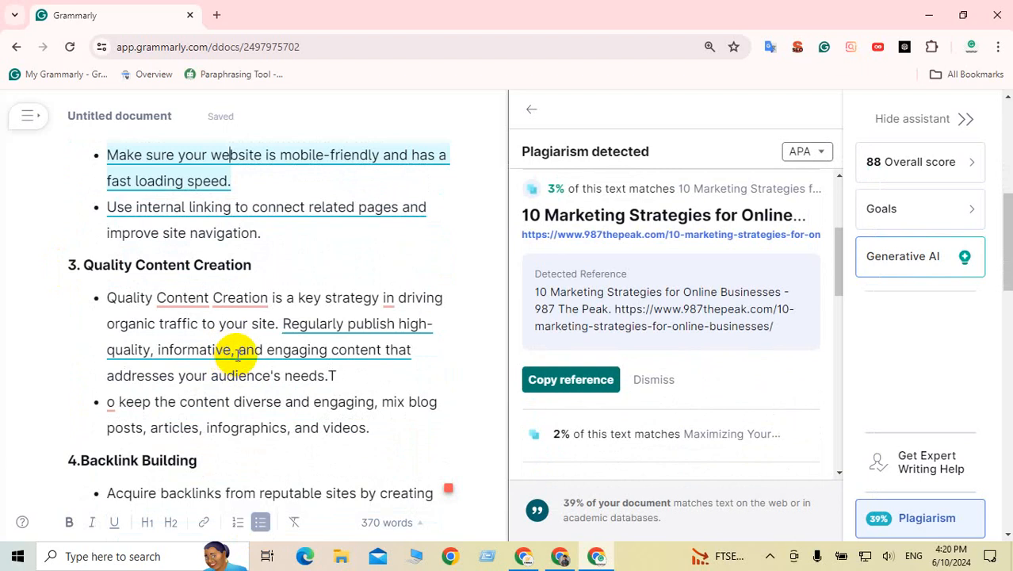
scroll(228, 339, up, 2)
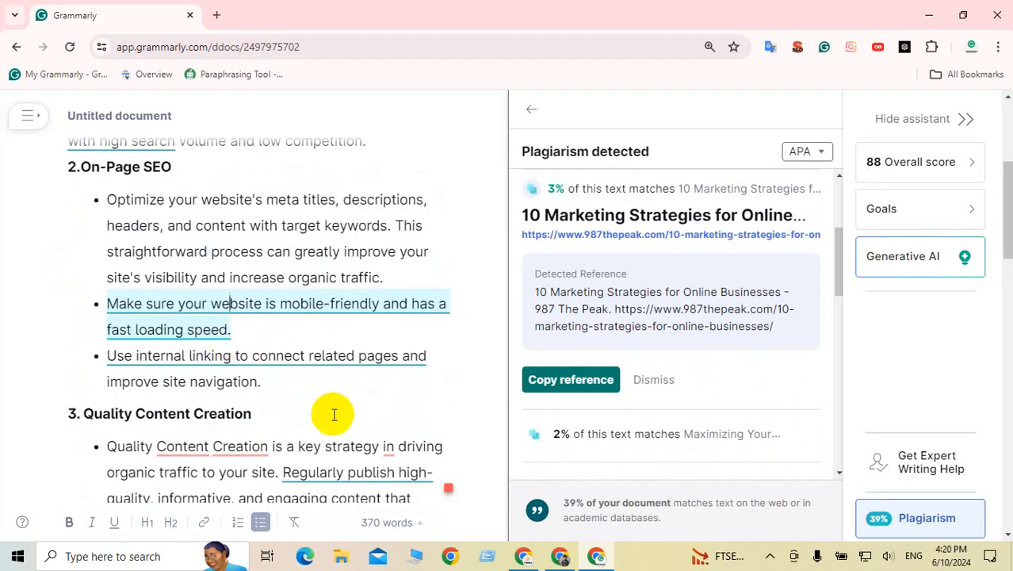
scroll(334, 414, down, 2)
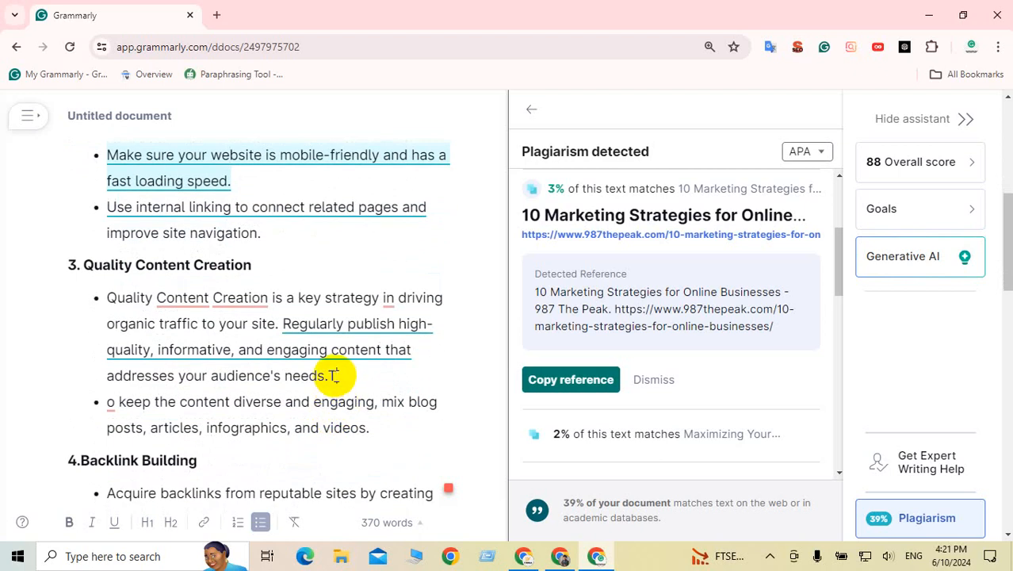
key(BackSpace)
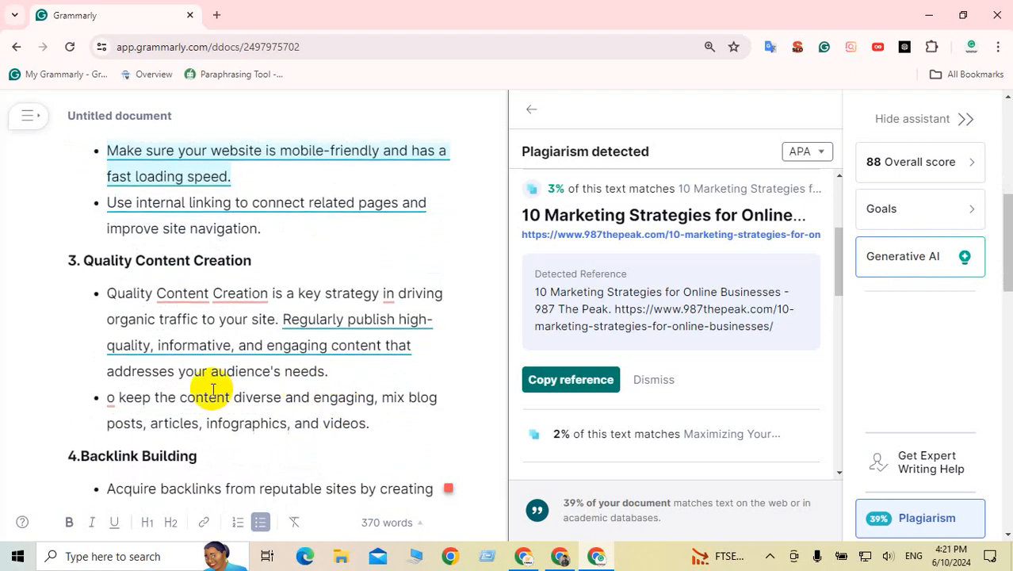
click(110, 401)
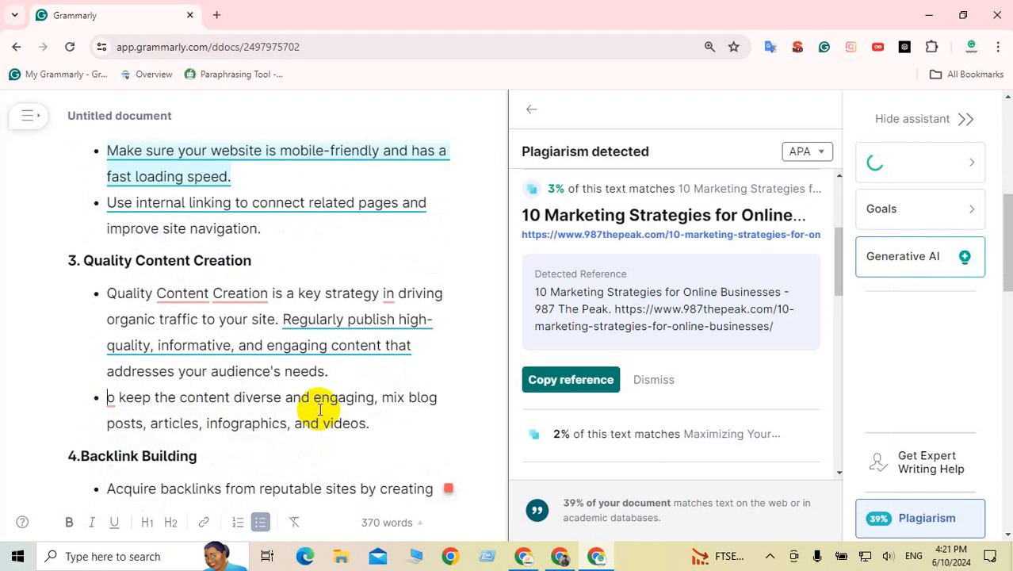
text(T)
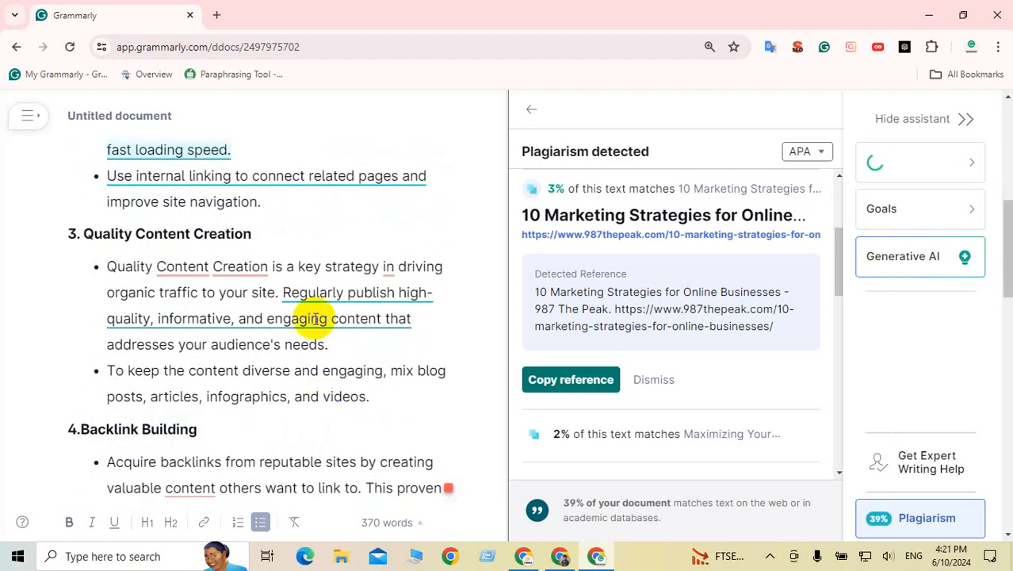
Step: Review the plagiarism match for the SEMrush sentence under Essential Strategies for Ranking Your Blog Higher
scroll(315, 316, up, 4)
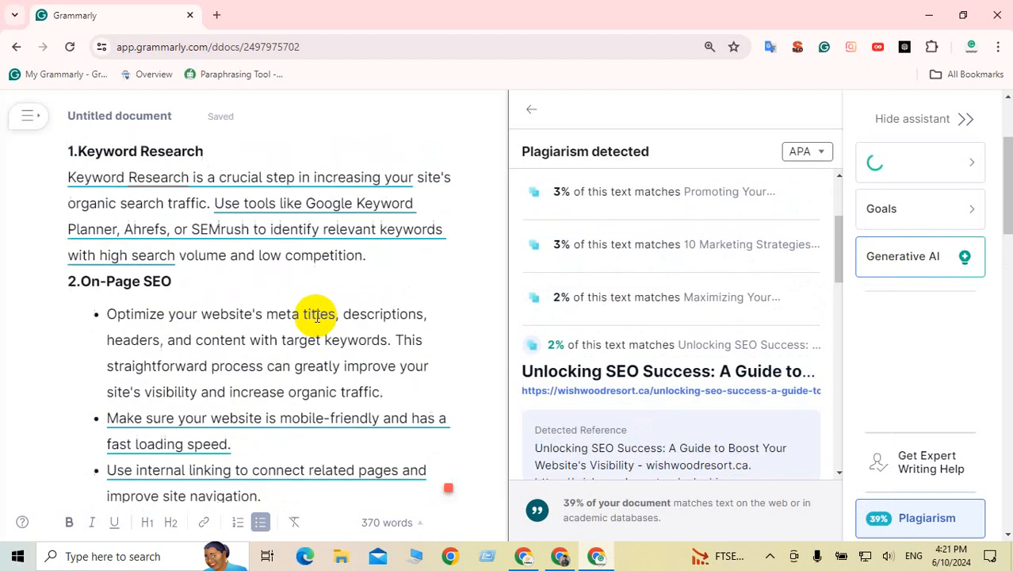
scroll(315, 316, up, 1)
click(235, 306)
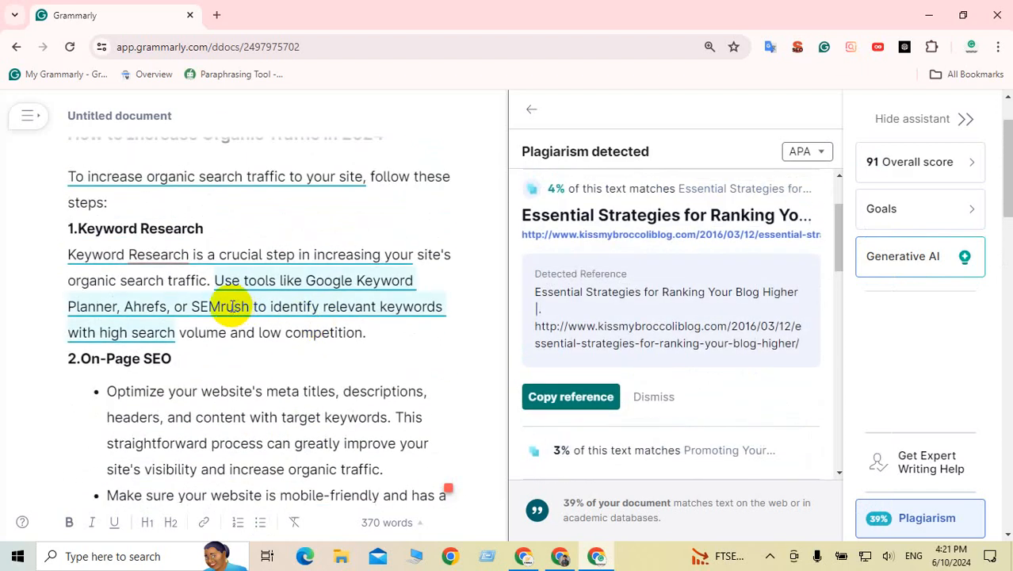
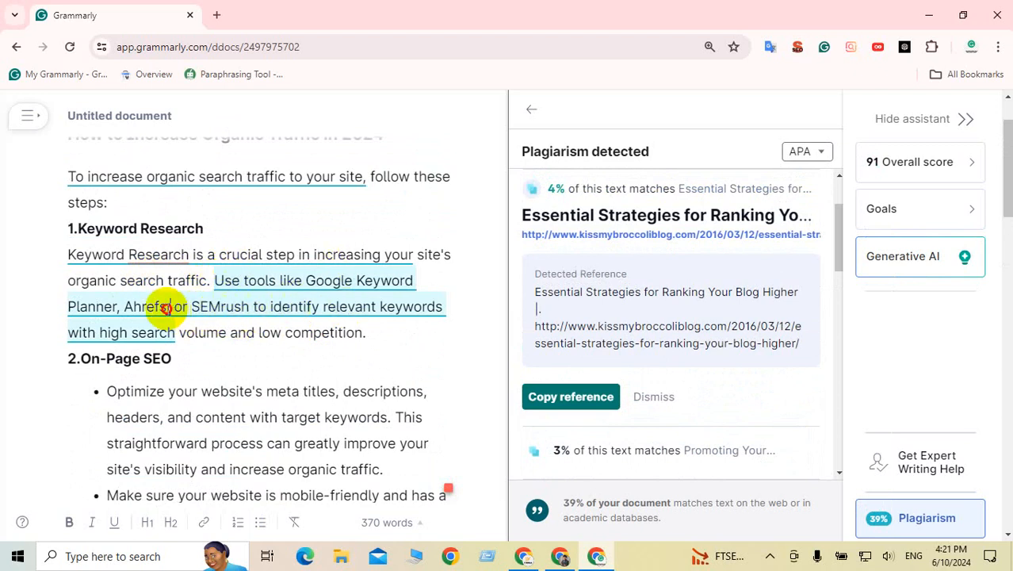
Step: Move 'Ahrefs,' ahead of Google Keyword Planner in the tools list and remove the extra space
drag(168, 308, 135, 306)
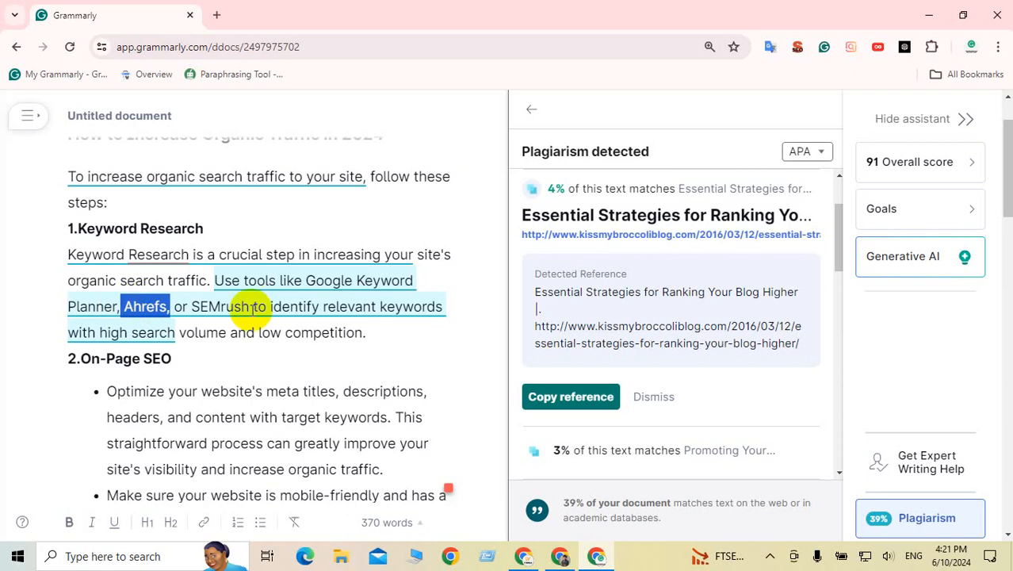
key(BackSpace)
click(308, 286)
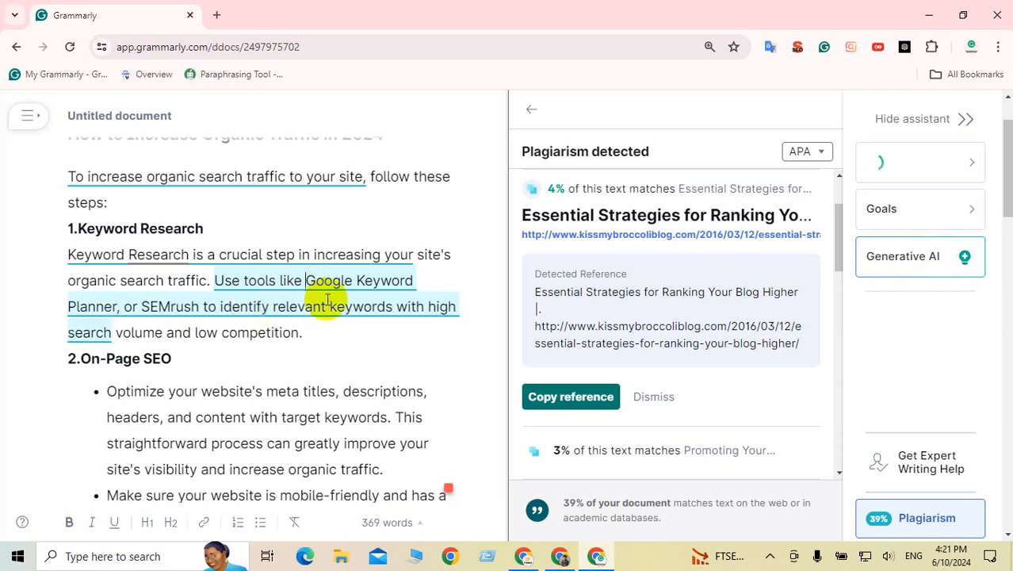
text(Ahrefs,)
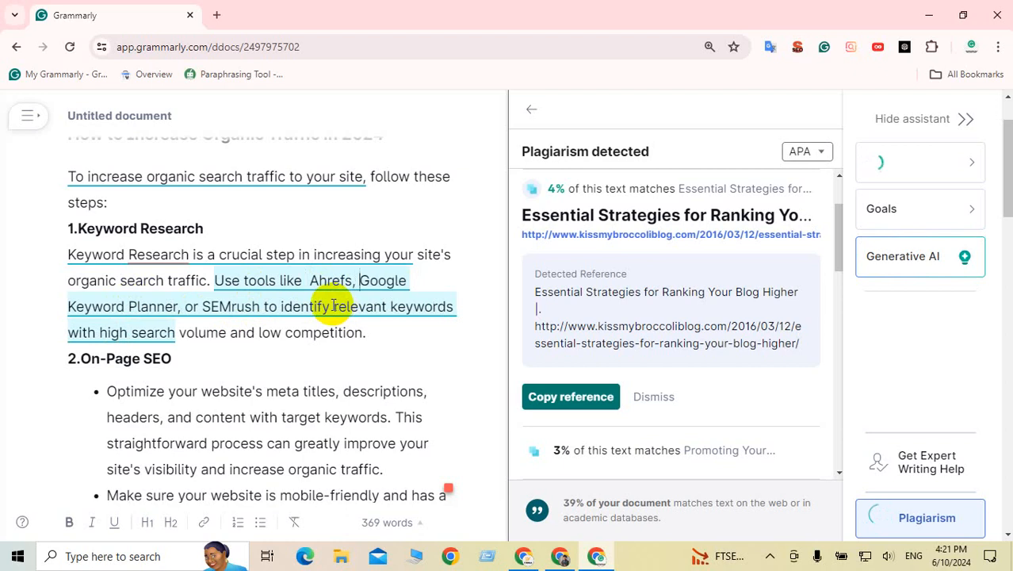
click(308, 283)
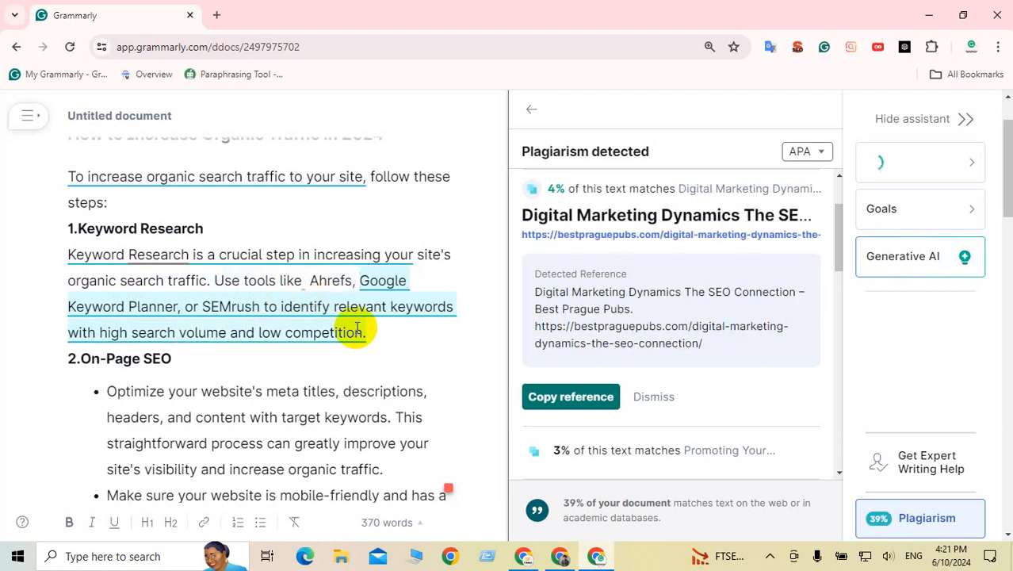
key(BackSpace)
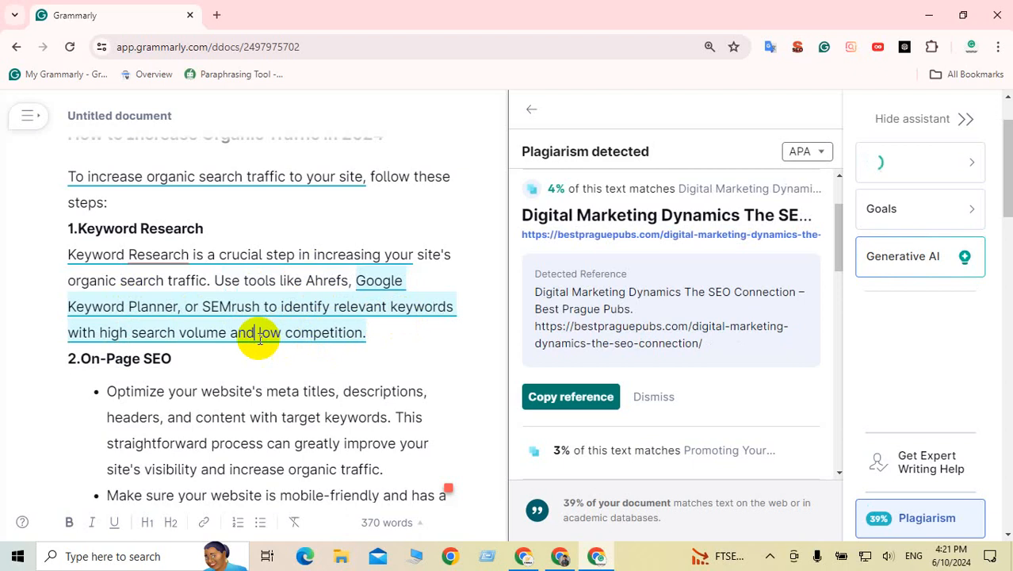
Step: Add a comma after 'search volume' in the Keyword Research paragraph
click(227, 333)
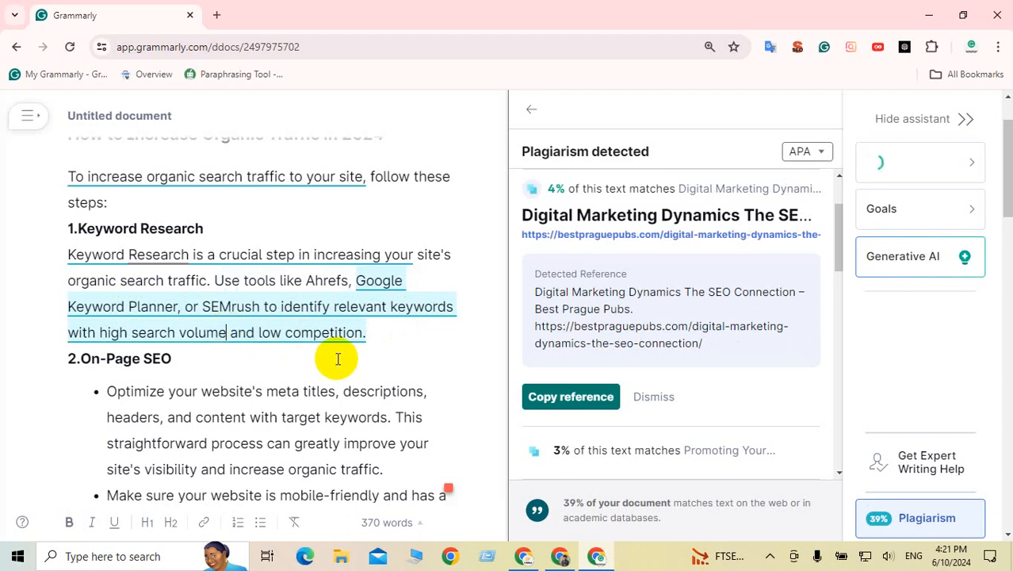
text(,)
scroll(353, 321, up, 1)
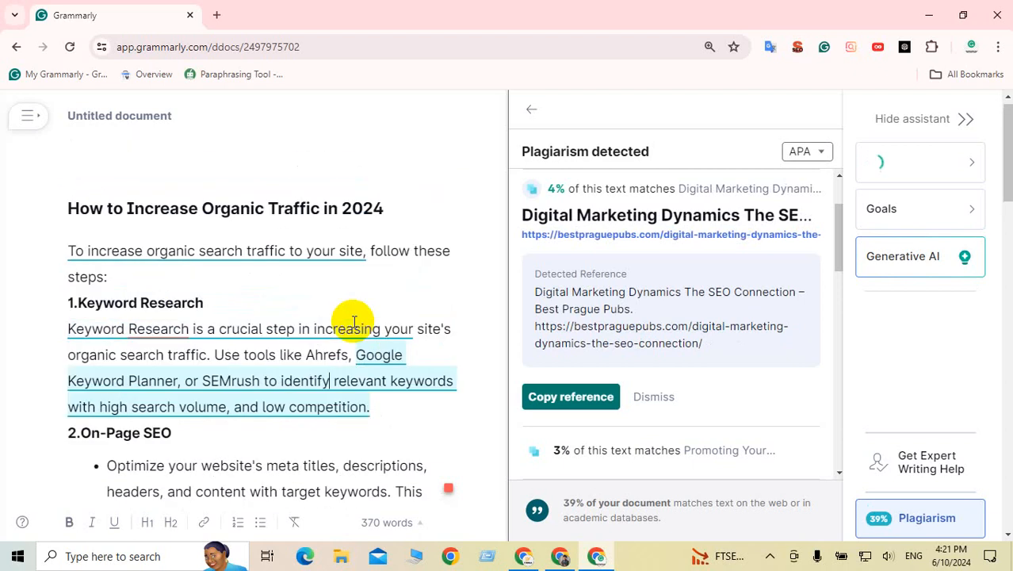
Step: Bold the opening line 'To increase organic search traffic to your site, follow these steps:'
click(247, 267)
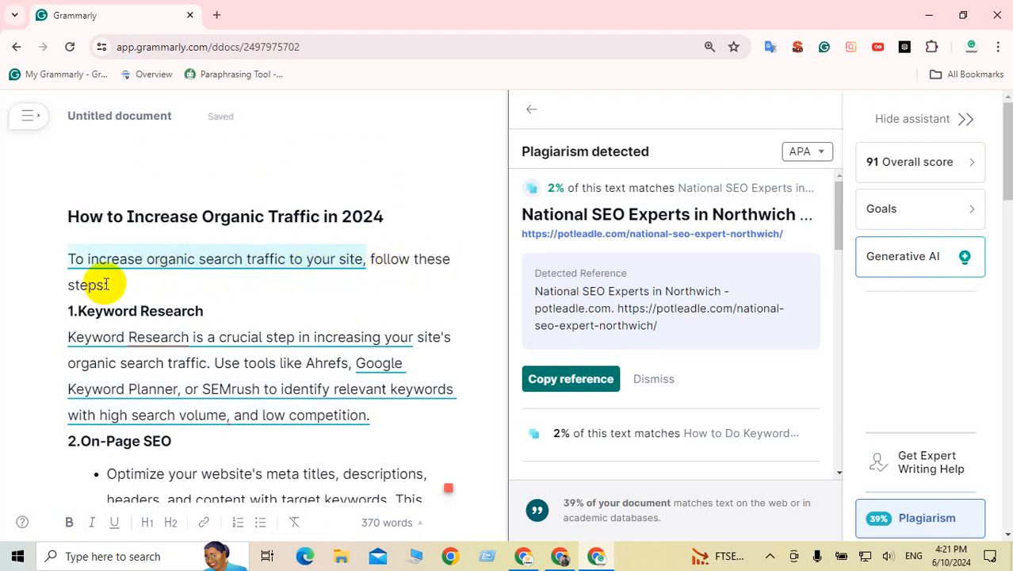
triple_click(74, 285)
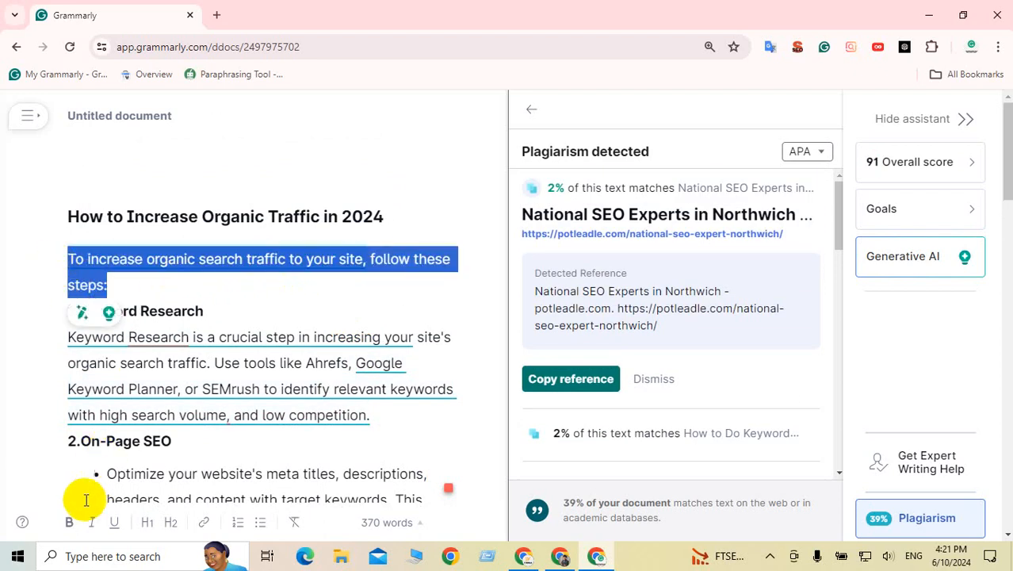
click(72, 521)
click(154, 415)
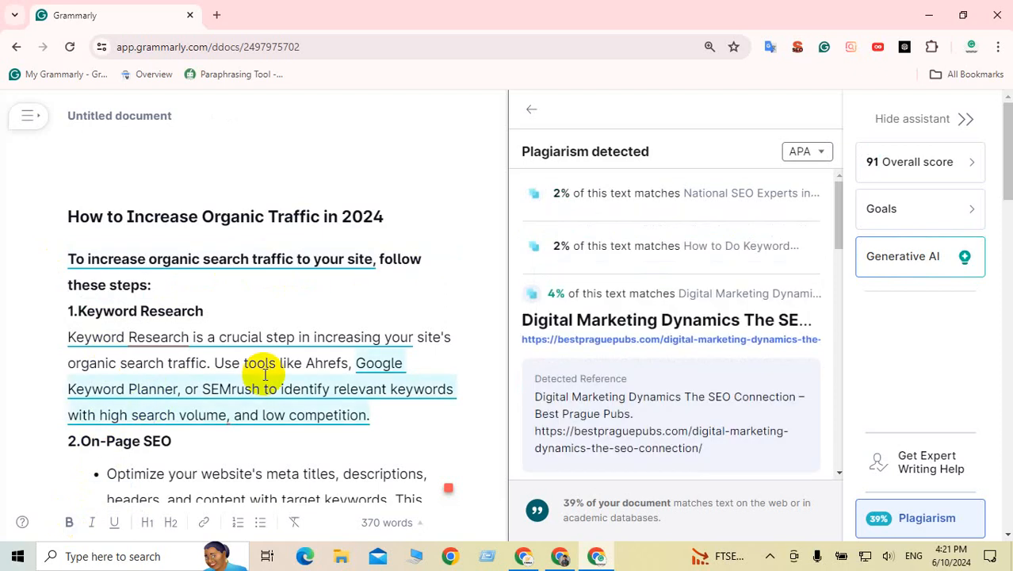
Step: Review the keyword research plagiarism matches, then select the whole article
scroll(265, 374, down, 1)
click(248, 340)
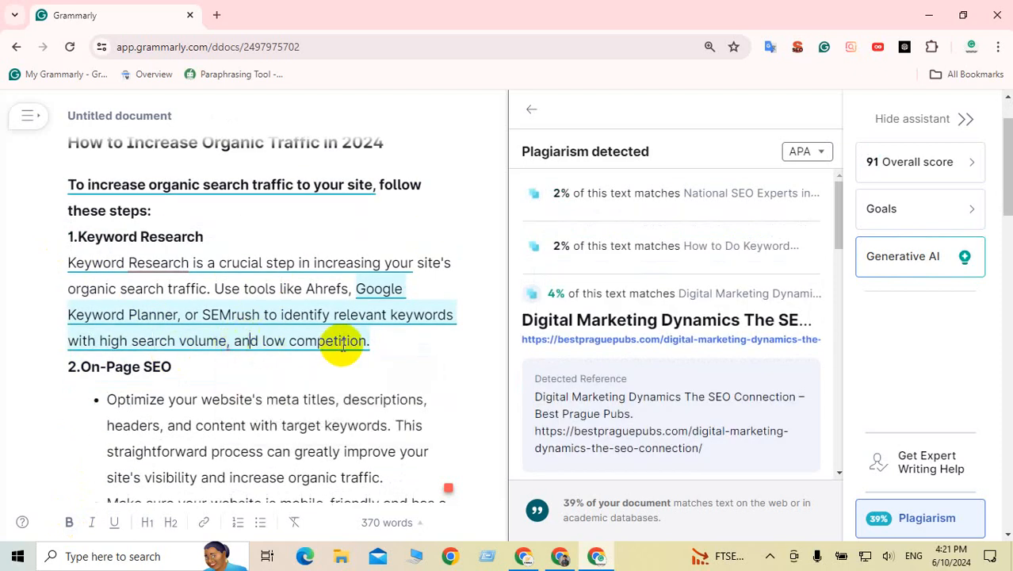
click(606, 248)
click(623, 197)
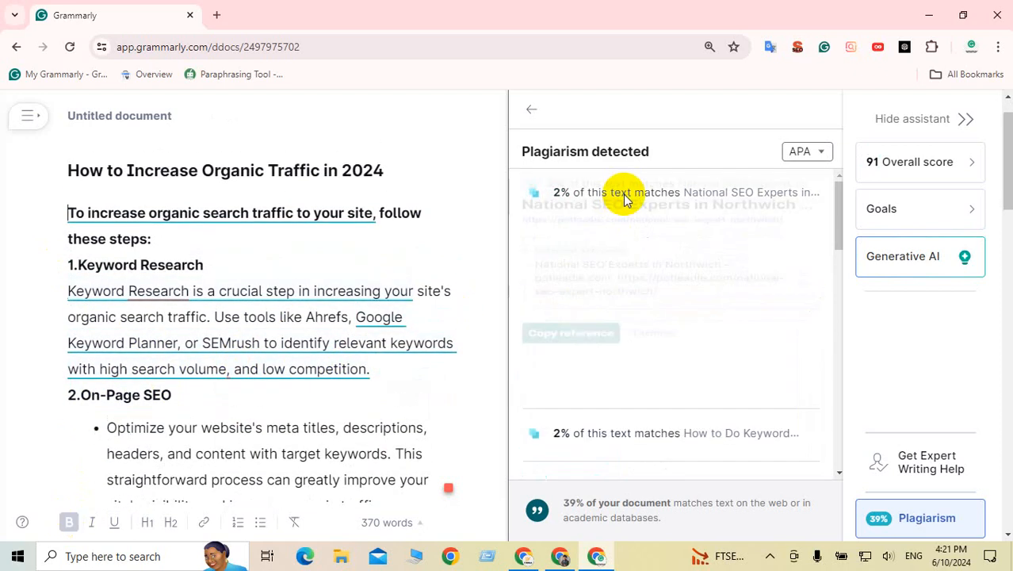
click(283, 334)
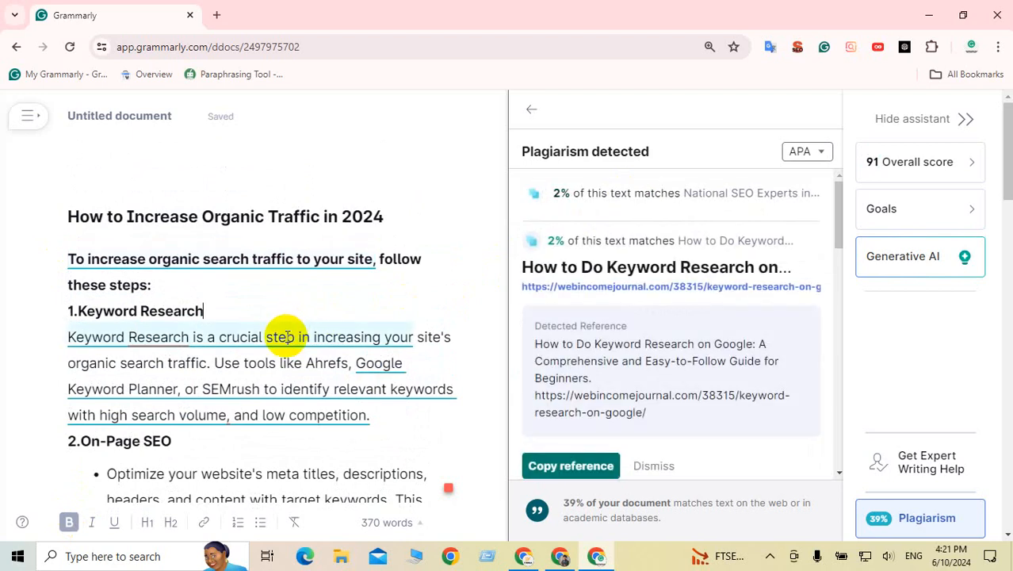
key(ctrl+a)
key(ctrl+c)
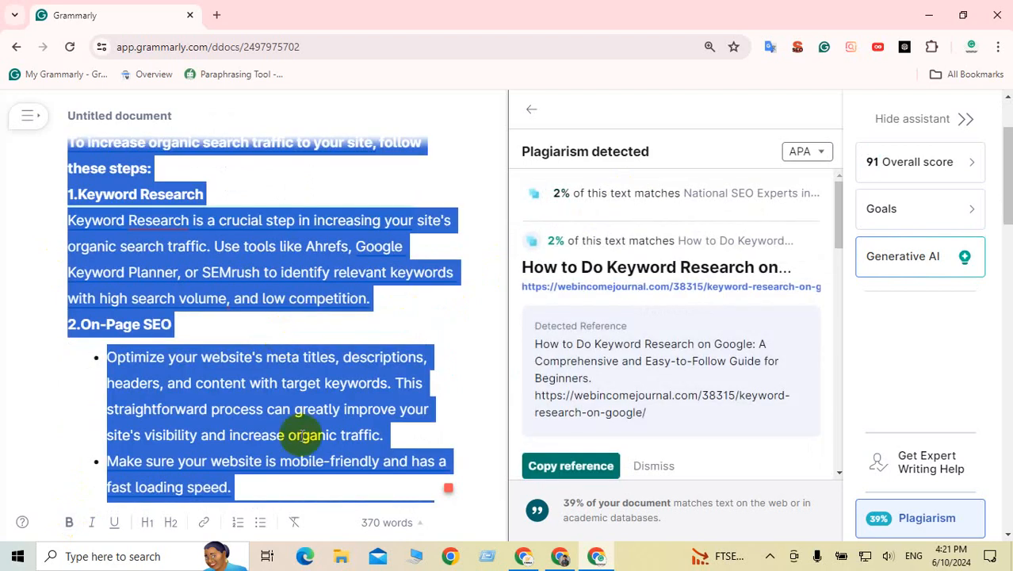
Step: Paste the copied article as a new answer on the Quora organic search traffic question
click(538, 561)
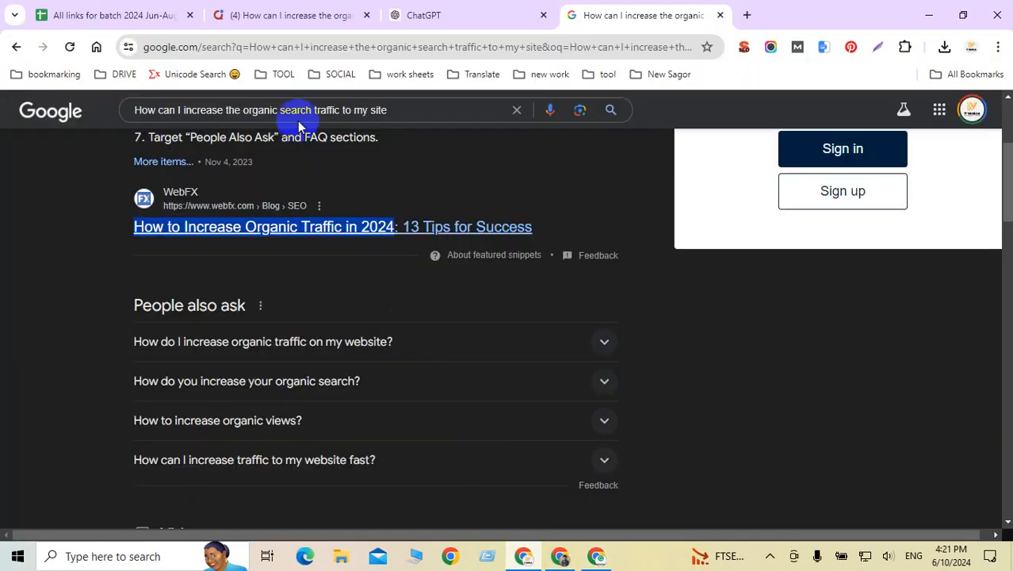
click(297, 16)
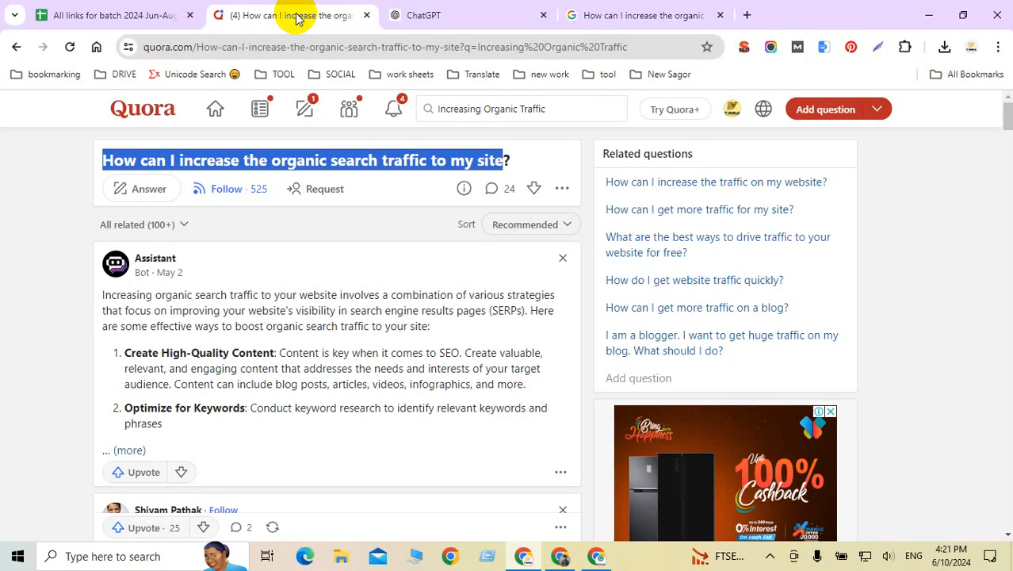
click(156, 193)
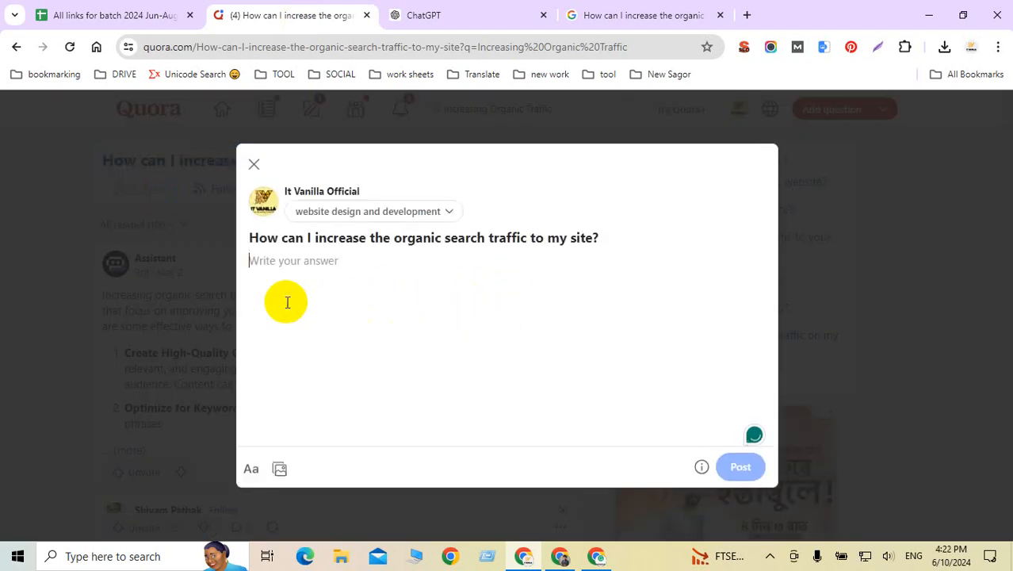
key(ctrl+v)
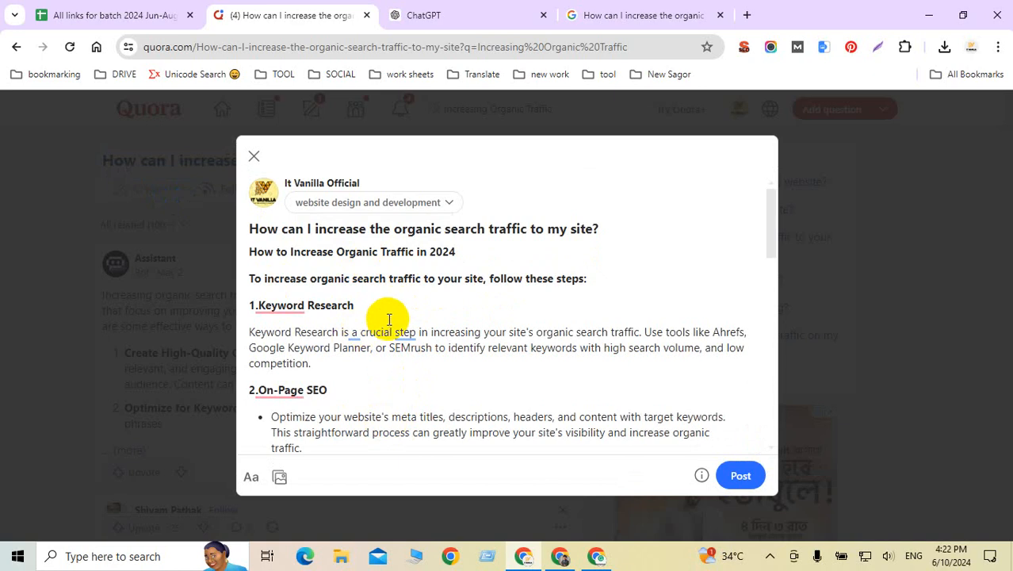
mouse_move(404, 333)
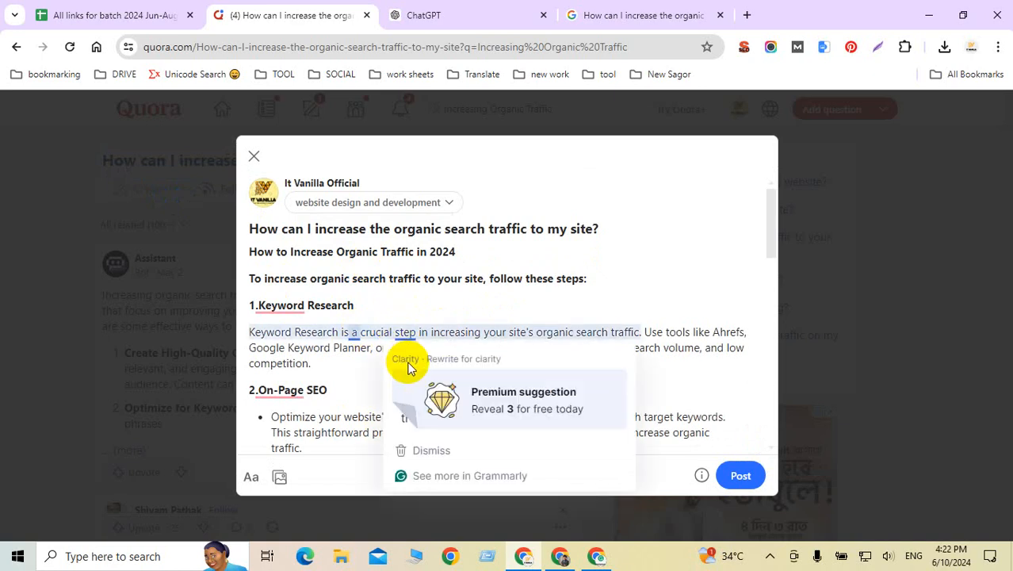
scroll(313, 361, down, 1)
scroll(311, 363, down, 10)
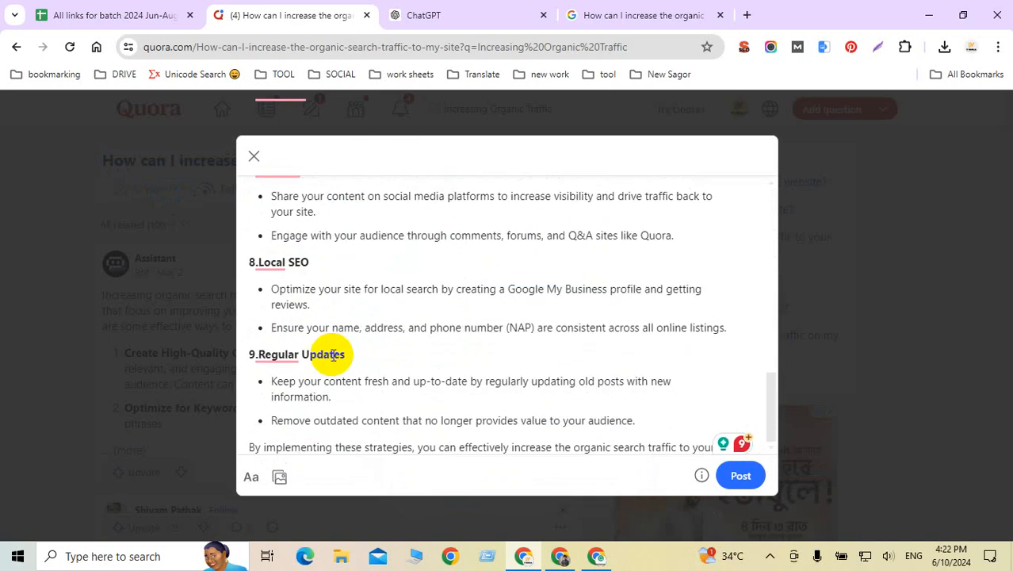
scroll(346, 355, up, 10)
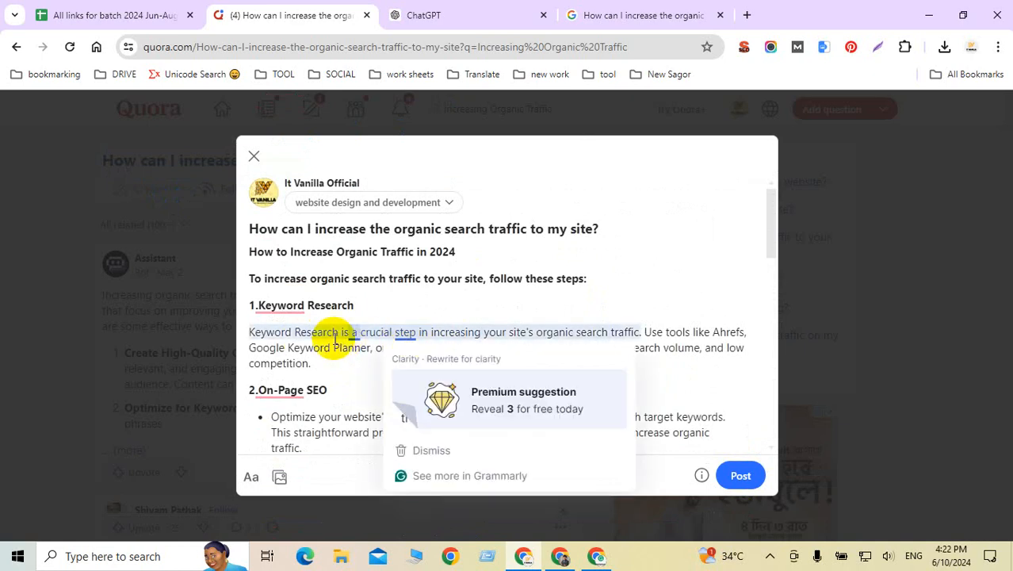
Step: Add the missing space after the number in the Backlink Building, User Experience and Technical SEO headings
mouse_move(262, 309)
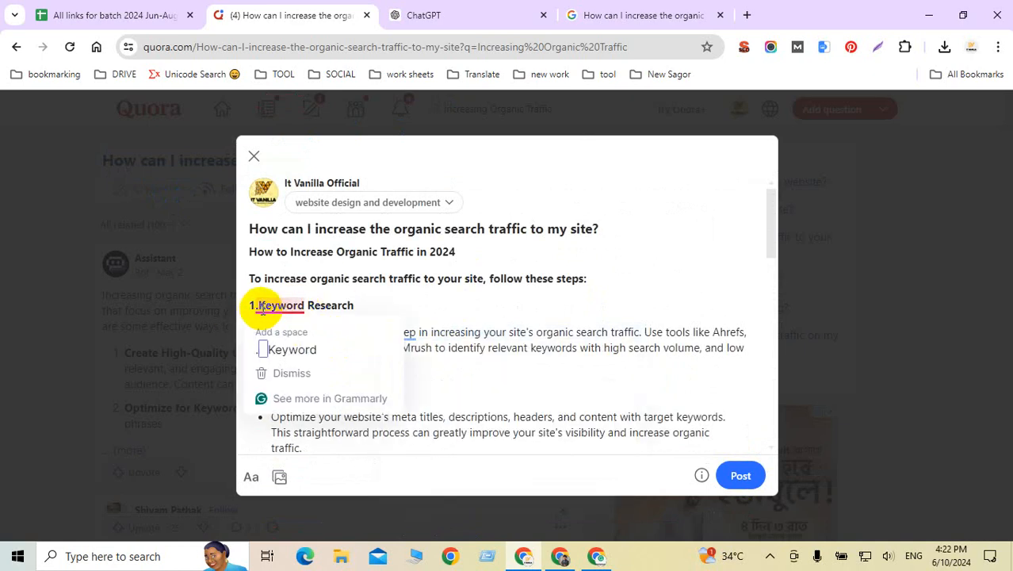
scroll(269, 318, down, 2)
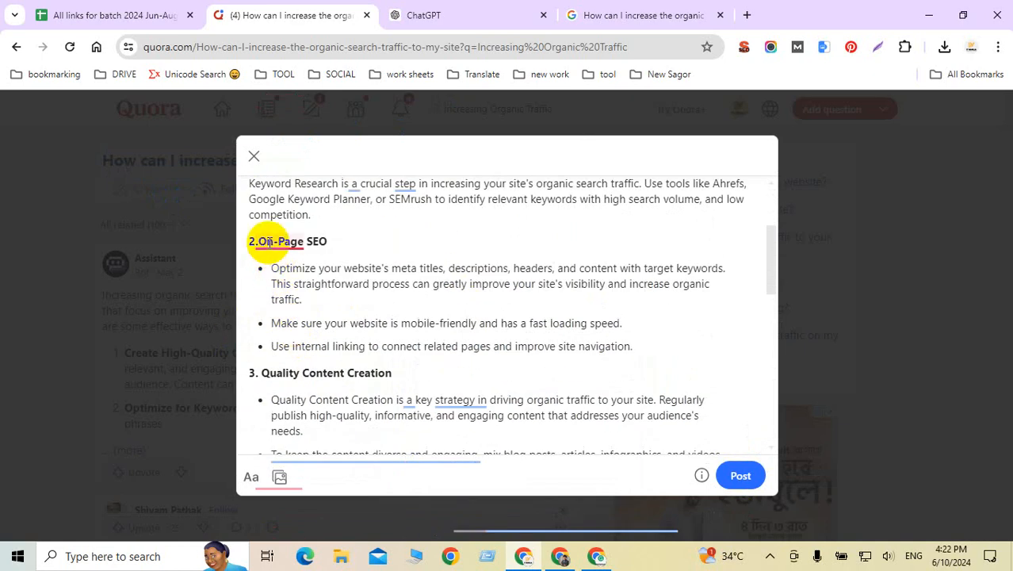
scroll(269, 277, down, 3)
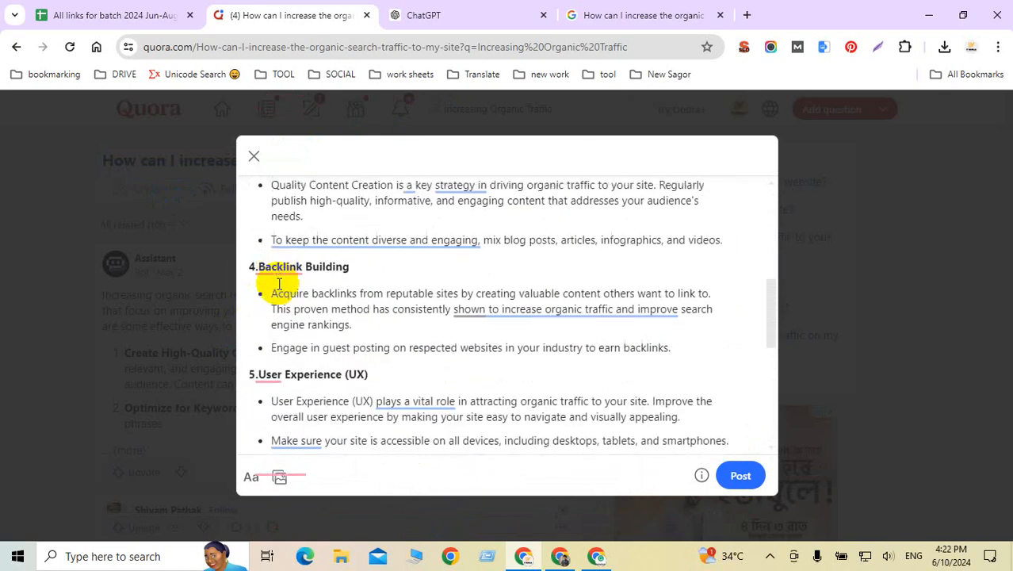
mouse_move(267, 266)
click(279, 299)
scroll(285, 296, down, 1)
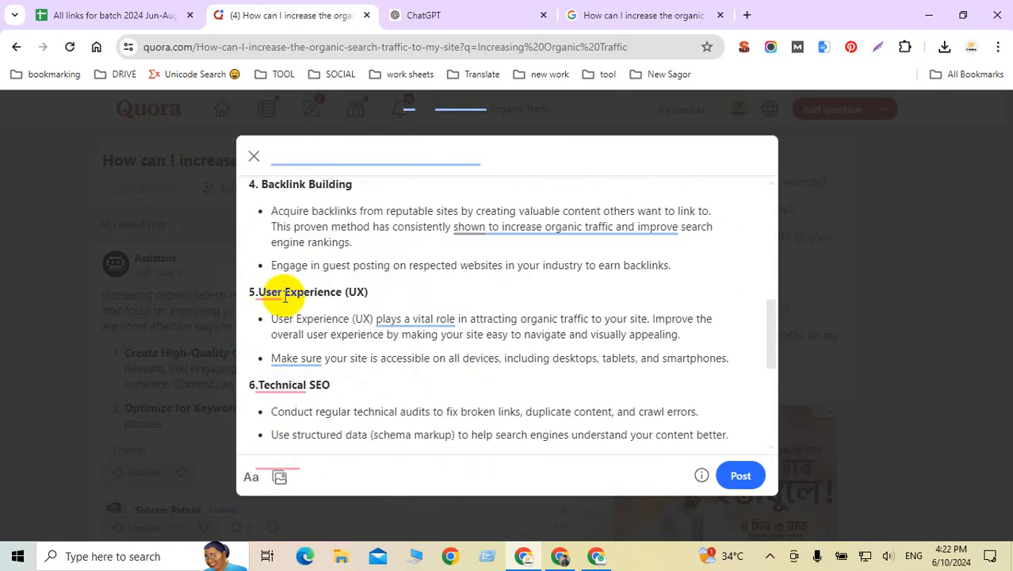
mouse_move(284, 295)
click(277, 333)
scroll(275, 311, down, 1)
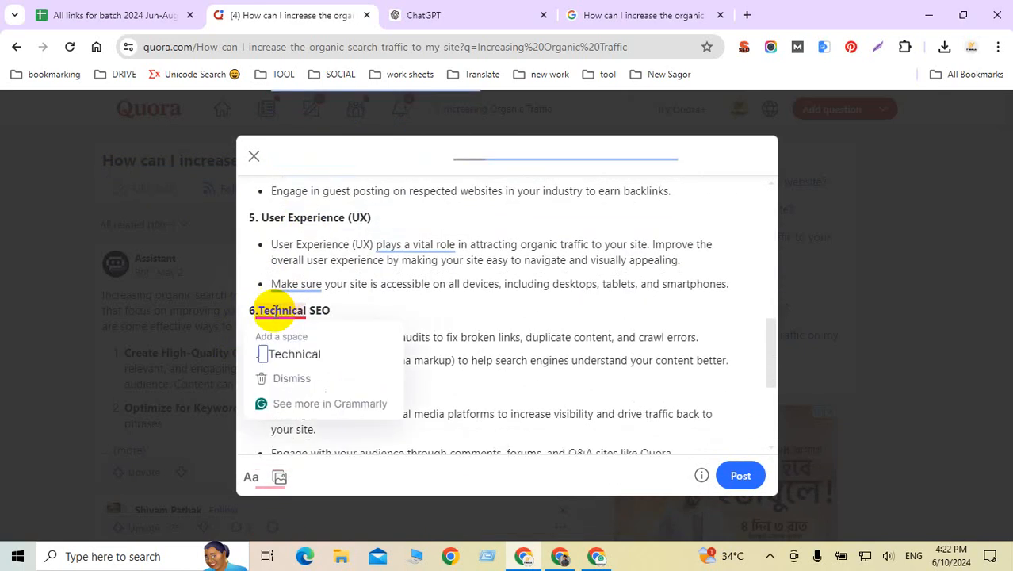
click(273, 352)
Step: Add the missing space after the number in the Content, Local and Regular headings
scroll(305, 328, down, 2)
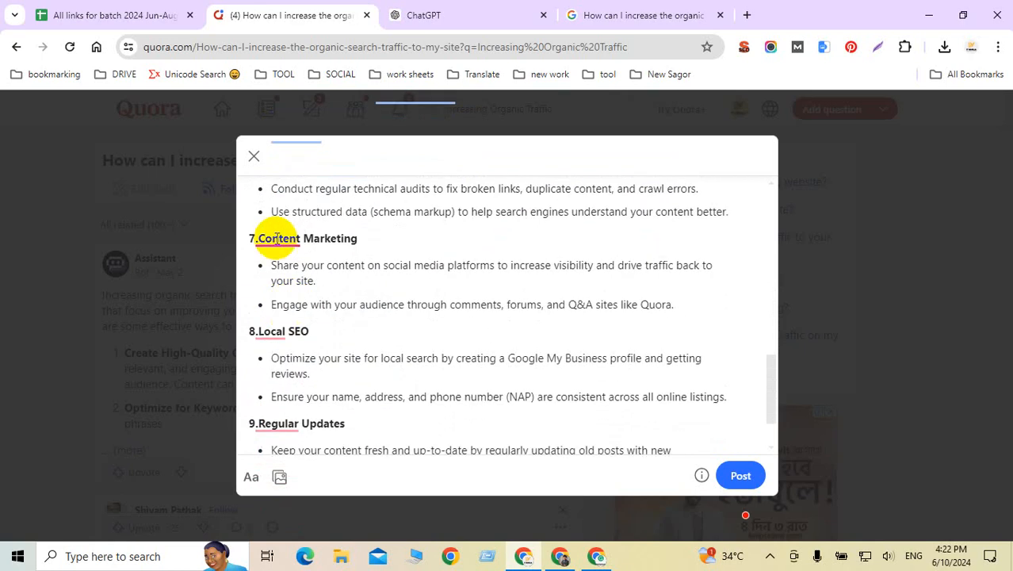
mouse_move(277, 237)
click(271, 281)
mouse_move(275, 331)
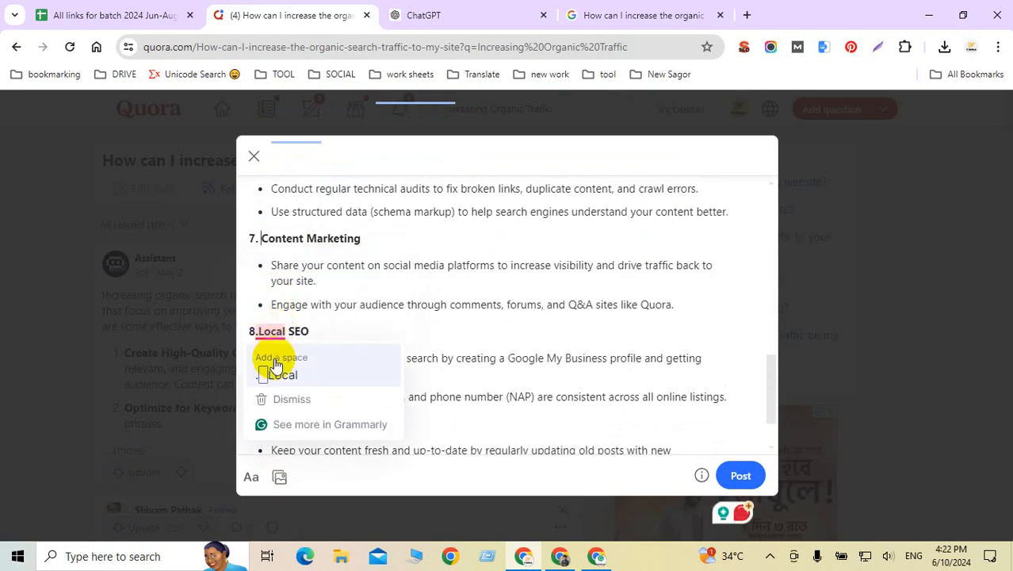
click(281, 373)
scroll(270, 343, down, 1)
mouse_move(272, 351)
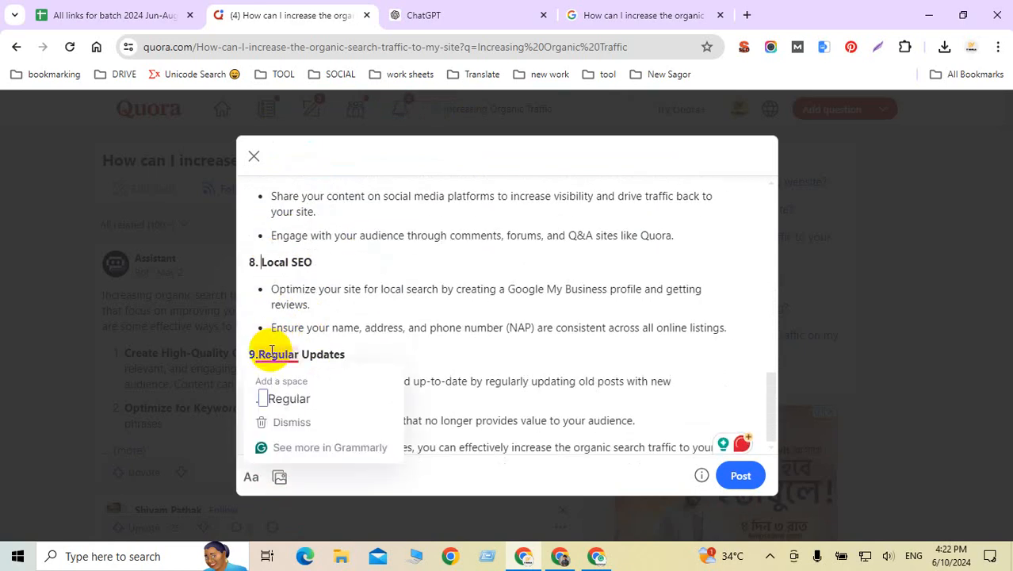
click(277, 395)
Step: Select 'Increase Organic Traffic' in the answer's title heading
scroll(330, 333, up, 15)
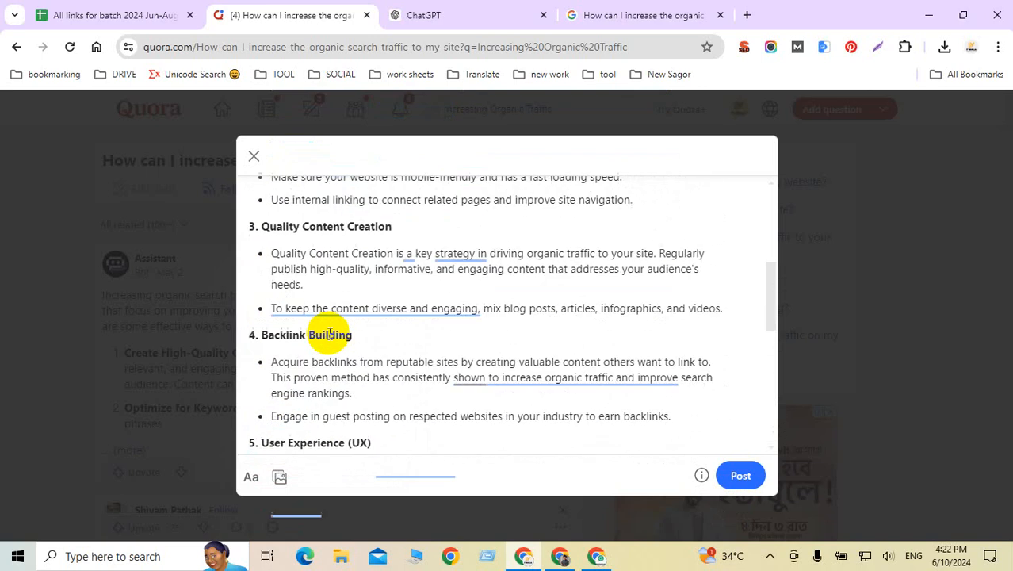
scroll(330, 334, down, 8)
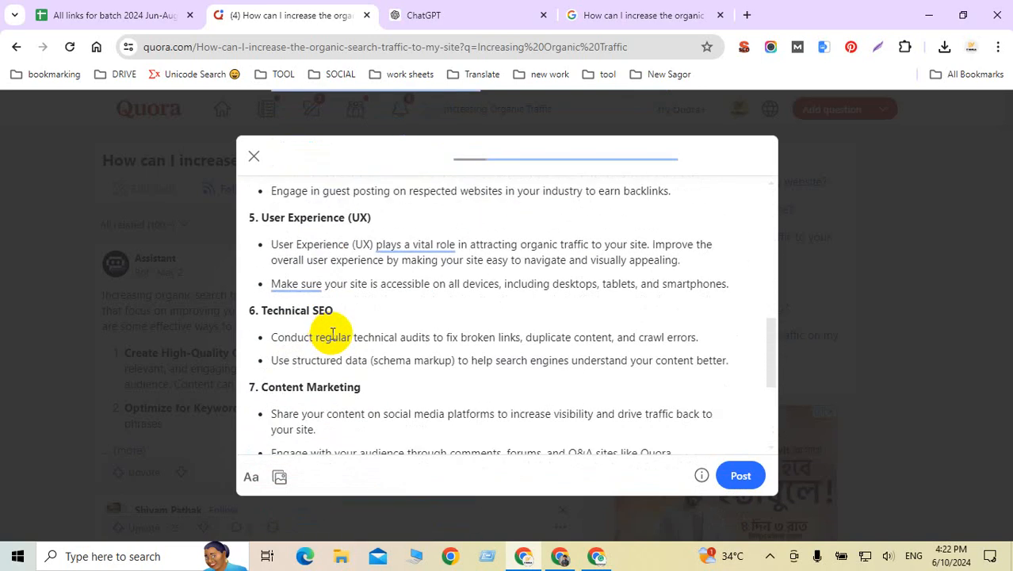
scroll(333, 334, down, 3)
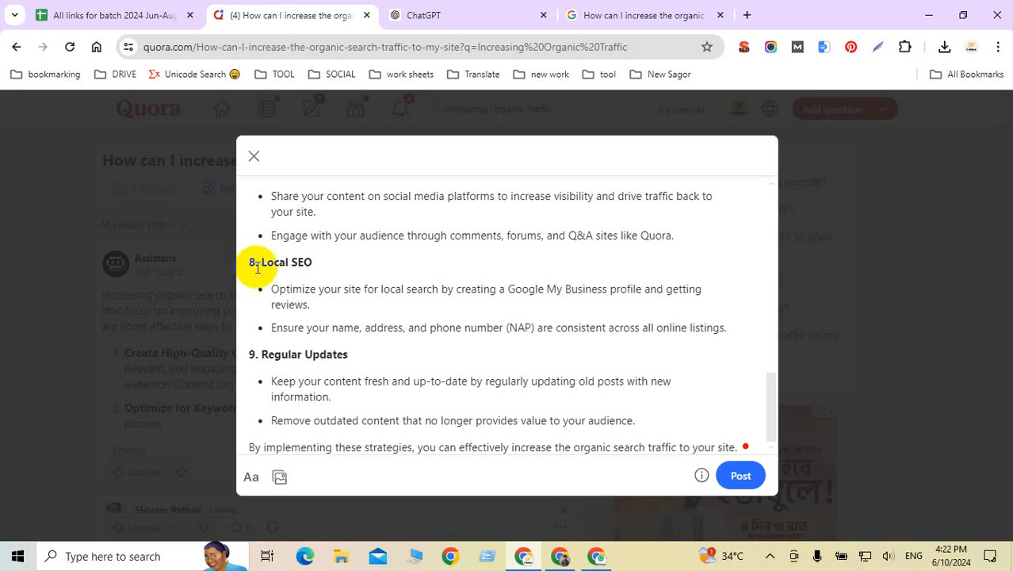
scroll(445, 314, up, 8)
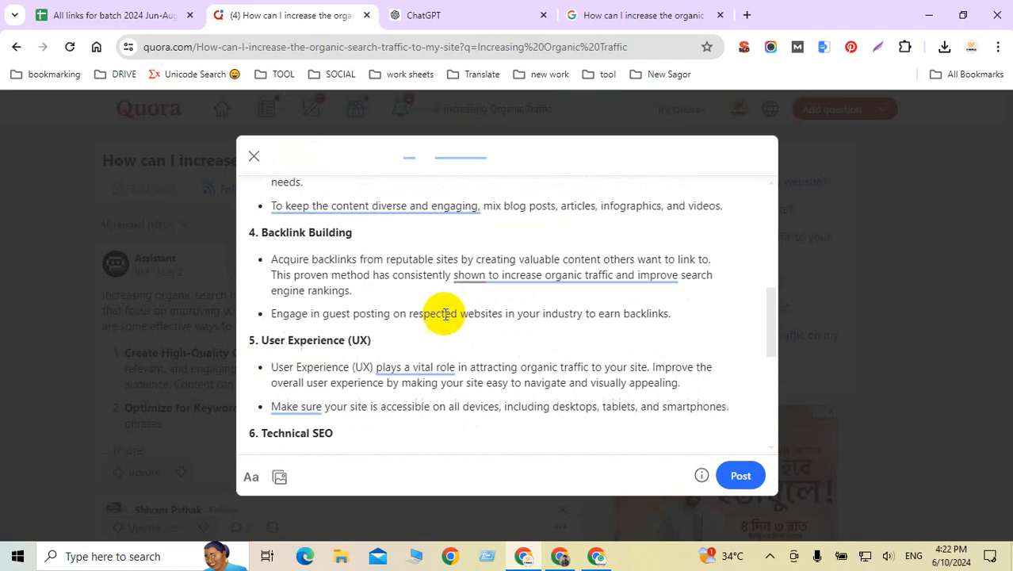
scroll(445, 314, up, 5)
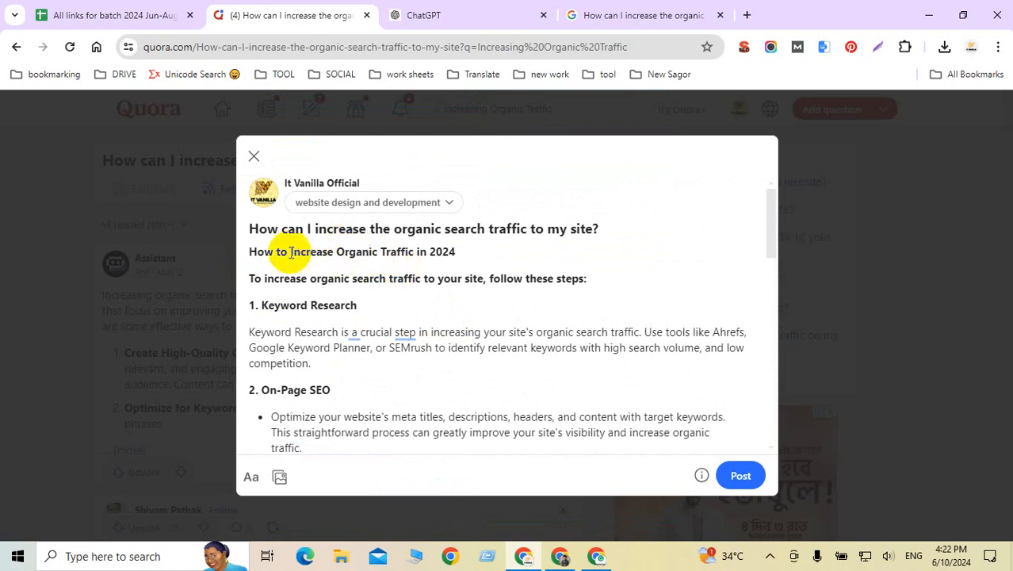
drag(291, 252, 415, 252)
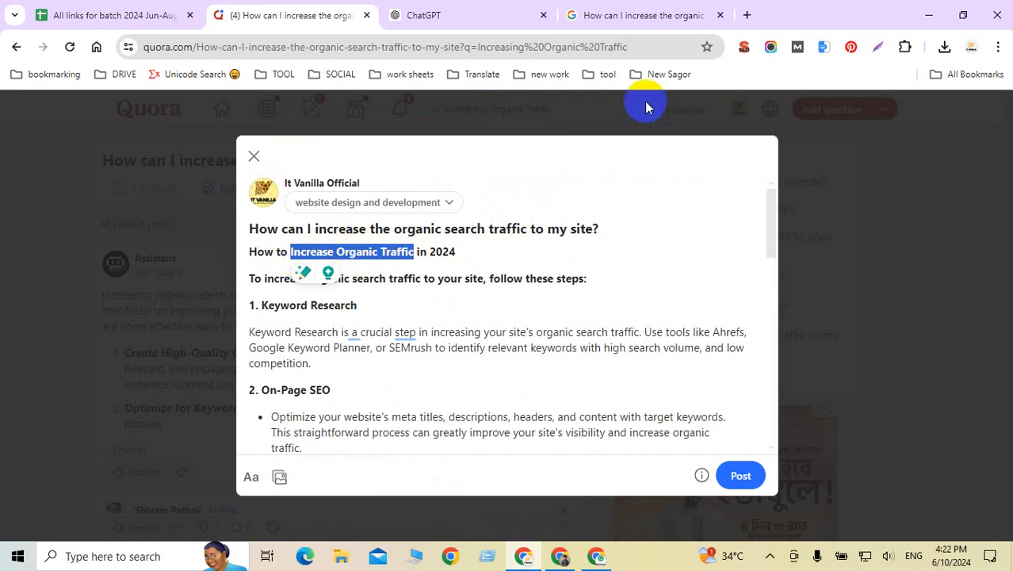
Step: In a new tab, search Google for Yandex image search and open Yandex Images
click(748, 15)
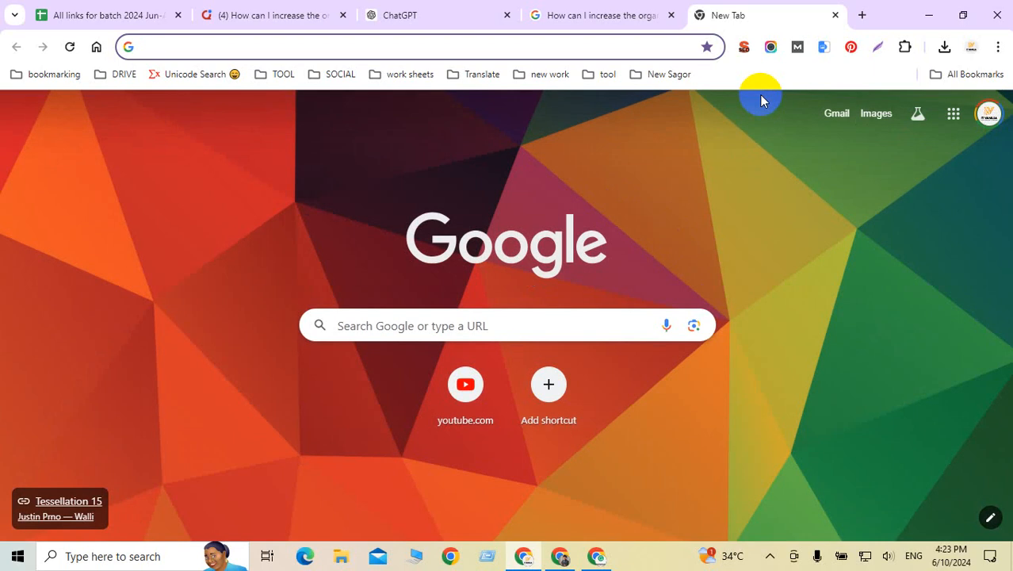
text(y)
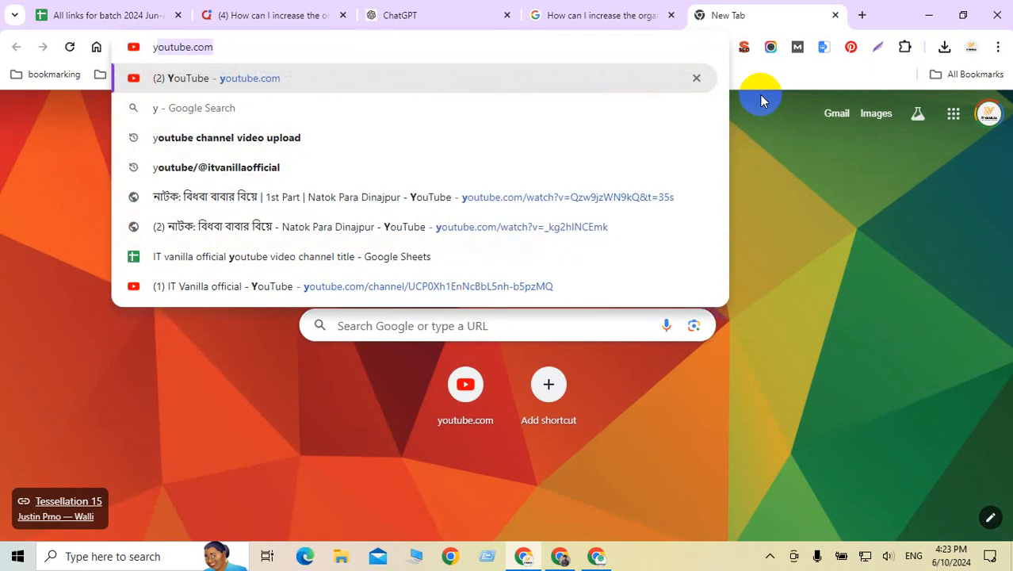
text(and)
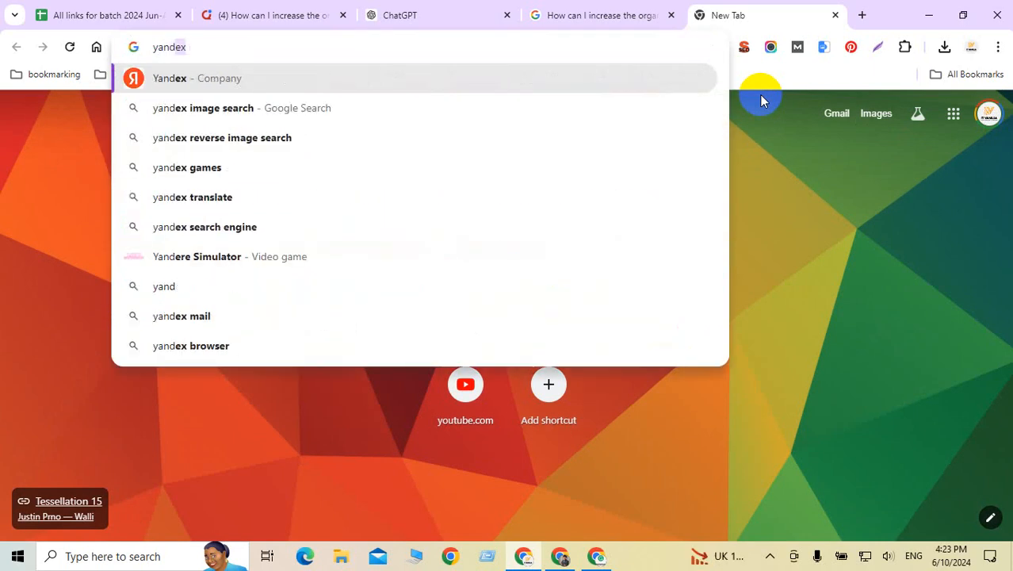
text(e)
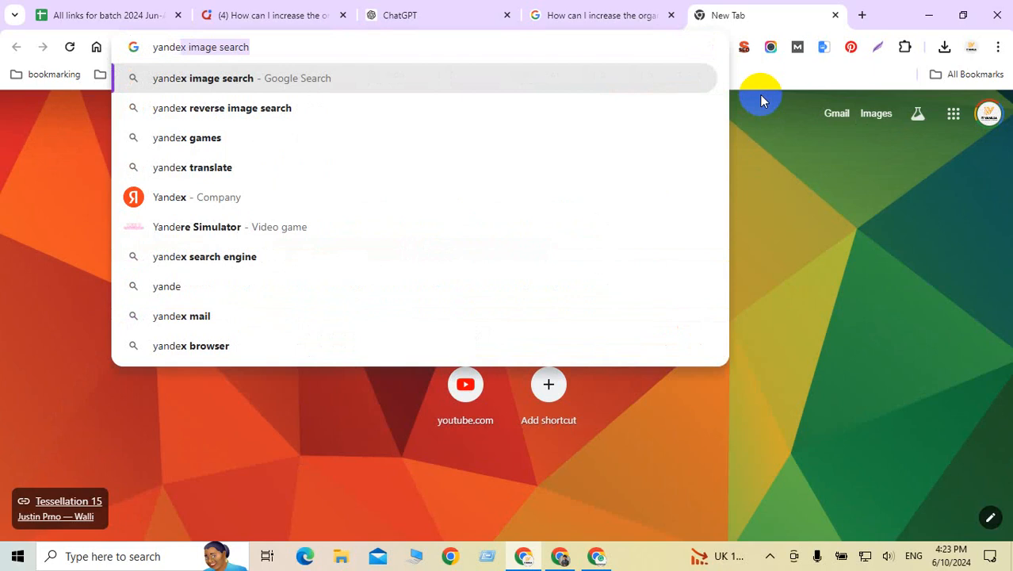
key(Return)
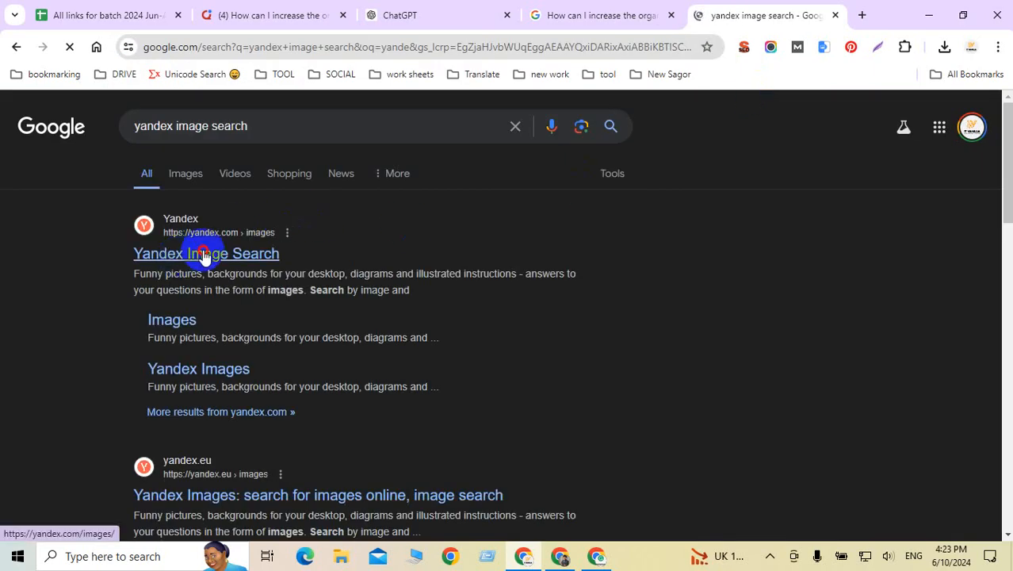
click(204, 253)
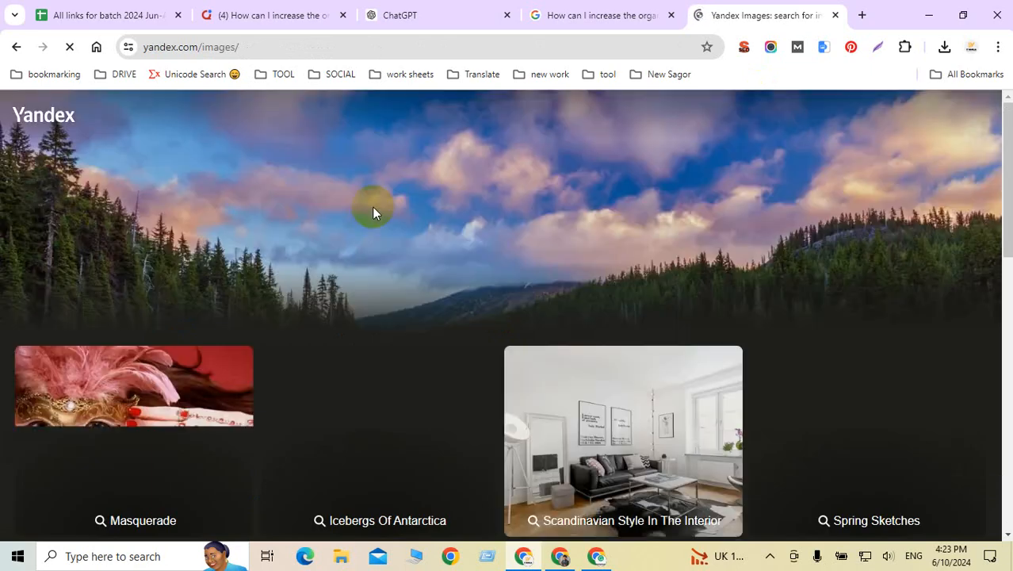
scroll(553, 241, down, 2)
scroll(554, 240, up, 3)
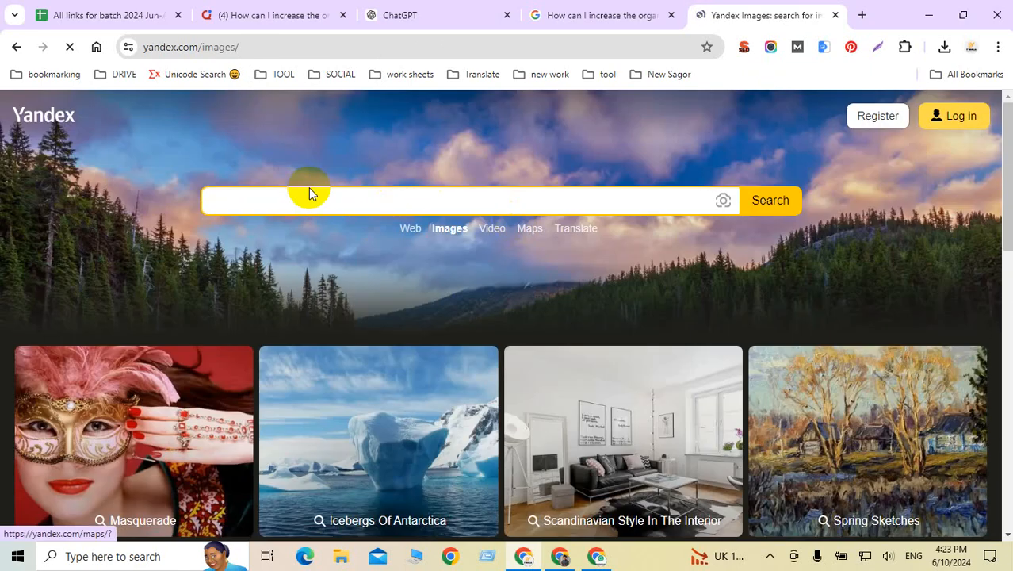
Step: Search Yandex Images for 'increase Organic Traffic' after cleaning up the pasted query
click(374, 205)
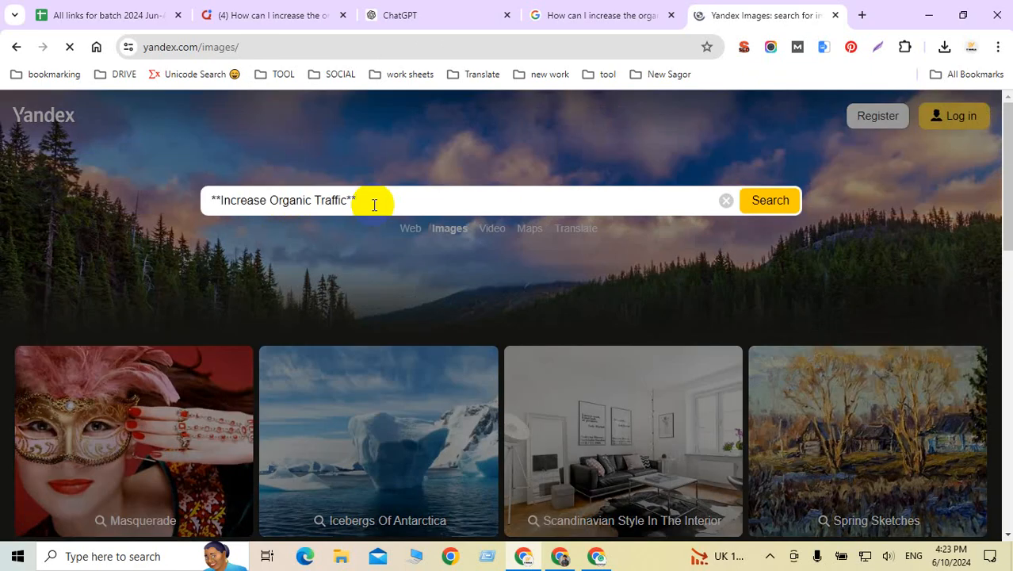
key(BackSpace)
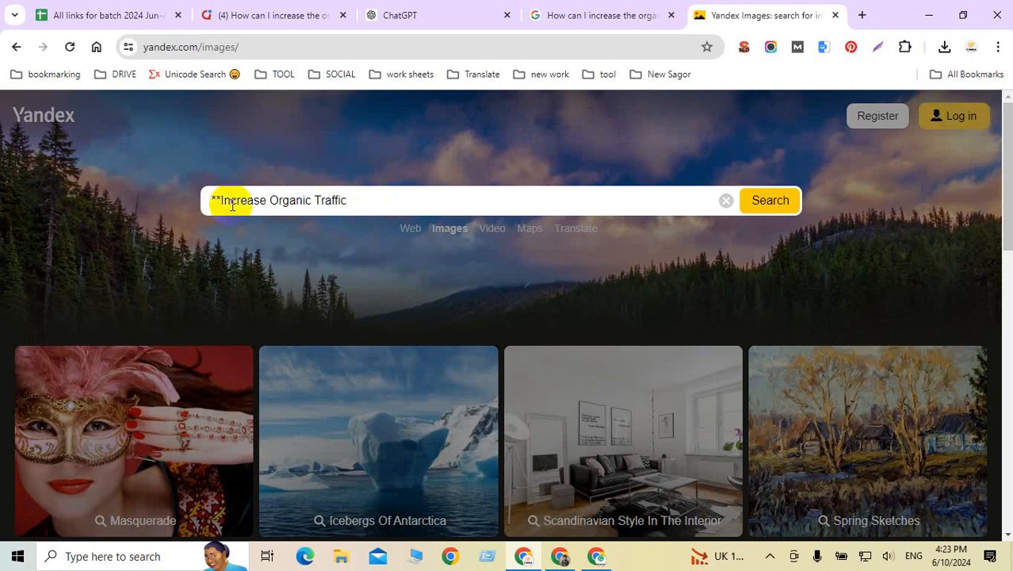
click(223, 201)
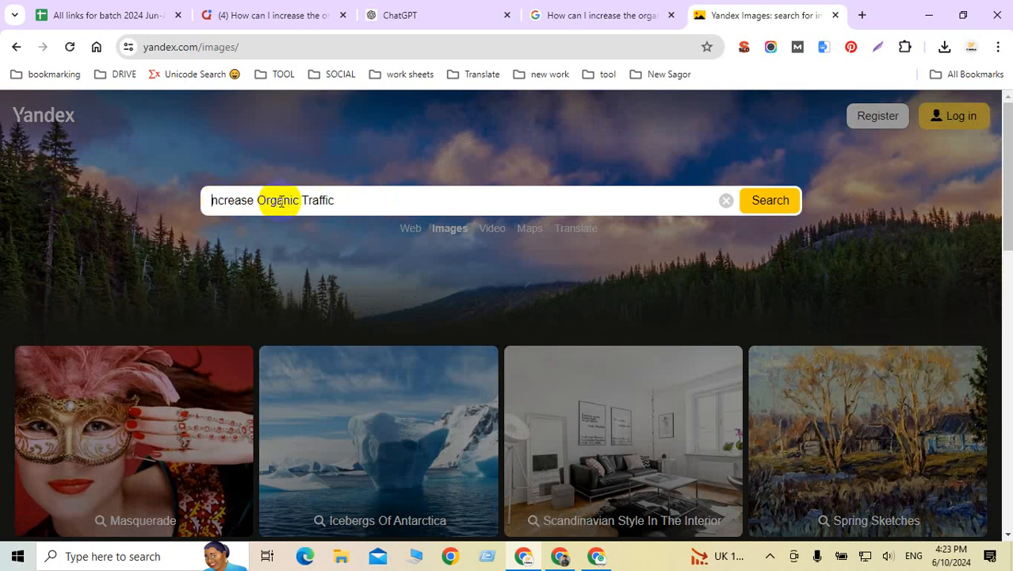
text(i)
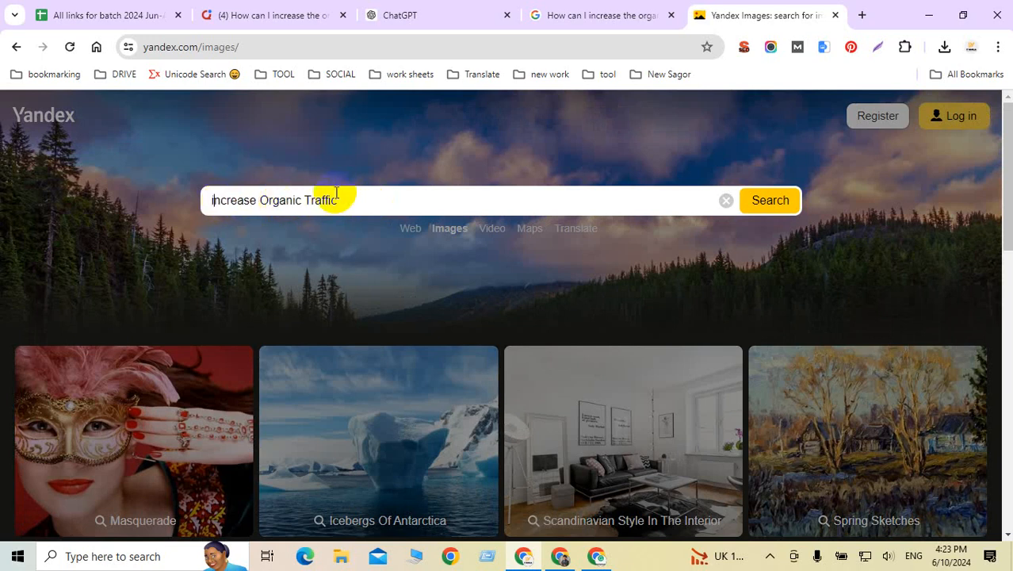
click(765, 200)
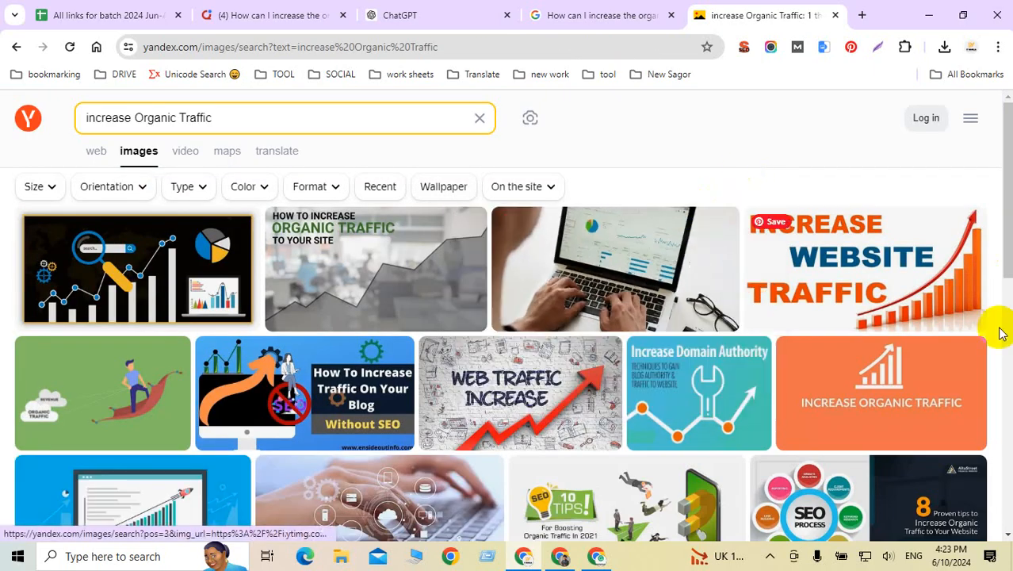
Step: View the 'Increase Website Traffic' image result enlarged
mouse_move(927, 390)
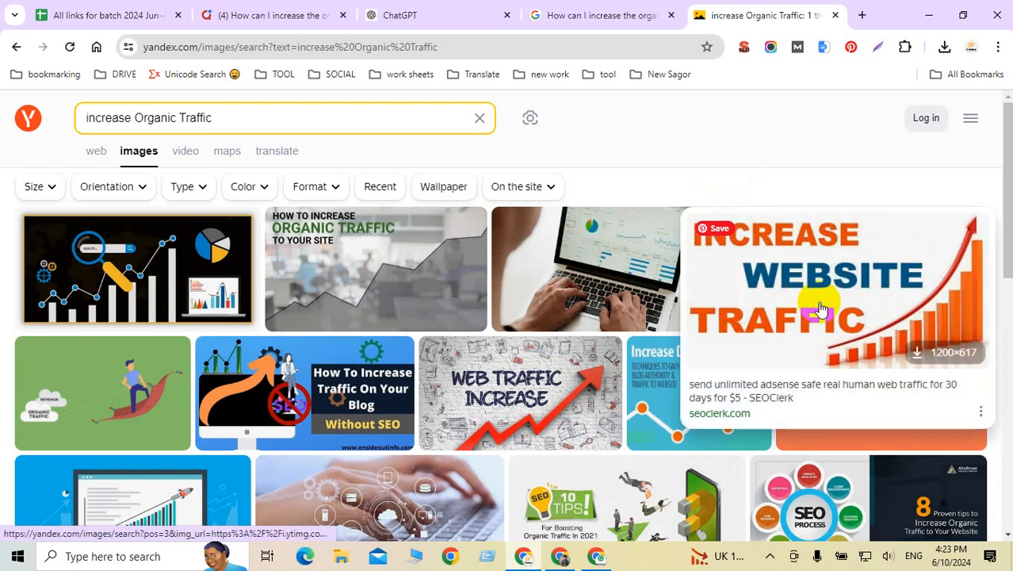
click(840, 265)
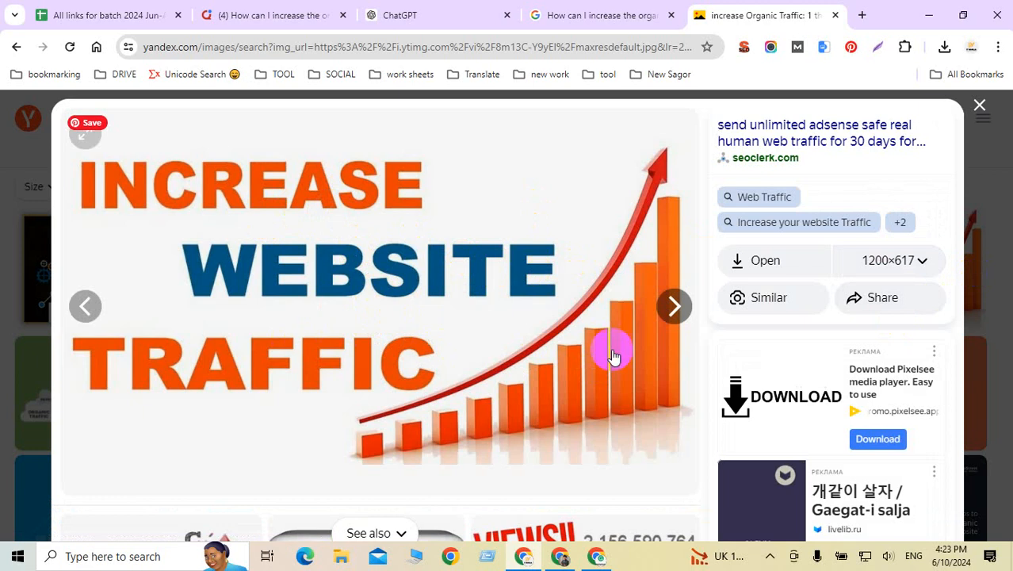
scroll(621, 351, down, 3)
scroll(658, 352, up, 3)
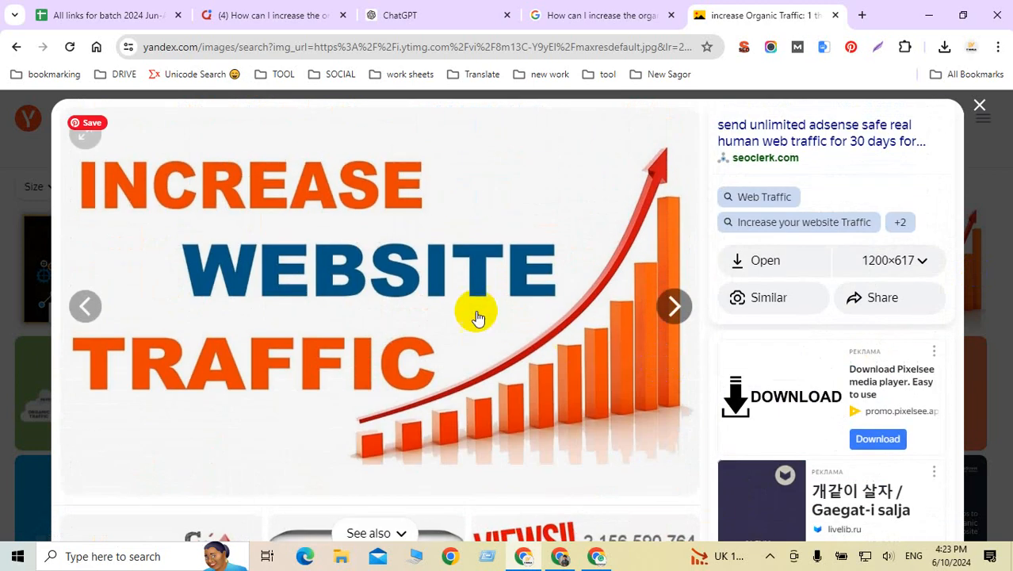
click(427, 279)
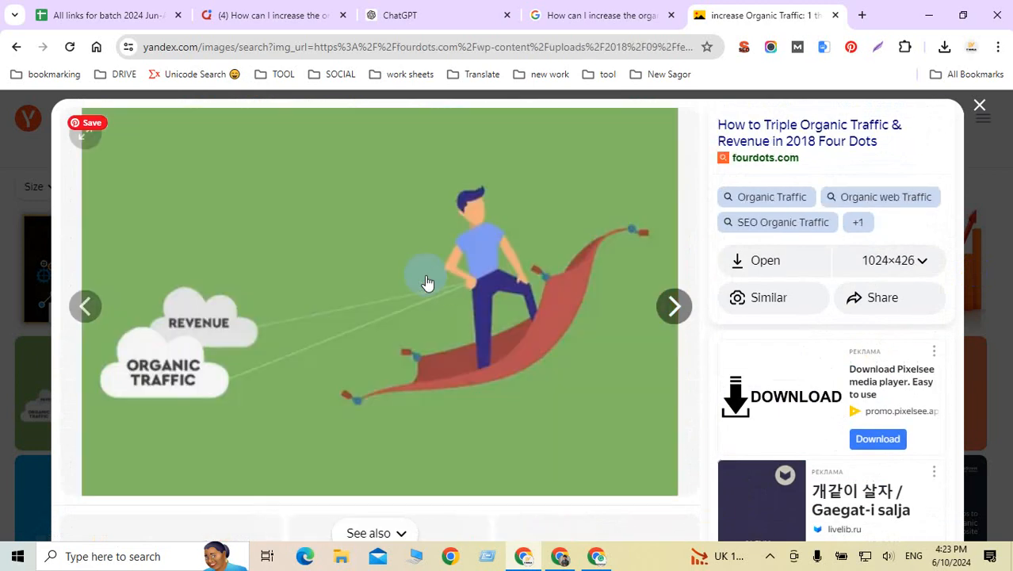
click(83, 306)
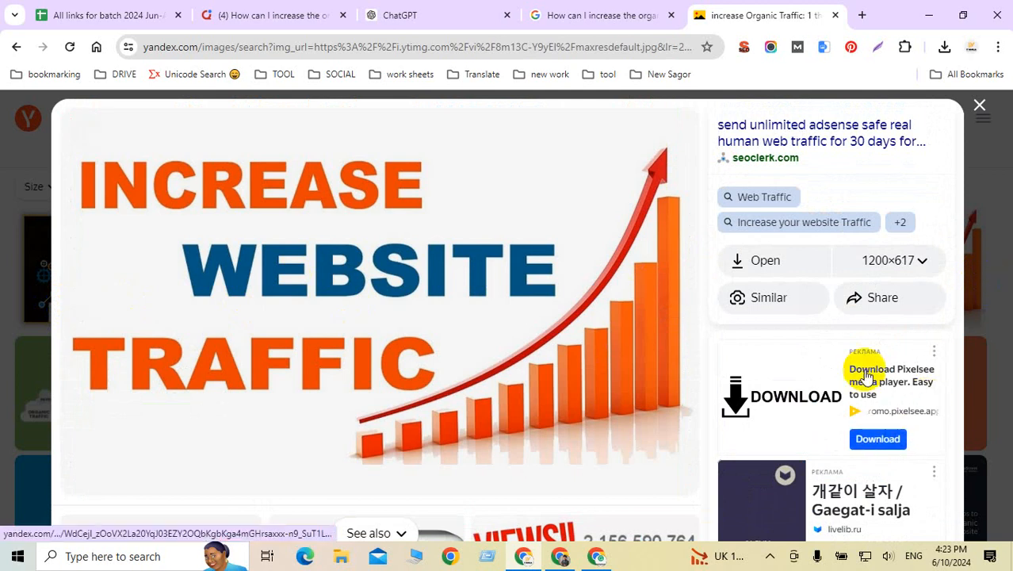
Step: Save the image to the Desktop as 'Increase Organic Traffic.jpg', stripping asterisks from the pasted name
right_click(422, 215)
click(487, 252)
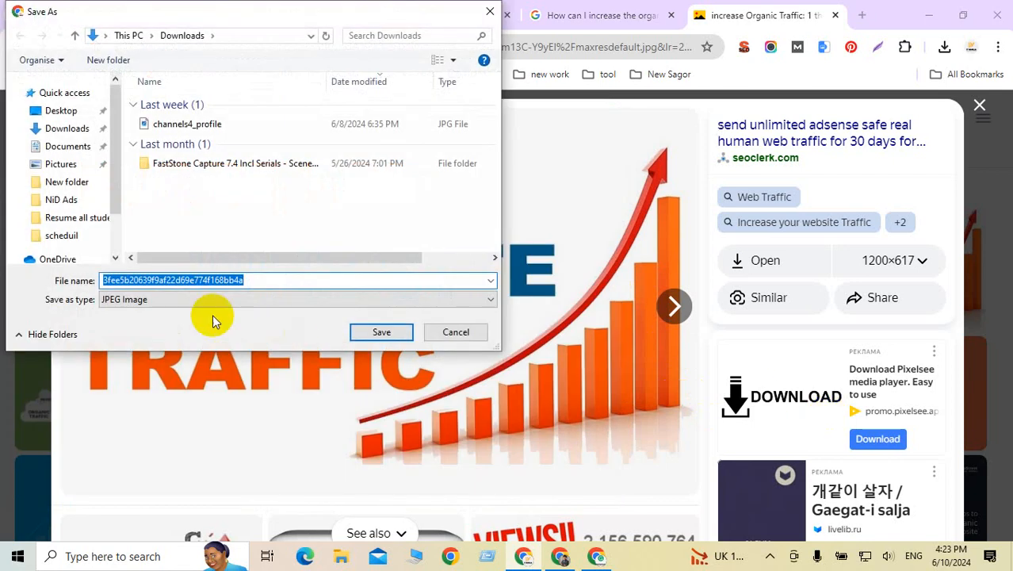
text(**Increase Organic Traffic**)
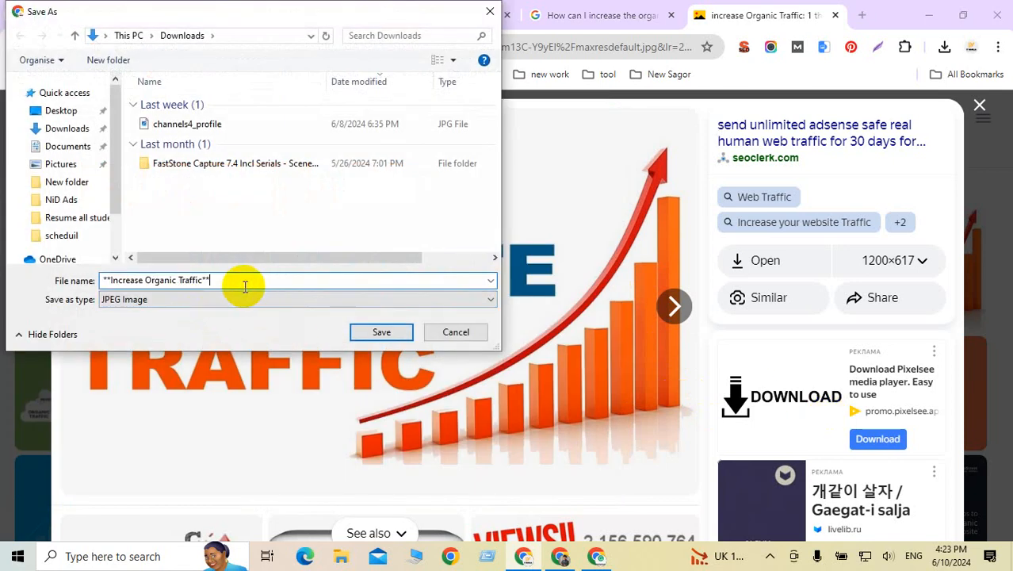
click(112, 280)
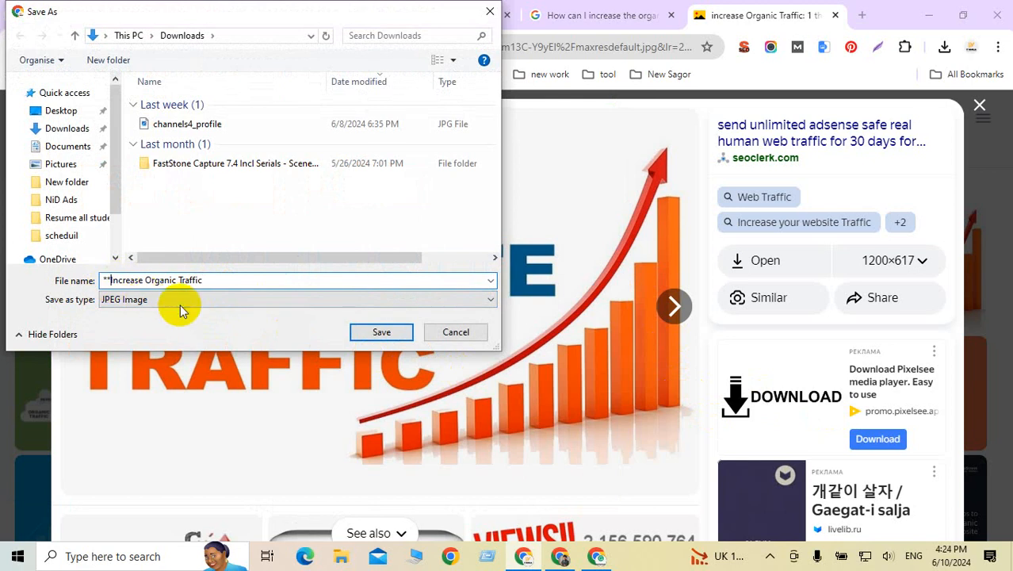
key(BackSpace)
key(BackSpace)
click(204, 281)
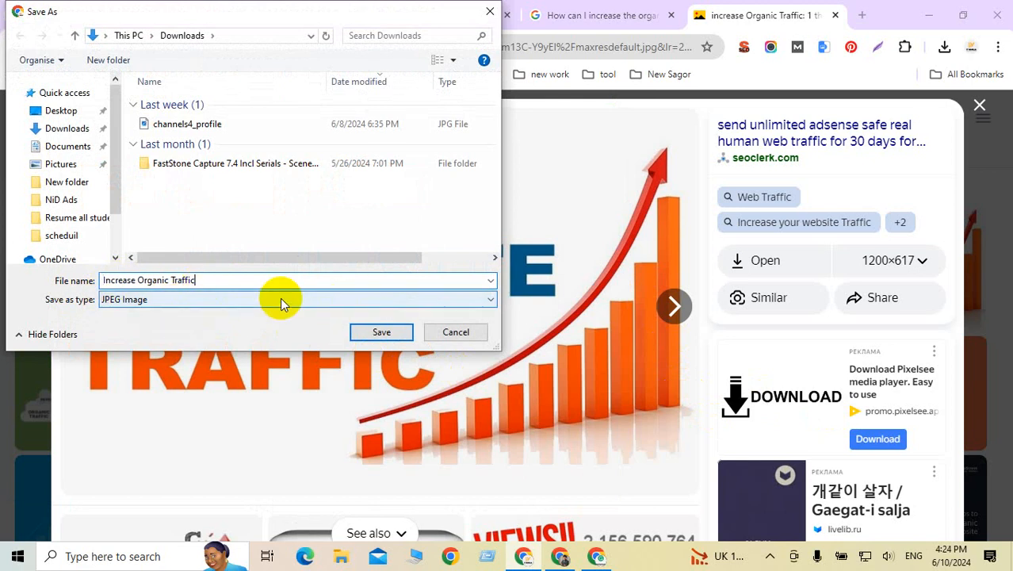
key(ctrl+a)
key(ctrl+c)
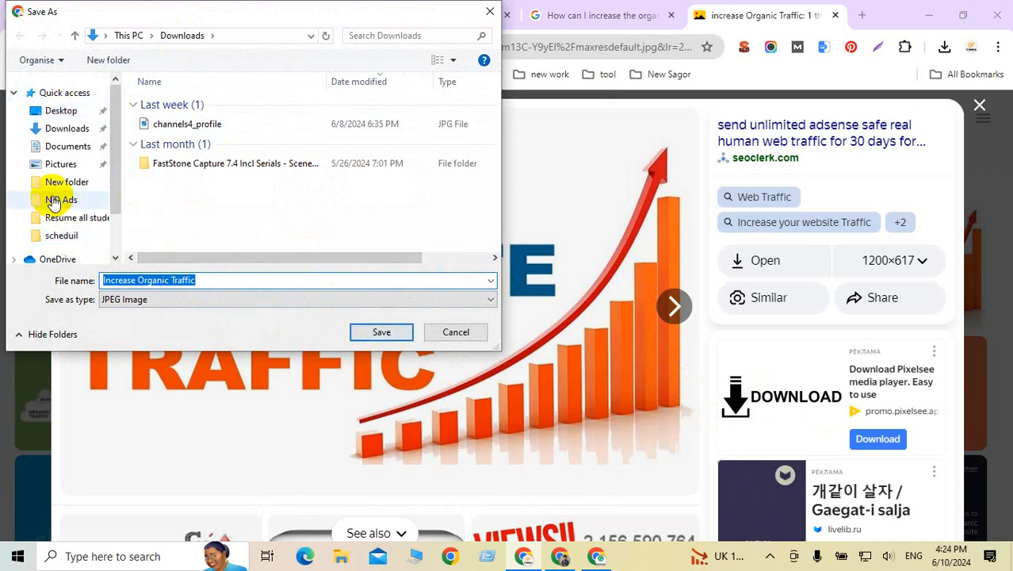
click(56, 110)
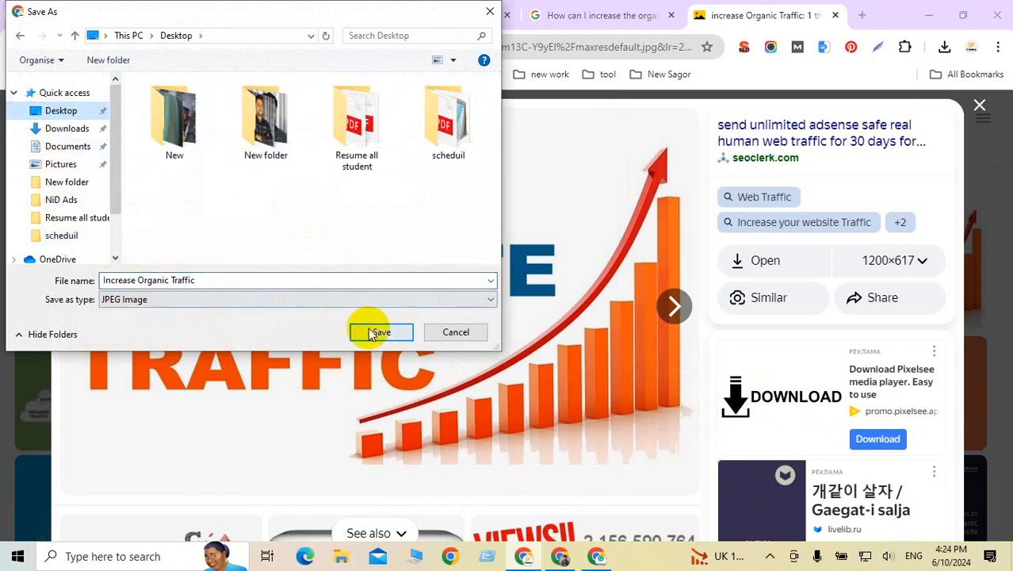
click(400, 332)
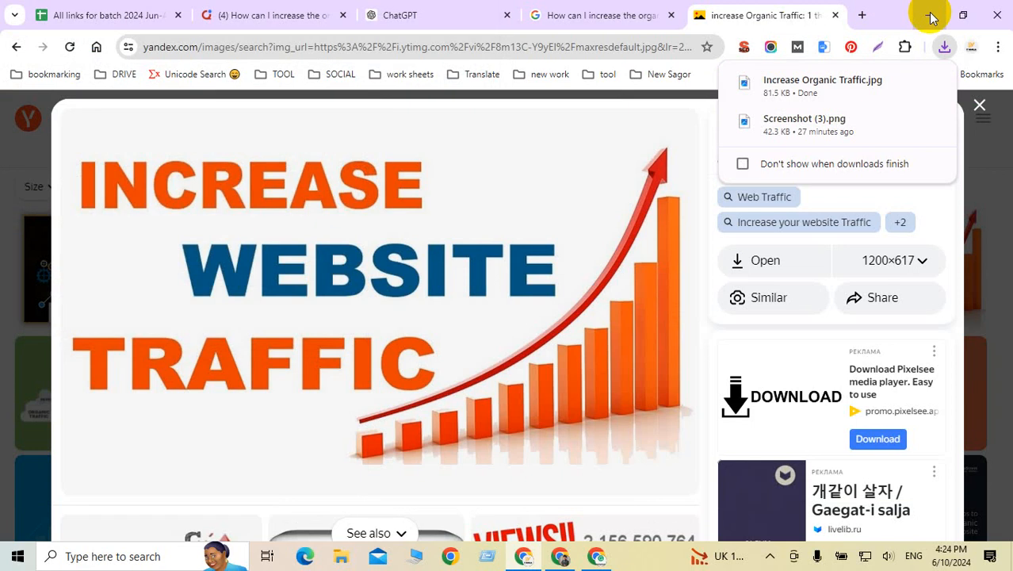
click(931, 15)
Step: Refresh the desktop and move the Increase Organic Traffic image icon to the top centre
click(930, 15)
click(931, 15)
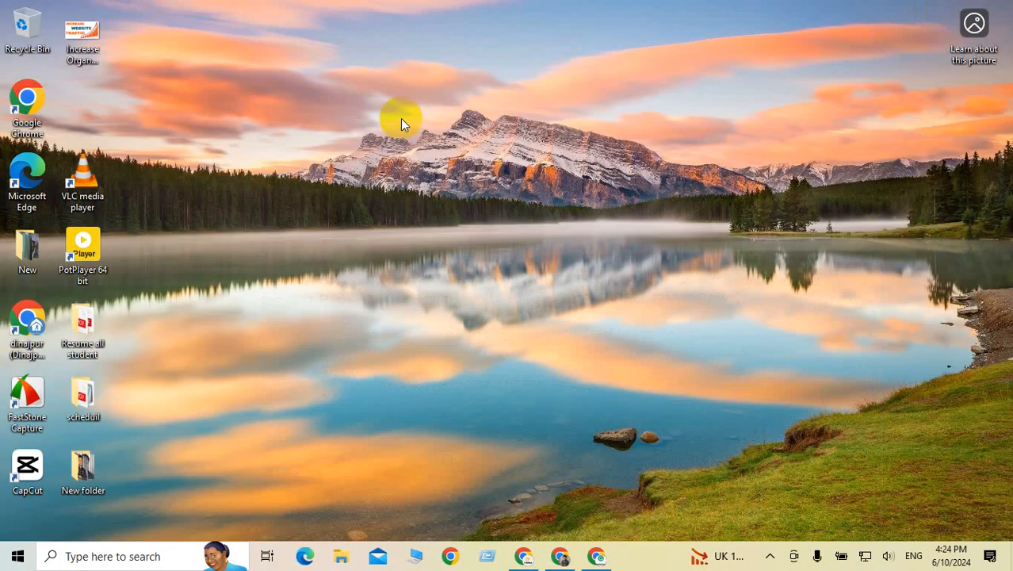
right_click(399, 117)
click(289, 161)
drag(83, 36, 468, 40)
Step: Remove all existing properties from the image file via its Properties Details tab
right_click(468, 39)
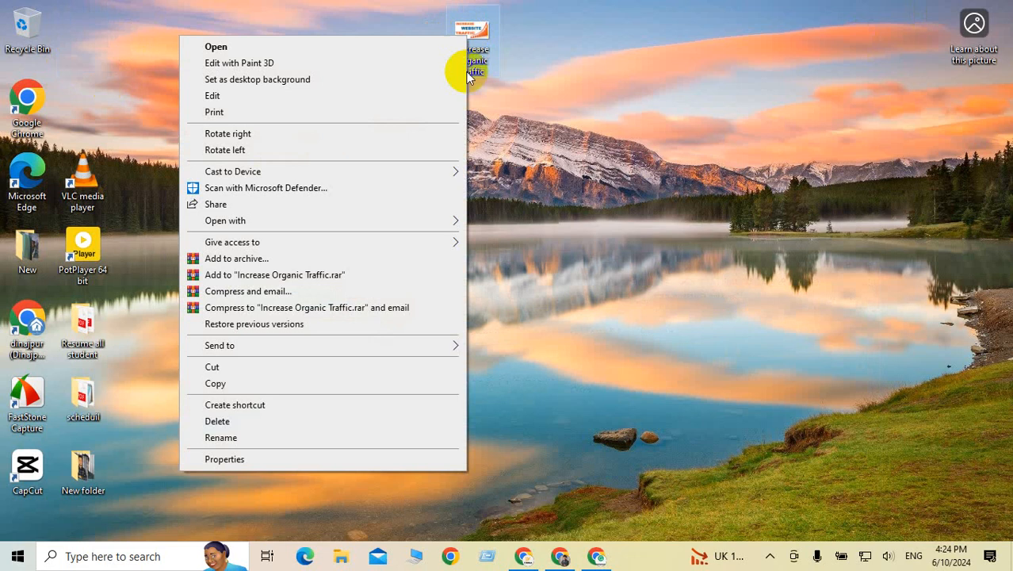
click(219, 460)
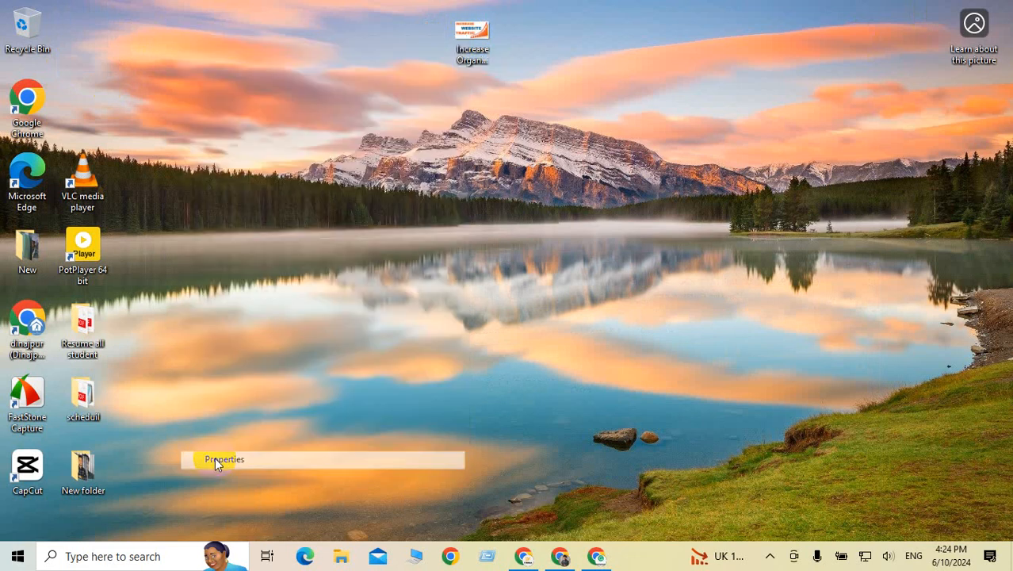
click(573, 73)
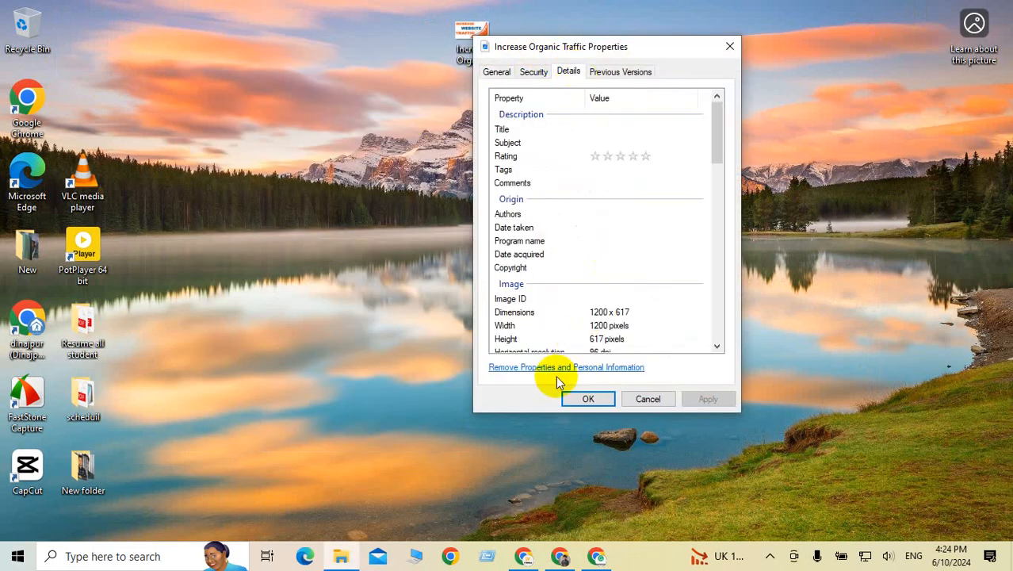
click(569, 367)
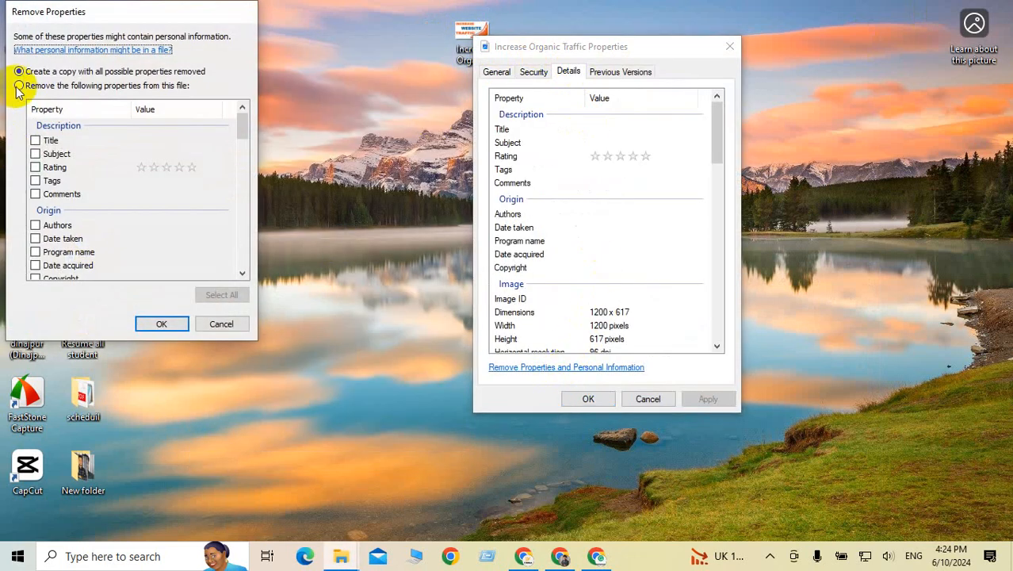
click(19, 86)
click(234, 298)
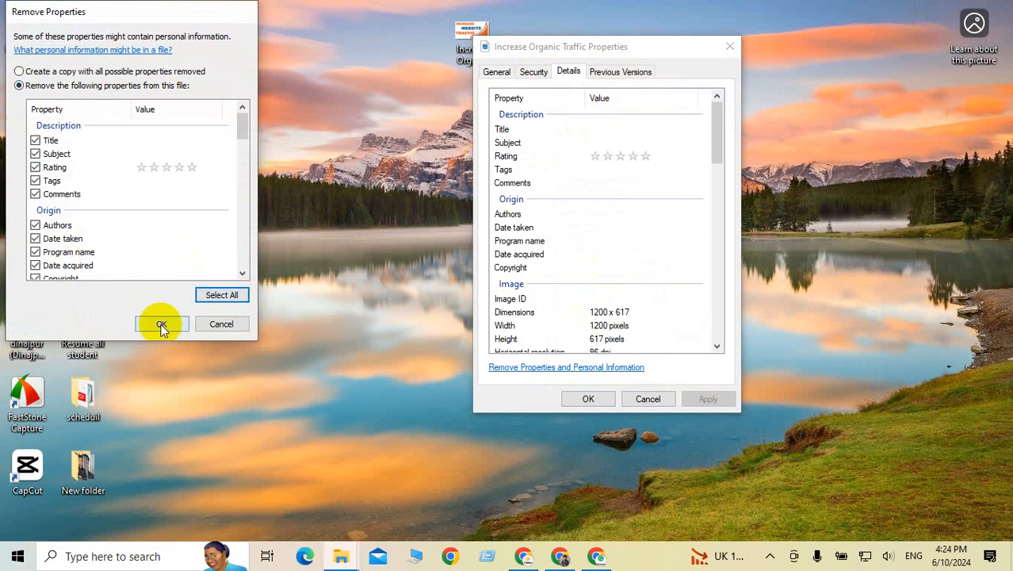
click(160, 323)
Step: Set Comments, Tags, Subject and Title to 'Increase Organic Traffic' and rate the image five stars
click(606, 184)
key(ctrl+v)
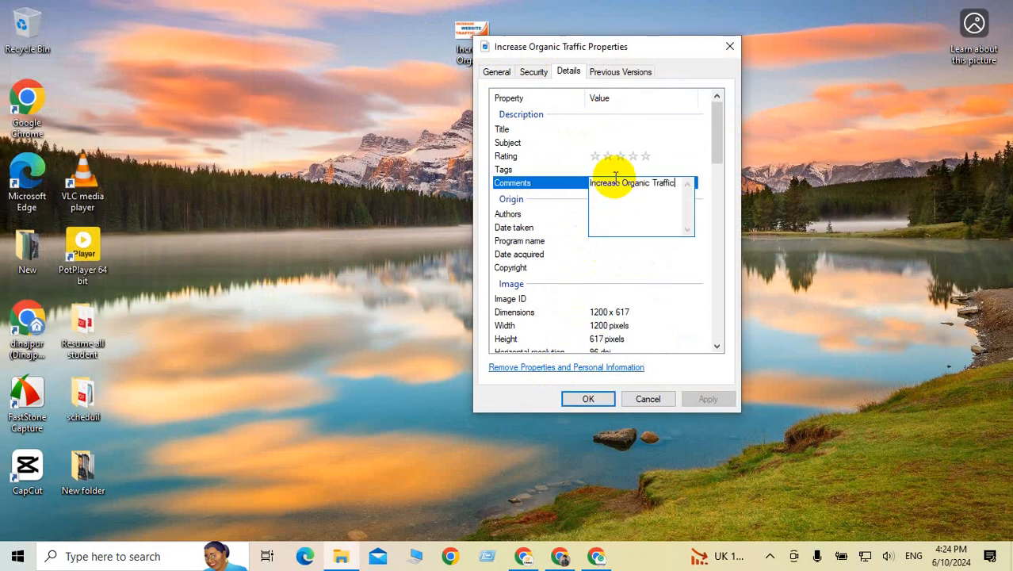
click(600, 168)
key(ctrl+v)
click(648, 156)
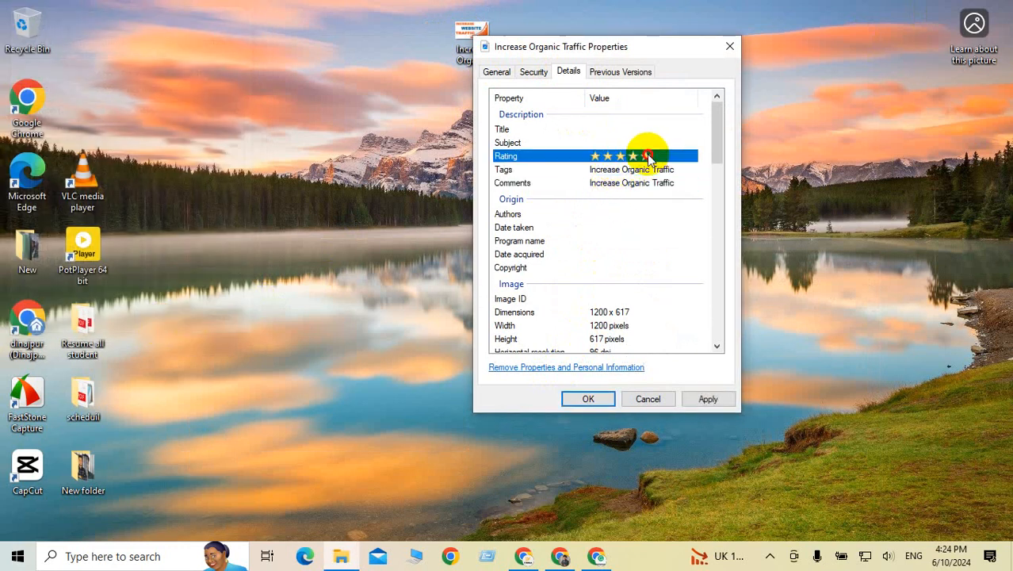
click(609, 142)
key(ctrl+v)
click(605, 131)
key(ctrl+v)
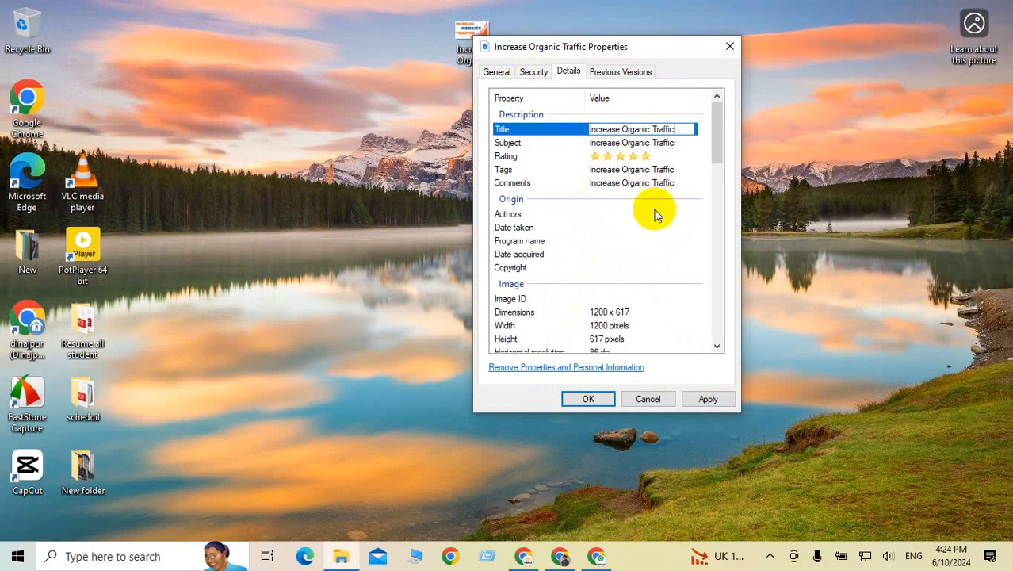
Step: Set Authors and Copyright to 'Increase Organic Traffic' and save the file details
click(611, 214)
key(ctrl+v)
click(615, 228)
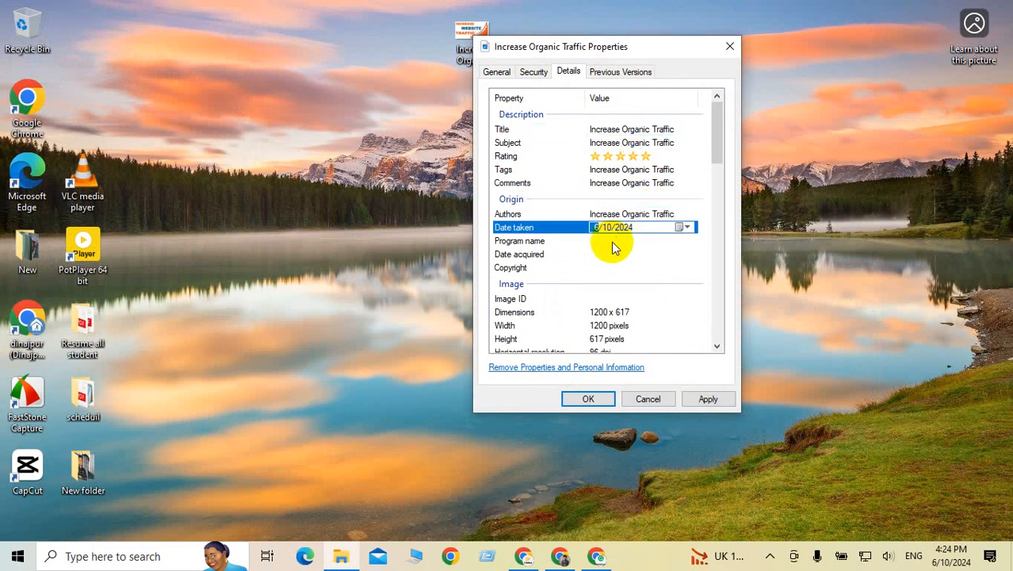
click(625, 241)
click(617, 254)
click(616, 267)
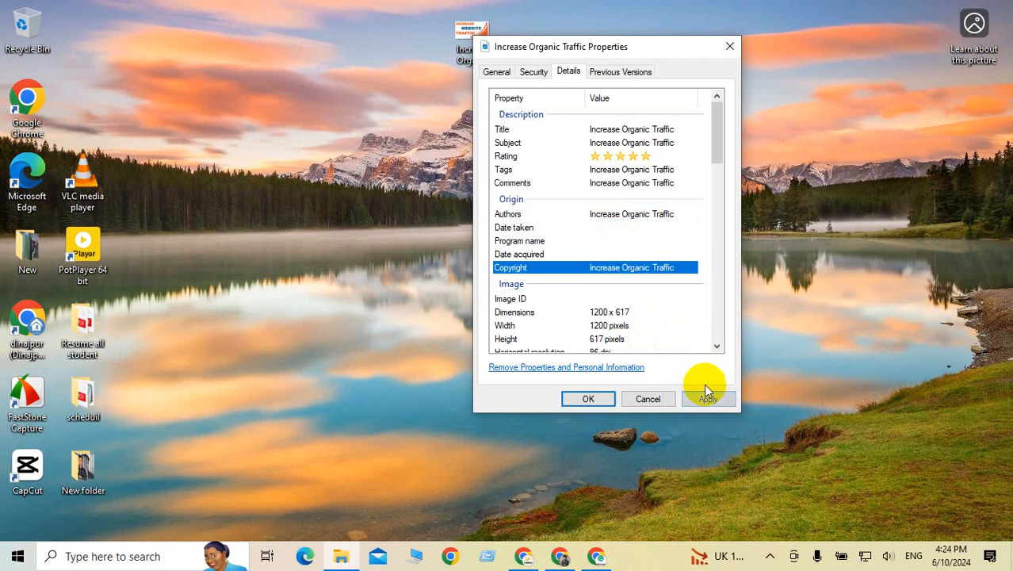
click(593, 399)
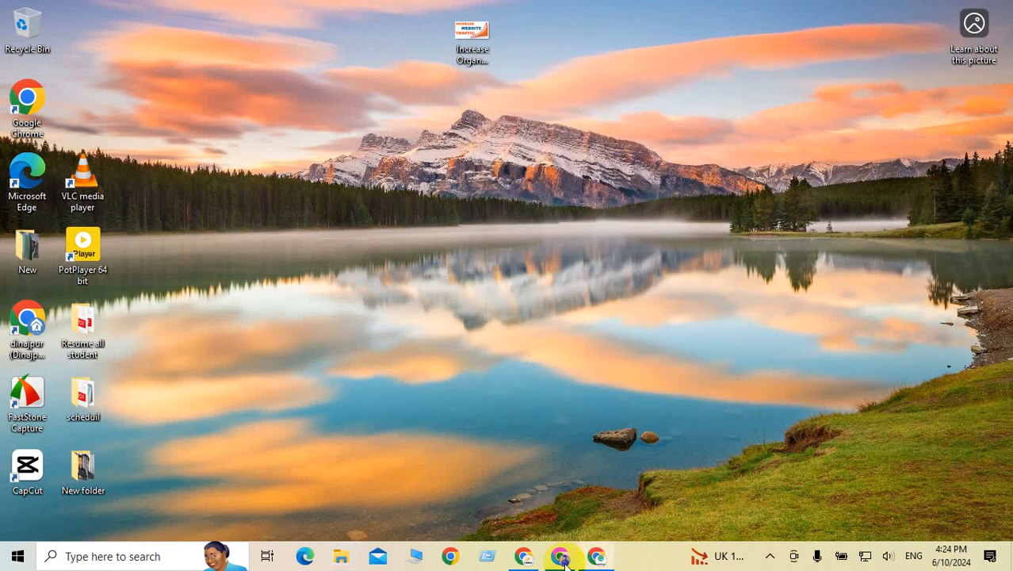
Step: Return to the Quora answer and add an empty line below the title heading
click(524, 557)
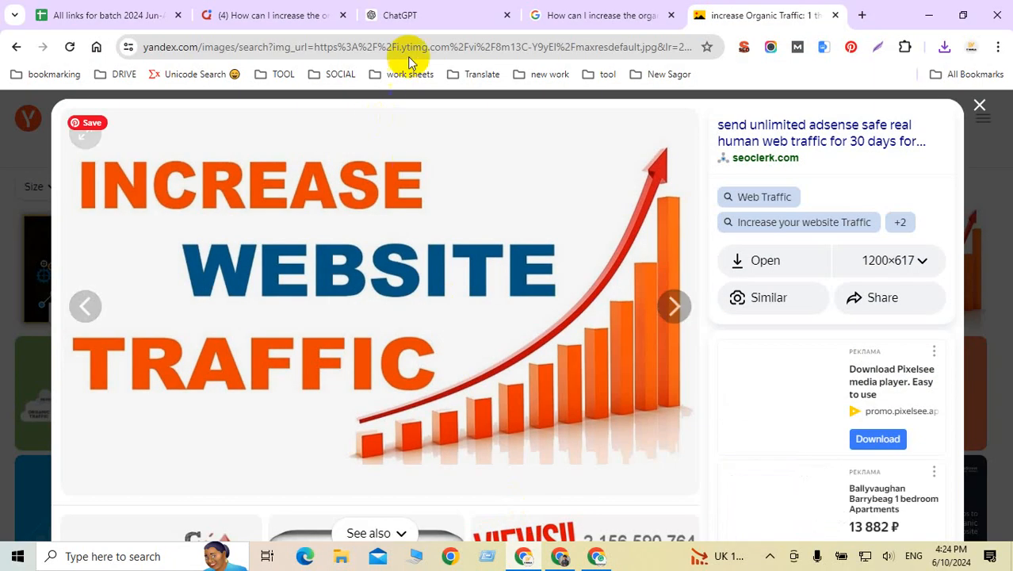
click(275, 18)
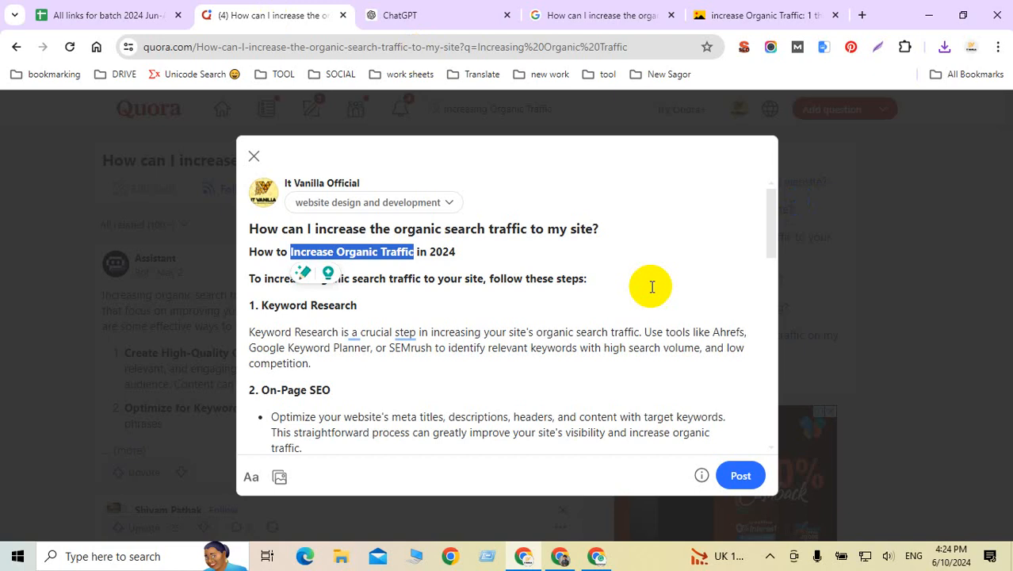
click(405, 284)
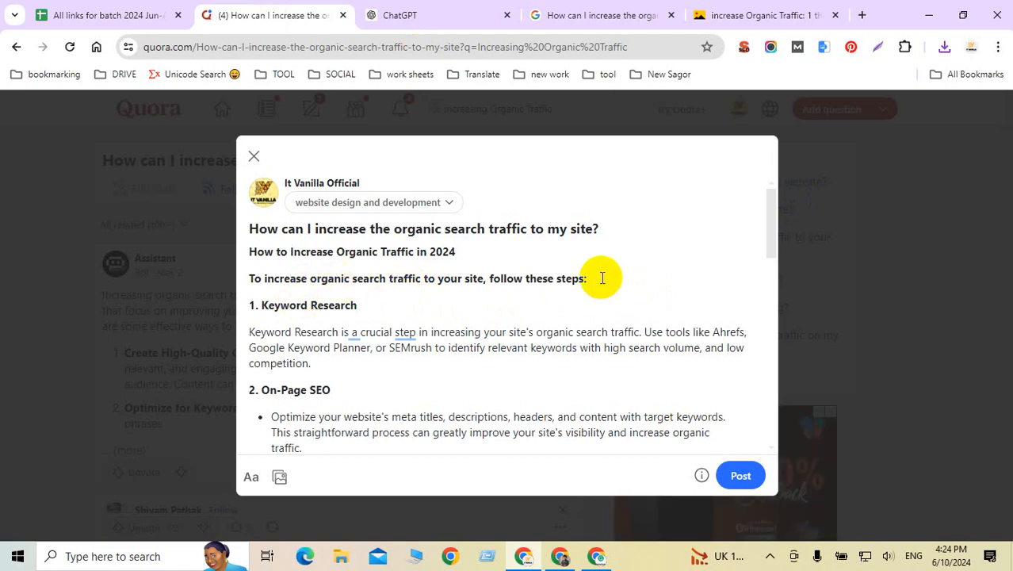
click(468, 254)
key(Return)
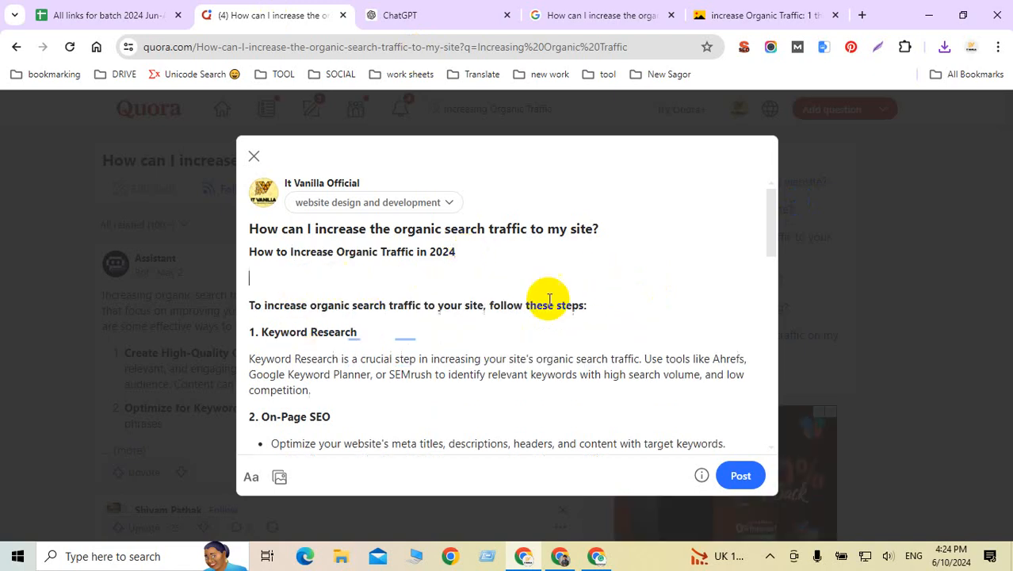
Step: Insert the Increase Organic Traffic image from the Desktop on that new line
click(279, 477)
click(194, 229)
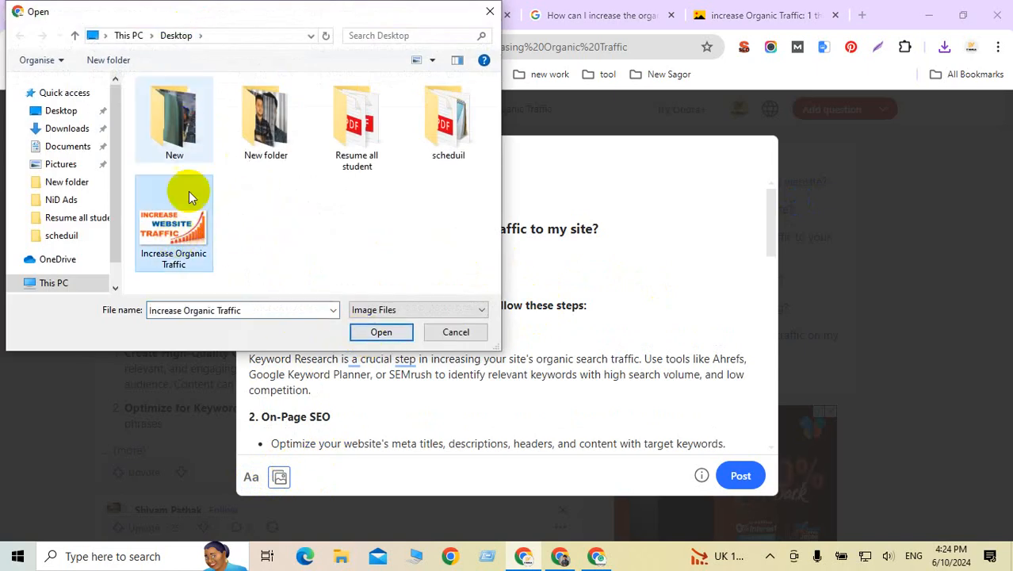
click(384, 334)
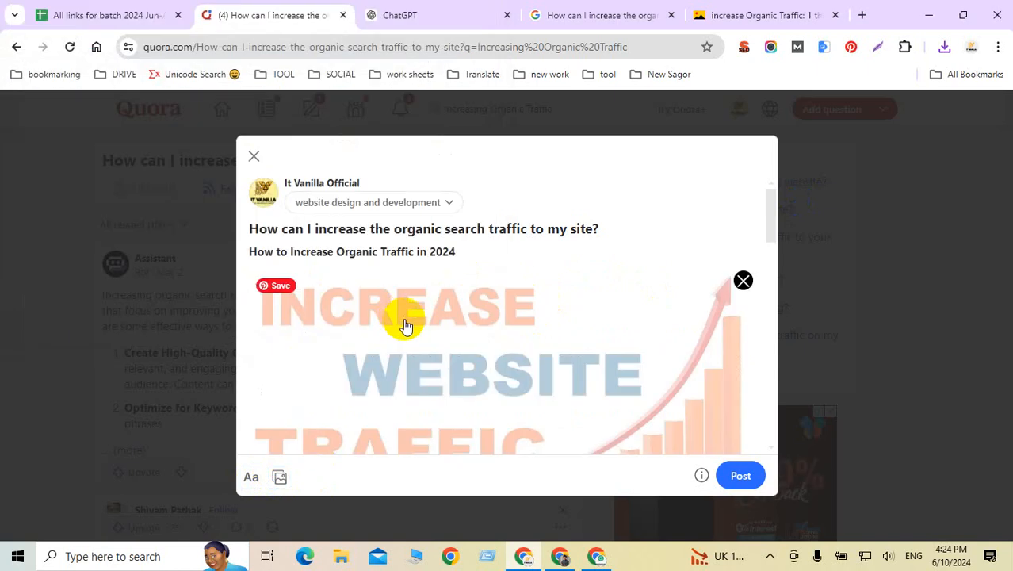
scroll(593, 361, down, 10)
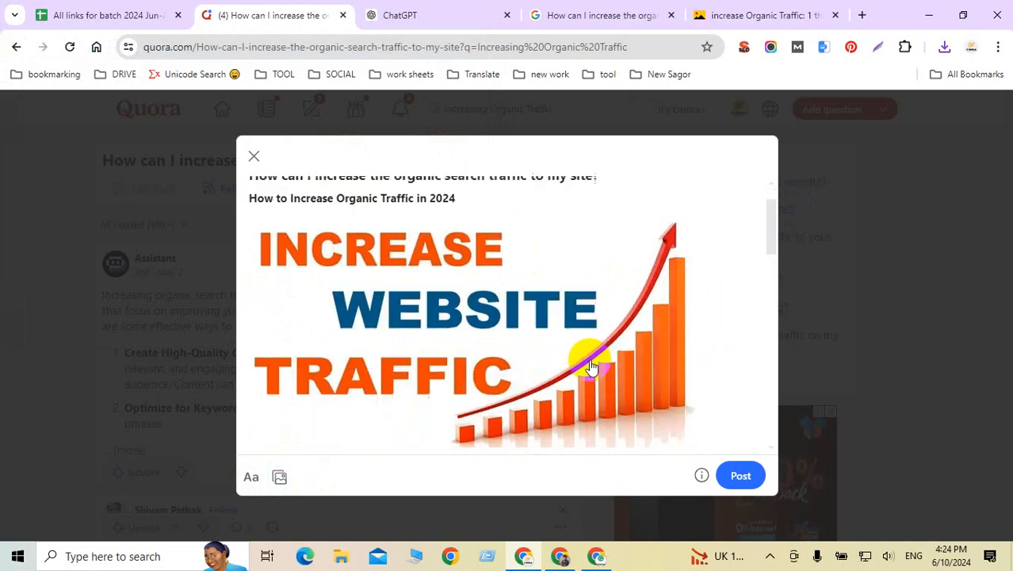
scroll(591, 360, up, 10)
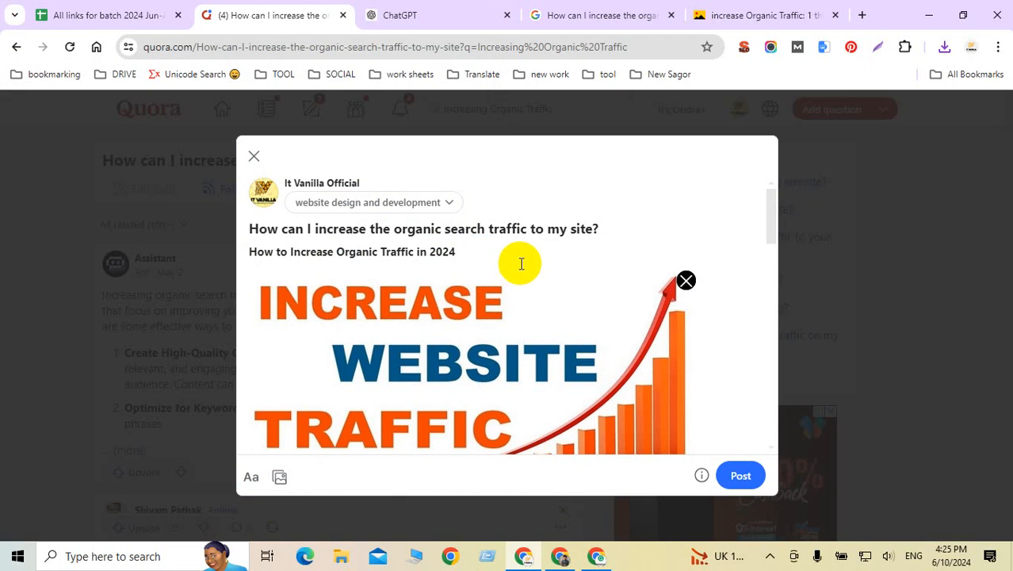
scroll(521, 264, down, 2)
scroll(524, 265, down, 5)
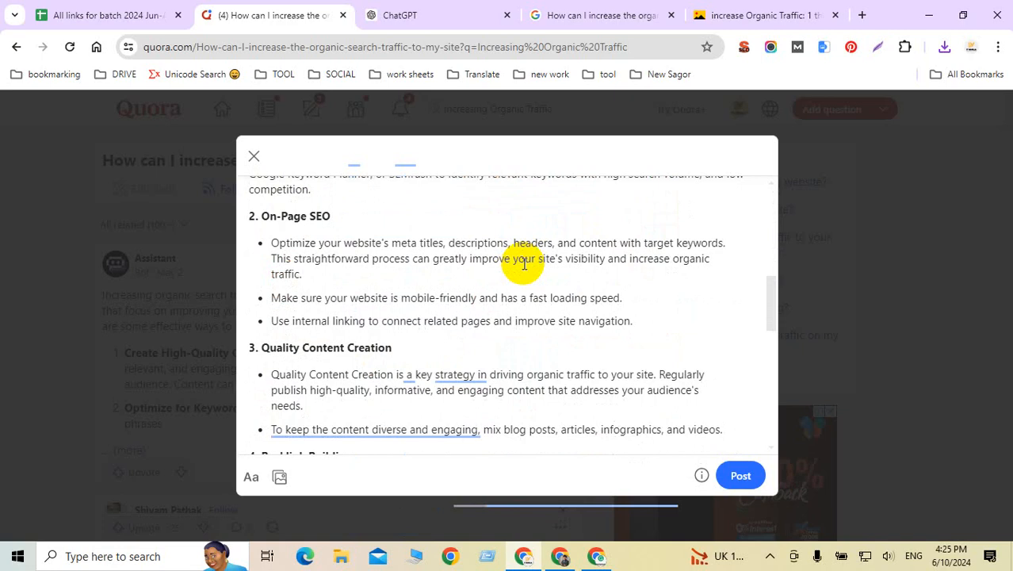
Step: Cut the pioneermarketer.com On-Page SEO article URL from the address bar, then return to the Quora window
click(560, 555)
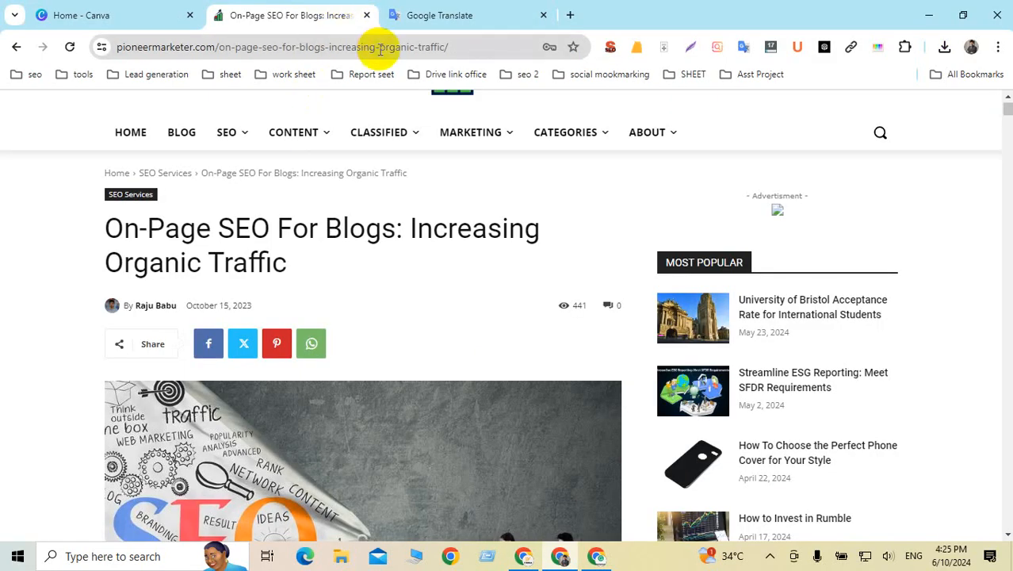
click(455, 47)
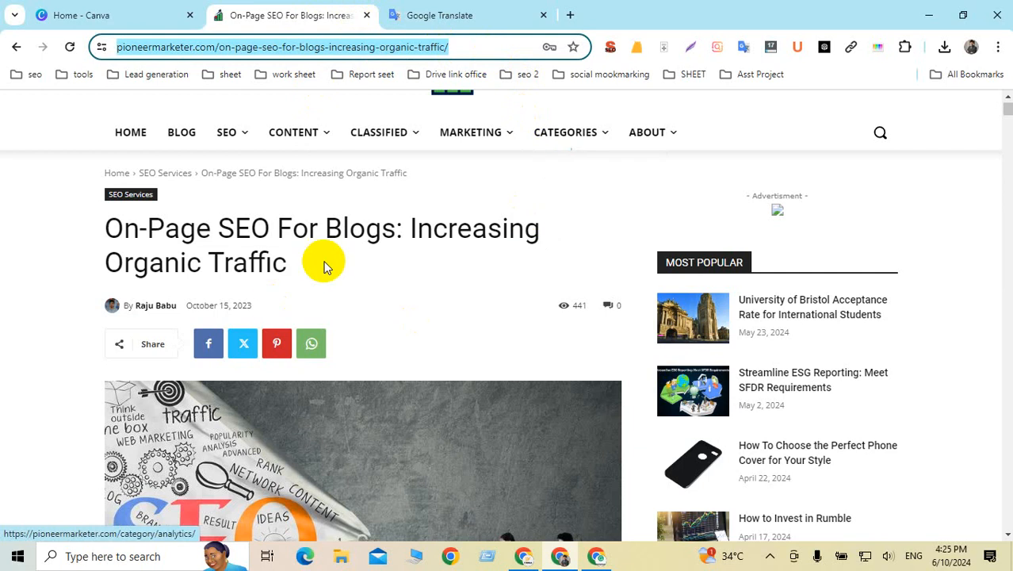
scroll(333, 265, down, 7)
scroll(341, 264, up, 6)
drag(410, 153, 446, 187)
scroll(355, 212, down, 2)
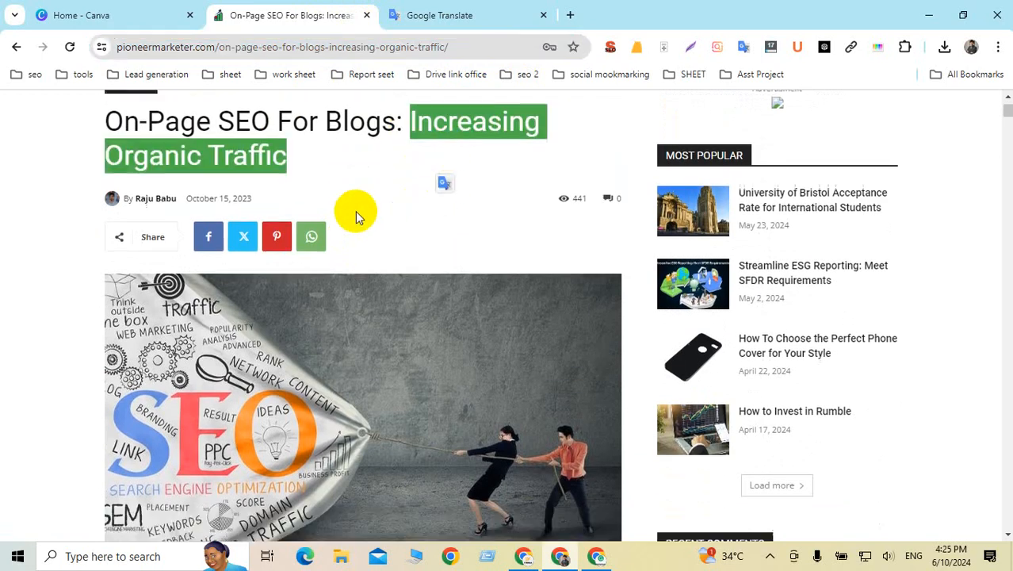
scroll(444, 245, up, 4)
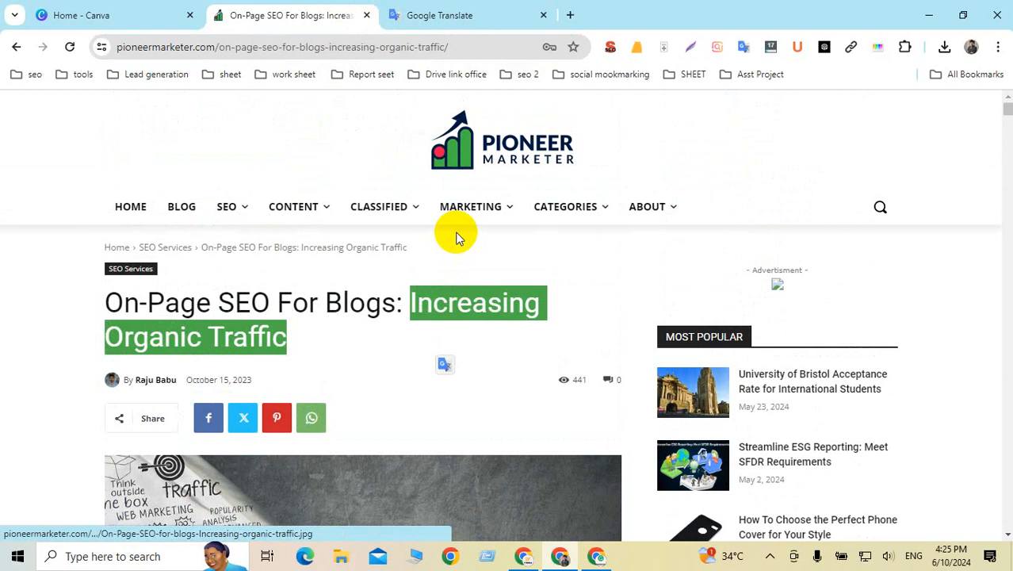
click(483, 47)
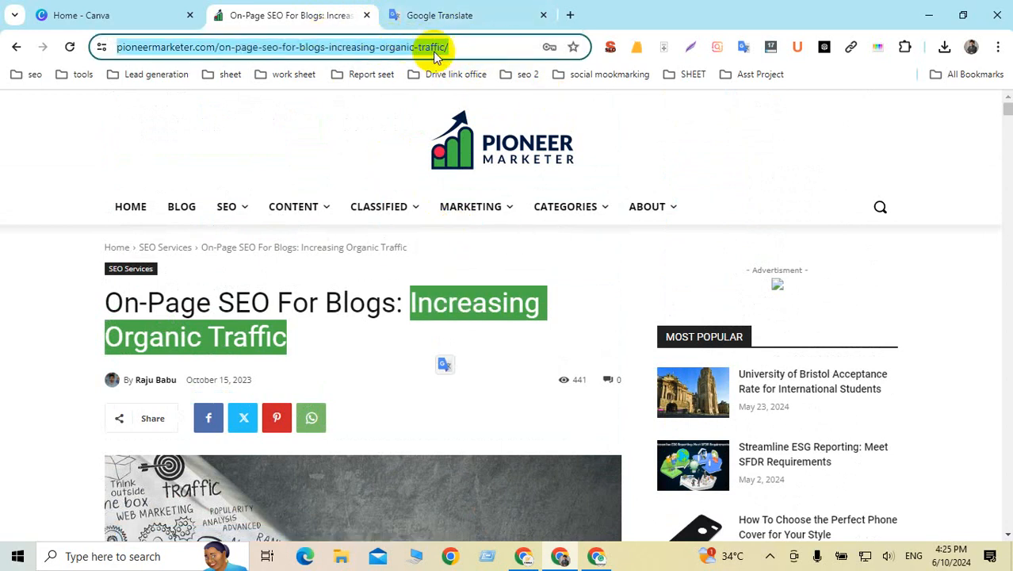
right_click(402, 49)
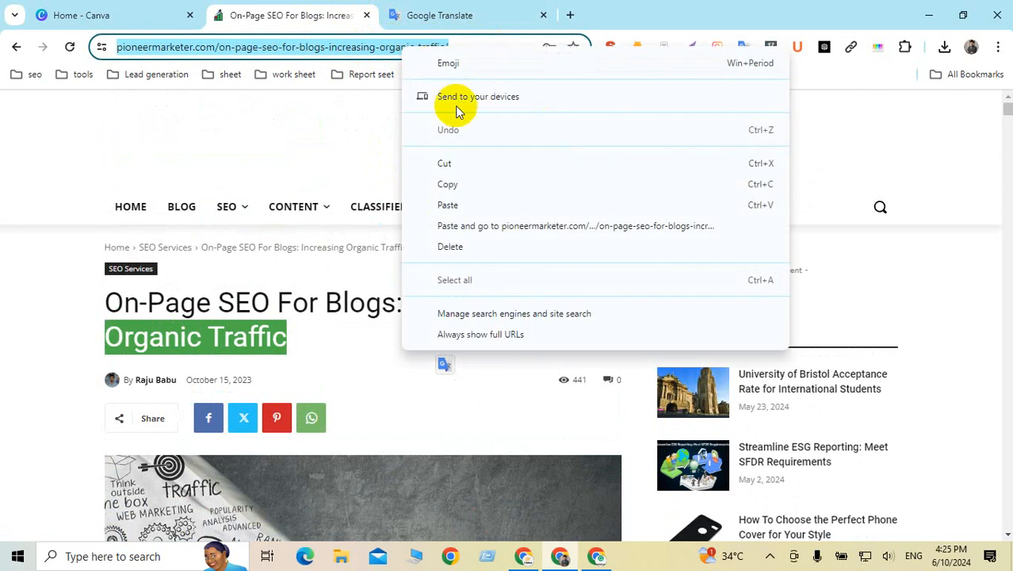
click(445, 163)
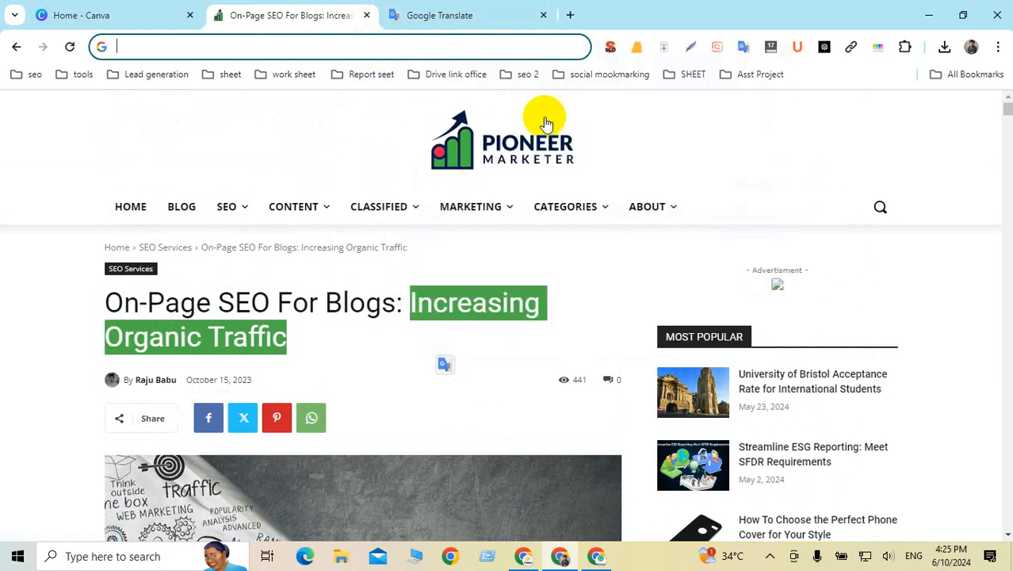
mouse_move(566, 206)
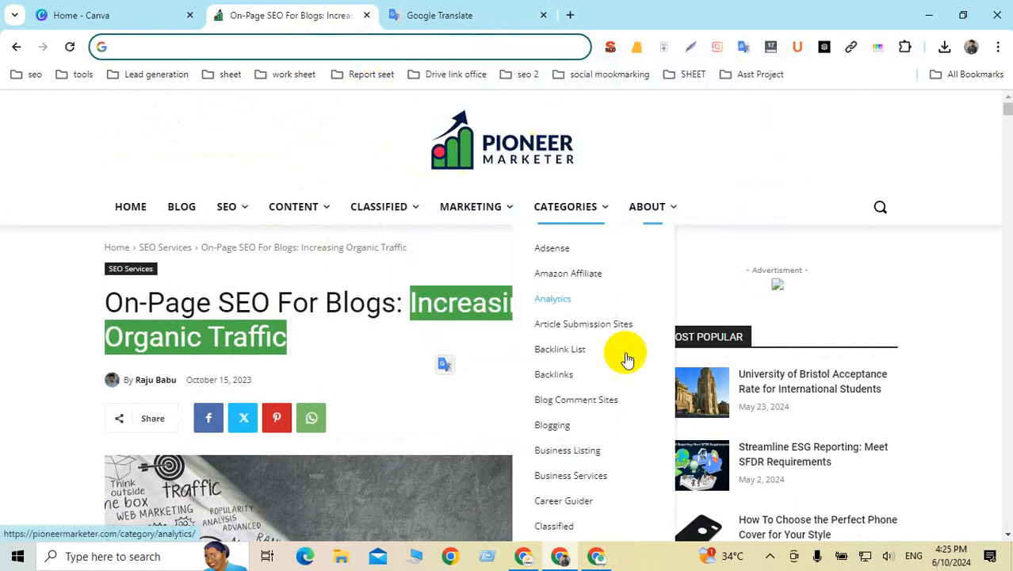
click(525, 555)
Step: Bold the phrase 'increase organic search traffic' and link it to the pioneermarketer.com On-Page SEO article
scroll(386, 317, up, 10)
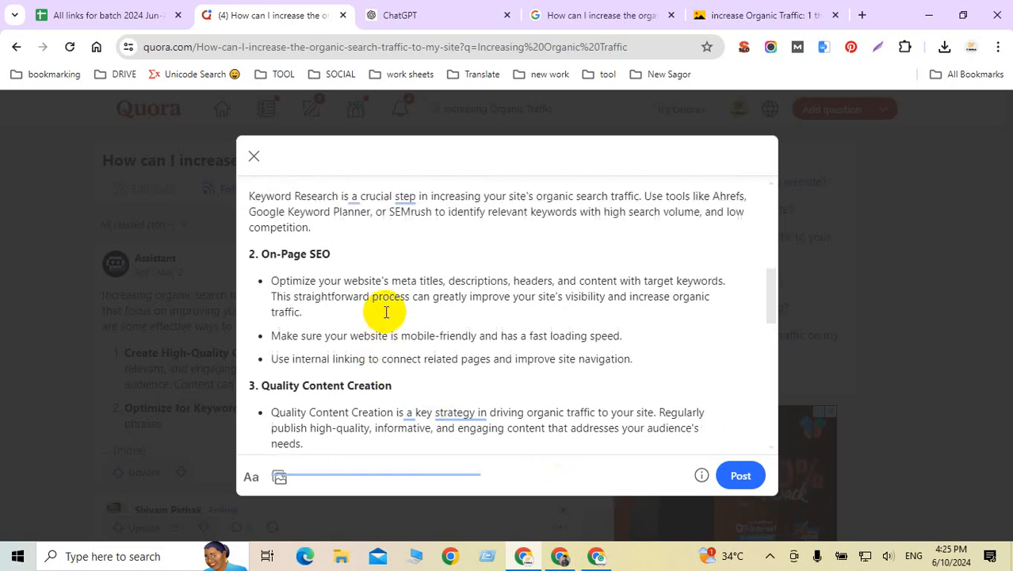
scroll(386, 314, down, 5)
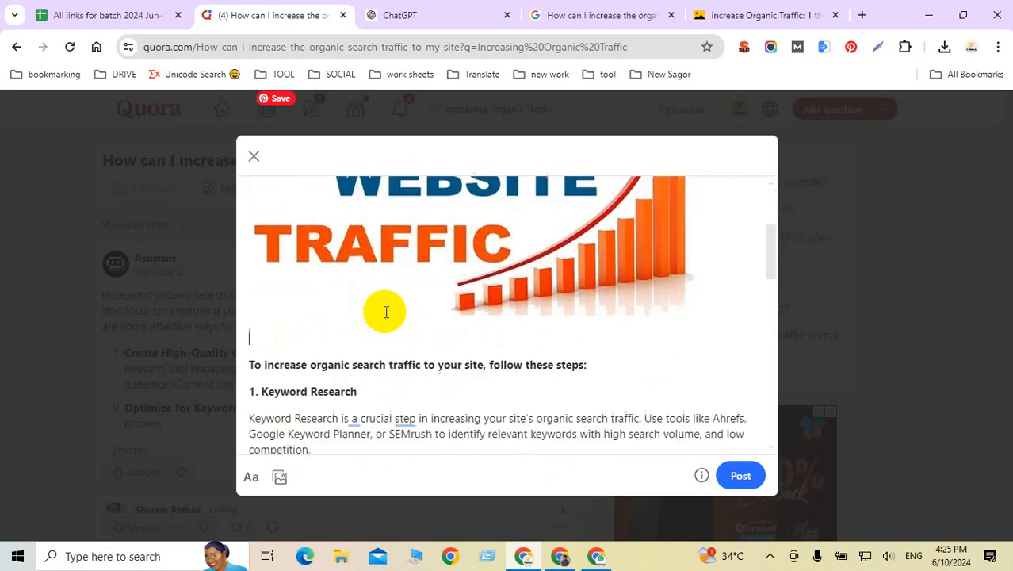
scroll(389, 289, up, 1)
scroll(389, 288, up, 1)
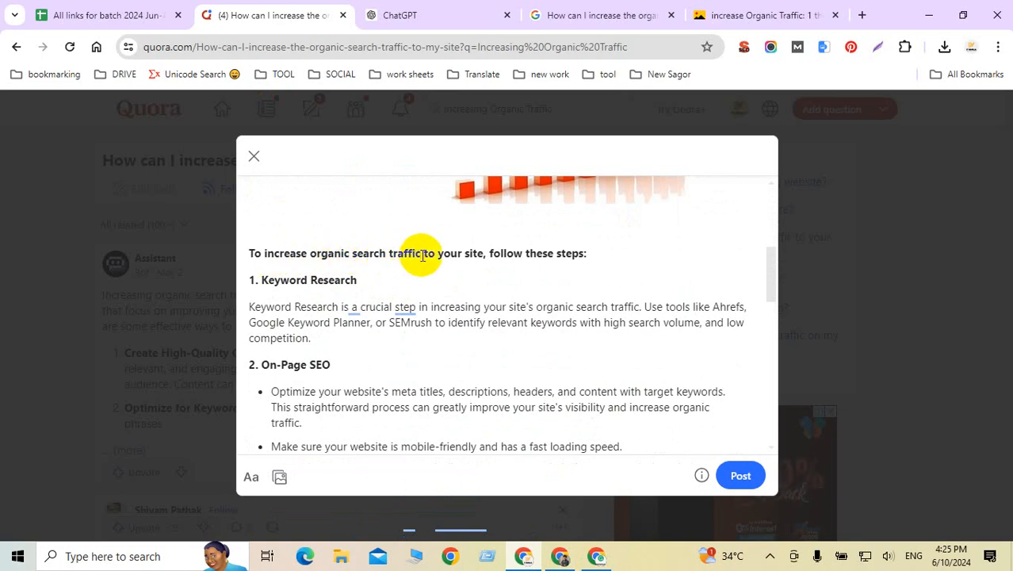
drag(421, 254, 267, 259)
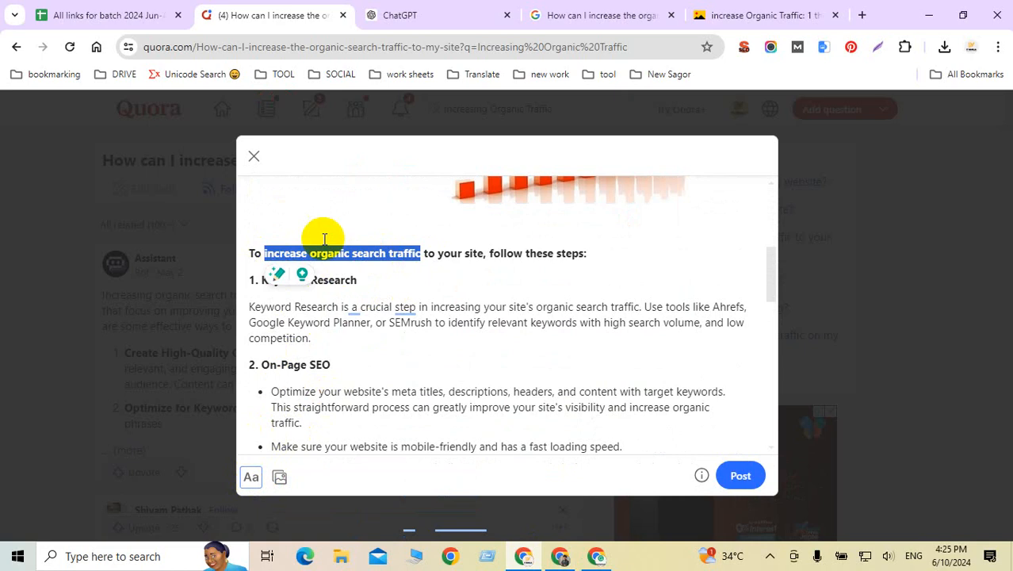
click(251, 475)
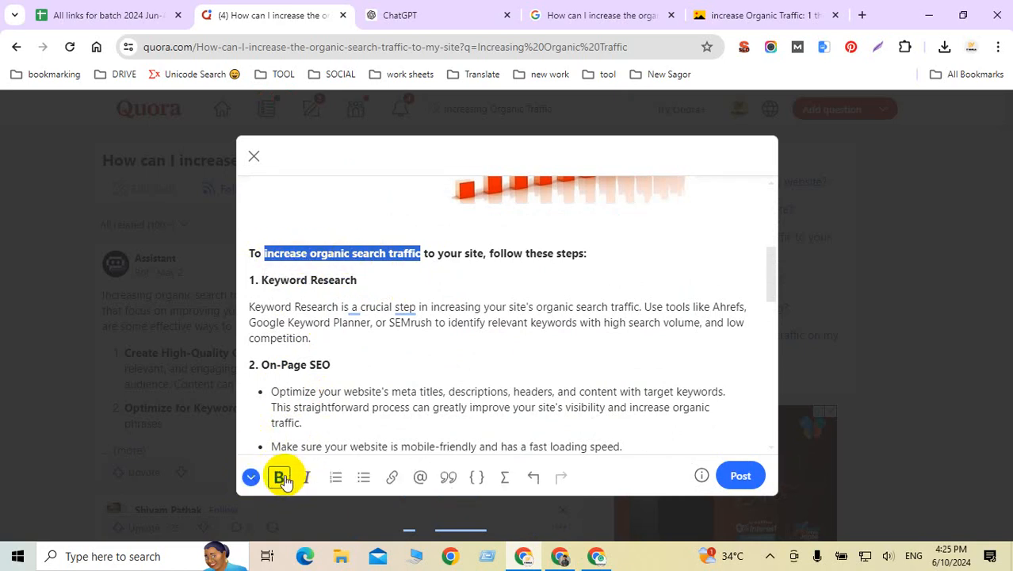
click(280, 478)
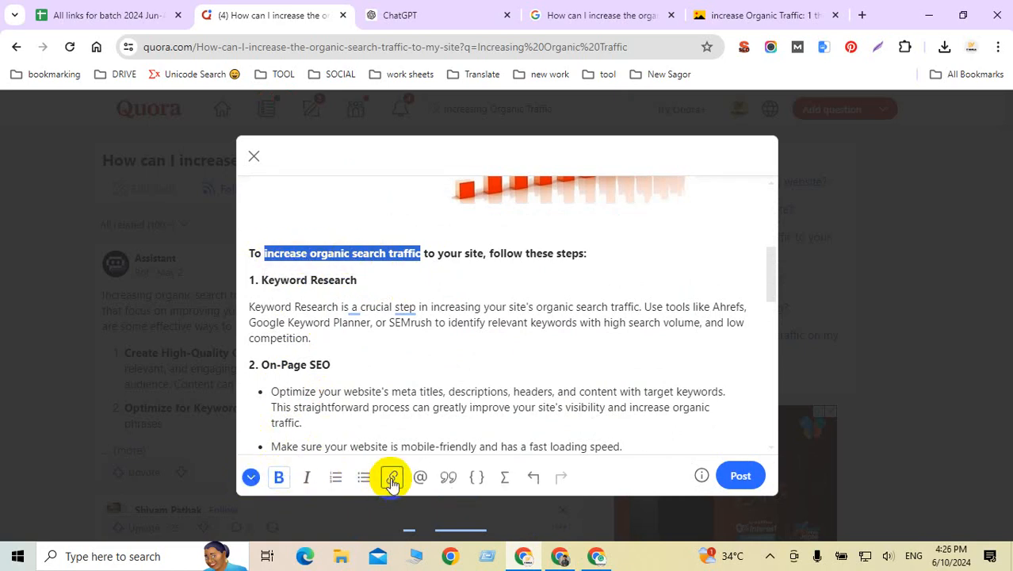
click(392, 478)
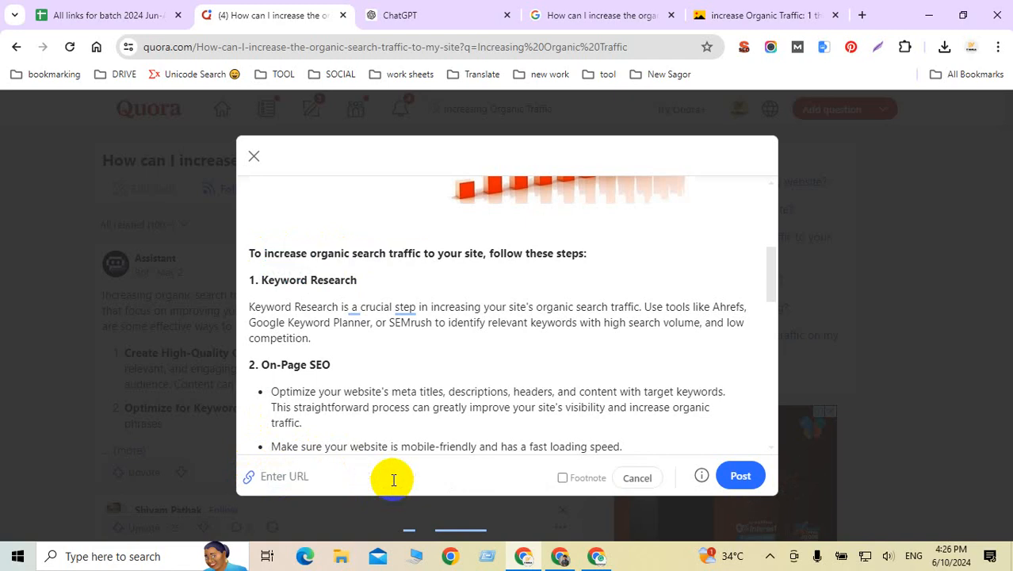
key(ctrl+v)
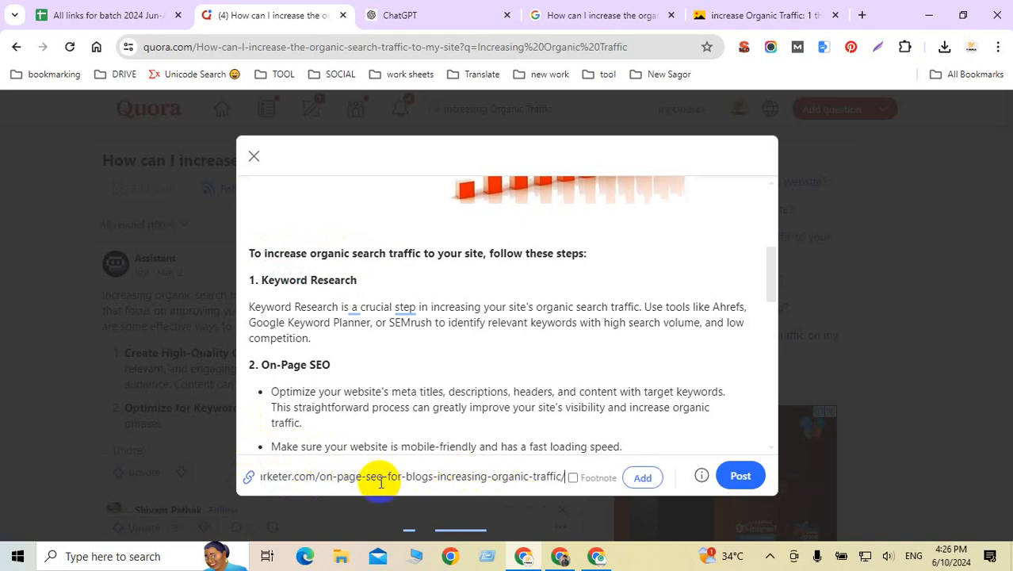
click(644, 478)
click(449, 323)
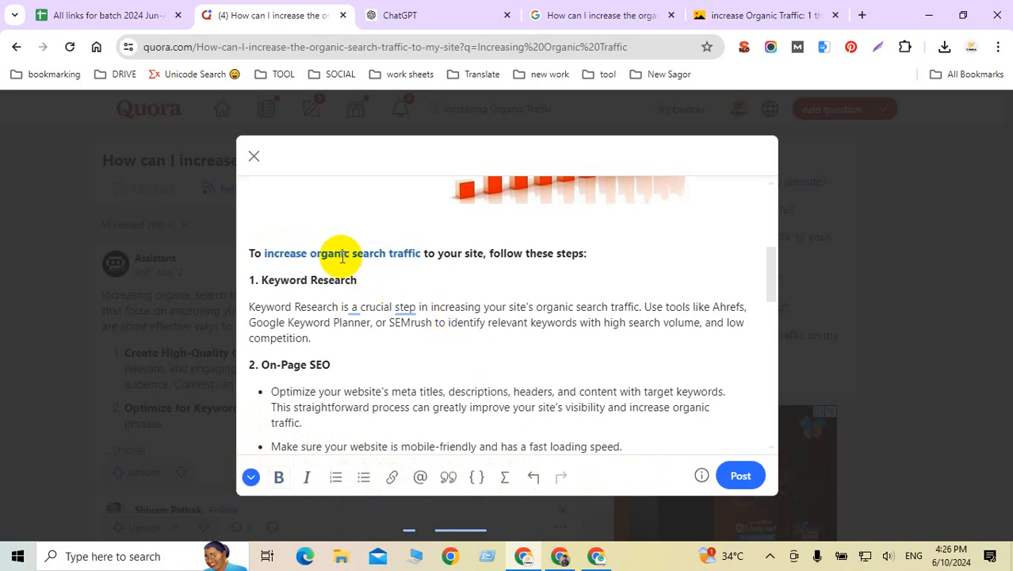
scroll(486, 305, up, 5)
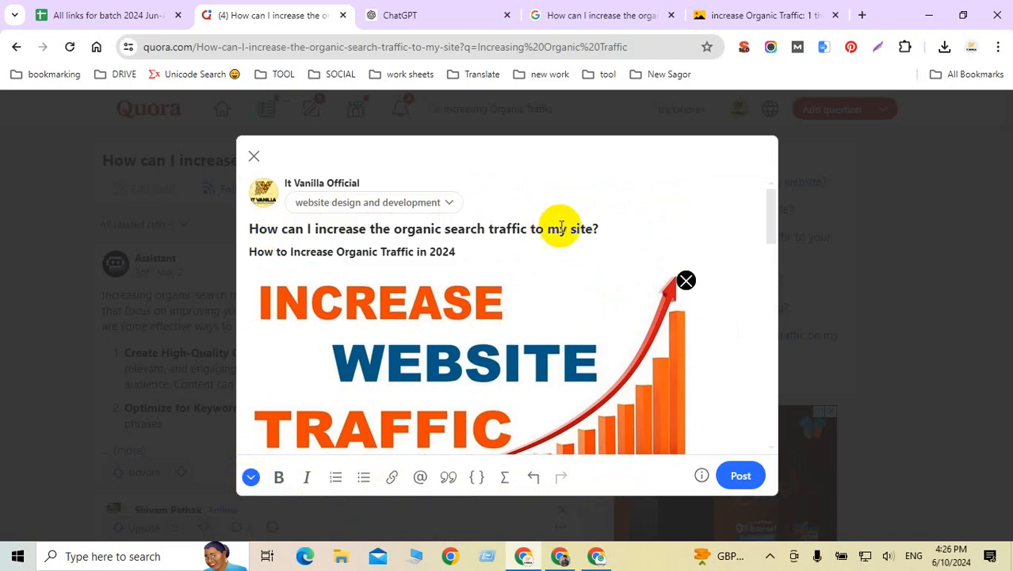
scroll(460, 317, down, 2)
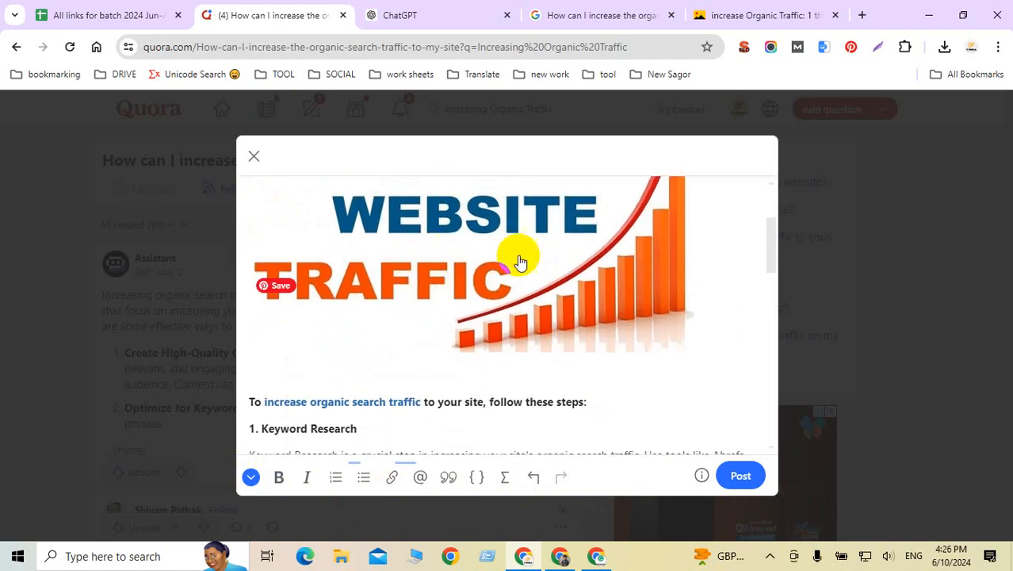
scroll(507, 273, up, 3)
scroll(444, 274, down, 3)
click(410, 291)
click(363, 297)
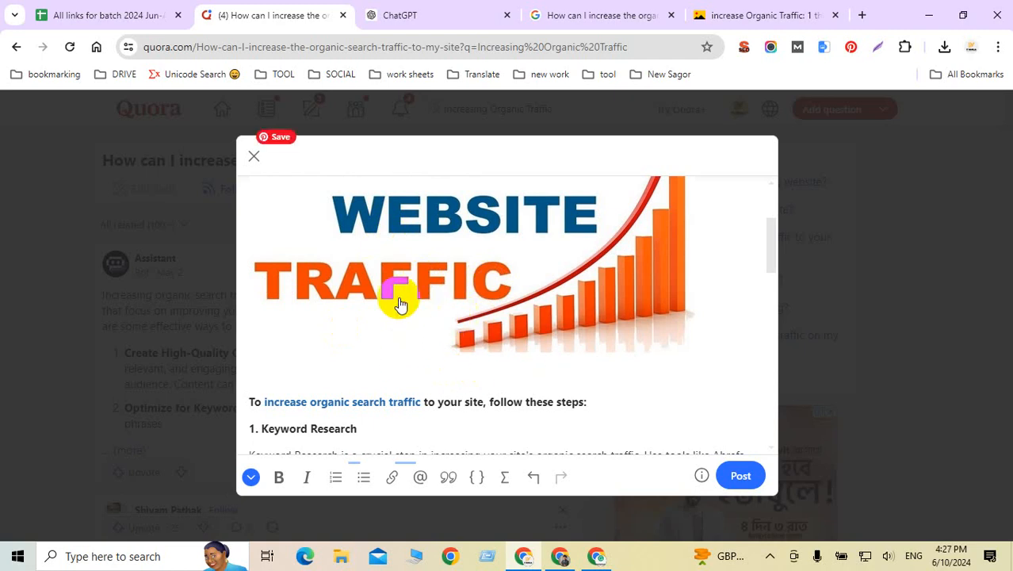
click(350, 401)
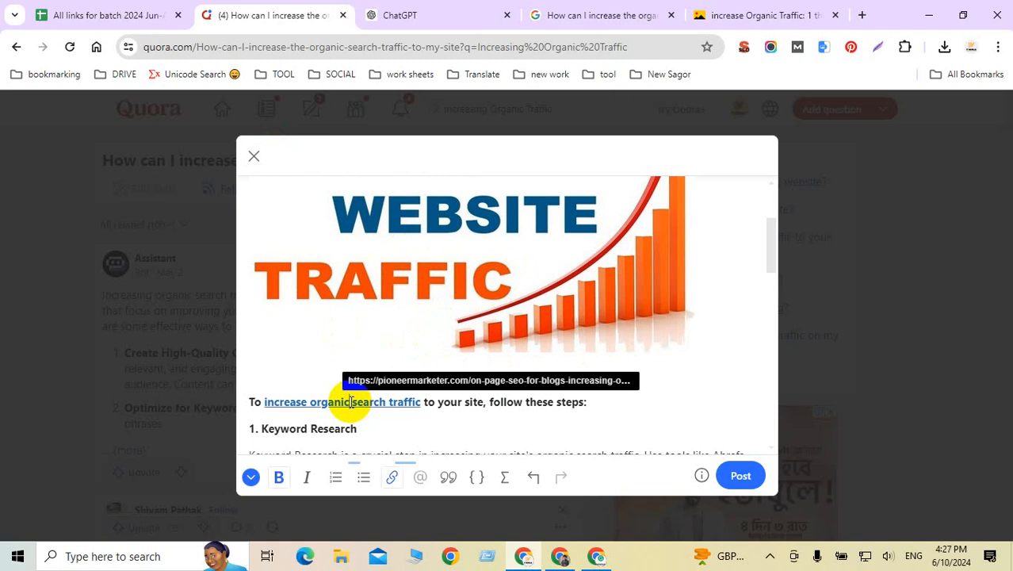
click(299, 402)
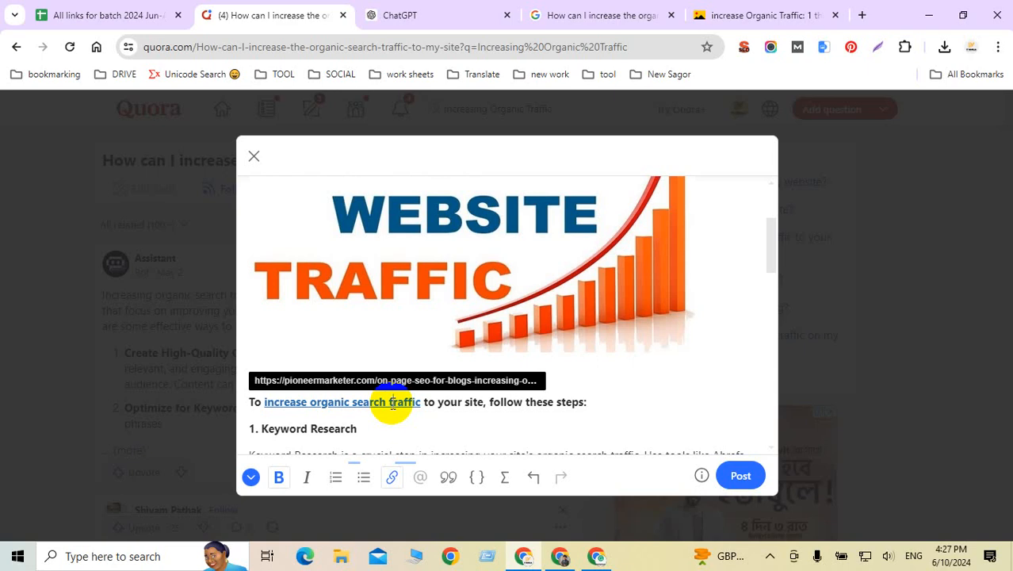
click(553, 400)
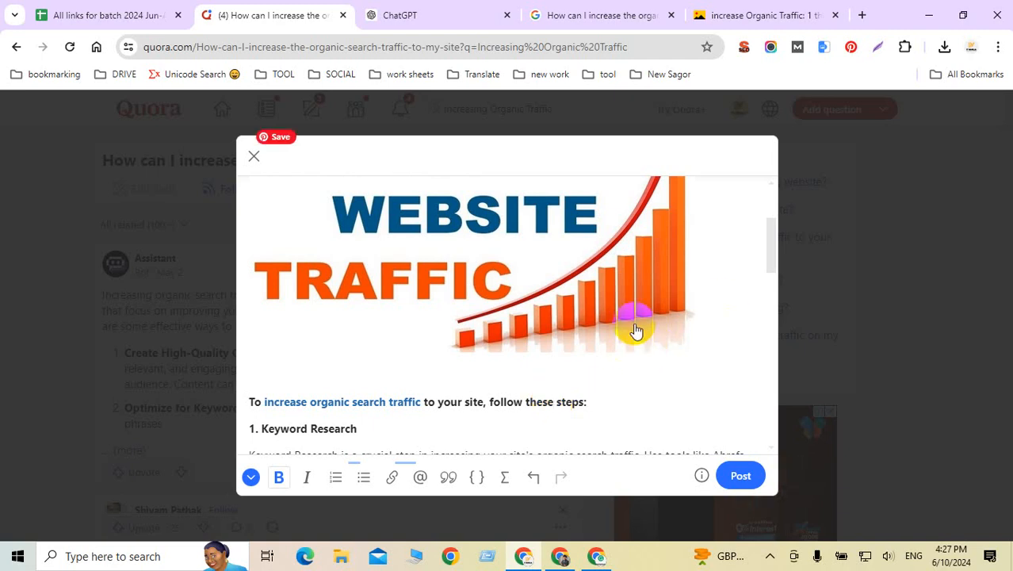
scroll(622, 388, down, 10)
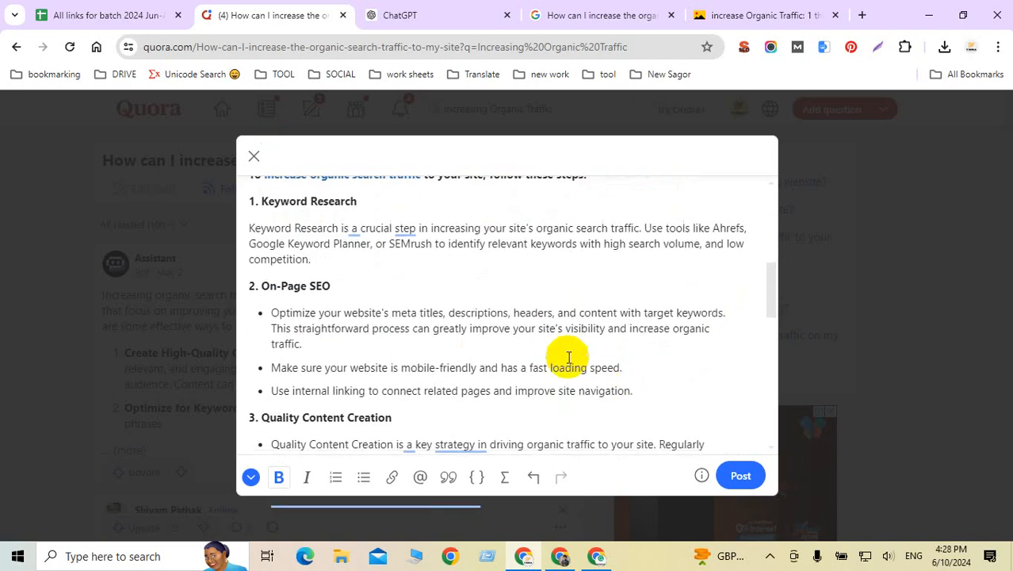
scroll(603, 401, down, 3)
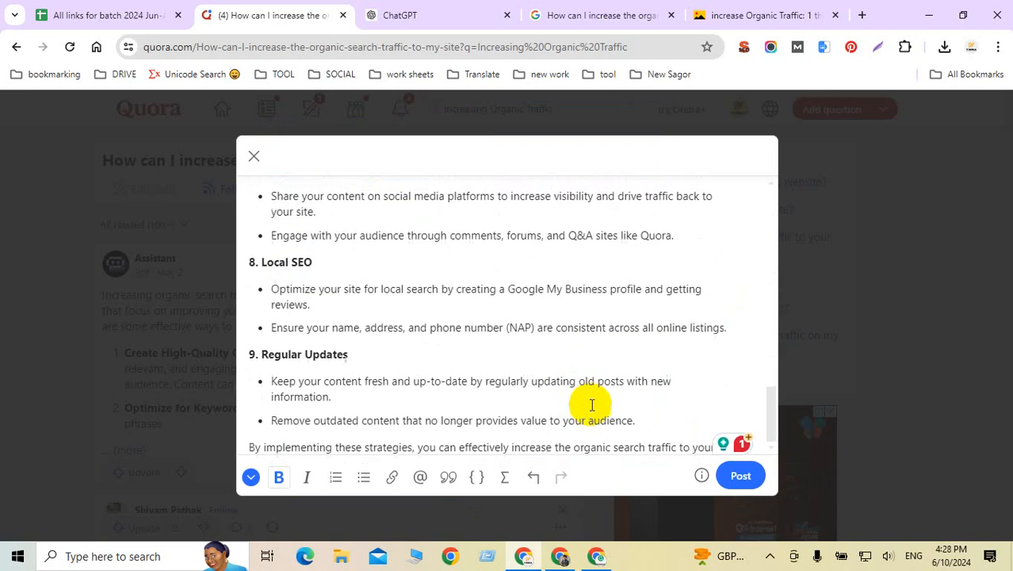
Step: Publish the answer using the default answer credential
click(744, 481)
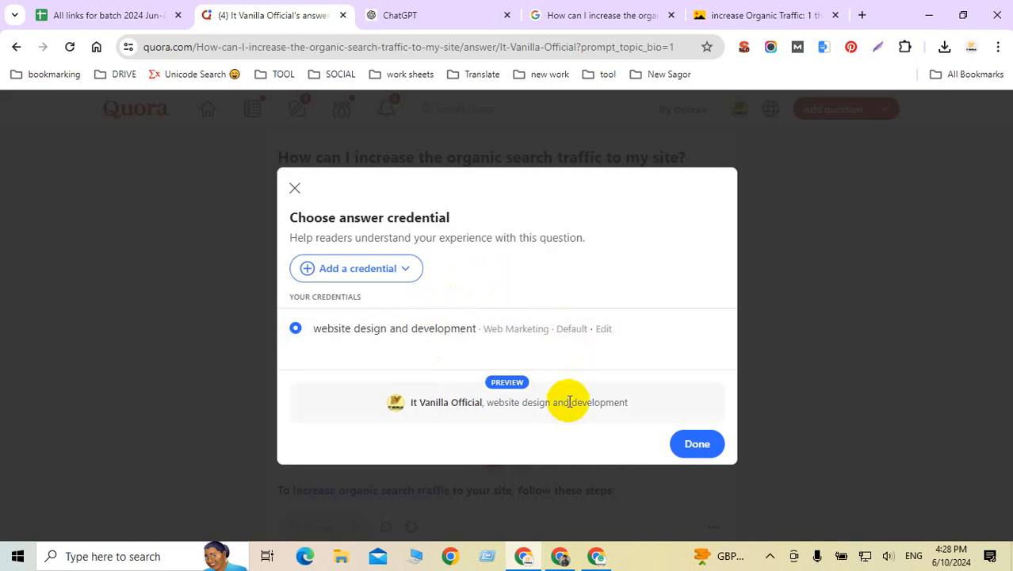
click(689, 445)
scroll(238, 268, down, 3)
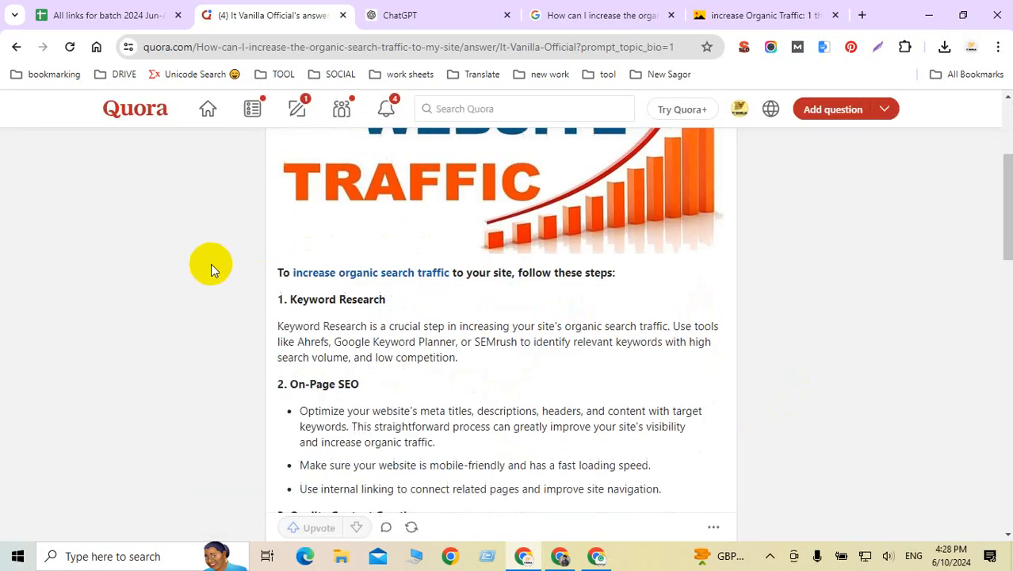
scroll(211, 264, down, 3)
scroll(389, 249, up, 6)
Step: Copy the link to the published organic-traffic answer and return to the links spreadsheet
scroll(391, 246, down, 7)
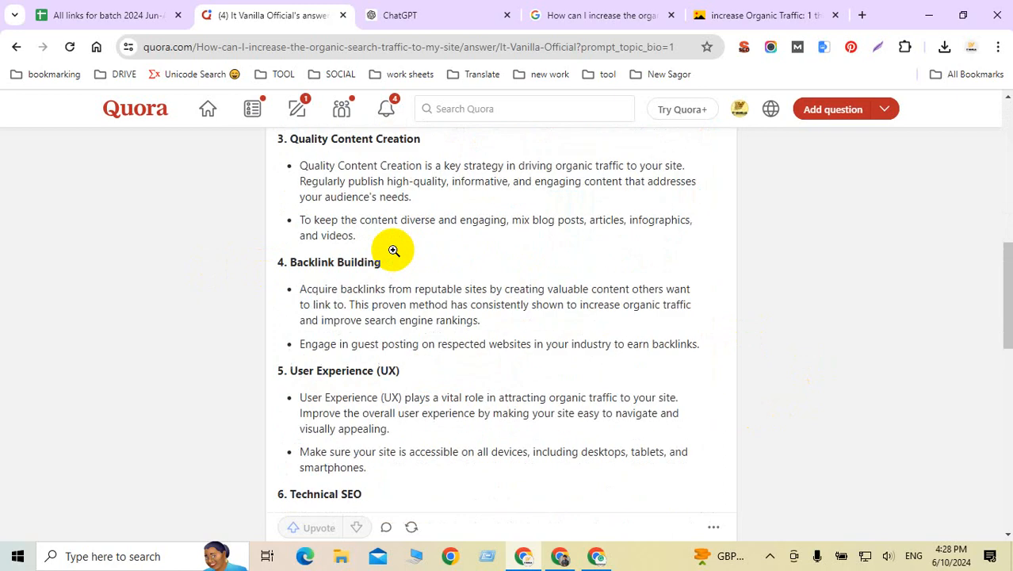
scroll(393, 250, down, 9)
scroll(394, 252, up, 4)
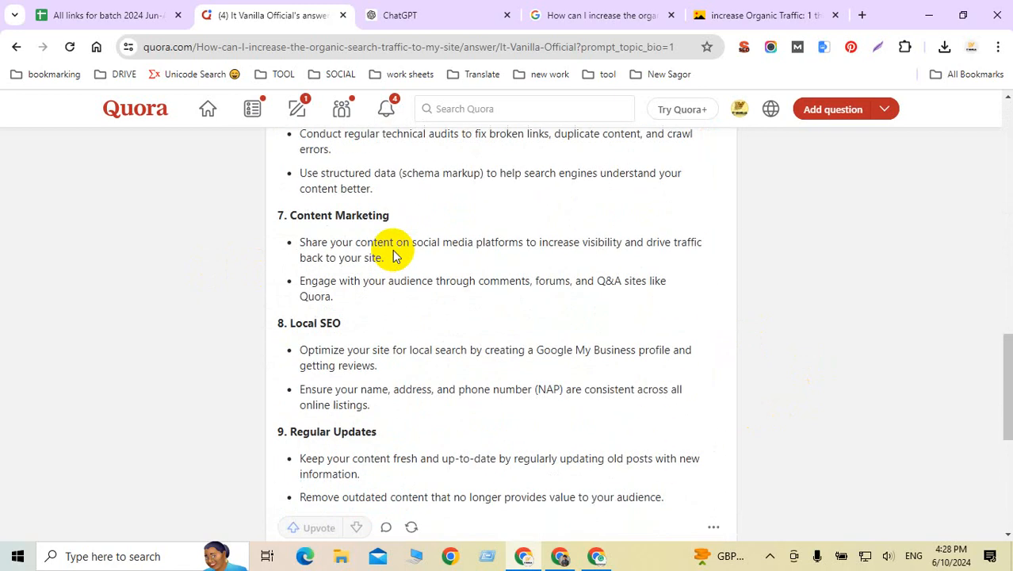
scroll(393, 252, up, 10)
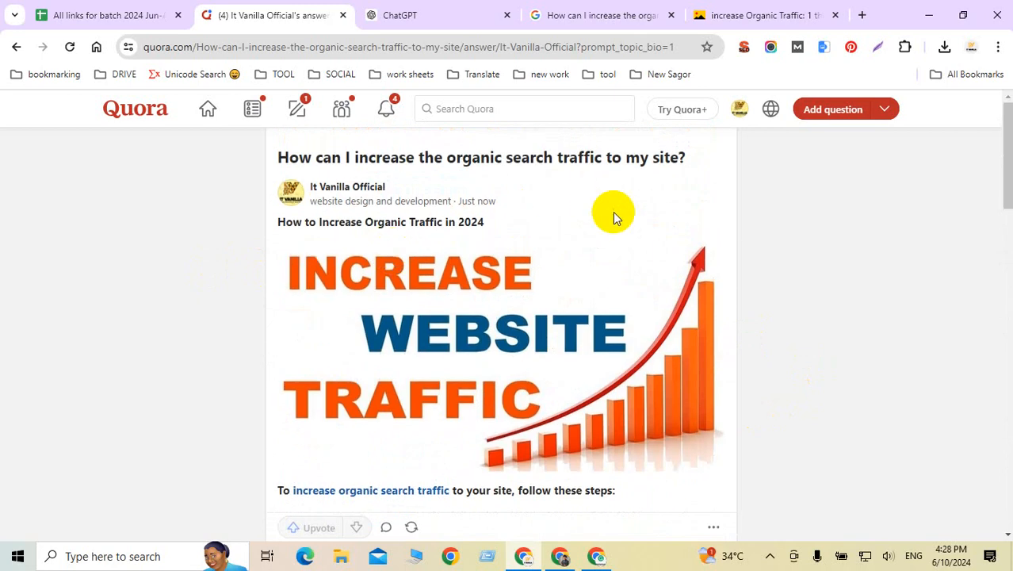
scroll(614, 214, down, 15)
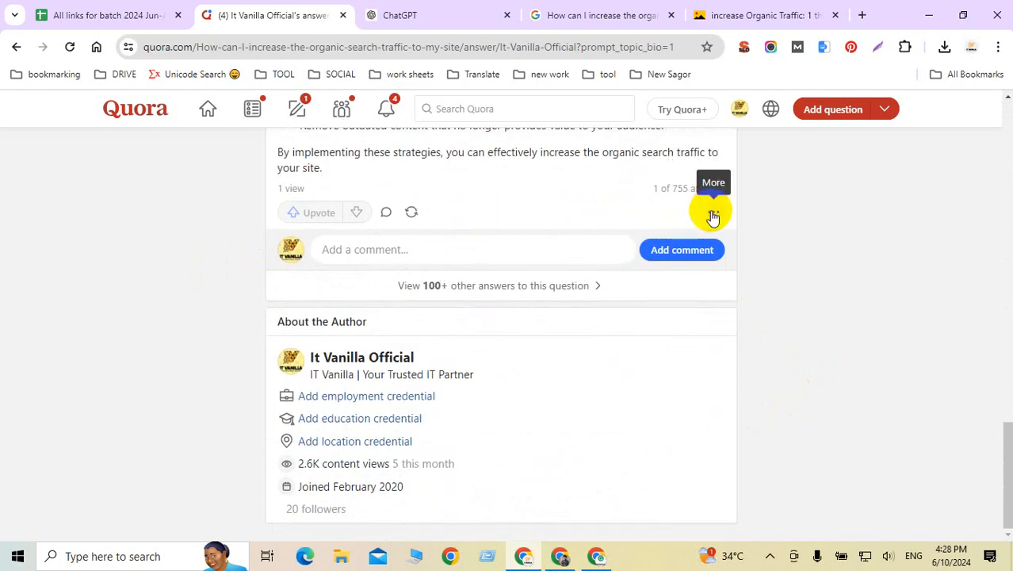
click(712, 212)
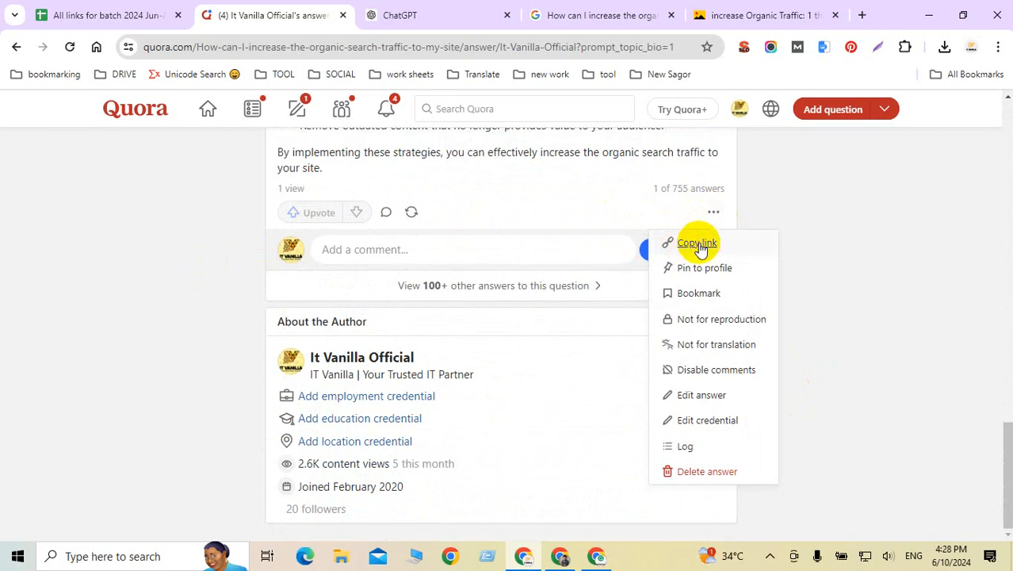
click(698, 244)
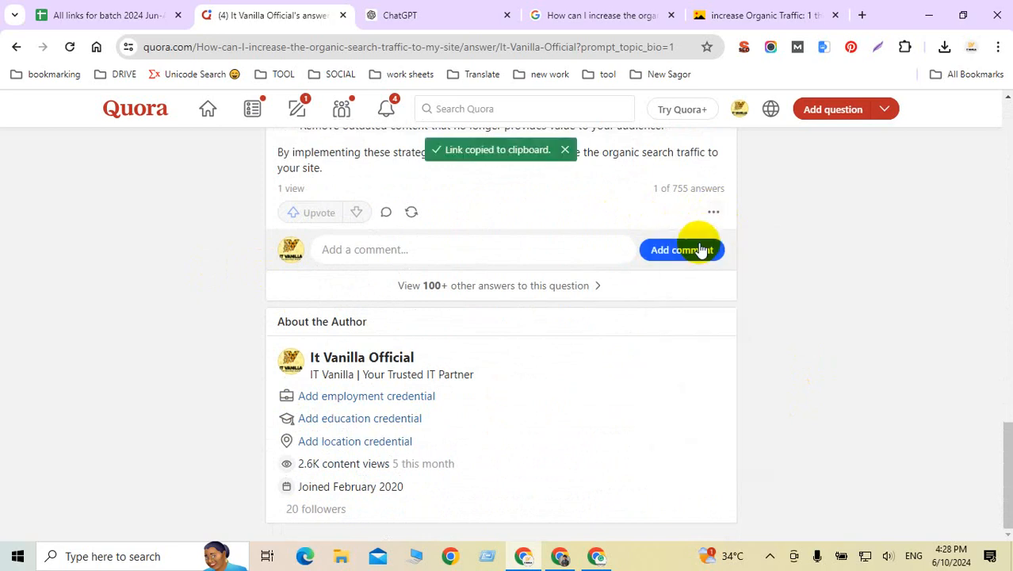
click(121, 17)
click(273, 384)
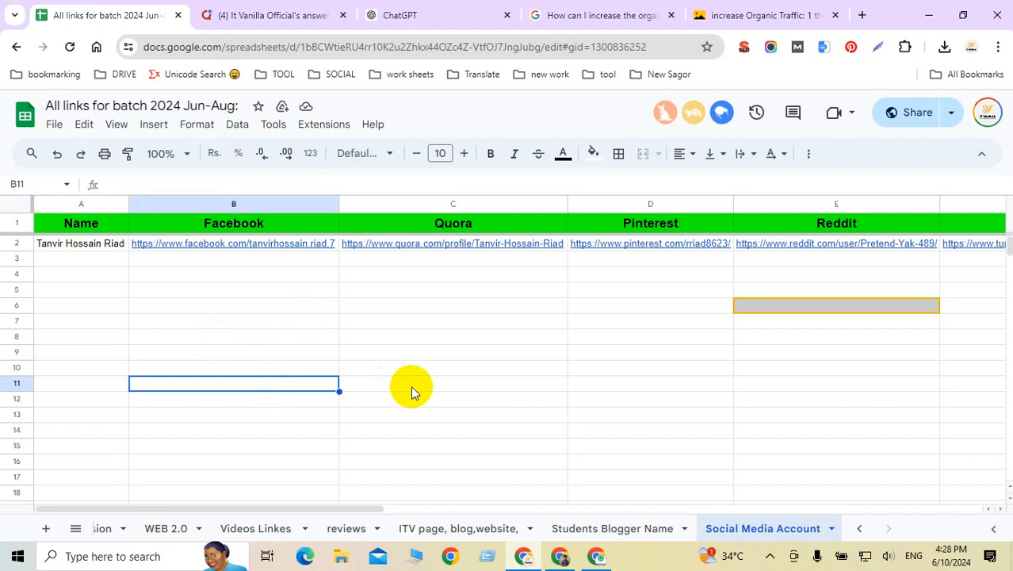
key(ctrl+v)
click(535, 371)
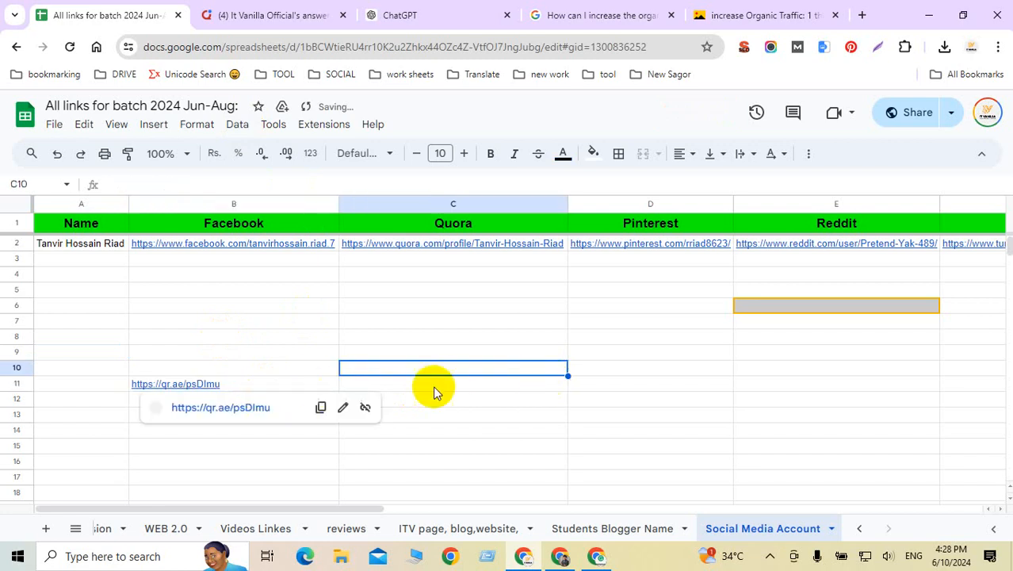
click(109, 386)
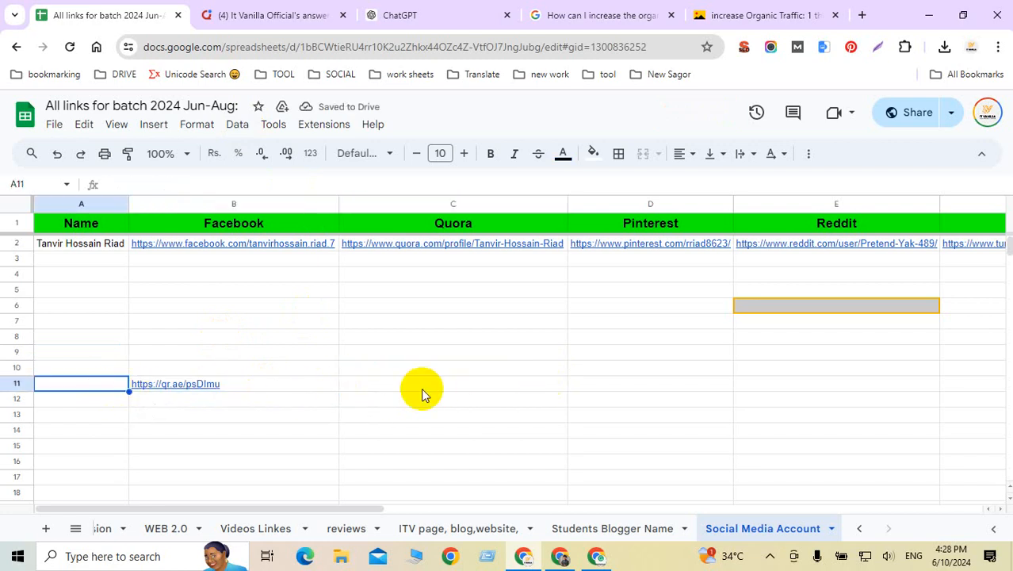
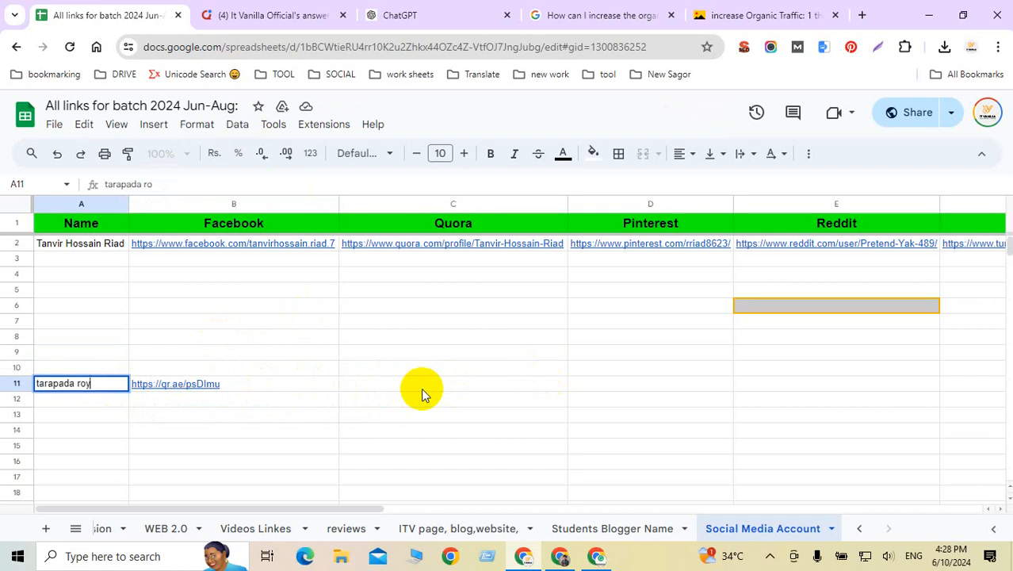
click(414, 390)
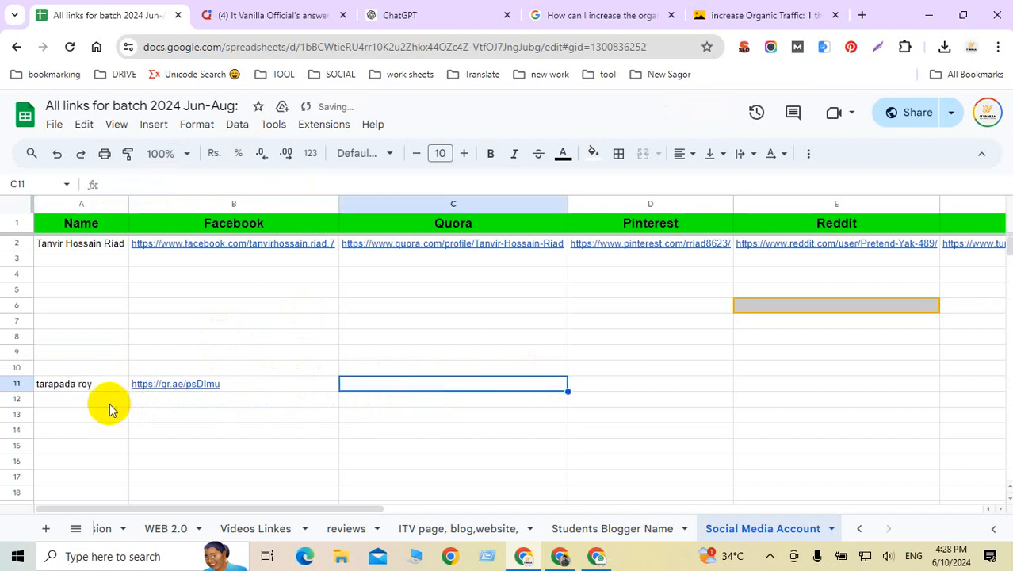
click(73, 385)
click(234, 388)
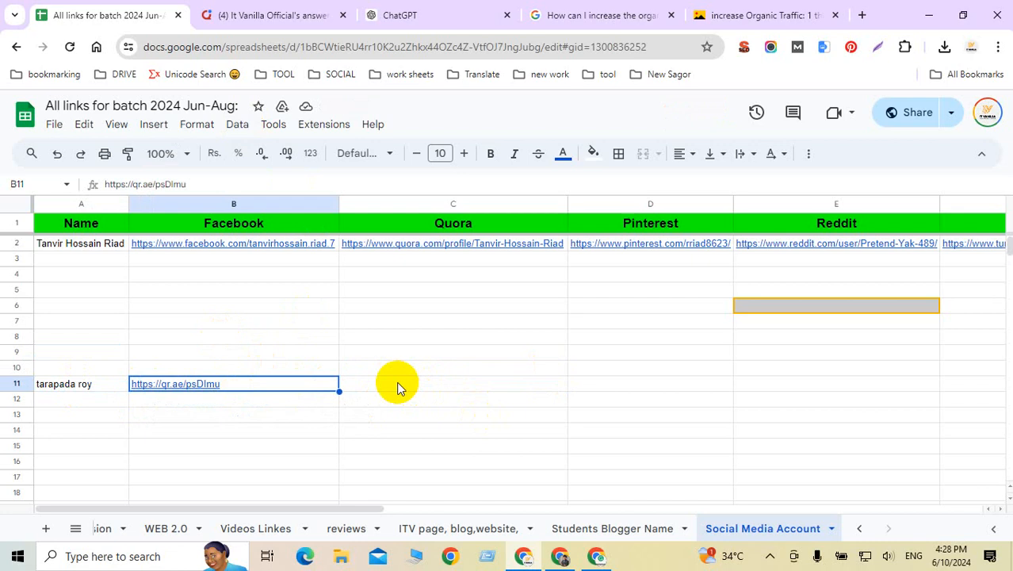
drag(399, 387, 56, 385)
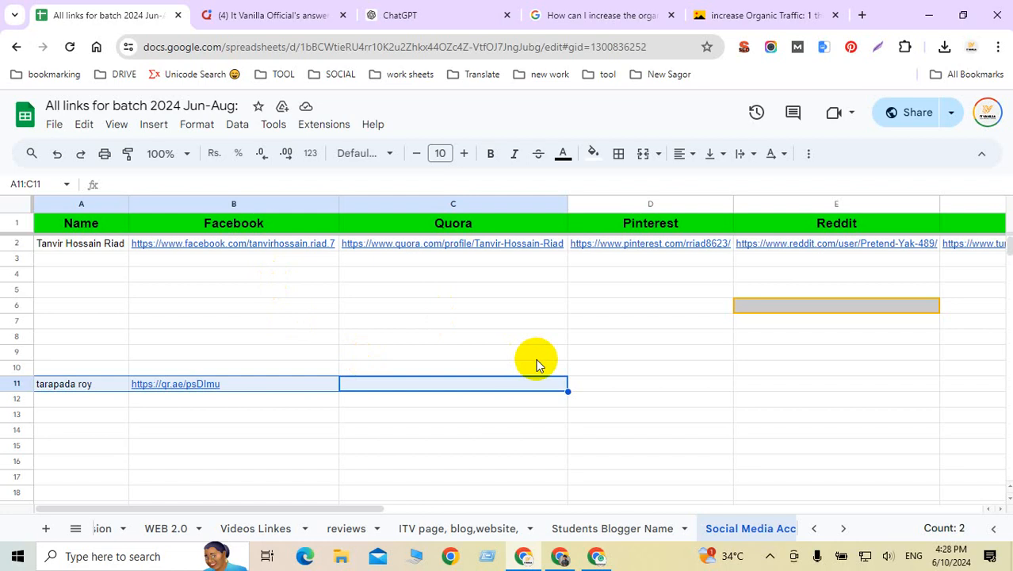
click(671, 345)
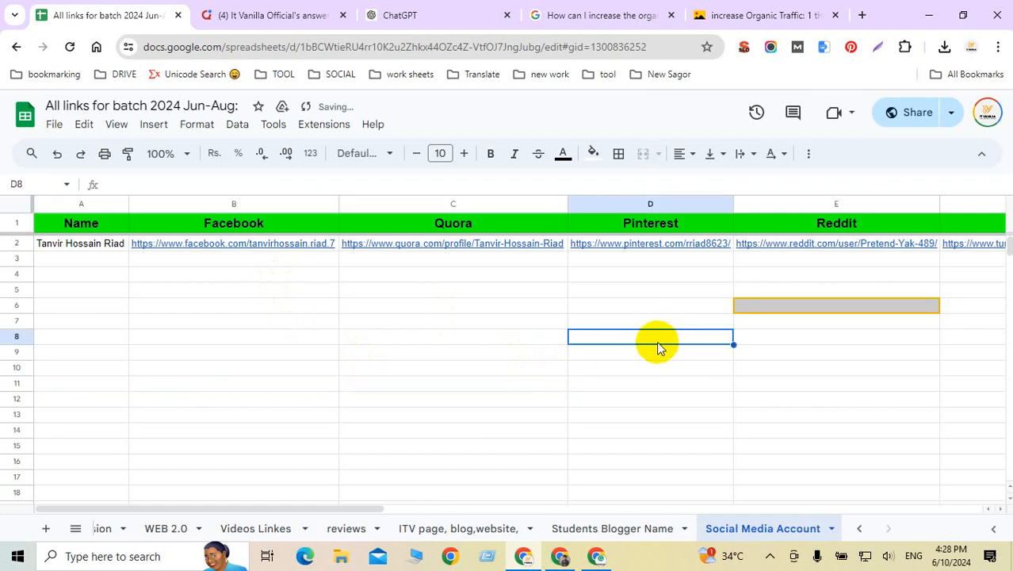
click(456, 260)
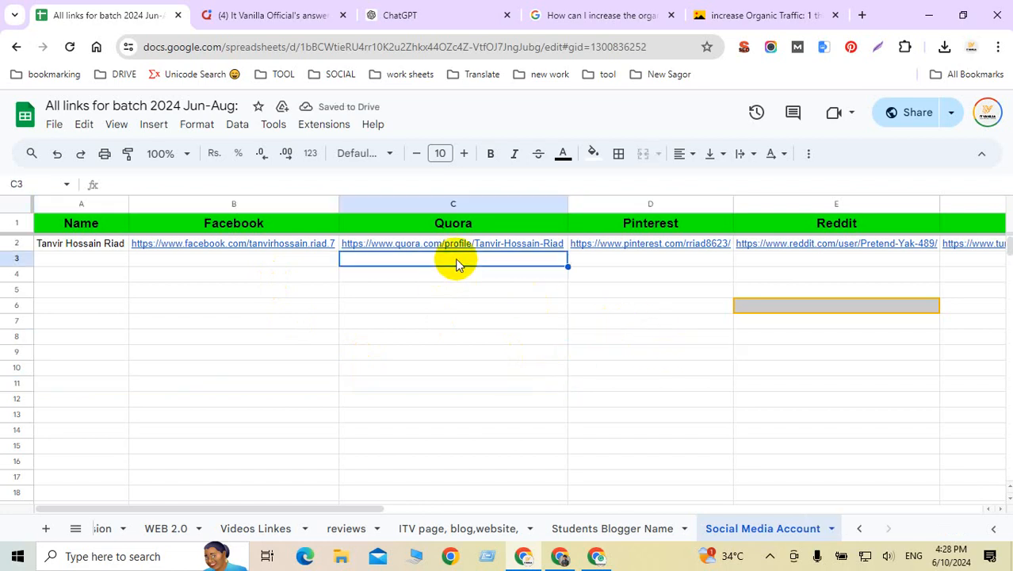
click(254, 263)
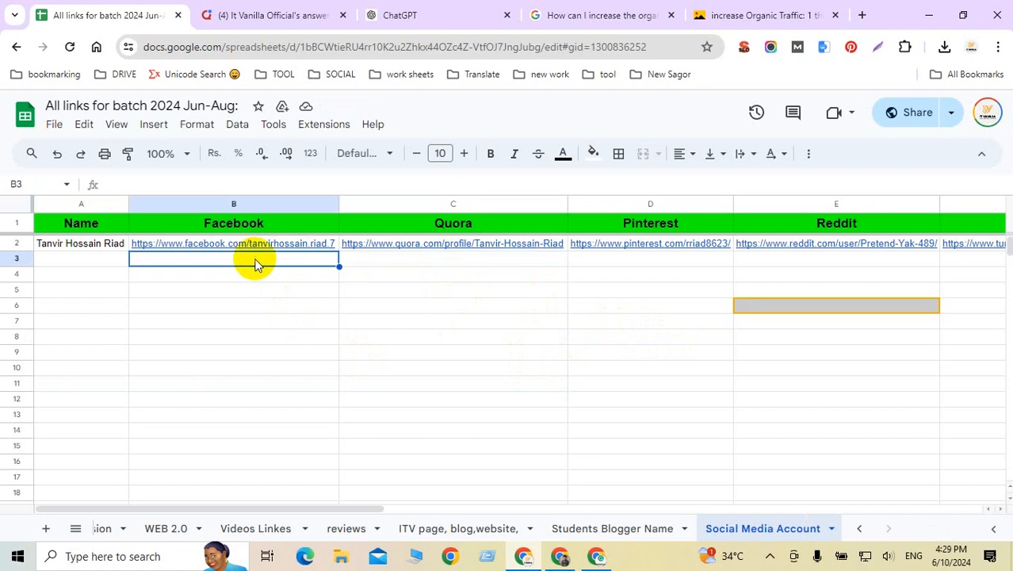
click(675, 264)
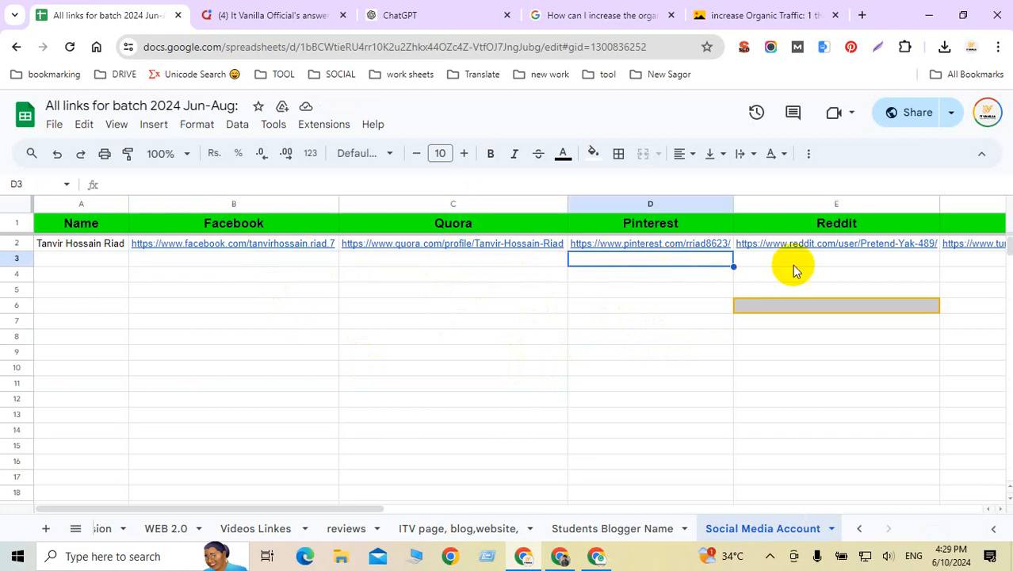
click(852, 263)
click(968, 264)
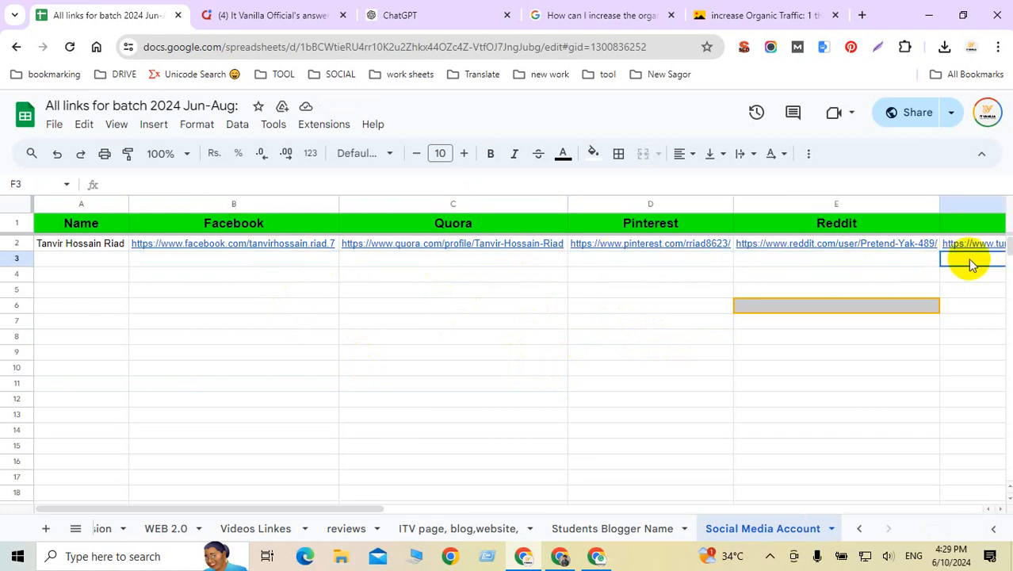
click(968, 262)
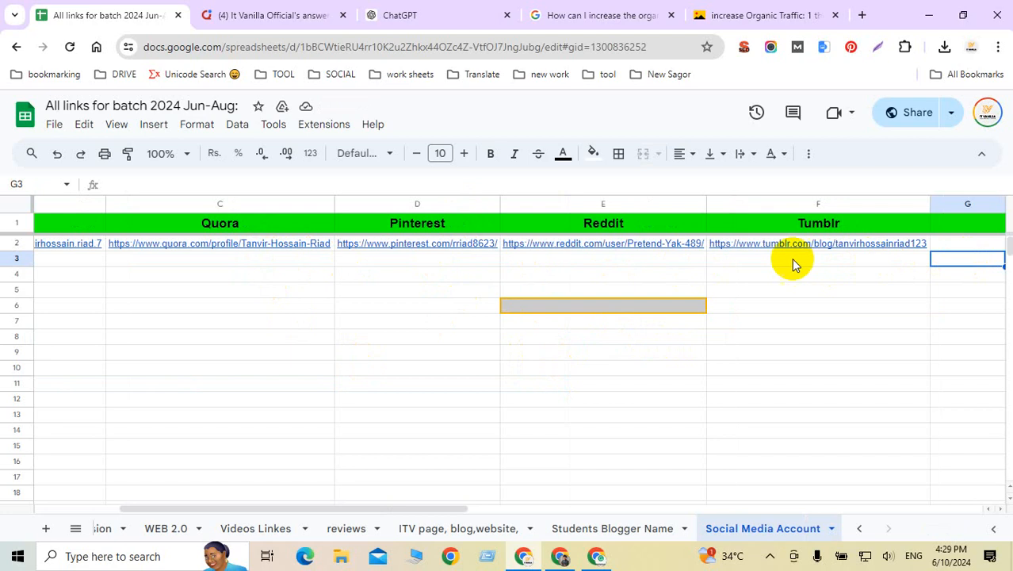
key(Right)
key(Right)
key(Right)
key(Right)
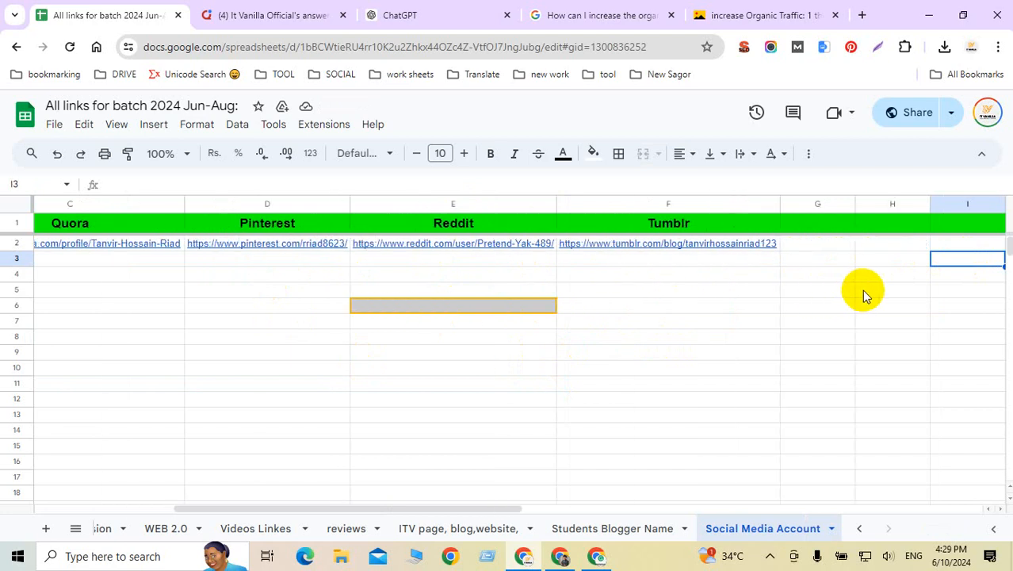
click(773, 224)
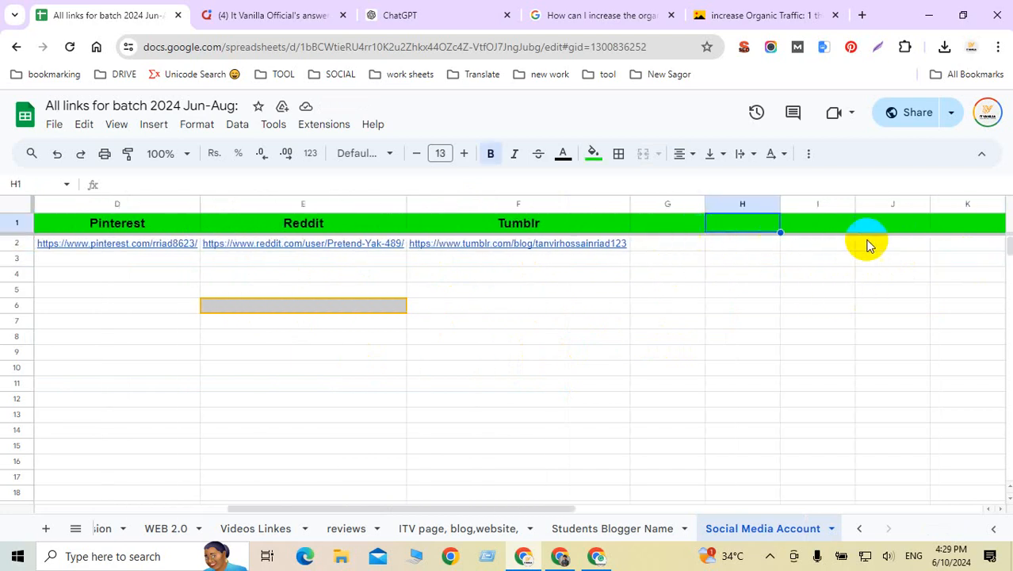
click(541, 317)
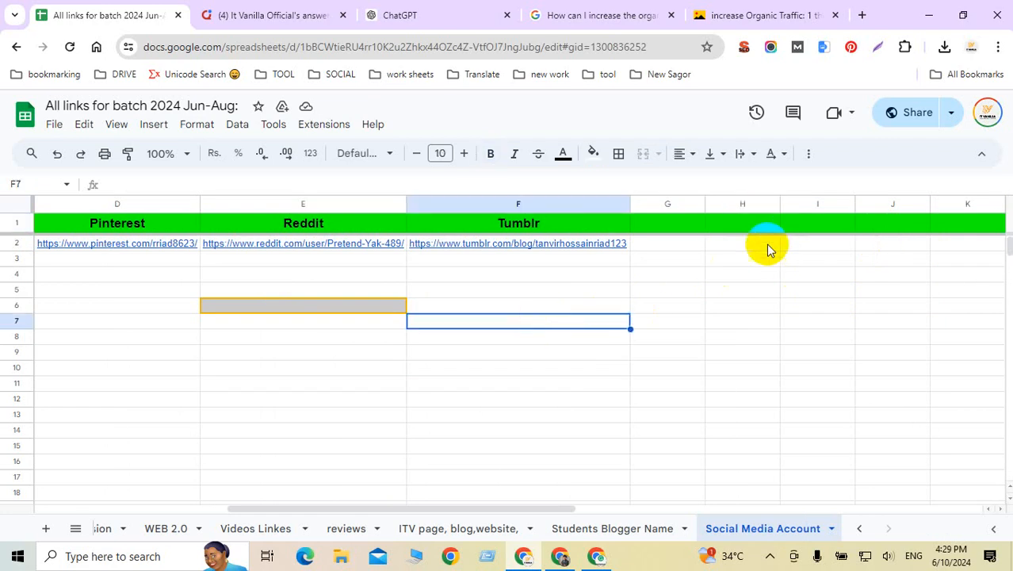
click(667, 369)
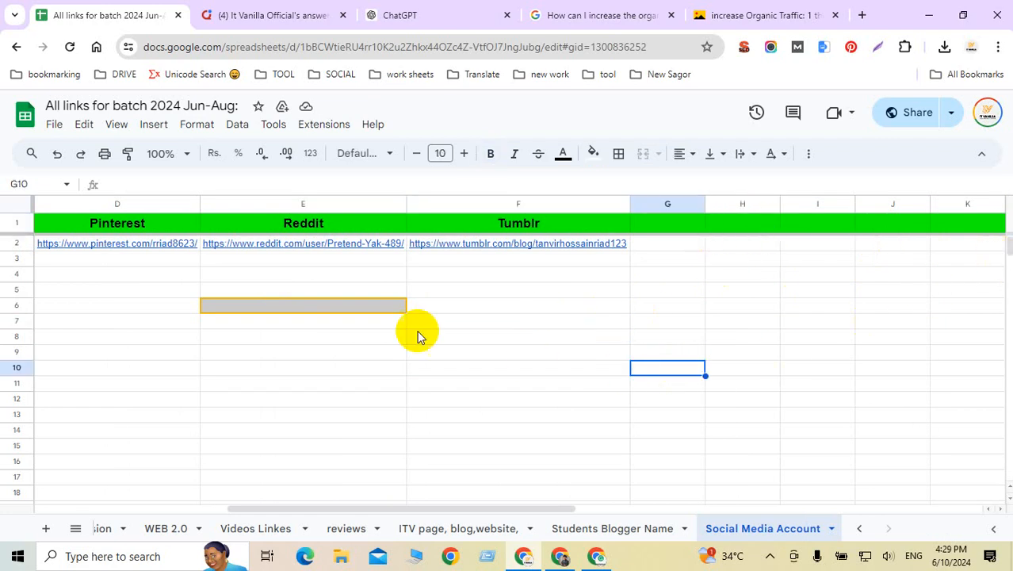
click(386, 309)
click(624, 311)
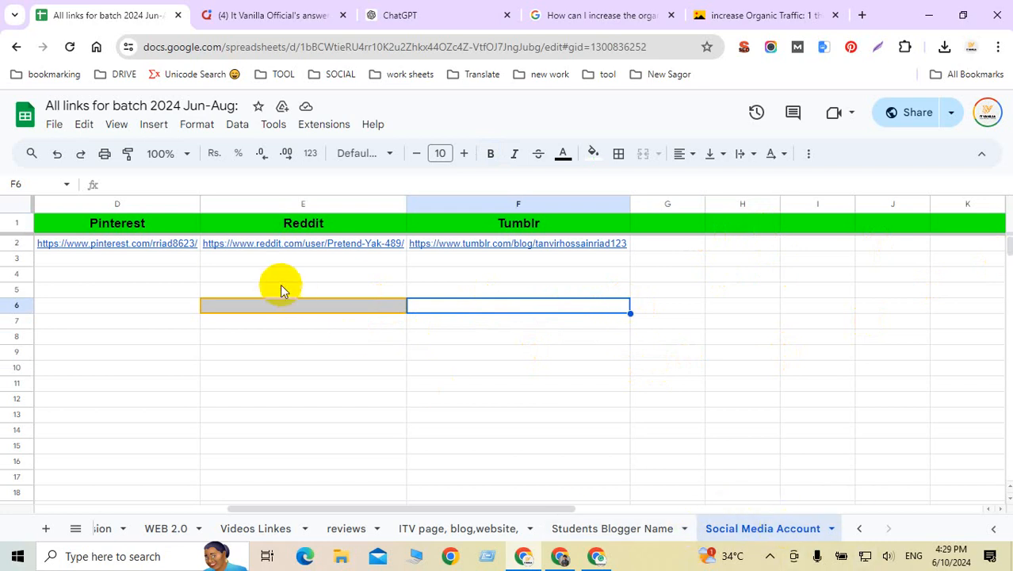
click(251, 260)
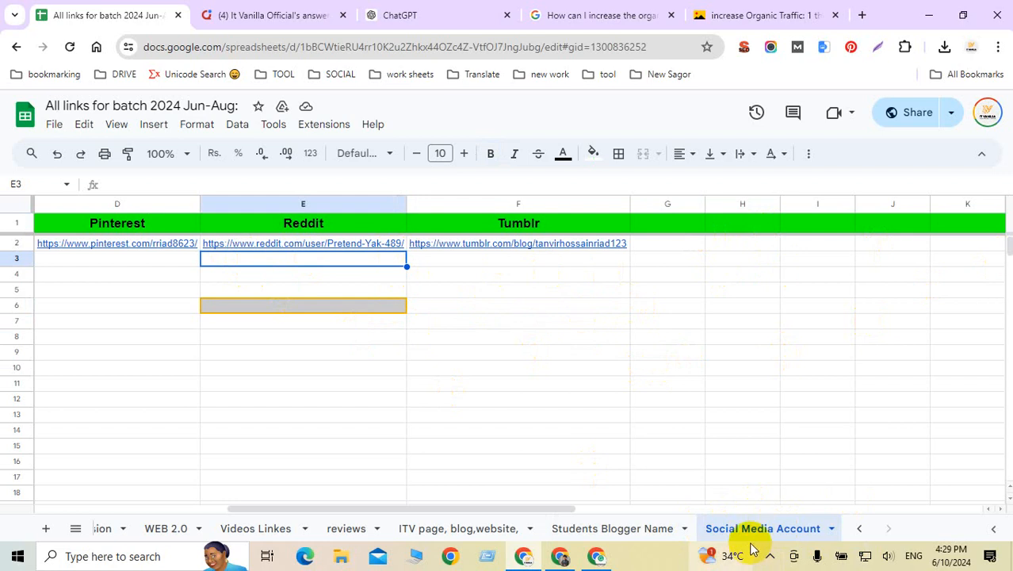
key(Left)
key(Left)
key(Left)
key(Left)
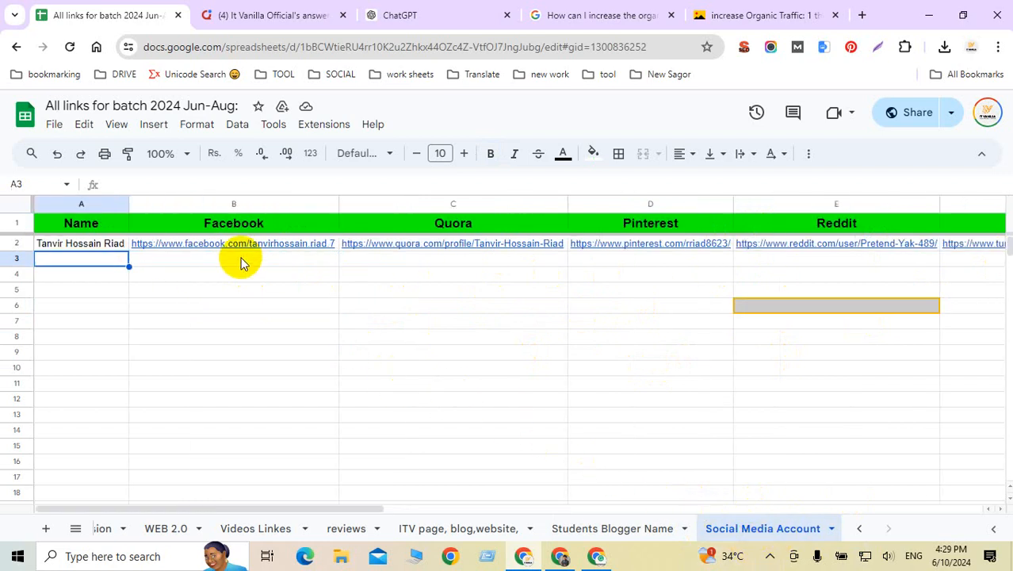
click(363, 264)
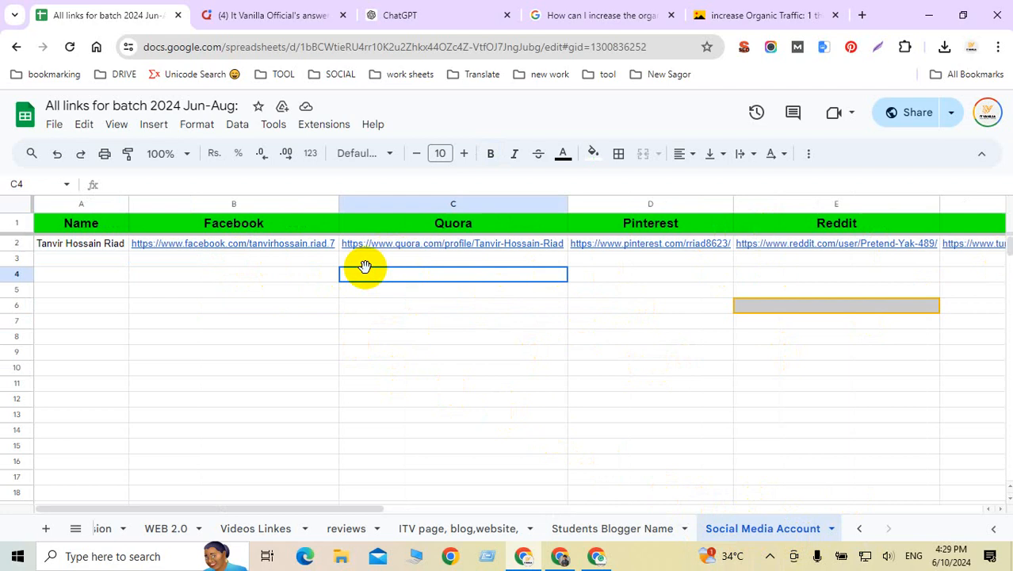
click(247, 257)
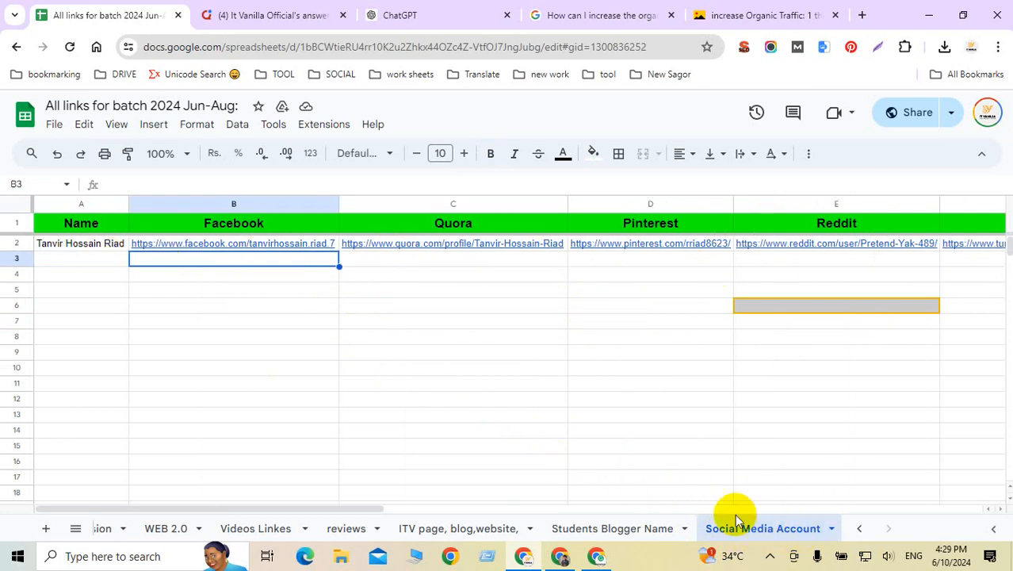
click(103, 258)
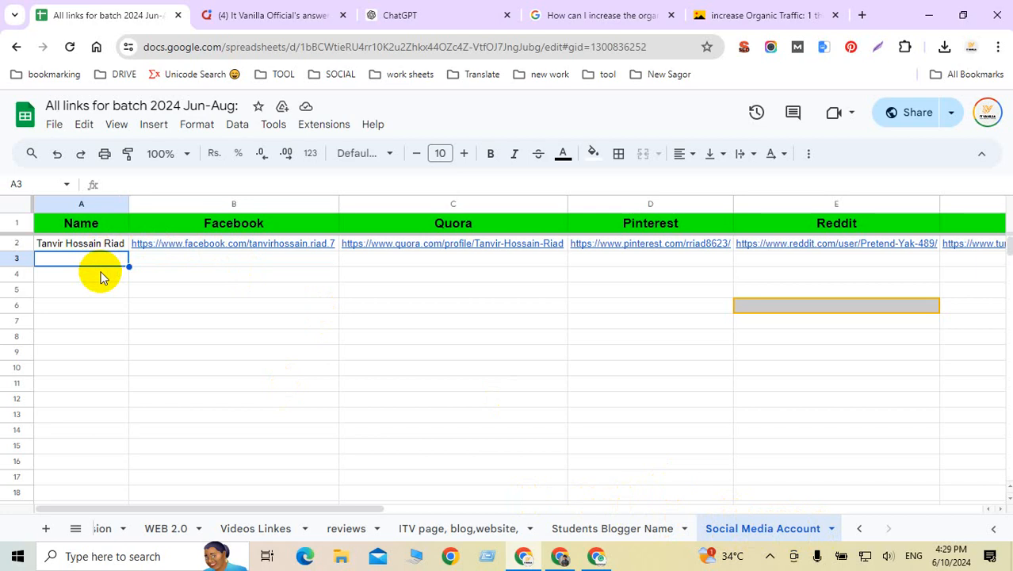
click(100, 274)
click(238, 259)
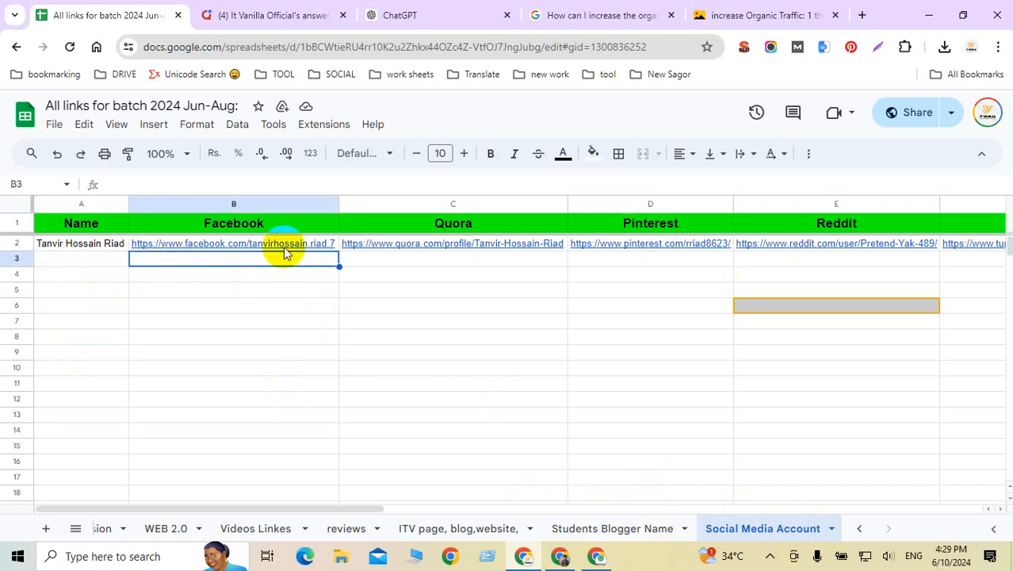
mouse_move(283, 246)
click(270, 15)
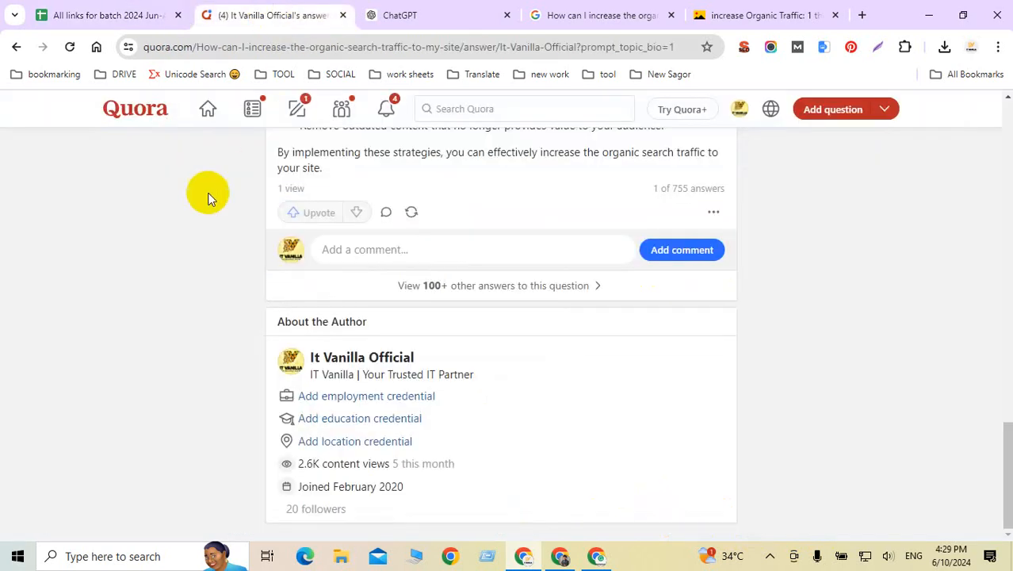
Step: Open the It Vanilla Official Quora profile and copy its web address
click(739, 111)
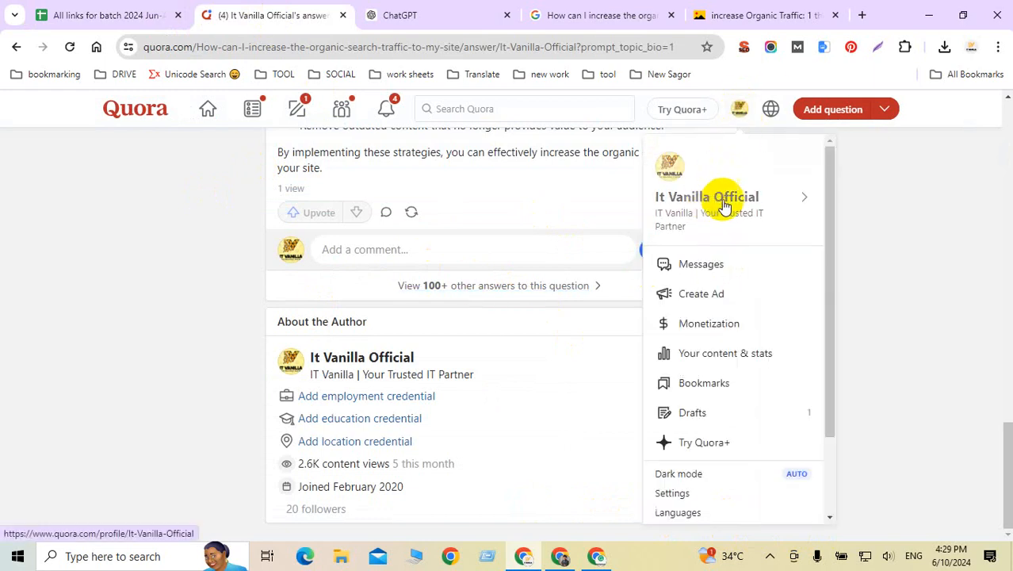
click(727, 198)
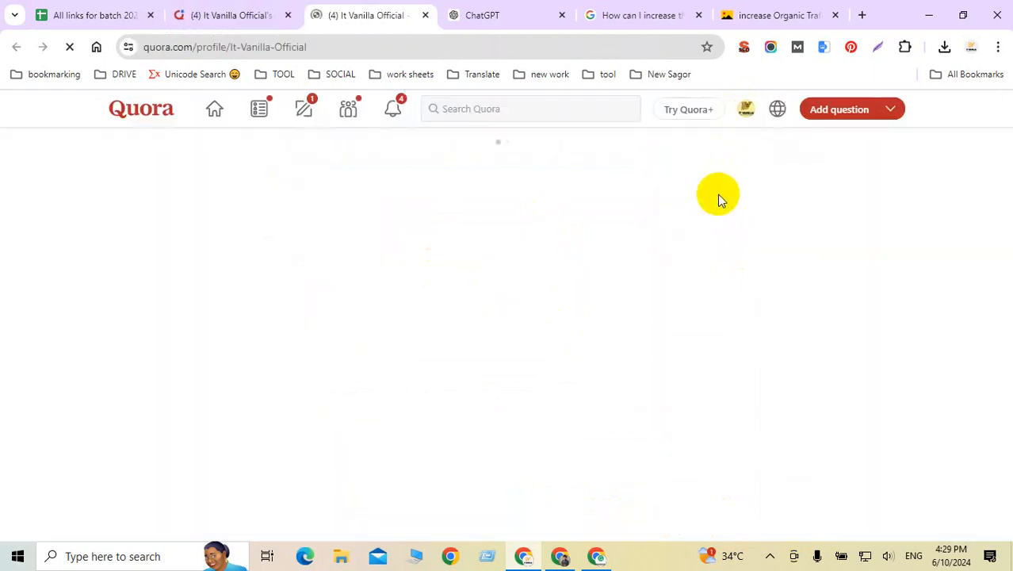
click(335, 47)
key(ctrl+c)
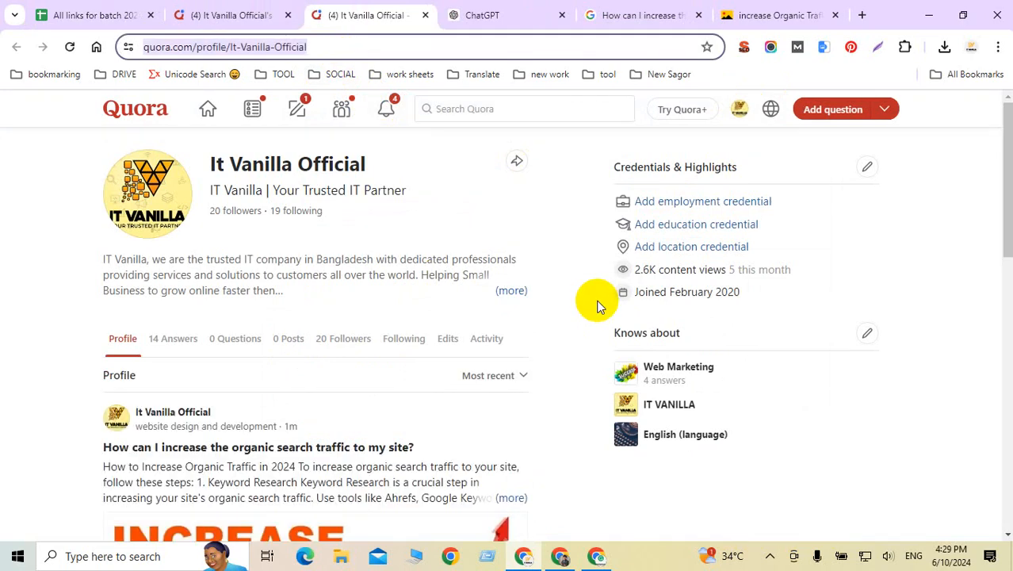
click(84, 21)
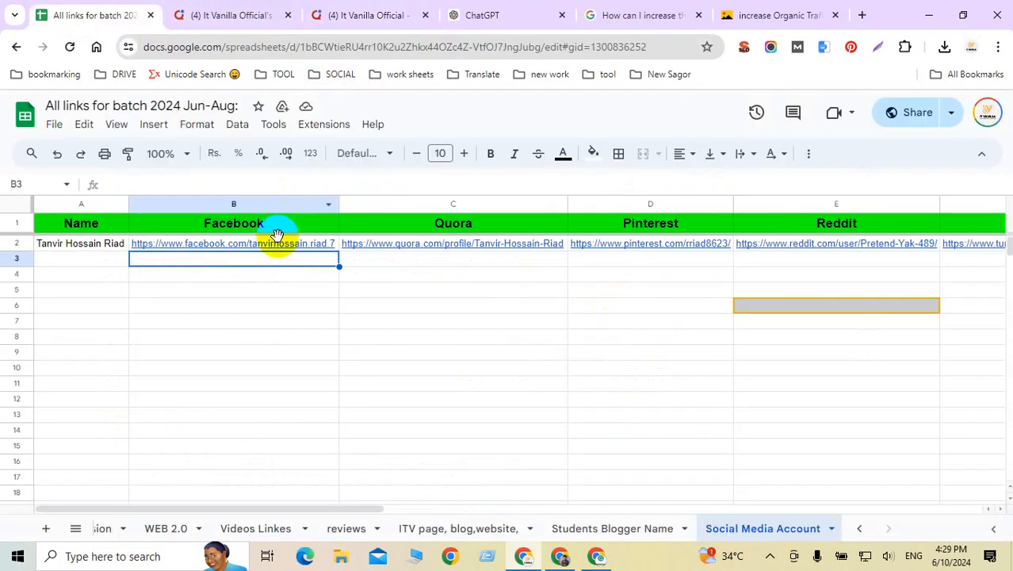
Step: Paste the It Vanilla Official profile link into cell C3
click(457, 266)
key(ctrl+v)
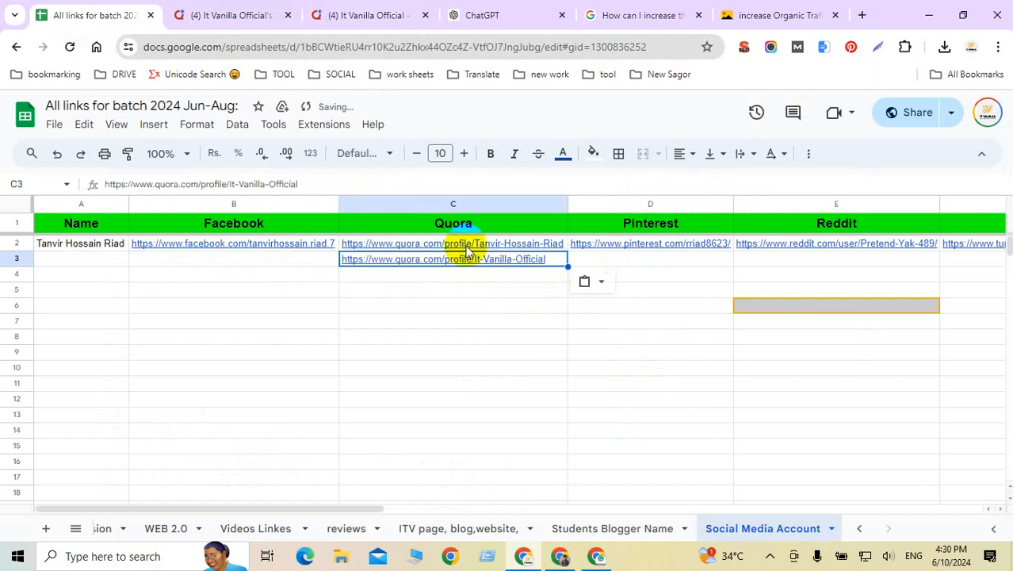
click(437, 351)
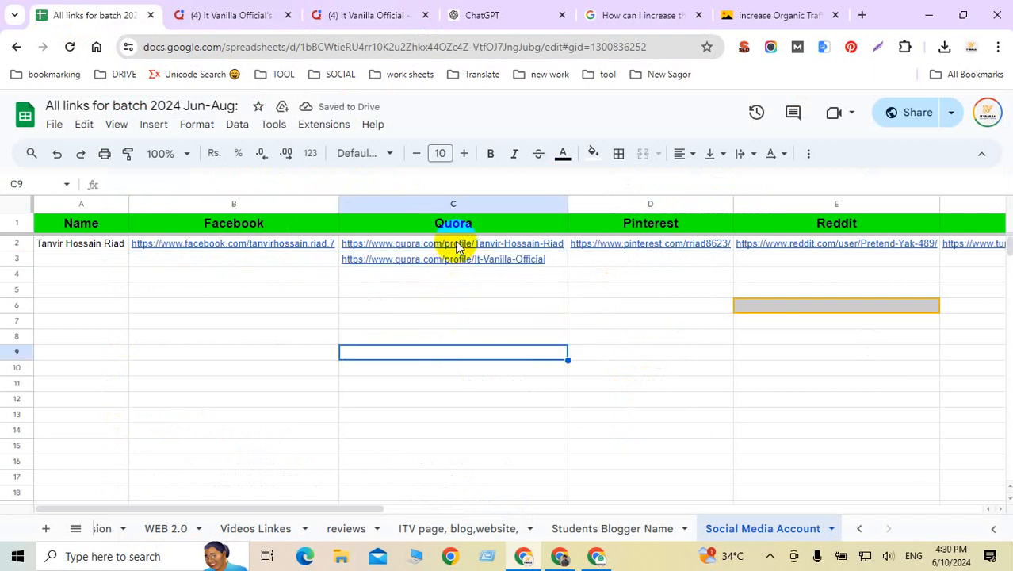
click(458, 260)
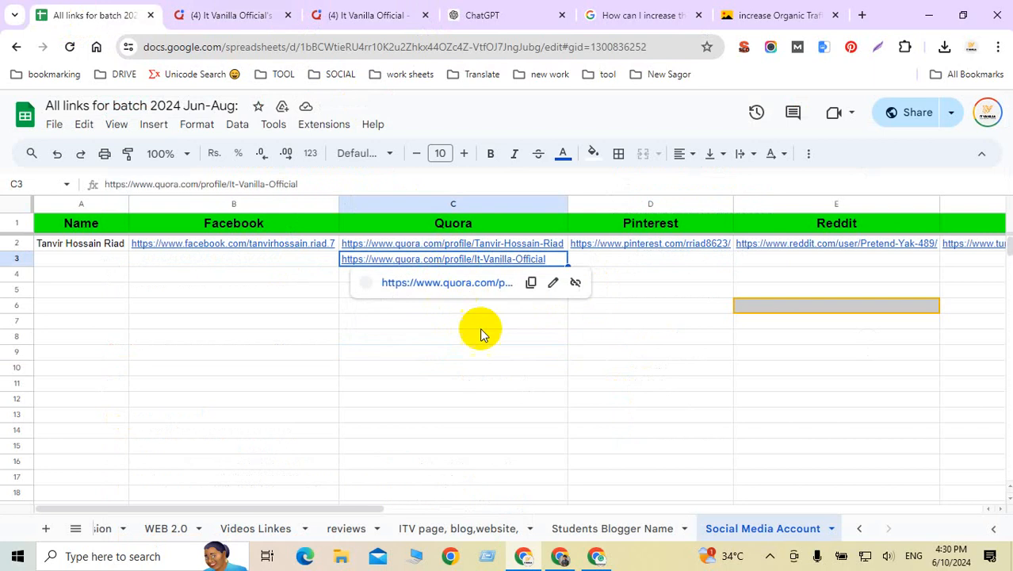
click(479, 354)
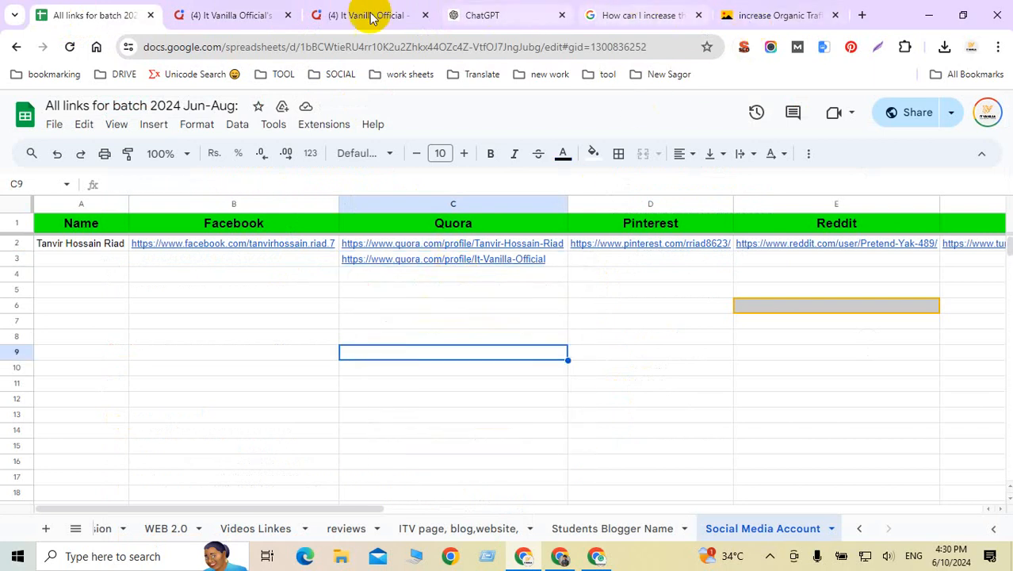
click(783, 16)
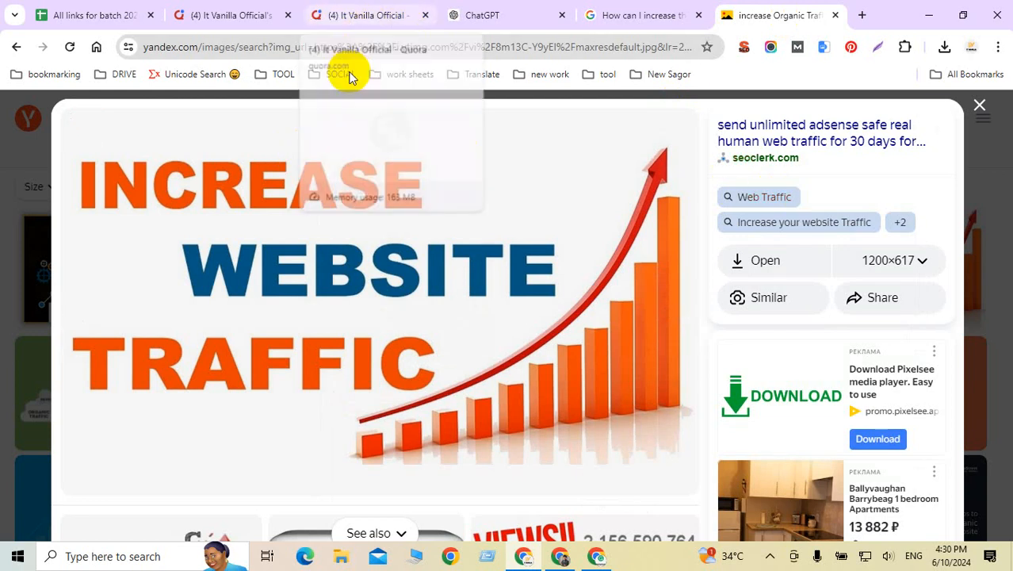
click(361, 16)
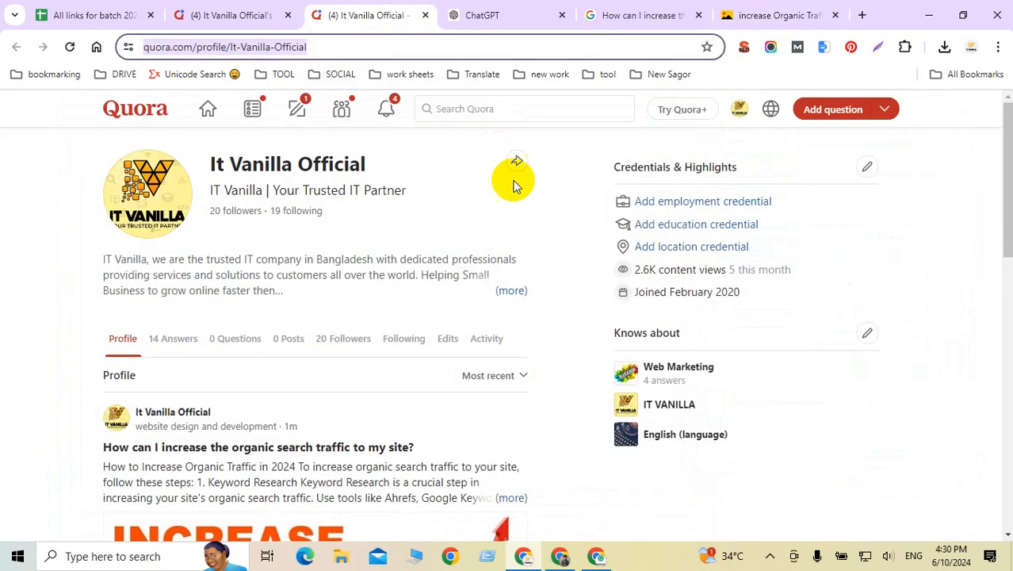
click(208, 109)
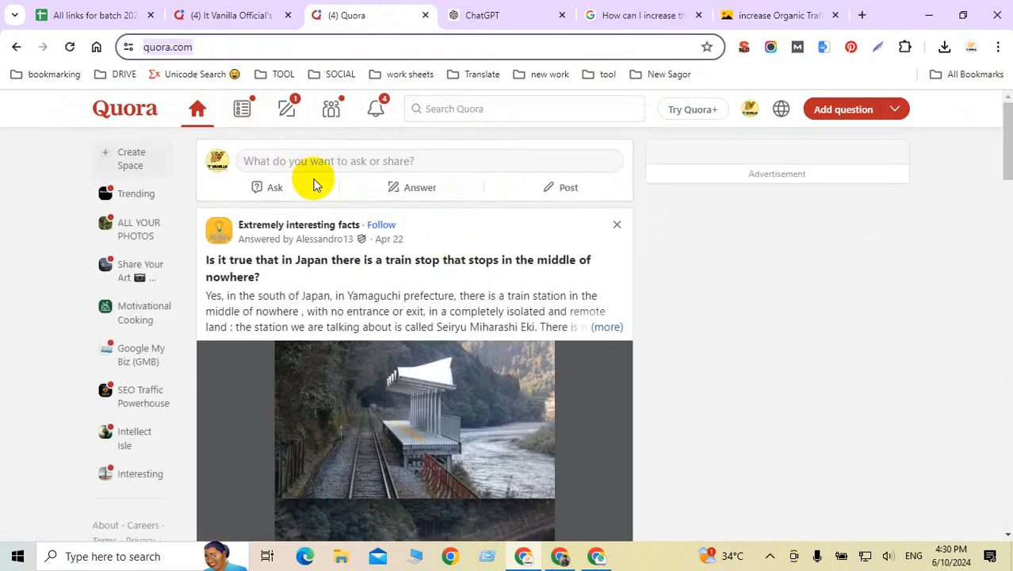
click(85, 13)
click(415, 290)
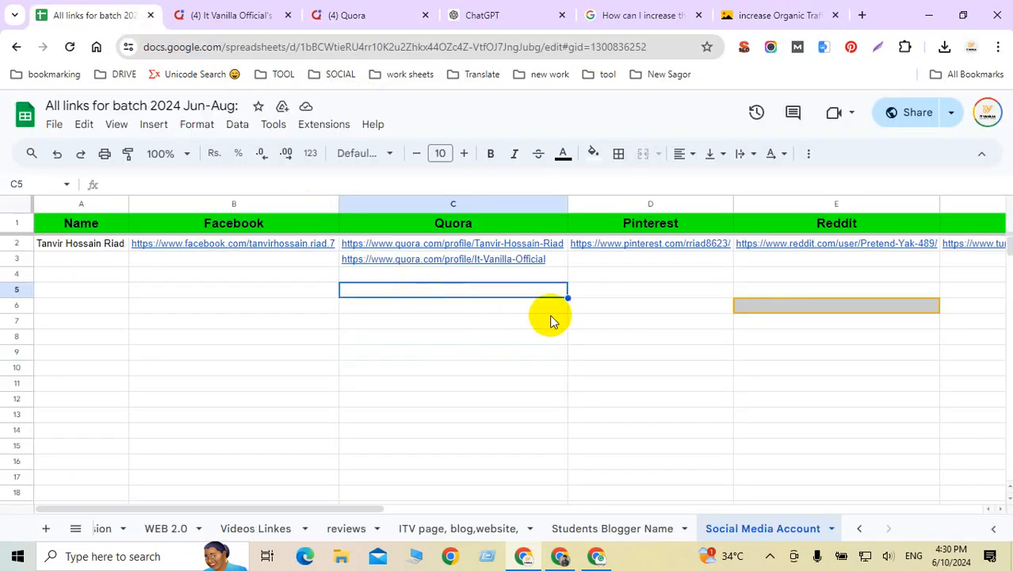
text(https://www.quora.com/)
click(491, 344)
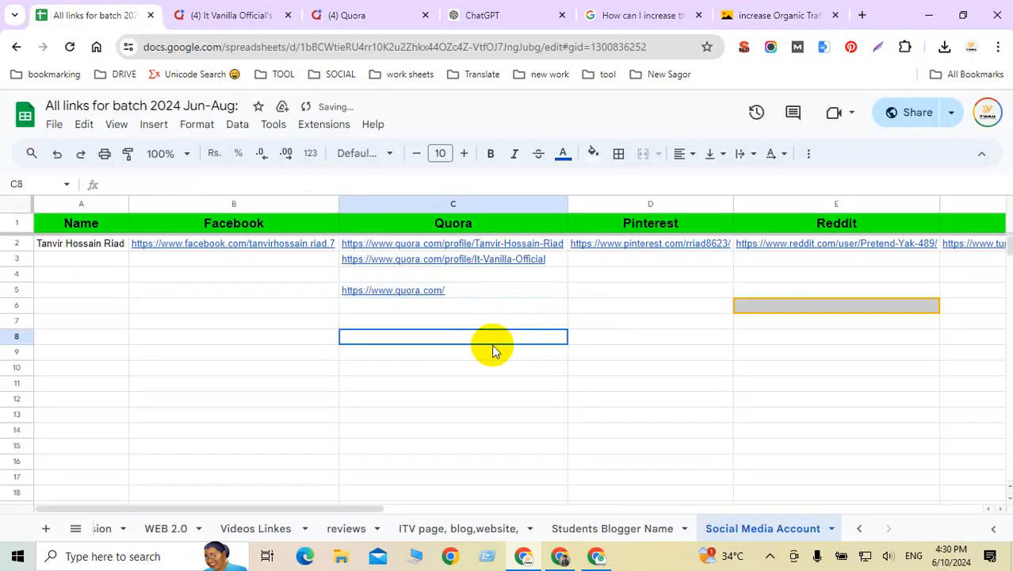
click(468, 295)
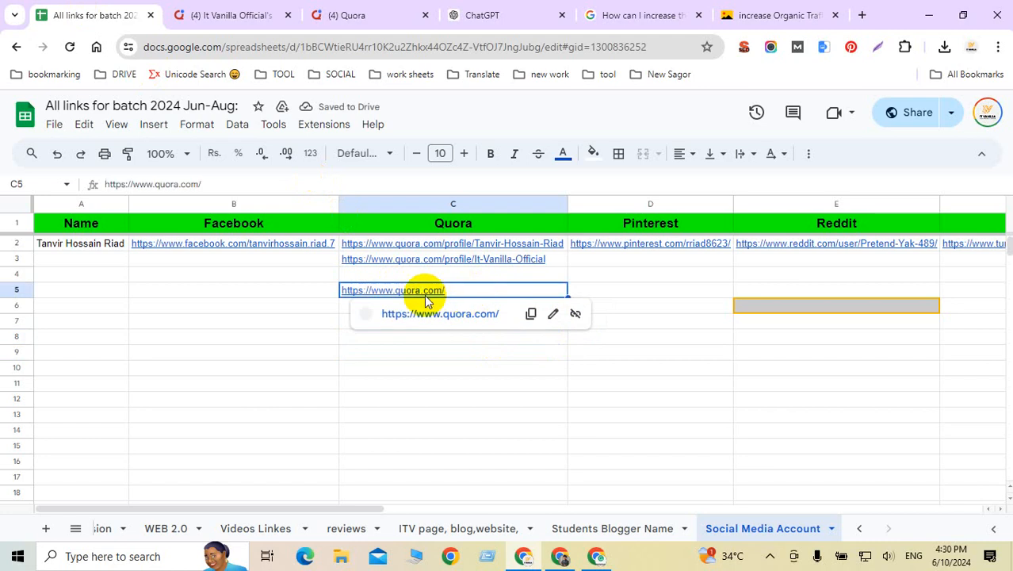
click(666, 351)
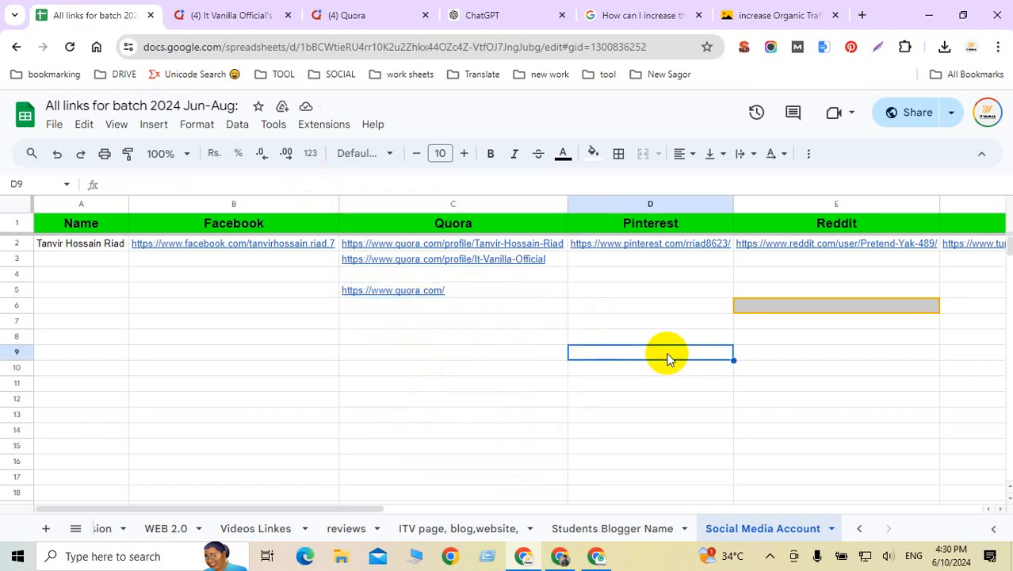
click(464, 293)
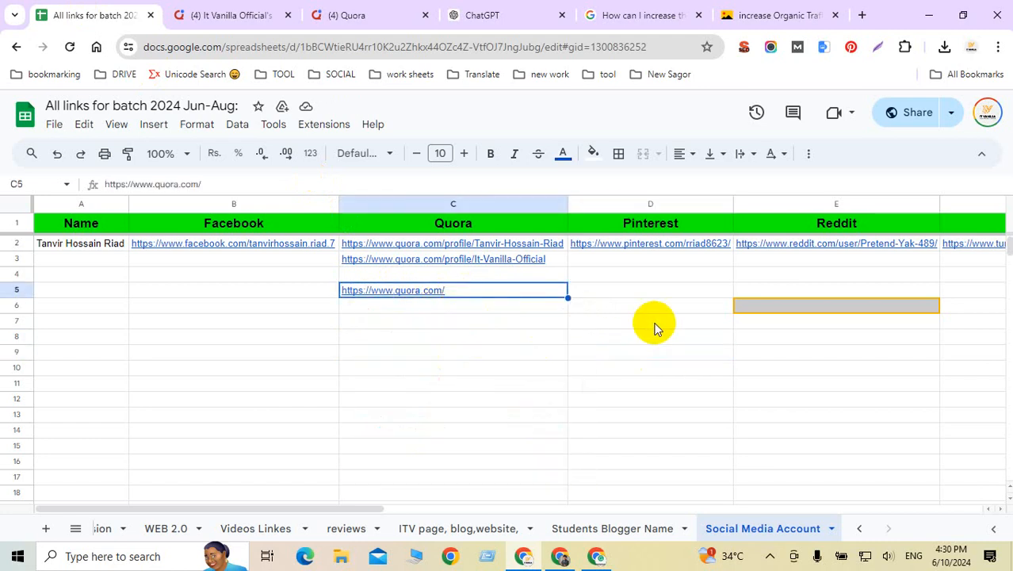
click(376, 8)
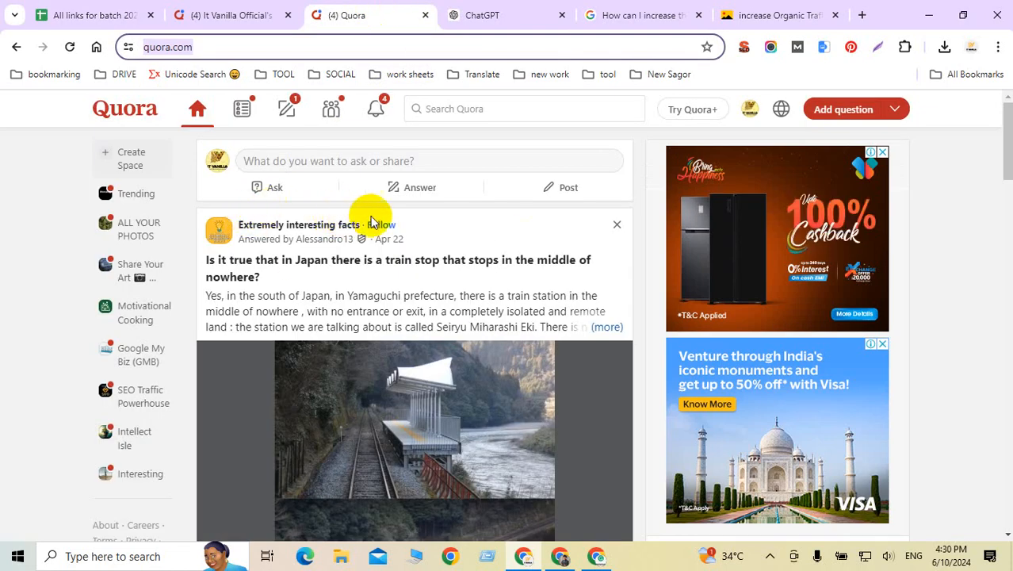
Step: Reopen the It Vanilla Official profile in a new tab
scroll(610, 283, down, 2)
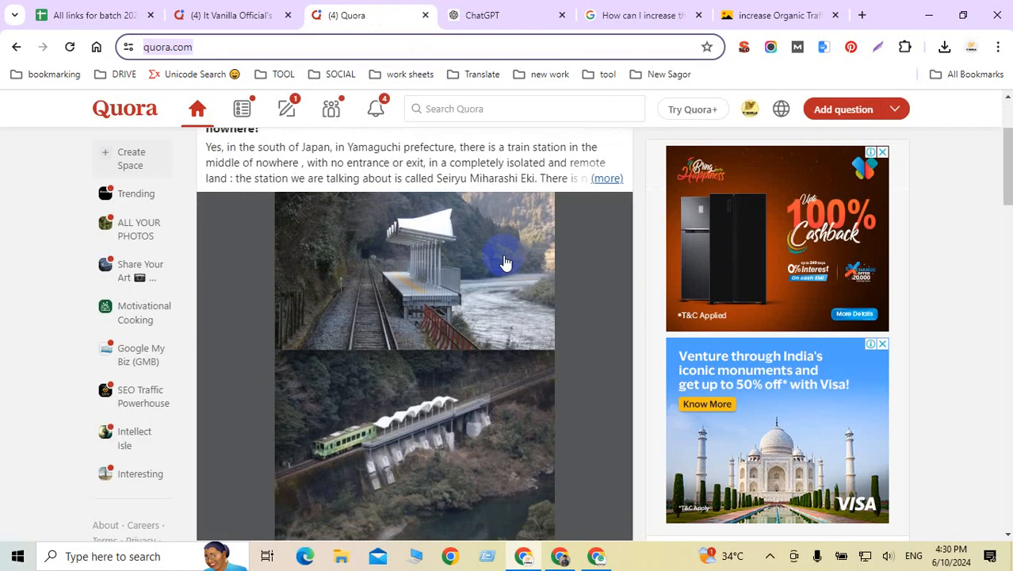
scroll(559, 219, down, 5)
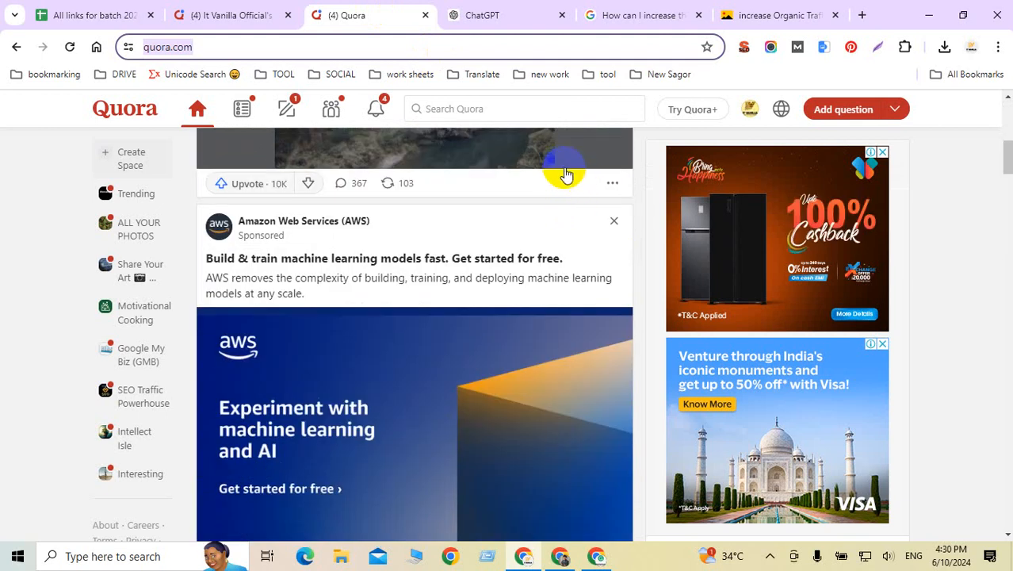
scroll(531, 152, up, 5)
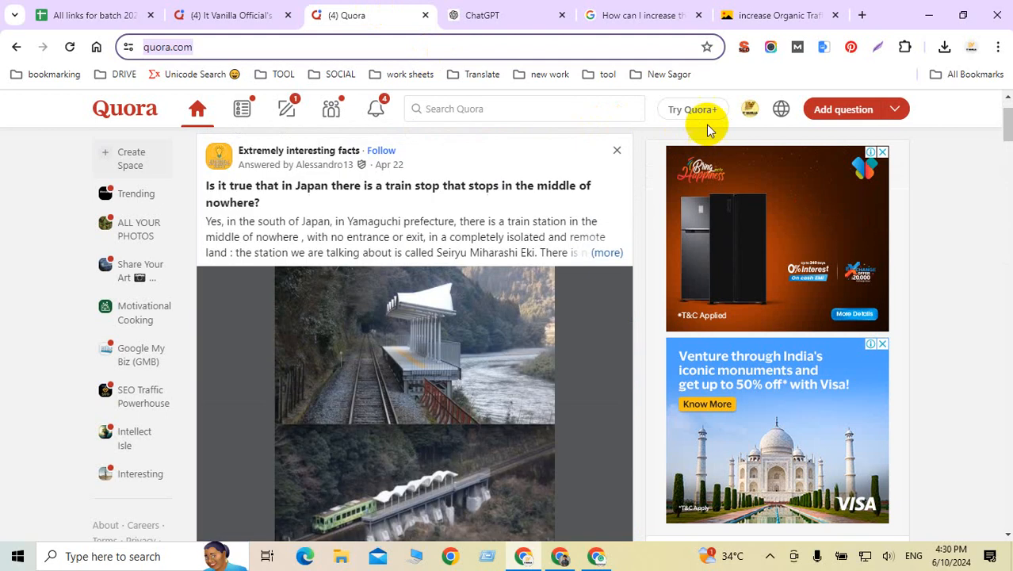
click(751, 116)
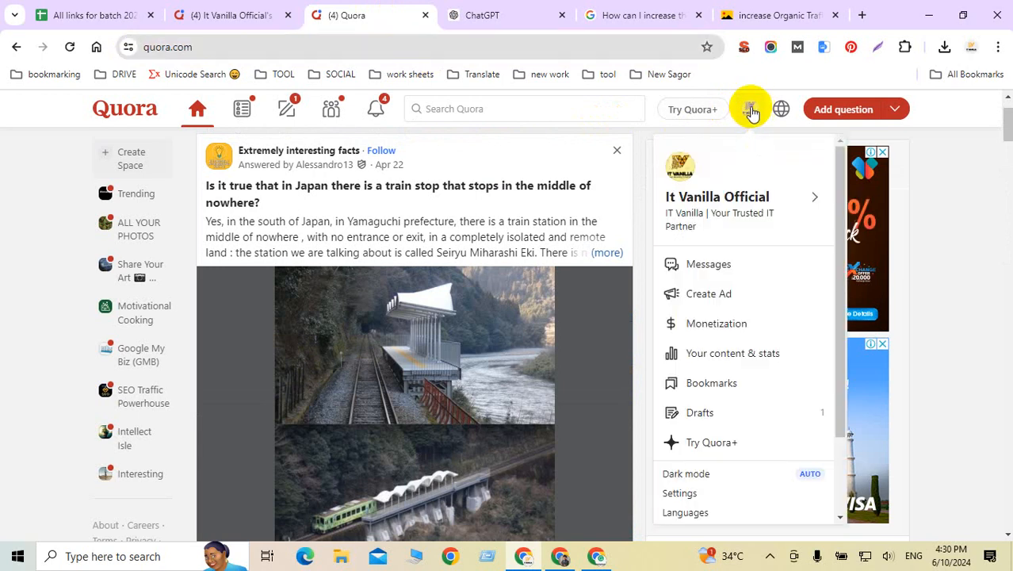
click(716, 199)
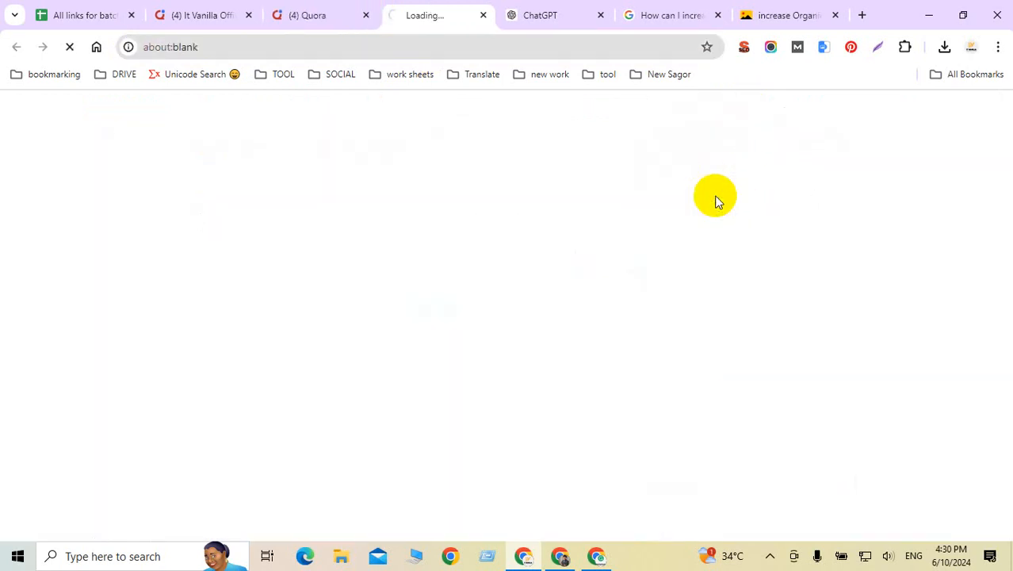
click(361, 46)
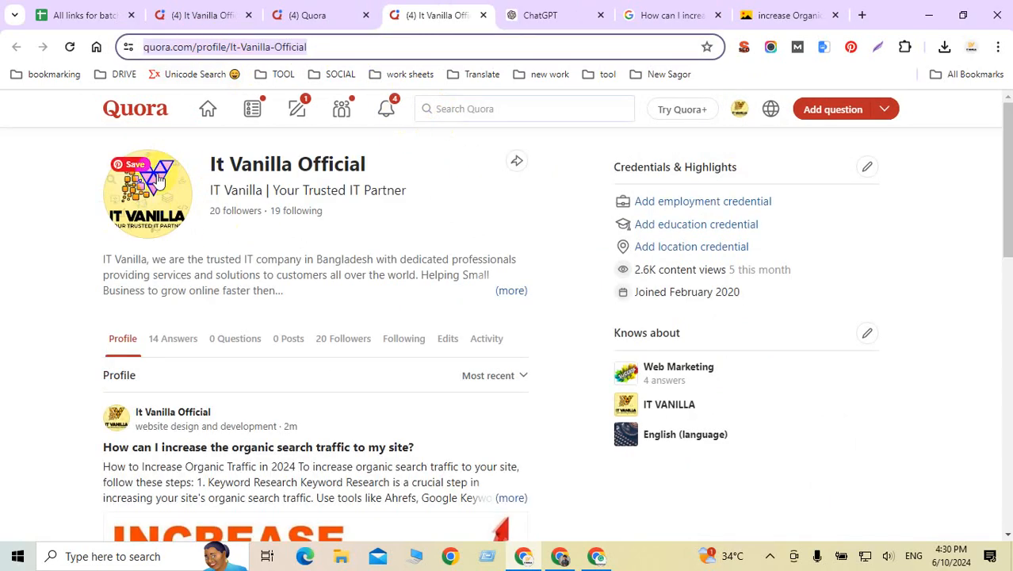
Step: Confirm the organic-traffic answer is listed first, then minimise both Chrome windows
scroll(310, 258, down, 5)
scroll(310, 257, up, 4)
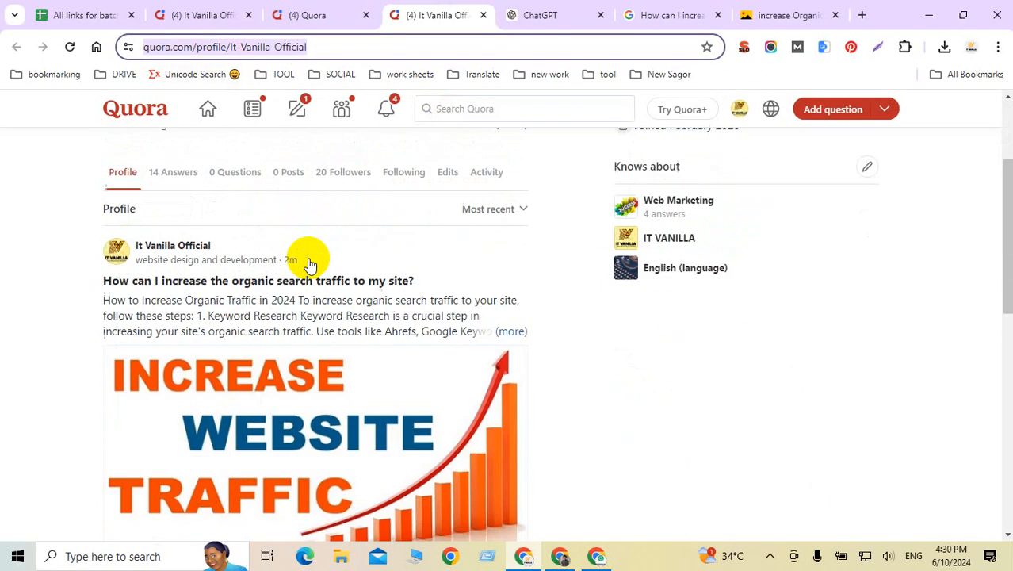
scroll(310, 261, down, 4)
scroll(310, 264, down, 7)
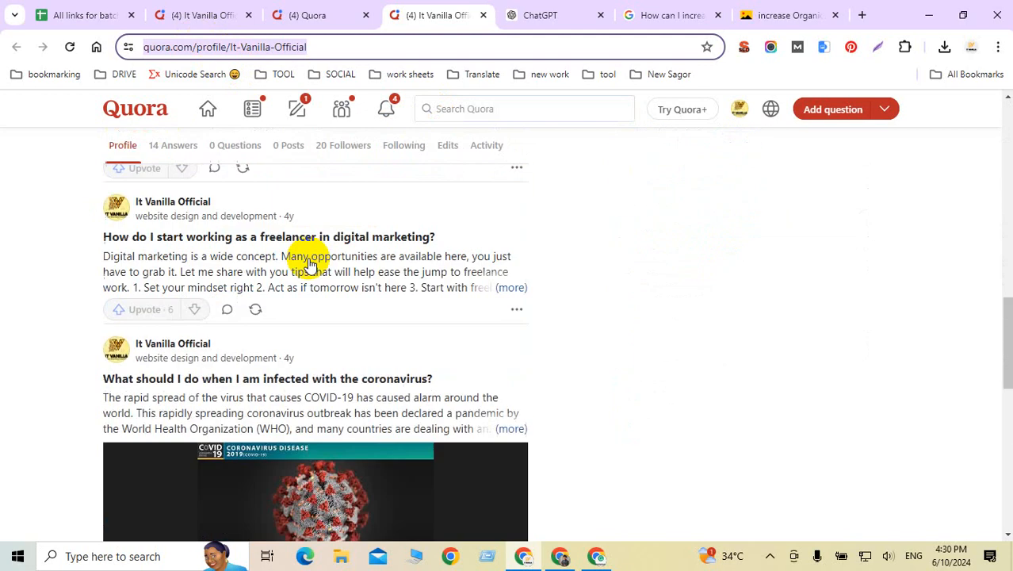
scroll(310, 265, up, 5)
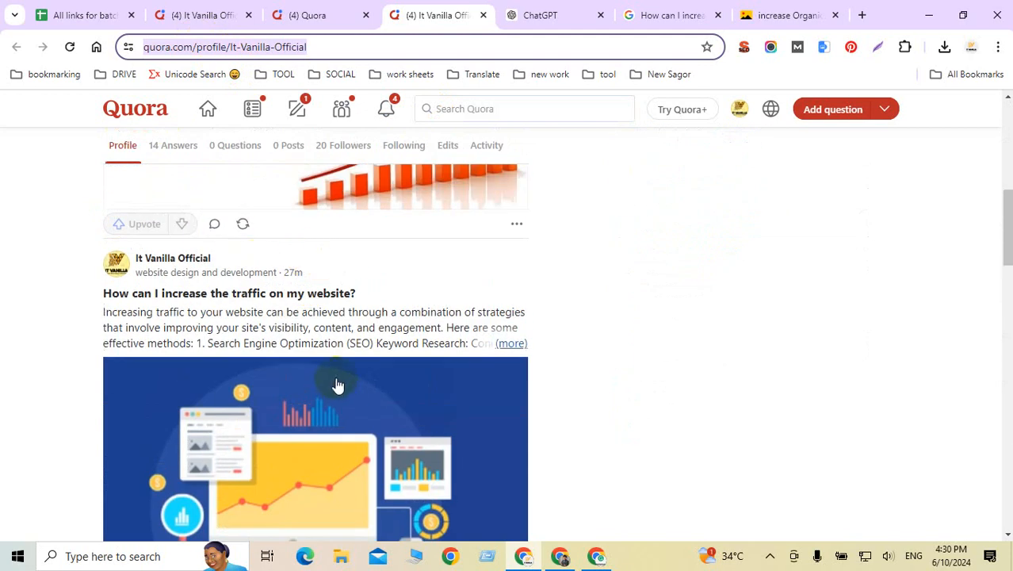
scroll(337, 385, up, 8)
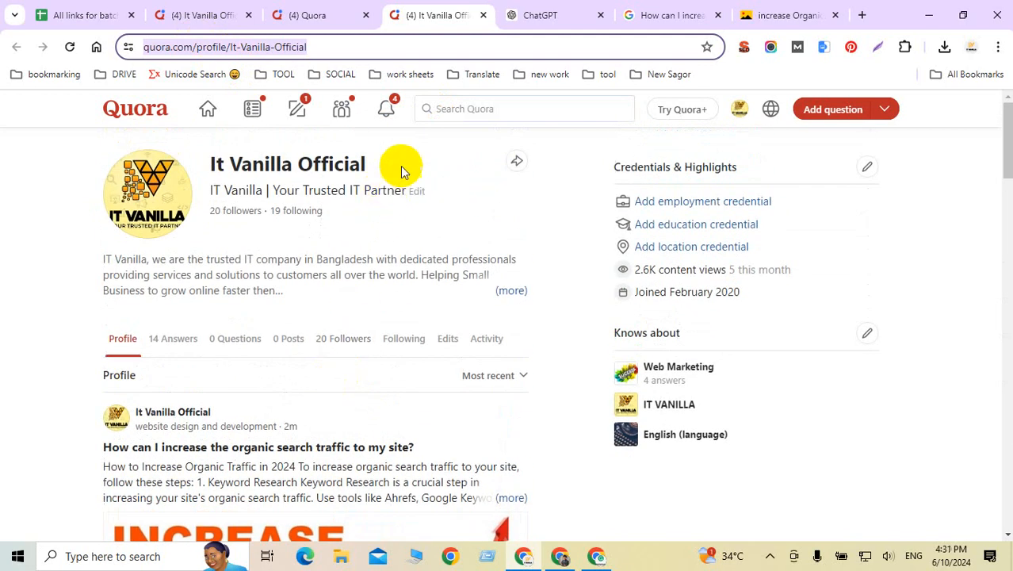
click(929, 16)
click(928, 16)
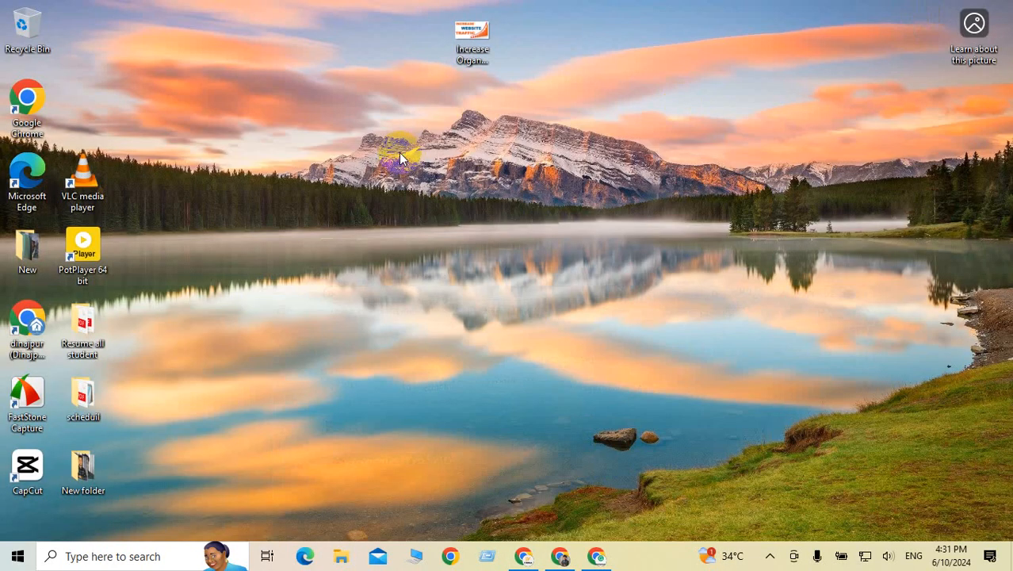